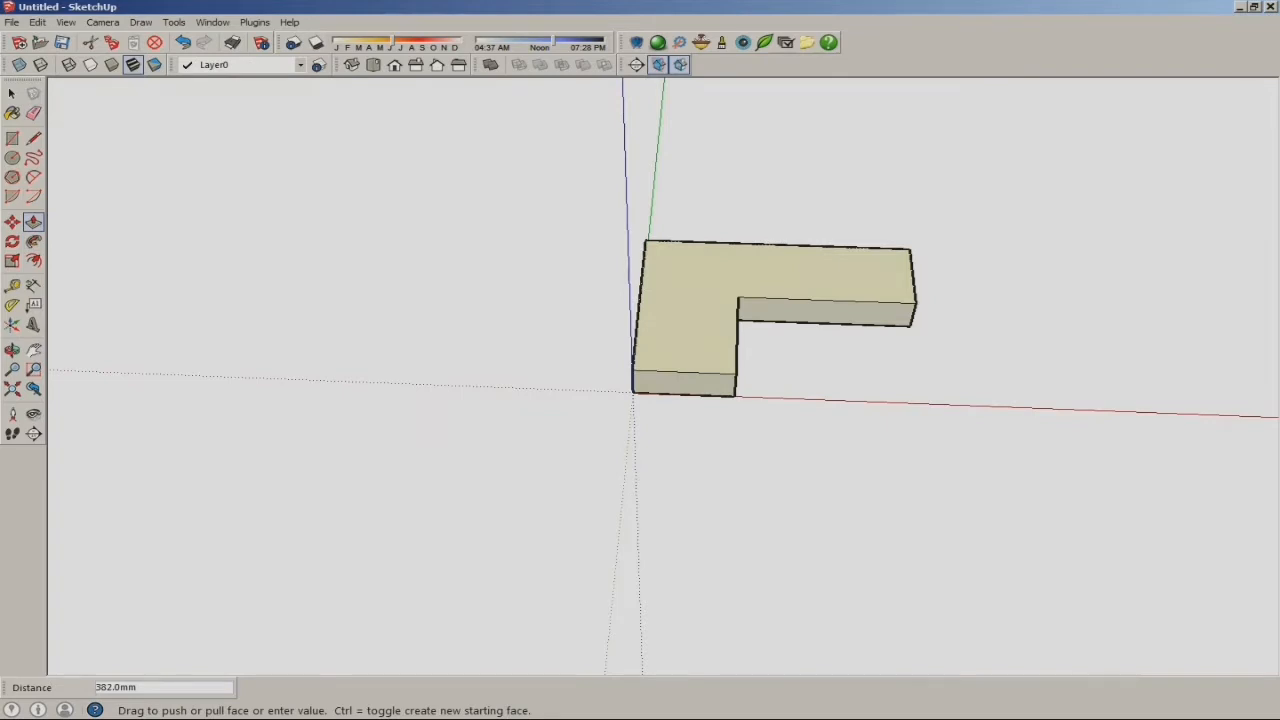
- Set the height of the extruded L-shaped block so it forms a low sofa base slab
type("20")
key("Return")
scroll(768, 292, "up", 4)
middle_click_drag(768, 292, 762, 350)
scroll(600, 290, "down", 3)
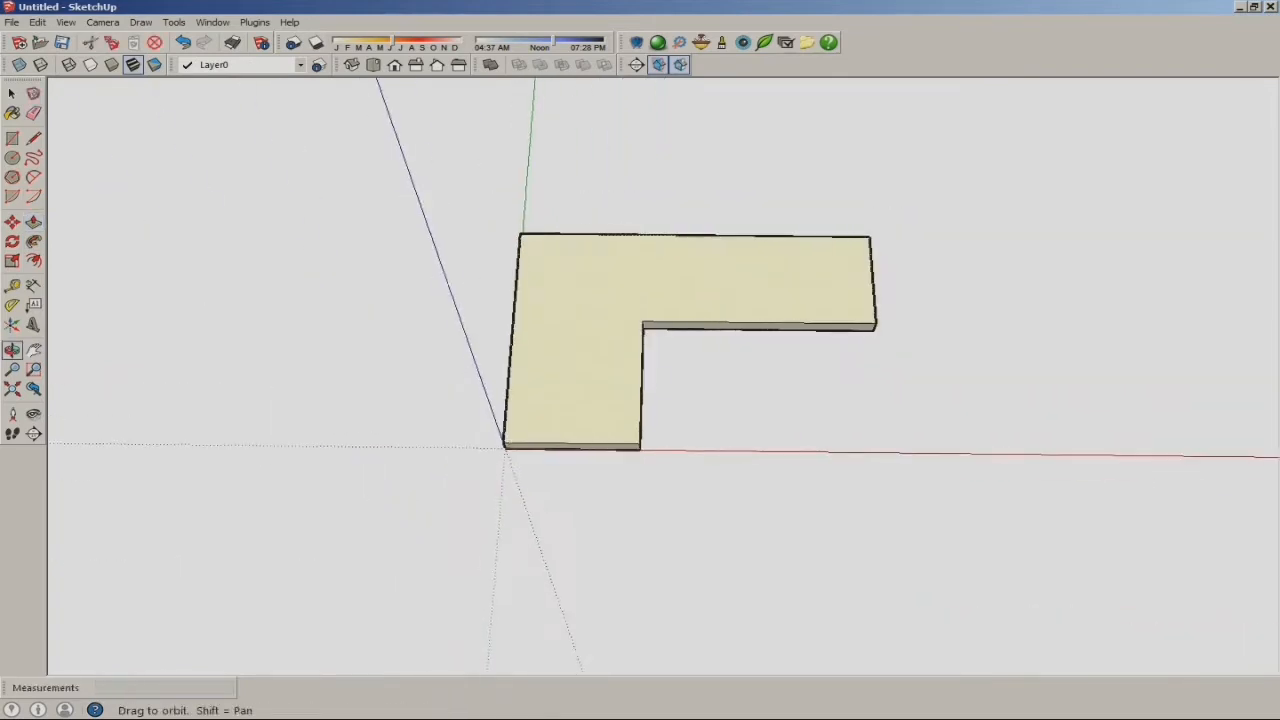
- Copy the whole L-shaped slab and paste the copy beside the original along the red axis
key("space")
left_click_drag(409, 171, 881, 527)
key("ctrl+c")
key("ctrl+v")
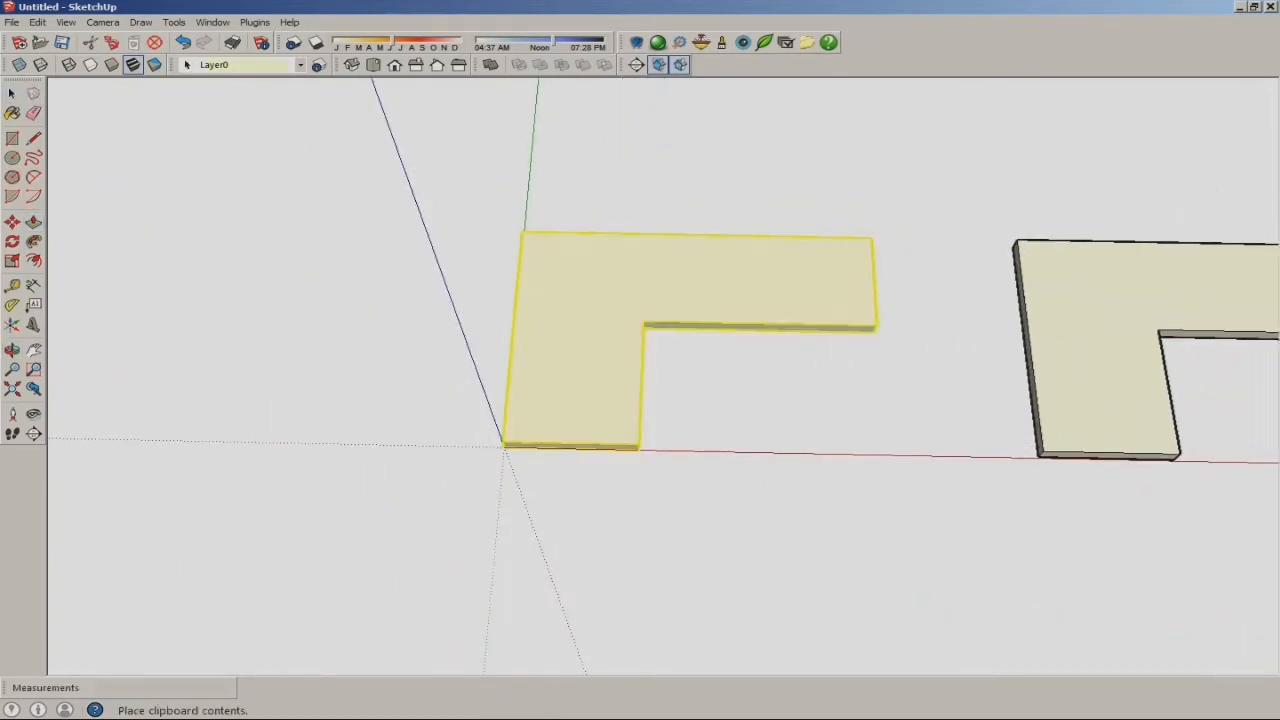
left_click(1040, 456)
- Push/Pull the copied slab's top face up by 100 mm
scroll(1040, 456, "down", 3)
middle_click_drag(1040, 456, 1000, 330)
key("m")
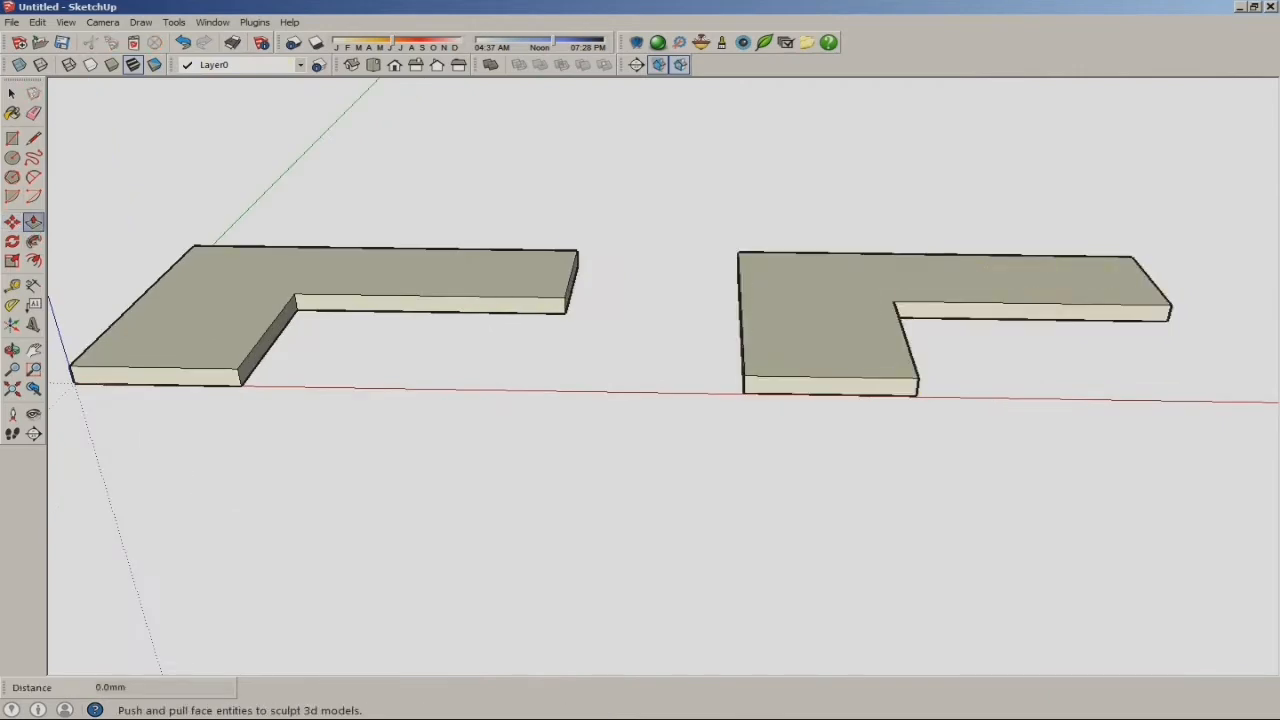
left_click(985, 270)
type("100")
key("Return")
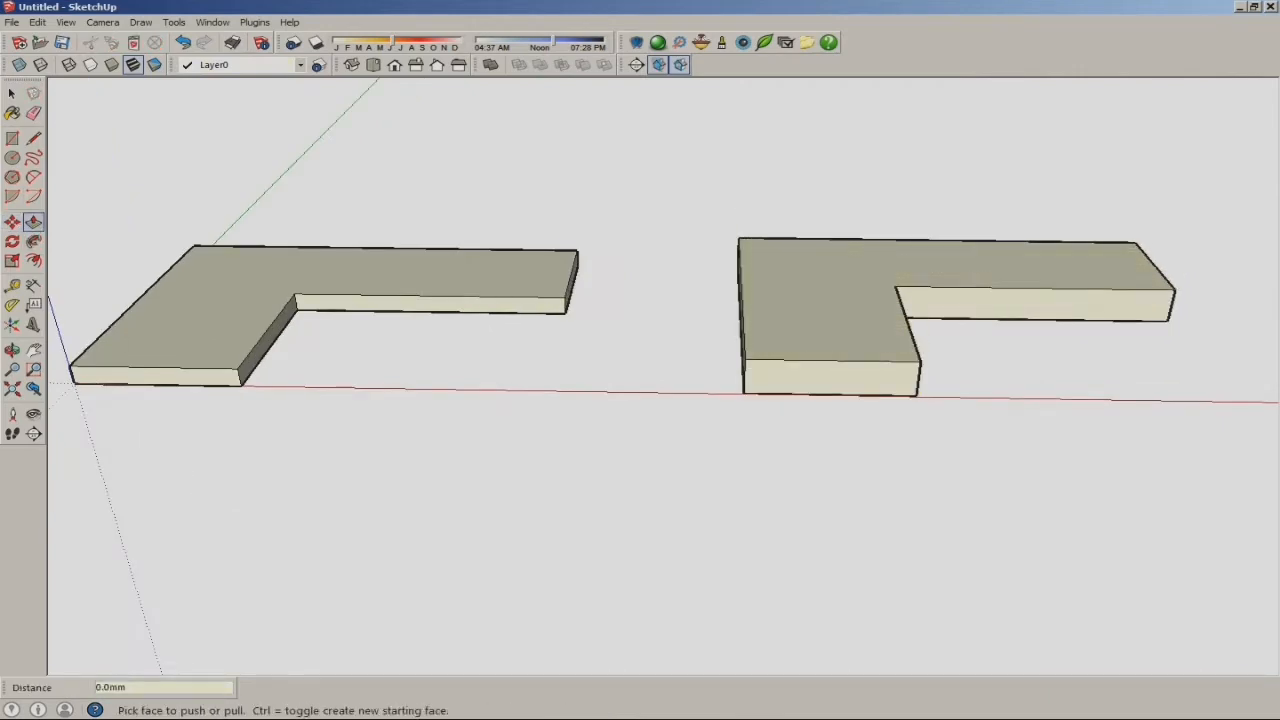
- Move the thicker L-shaped copy on top of the original slab with their corners aligned, and clear the selection
left_click(34, 286)
middle_click_drag(738, 375, 742, 405)
left_click(740, 357)
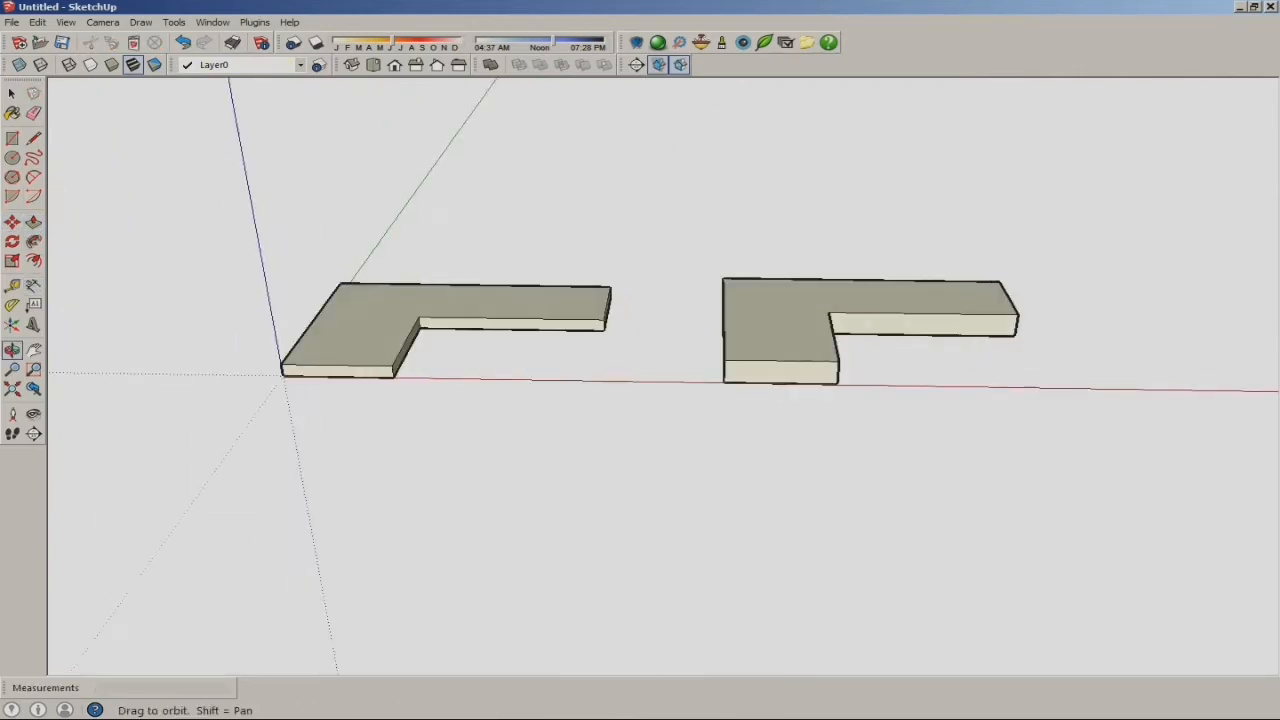
key("space")
left_click_drag(732, 261, 1025, 392)
middle_click_drag(1025, 392, 1010, 340)
key("c")
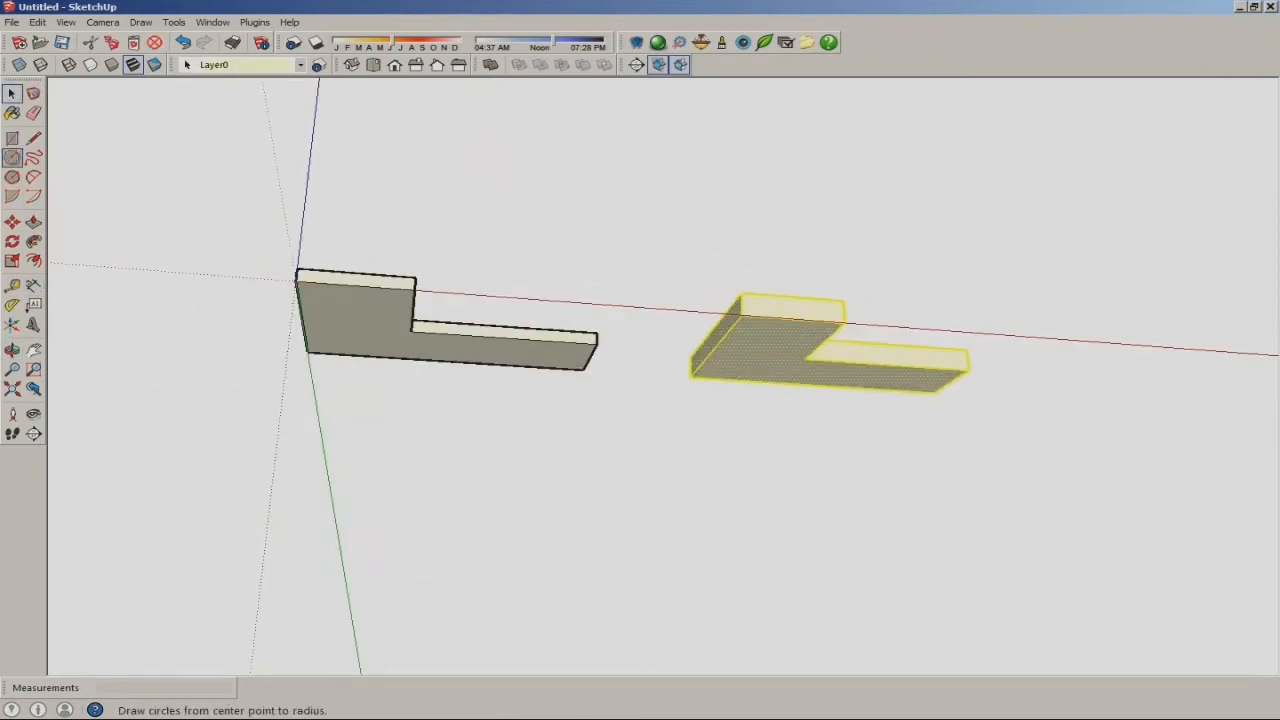
left_click(690, 376)
middle_click_drag(690, 376, 640, 300)
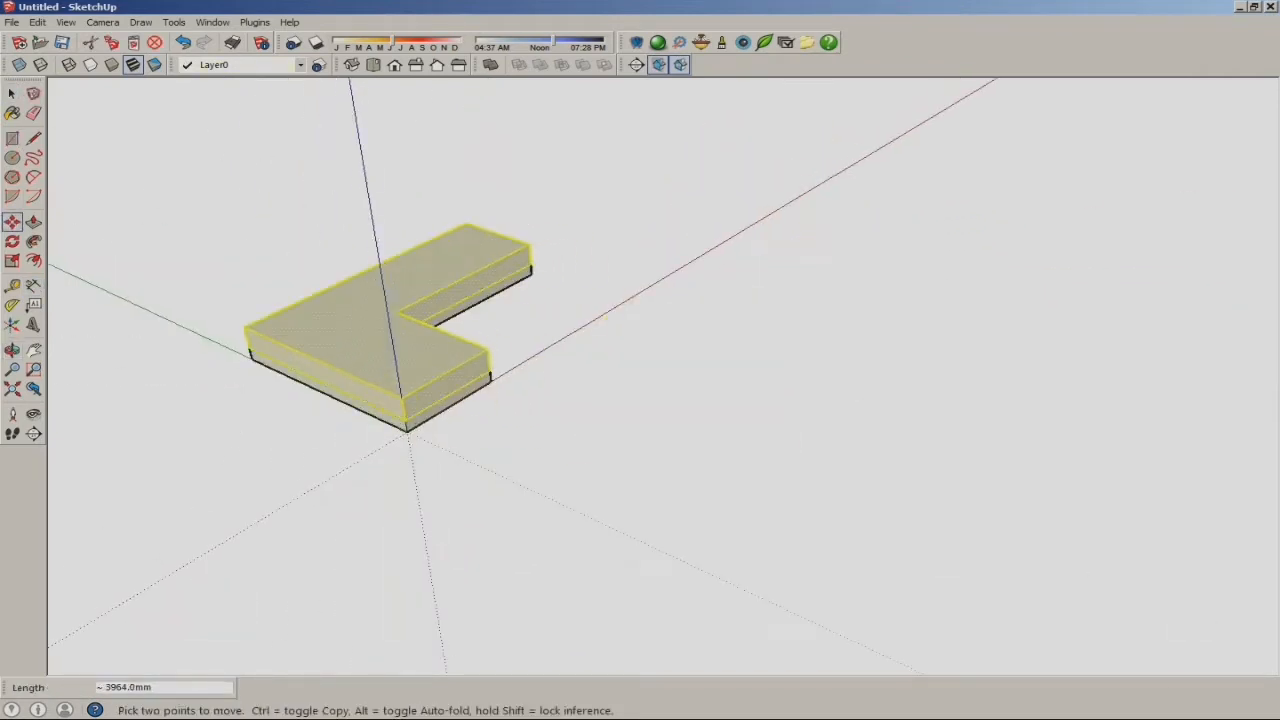
key("ctrl+t")
- Place guide lines inside the two end edges and the back edge of the sofa's top face
middle_click_drag(690, 210, 540, 190)
scroll(537, 175, "up", 5)
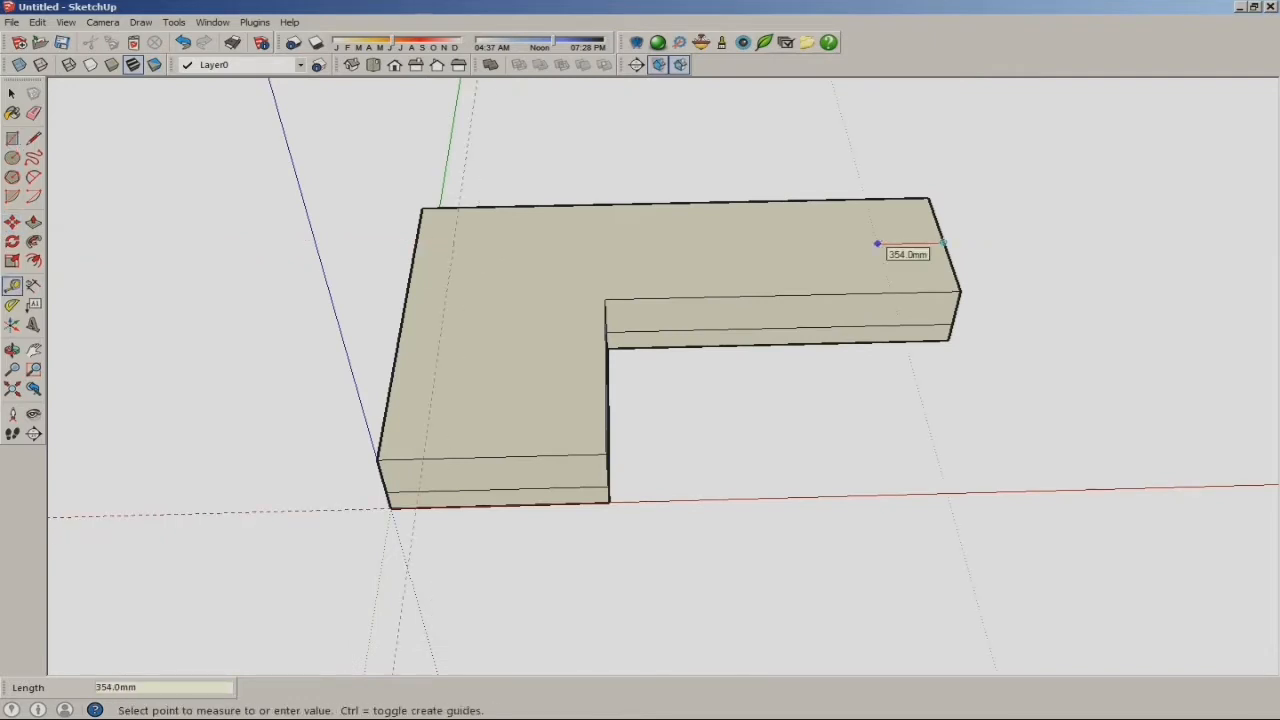
middle_click_drag(873, 238, 880, 300)
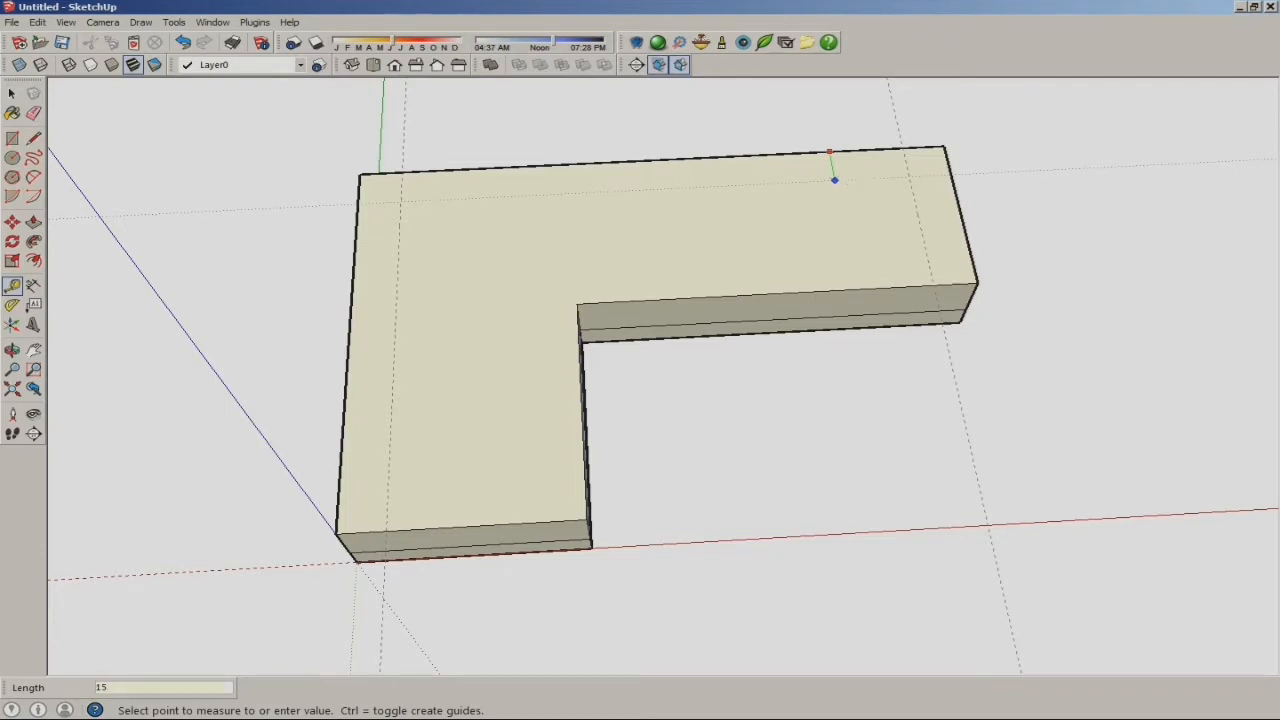
- Outline the armrest and backrest strips along the guides, and divide the seat at the inner corner and at an 800 mm guide
scroll(732, 282, "up", 2)
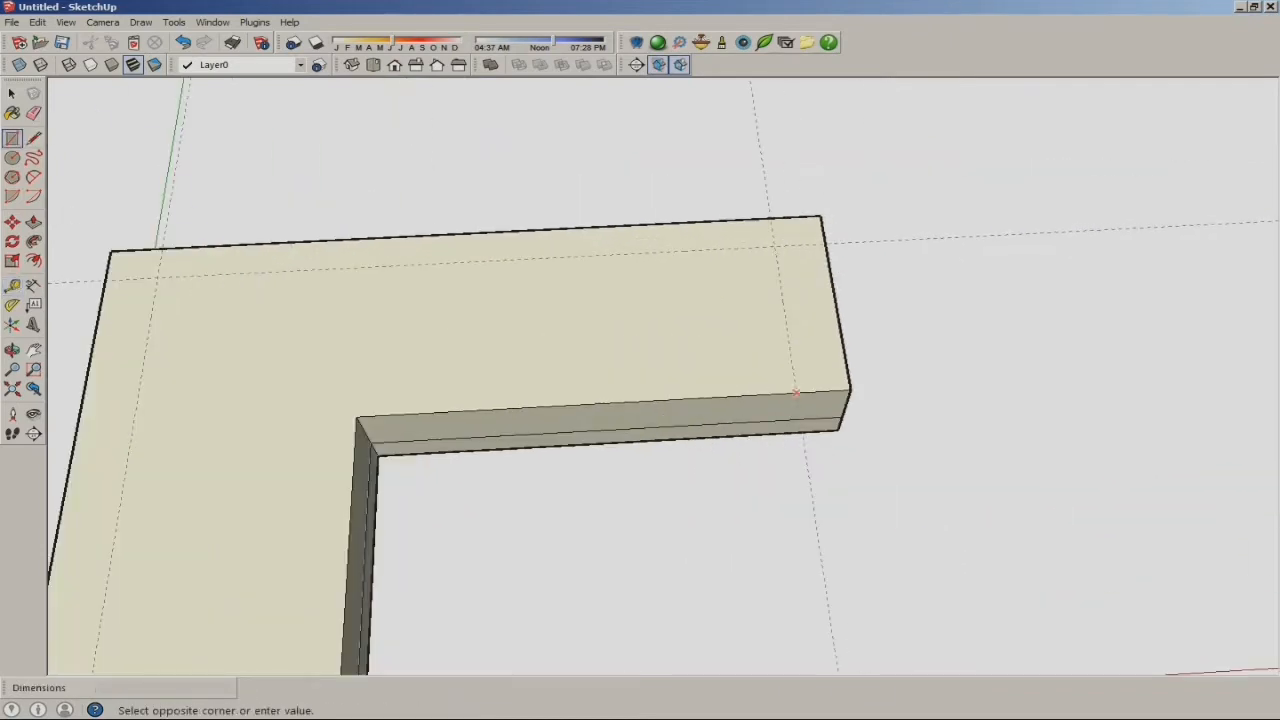
scroll(545, 155, "down", 2)
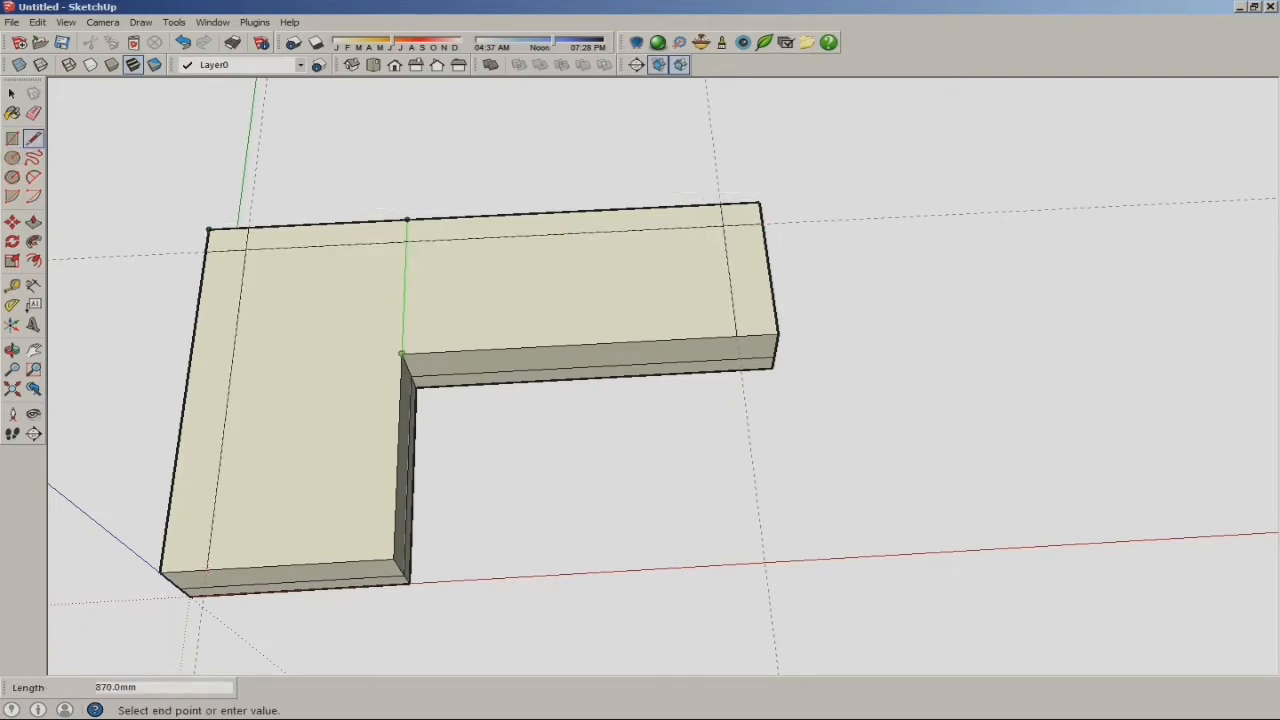
scroll(471, 264, "up", 2)
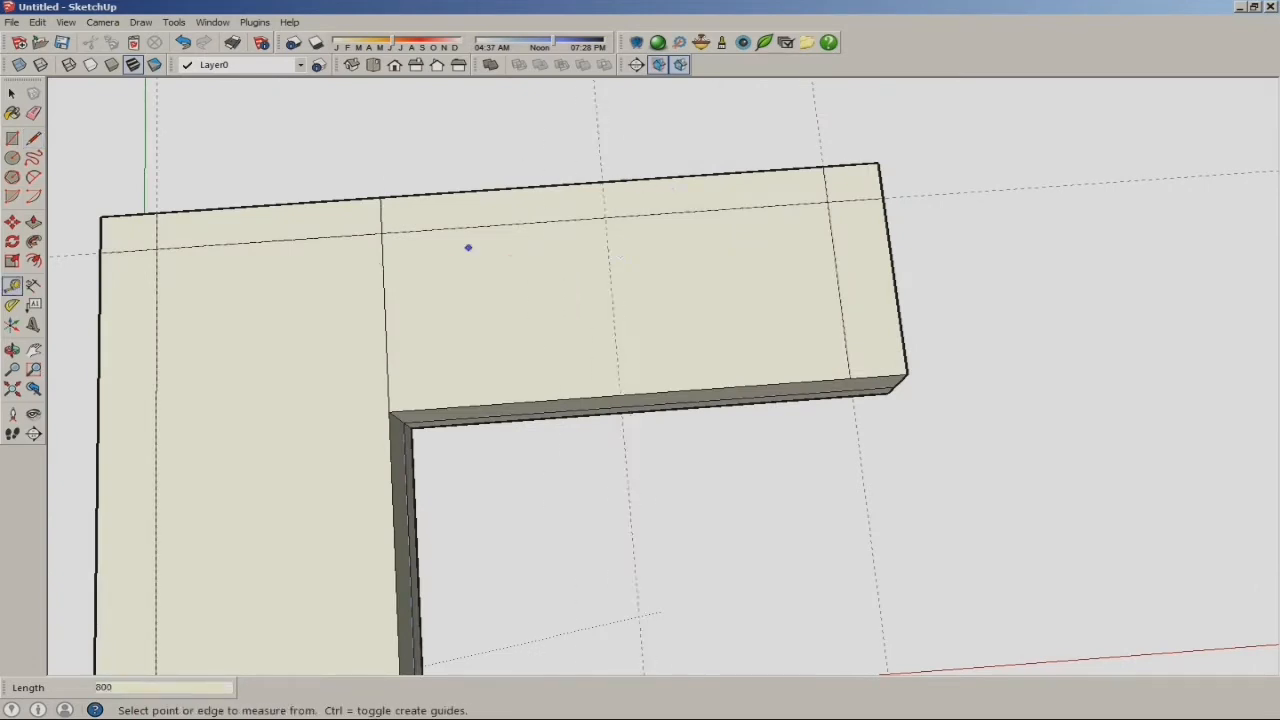
left_click(618, 396)
scroll(725, 375, "down", 3)
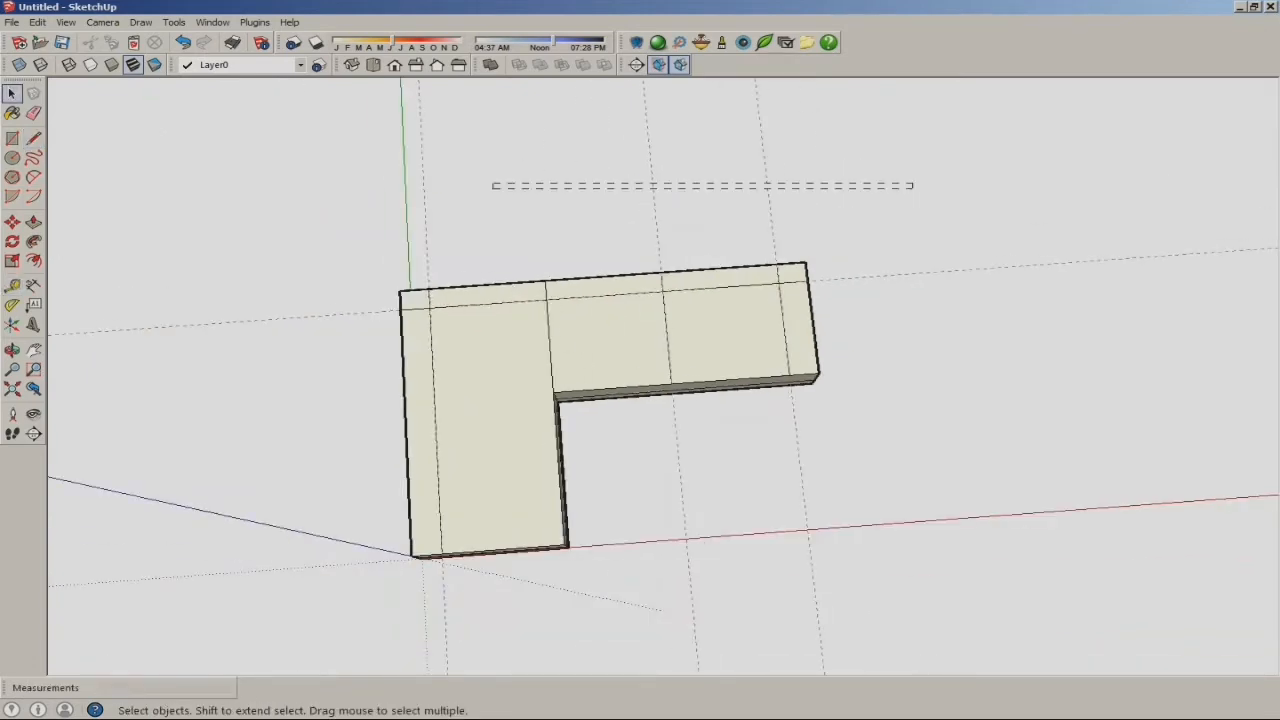
- Clear away the guides and raise both armrest strips by 250 mm
middle_click_drag(900, 480, 810, 300)
scroll(830, 285, "up", 3)
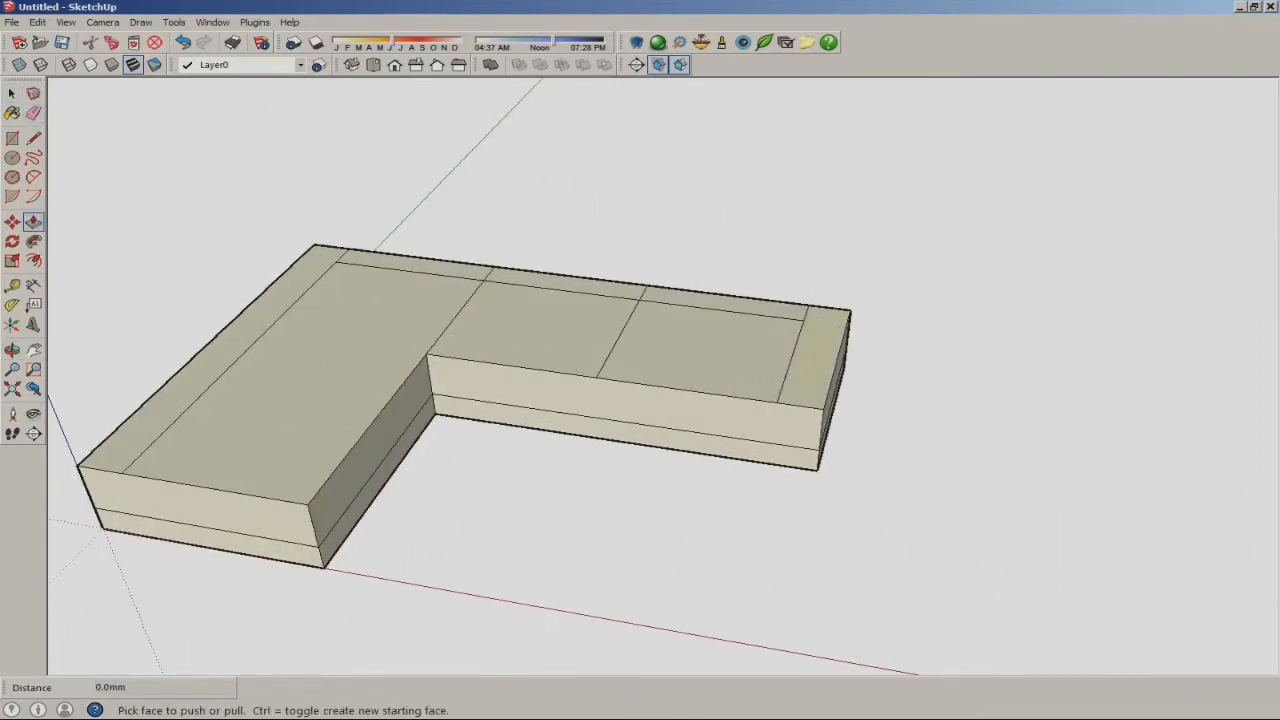
left_click_drag(812, 355, 830, 262)
left_click_drag(275, 301, 262, 246)
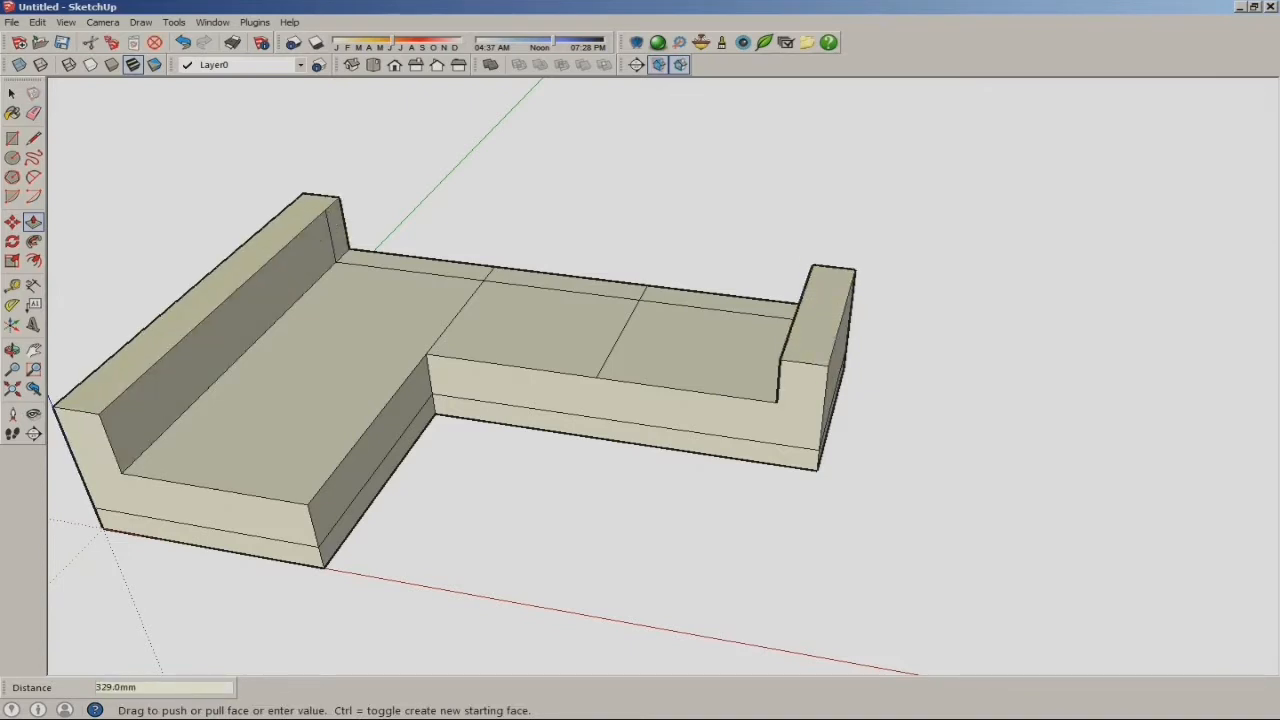
type("250")
key("Return")
- Raise the backrest sections between the armrests by 250 mm, level with the armrest tops
left_click_drag(415, 265, 411, 227)
left_click_drag(572, 284, 490, 230)
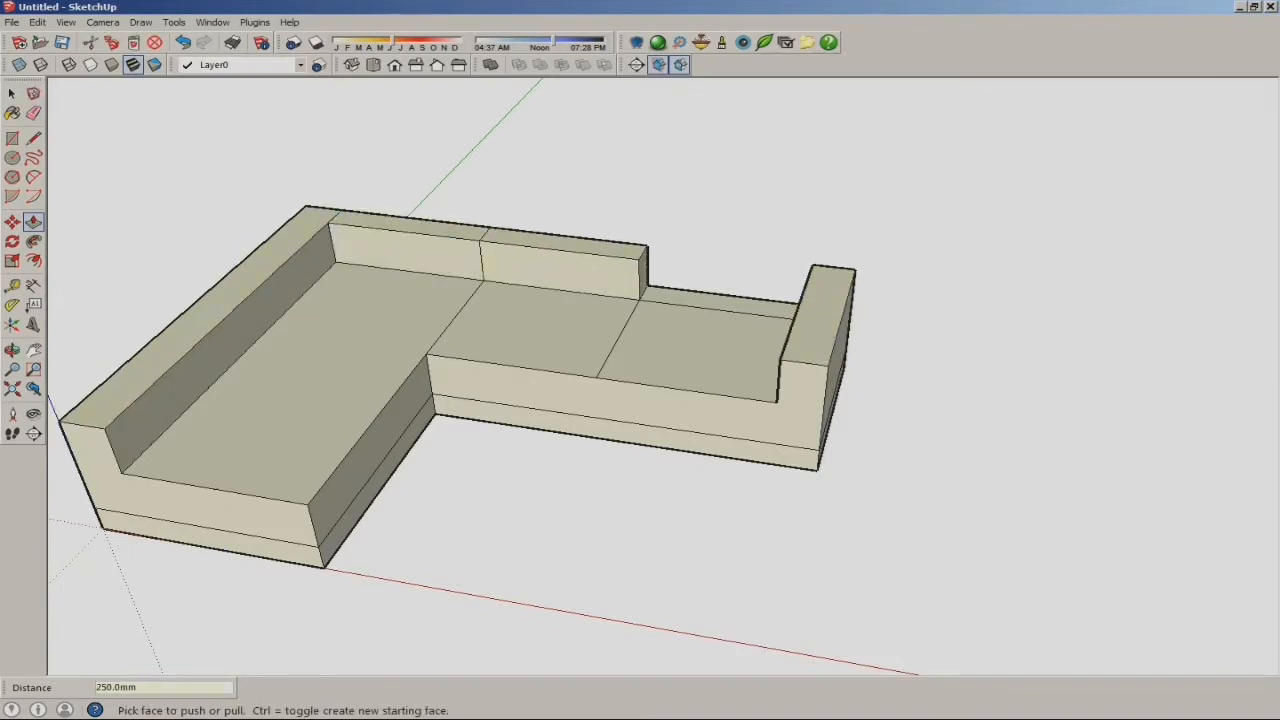
left_click_drag(715, 300, 648, 250)
- Erase the base seam from the end armrest and divide the sofa's back with vertical lines matching the armrests and backrest sections
middle_click_drag(650, 290, 675, 170)
scroll(675, 200, "down", 3)
middle_click_drag(675, 230, 760, 340)
scroll(700, 300, "up", 3)
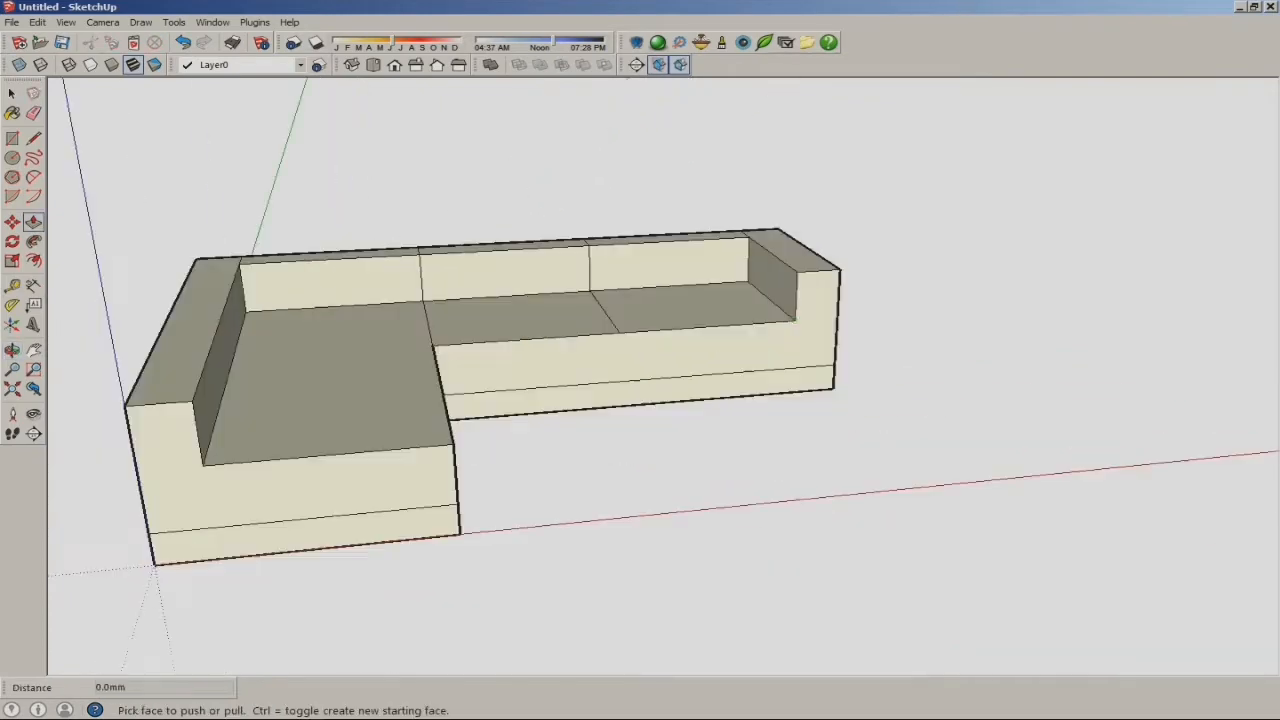
middle_click_drag(840, 370, 340, 350)
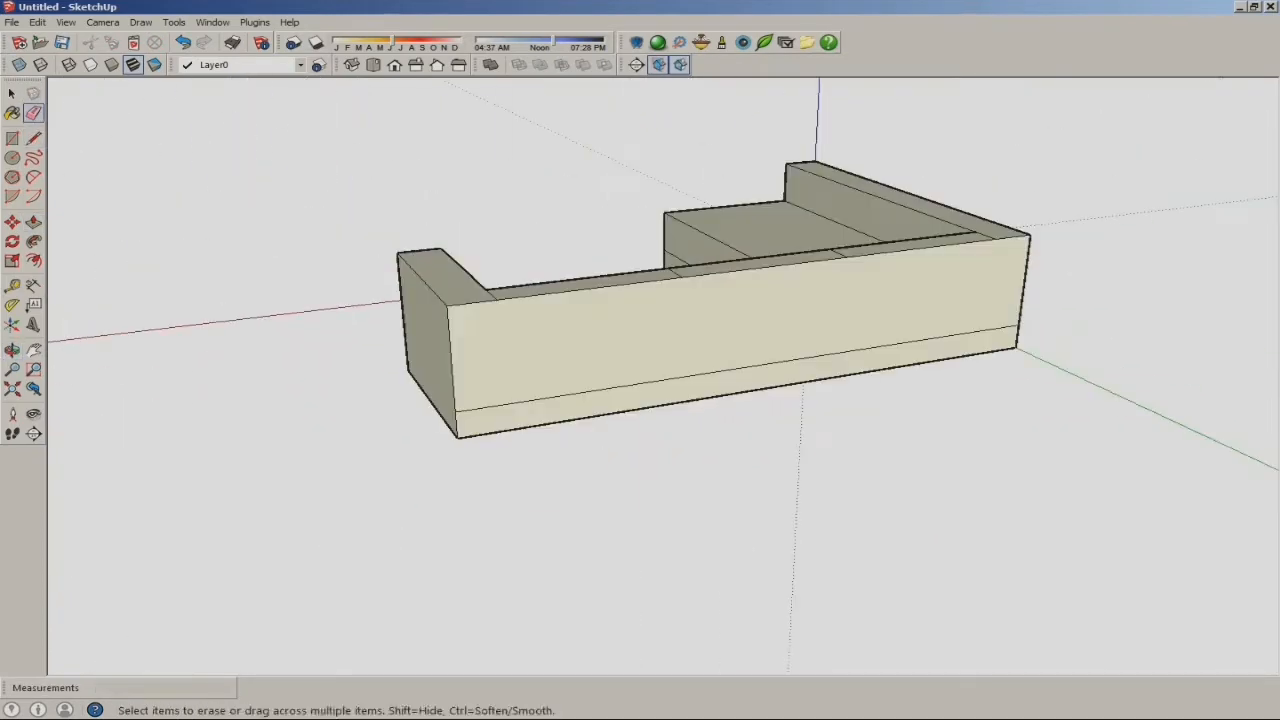
middle_click_drag(503, 404, 504, 354)
left_click(737, 454)
middle_click_drag(737, 454, 740, 365)
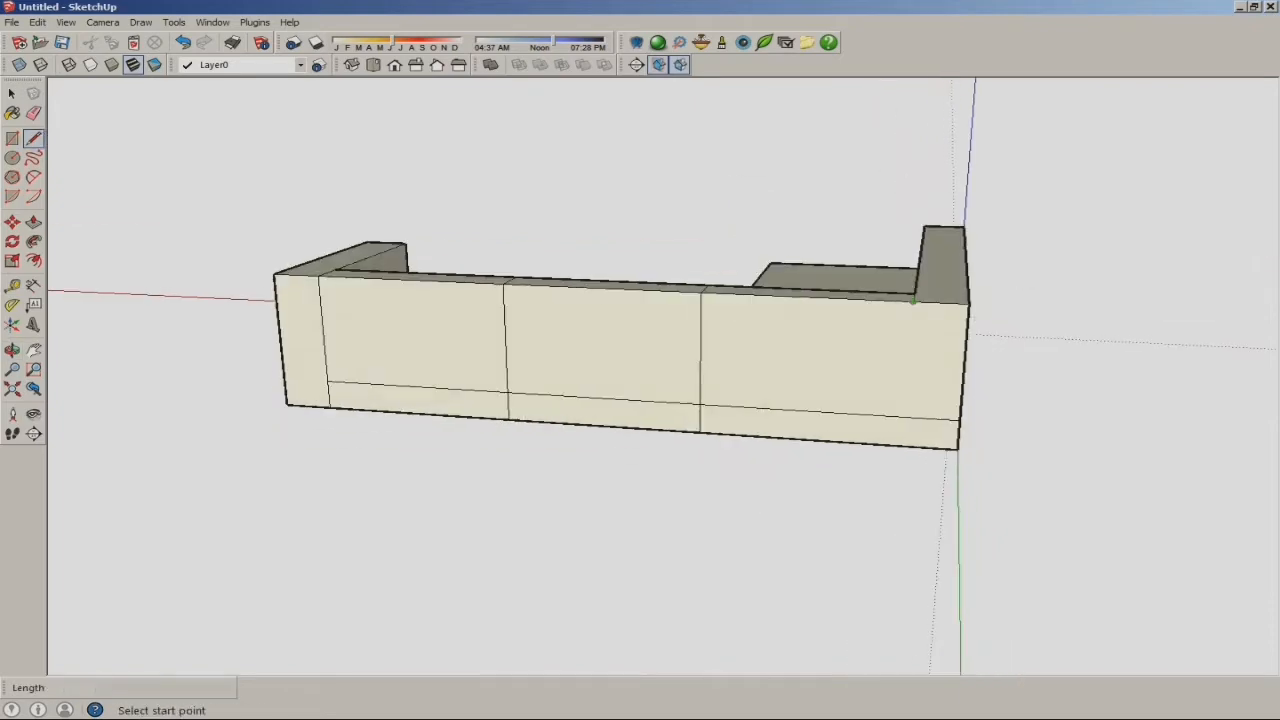
left_click(914, 302)
left_click(906, 445)
- Draw a line on the sofa's underside along the inner edge of the chaise armrest
middle_click_drag(906, 445, 900, 268)
left_click(876, 200)
left_click(966, 560)
- Erase the base seam on the chaise armrest's outer face and draw the base-level line across its front face
mouse_move(966, 560)
middle_mouse_down()
mouse_move(592, 299)
mouse_move(560, 400)
middle_mouse_up()
left_click(34, 113)
left_click(450, 412)
mouse_move(450, 412)
middle_mouse_down()
mouse_move(500, 390)
mouse_move(515, 450)
middle_mouse_up()
left_click(34, 138)
left_click(523, 380)
left_click(481, 453)
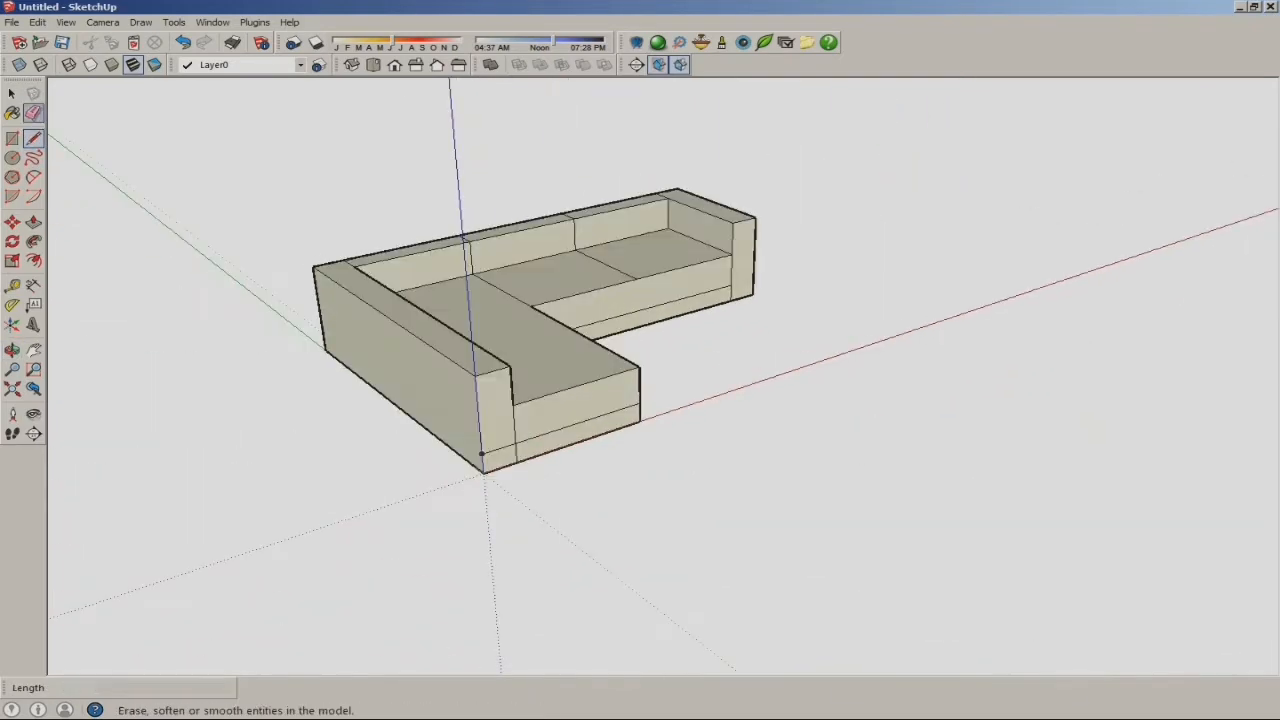
- Push the chaise armrest's upper front face back to shorten it, and reverse the exposed blue cushion side face
left_click_drag(492, 410, 370, 310)
middle_click_drag(440, 390, 580, 340)
scroll(670, 408, "up", 4)
left_click(12, 93)
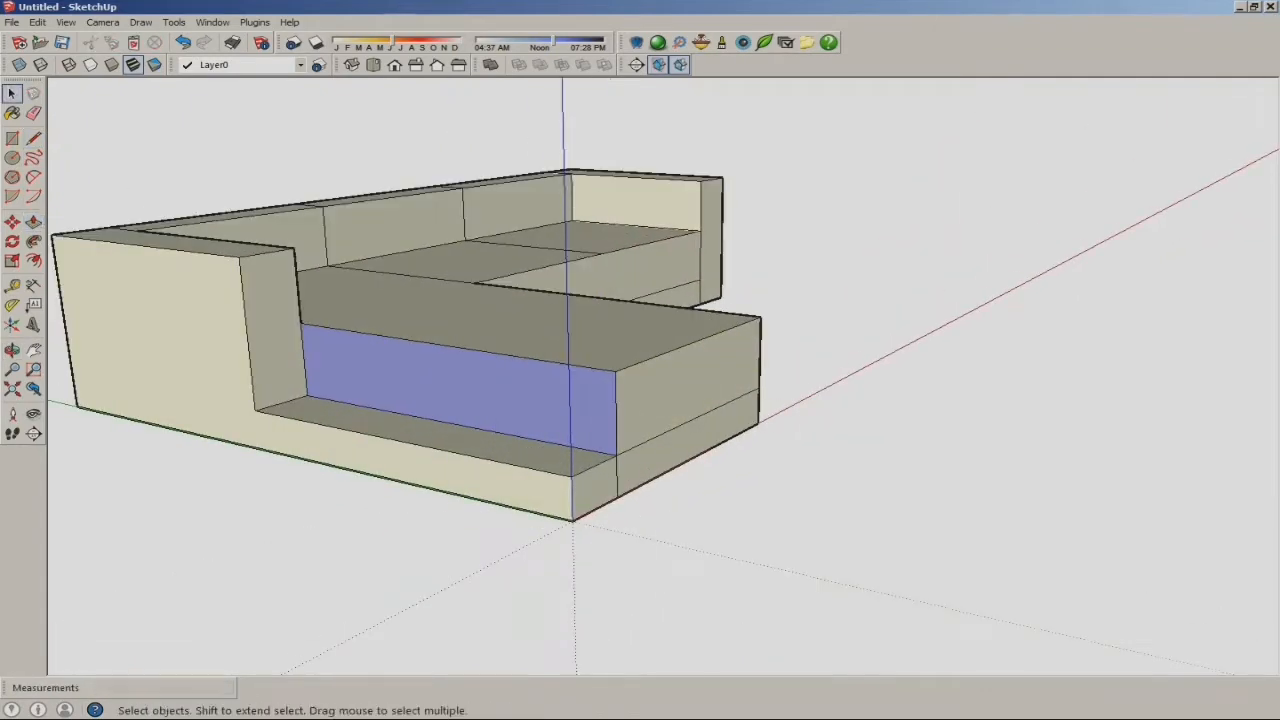
right_click(514, 409)
left_click(560, 570)
left_click(643, 537)
- Draw a vertical line on the base's outer side from the shortened armrest's front corner down to the bottom edge
middle_click_drag(643, 500, 594, 351)
scroll(594, 351, "up", 1)
left_click(34, 113)
middle_click_drag(500, 350, 700, 335)
left_click(34, 138)
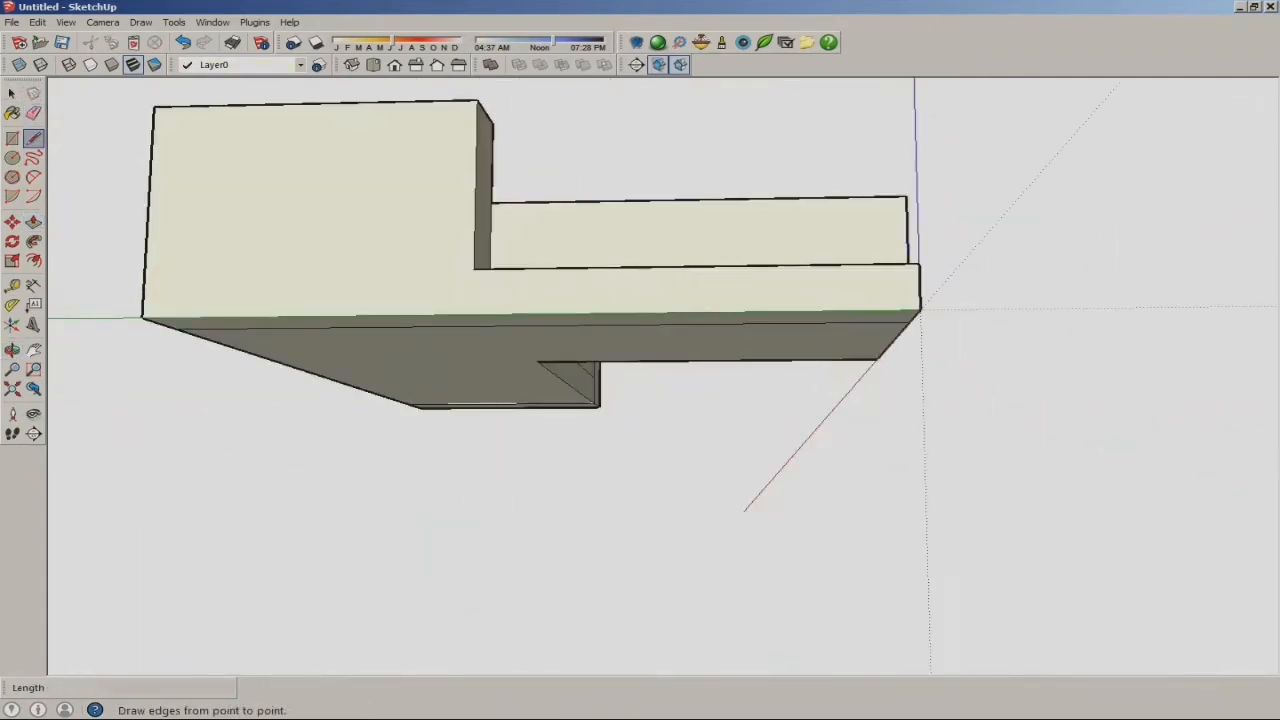
left_click(475, 267)
left_click(470, 315)
- Draw a line across the underside strip at the shortened armrest's front end, and erase the strip's seam beneath the chaise
scroll(545, 318, "down", 3)
left_click(523, 182)
mouse_move(495, 315)
middle_mouse_down()
mouse_move(523, 190)
mouse_move(640, 400)
mouse_move(560, 250)
middle_mouse_up()
left_click(523, 210)
left_click(34, 113)
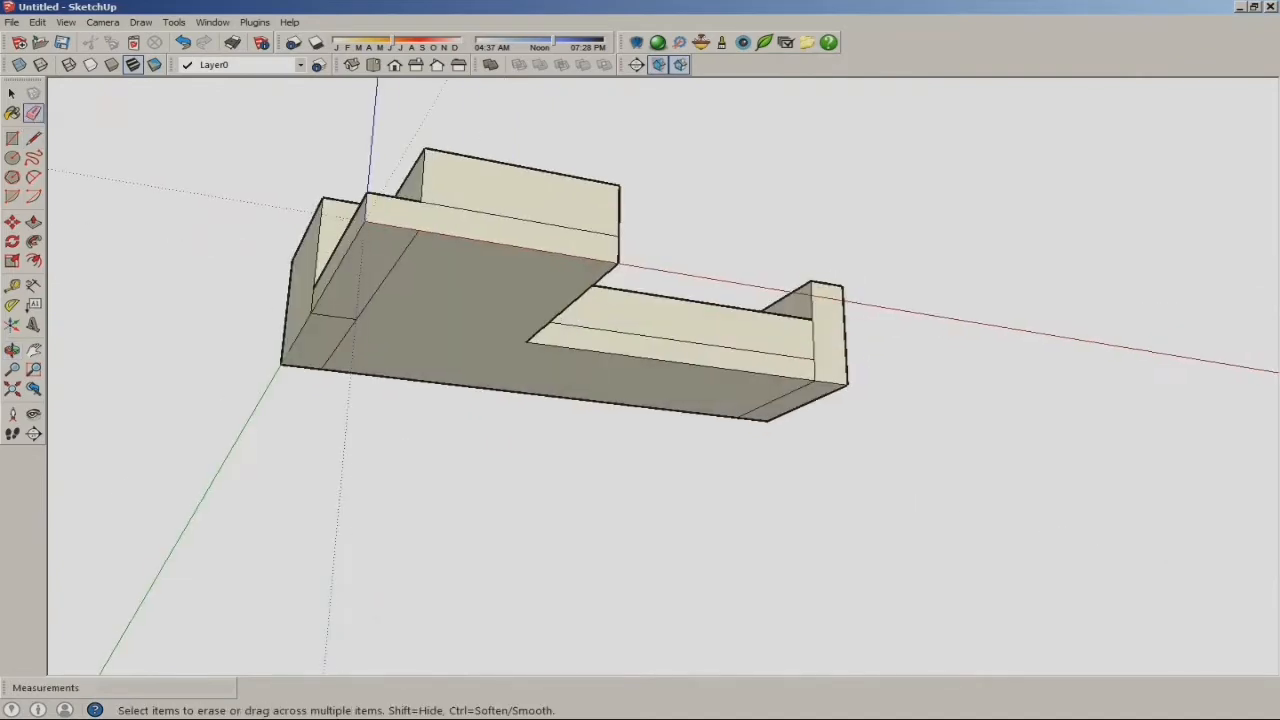
left_click(387, 276)
- Extend the chaise cushion over the ledge to the sofa's outer edge in front of the shortened armrest
middle_click_drag(387, 276, 450, 450)
middle_click_drag(450, 400, 720, 420)
left_click(34, 222)
left_click_drag(640, 525, 643, 435)
middle_click_drag(643, 435, 440, 560)
left_click(34, 261)
left_click(642, 238)
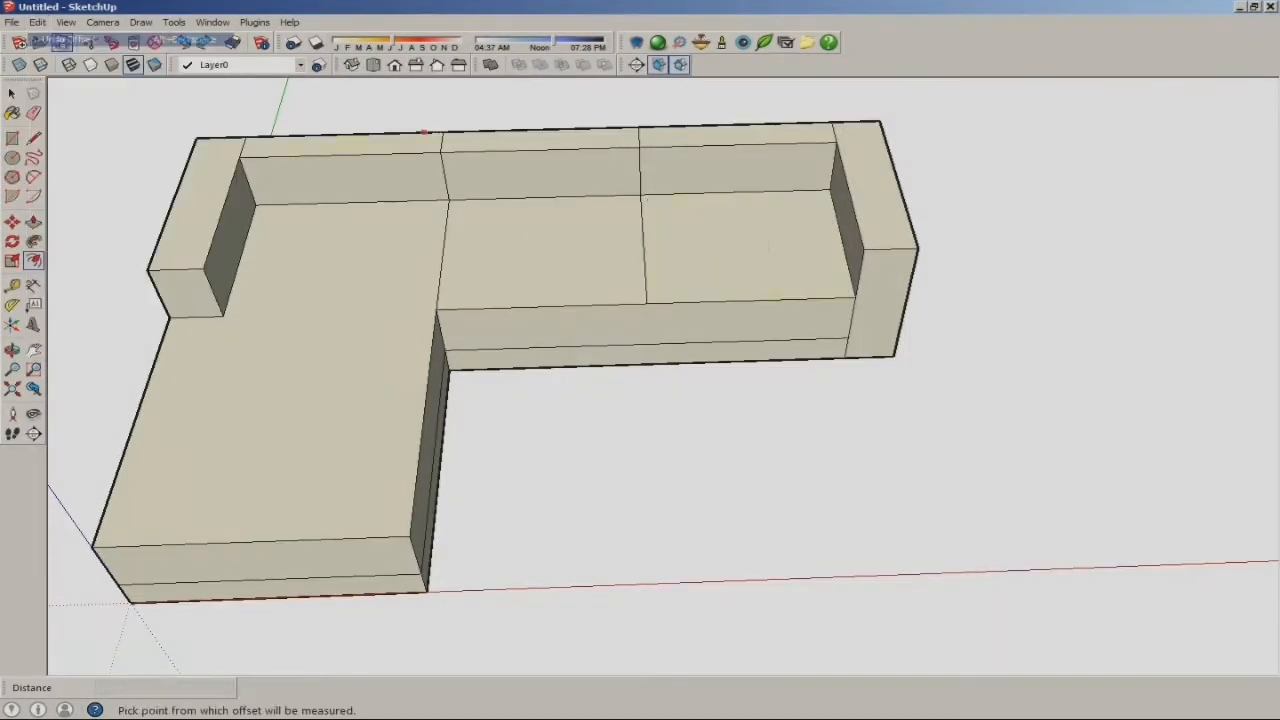
left_click(643, 240)
left_click(685, 245)
left_click(37, 22)
left_click(66, 40)
- Offset the outlines of the two square seat cushion tops inward by 50 mm
left_click(643, 240)
left_click(655, 242)
scroll(575, 245, "up", 3)
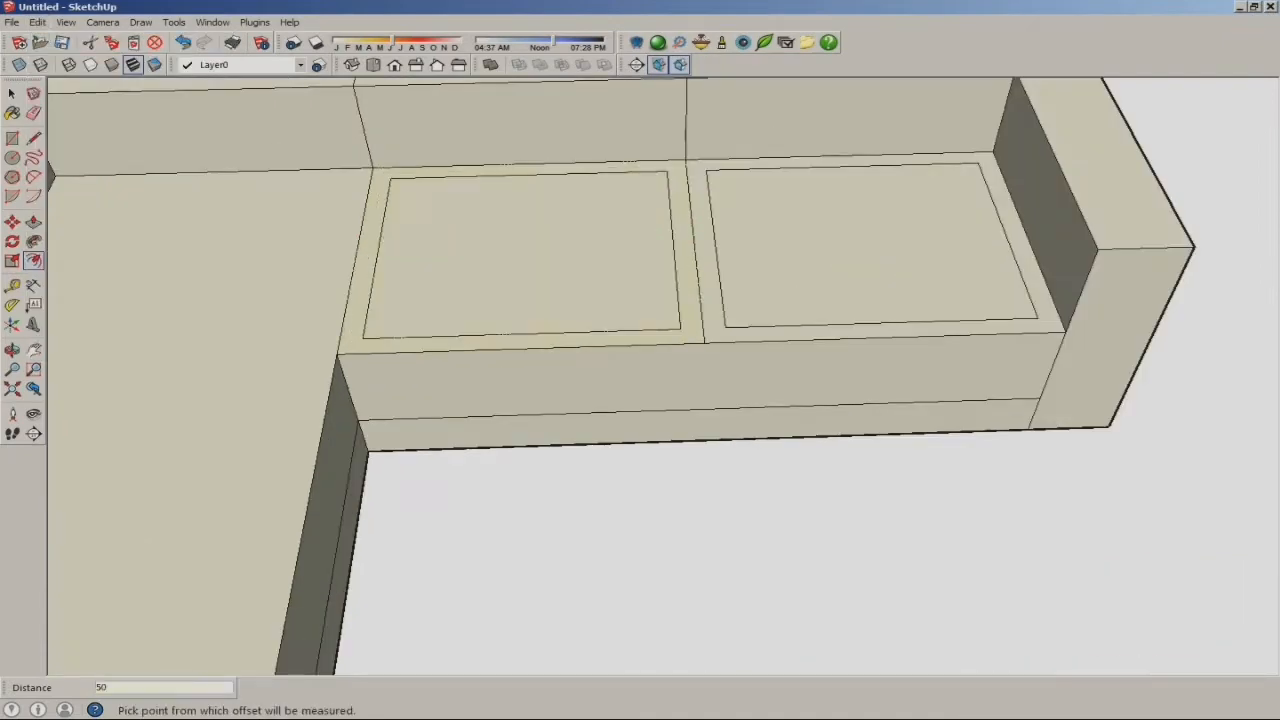
- Offset the outlines of the front faces of the end armrest, the cushions and the base inward by 12 mm
left_click(971, 225)
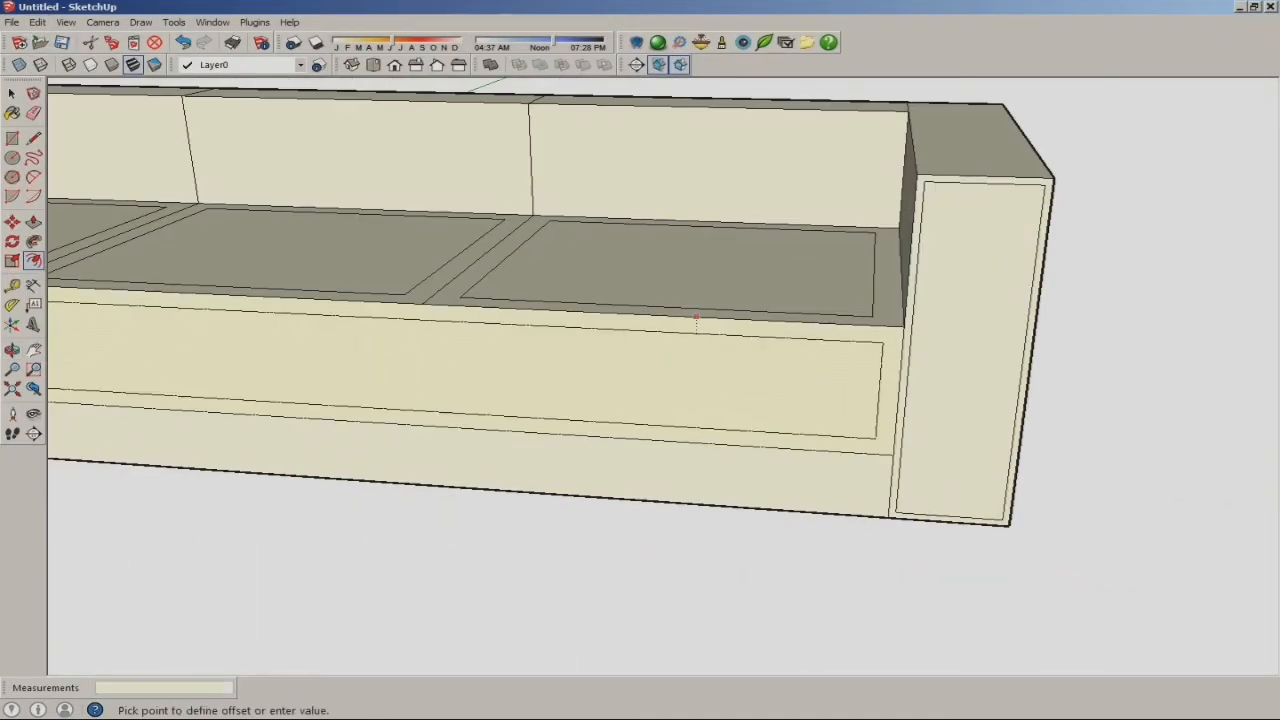
scroll(758, 393, "up", 3)
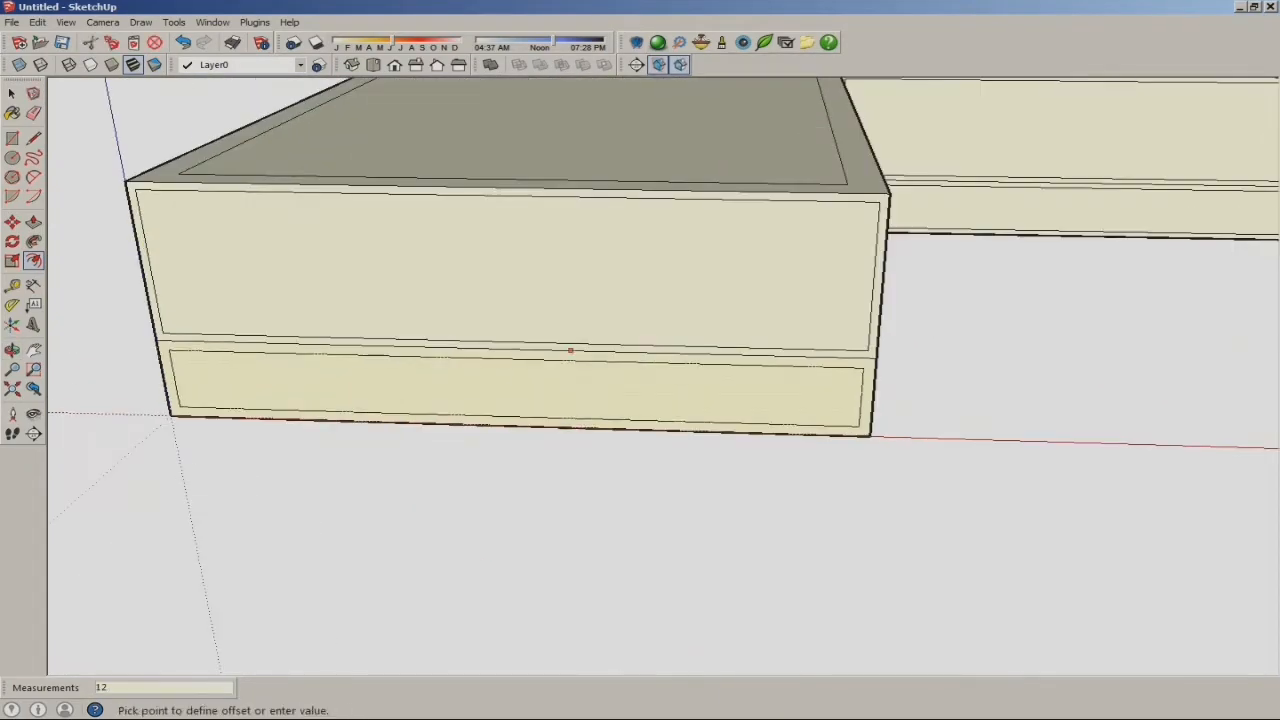
middle_click_drag(600, 400, 640, 380)
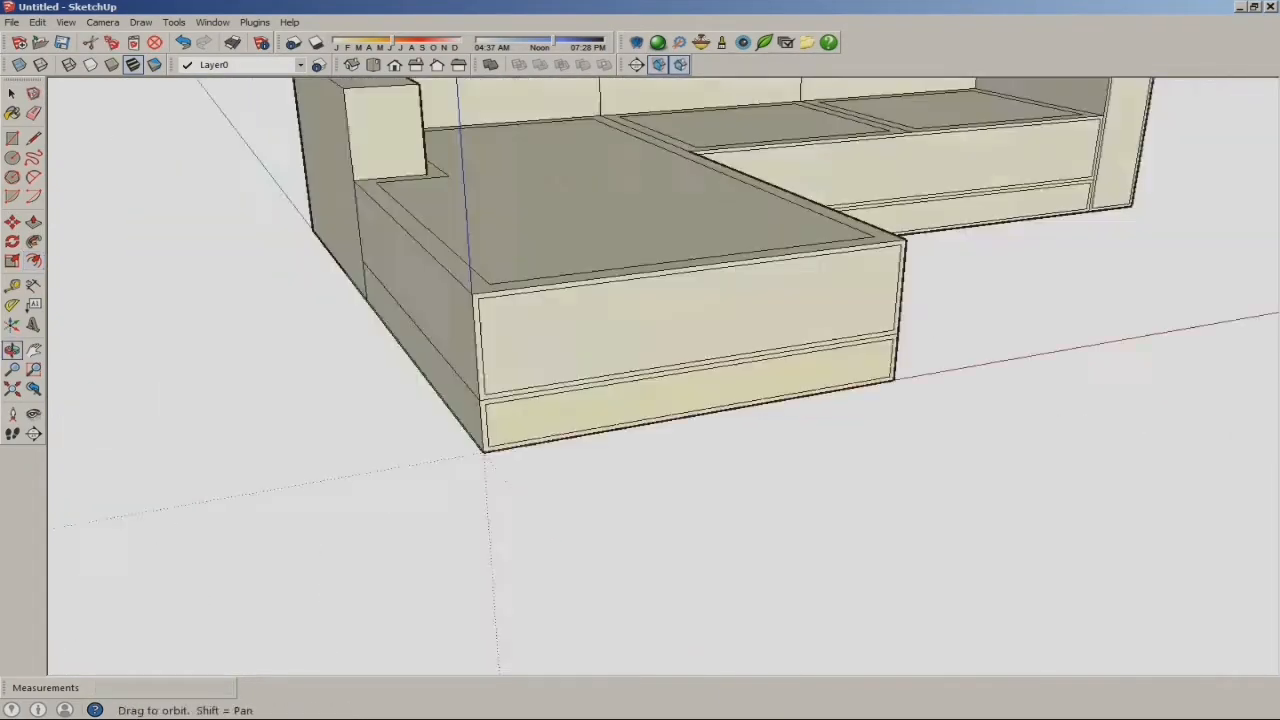
- Undo the last offset on the chaise armrest's outer side, and offset the outline of the end armrest's top face inward
key("alt+e")
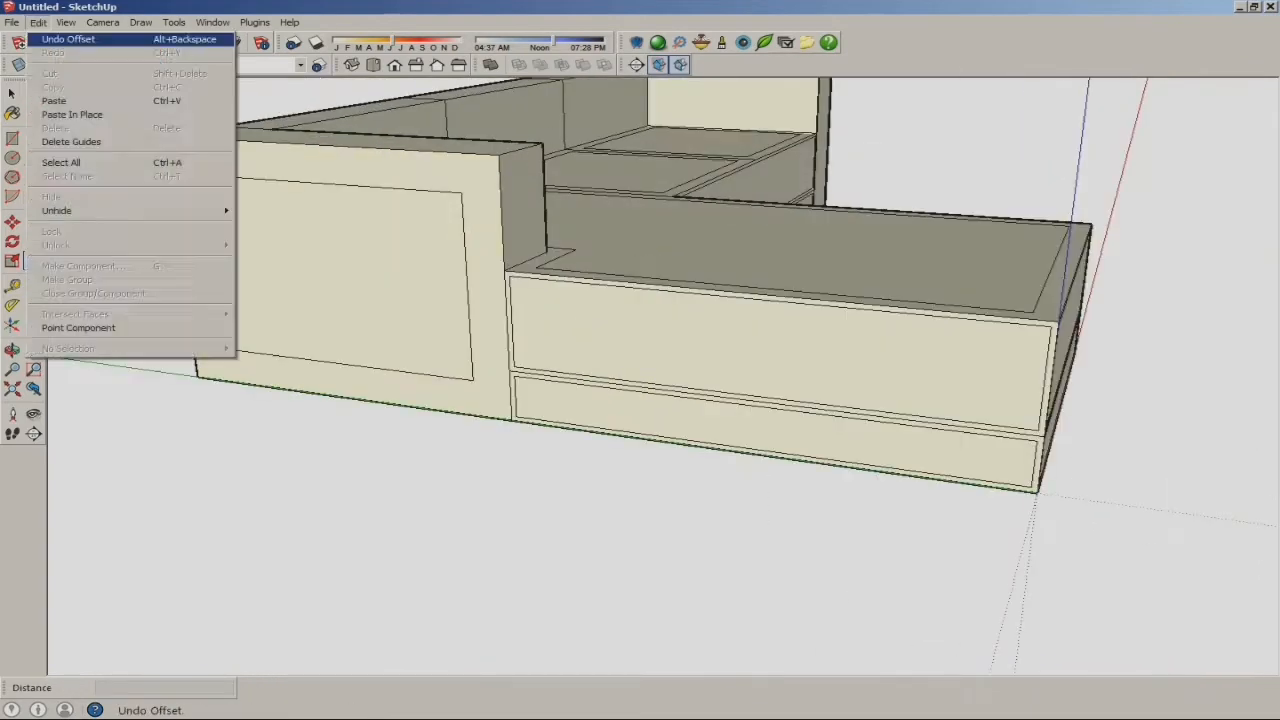
key("Return")
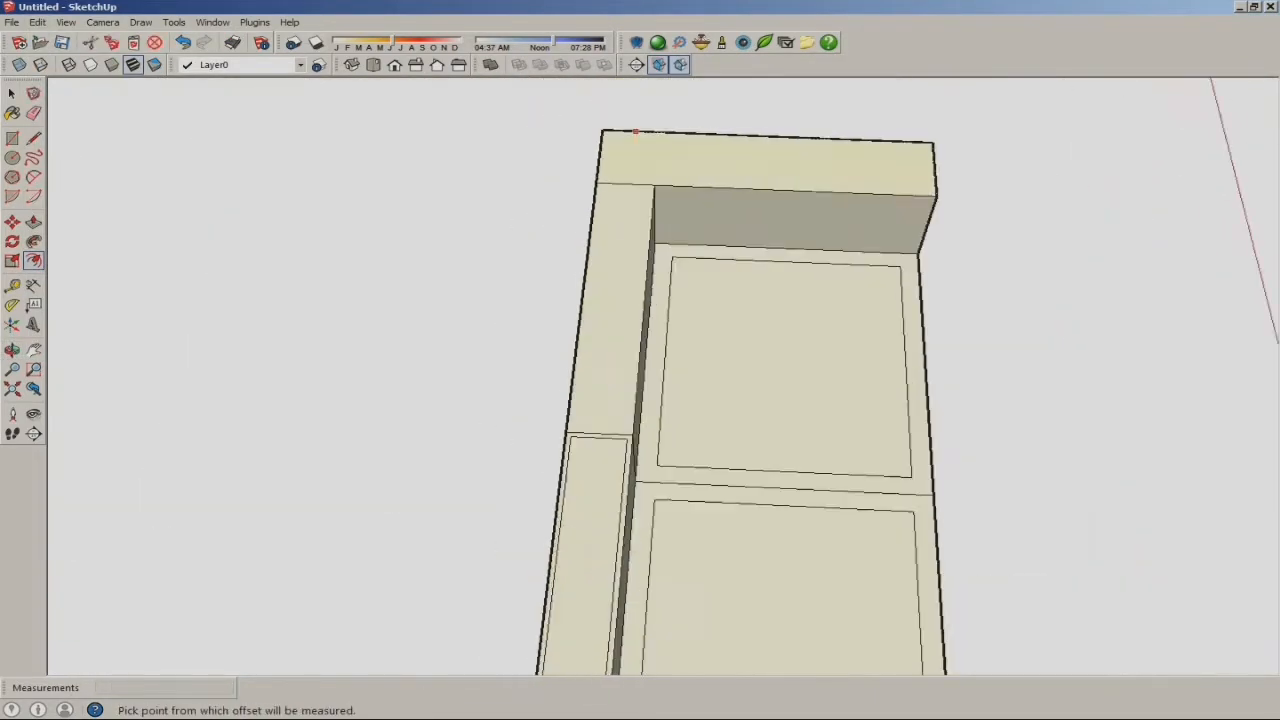
left_click(869, 153)
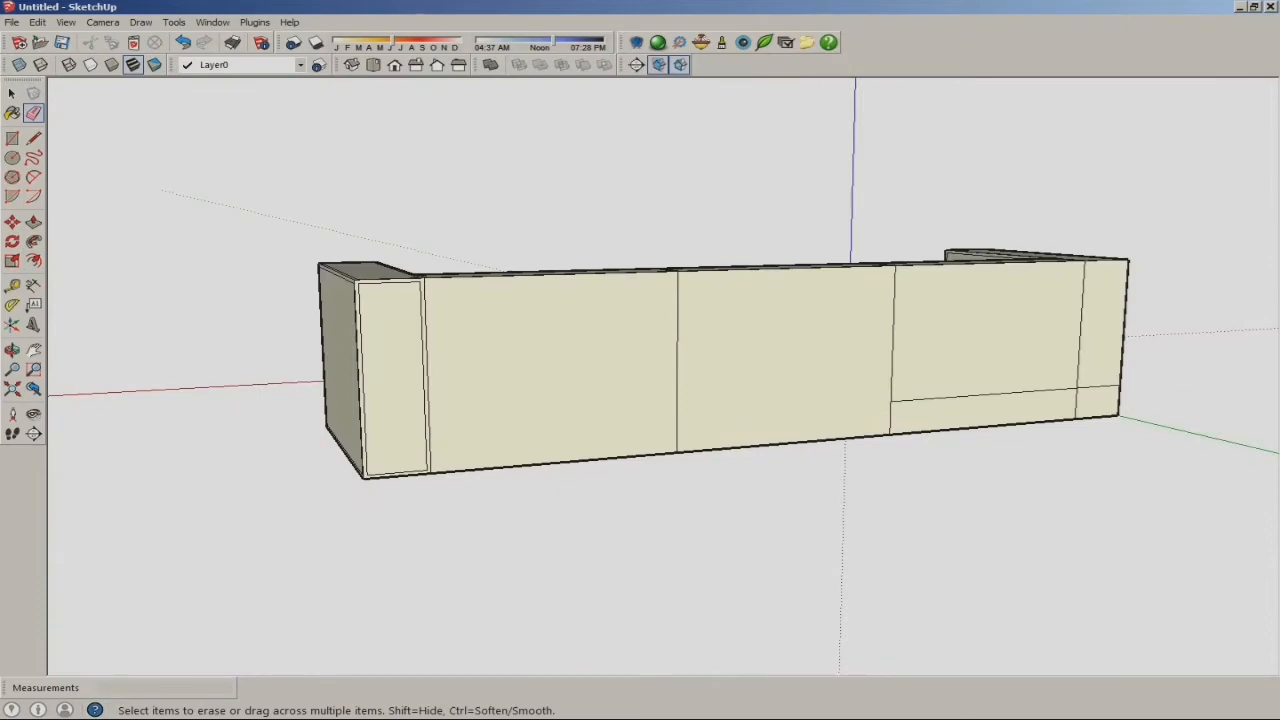
- Erase the remaining horizontal base seam segments from the sofa's back face
left_click(985, 394)
middle_click_drag(985, 394, 930, 392)
left_click(1037, 383)
middle_click_drag(1037, 383, 970, 365)
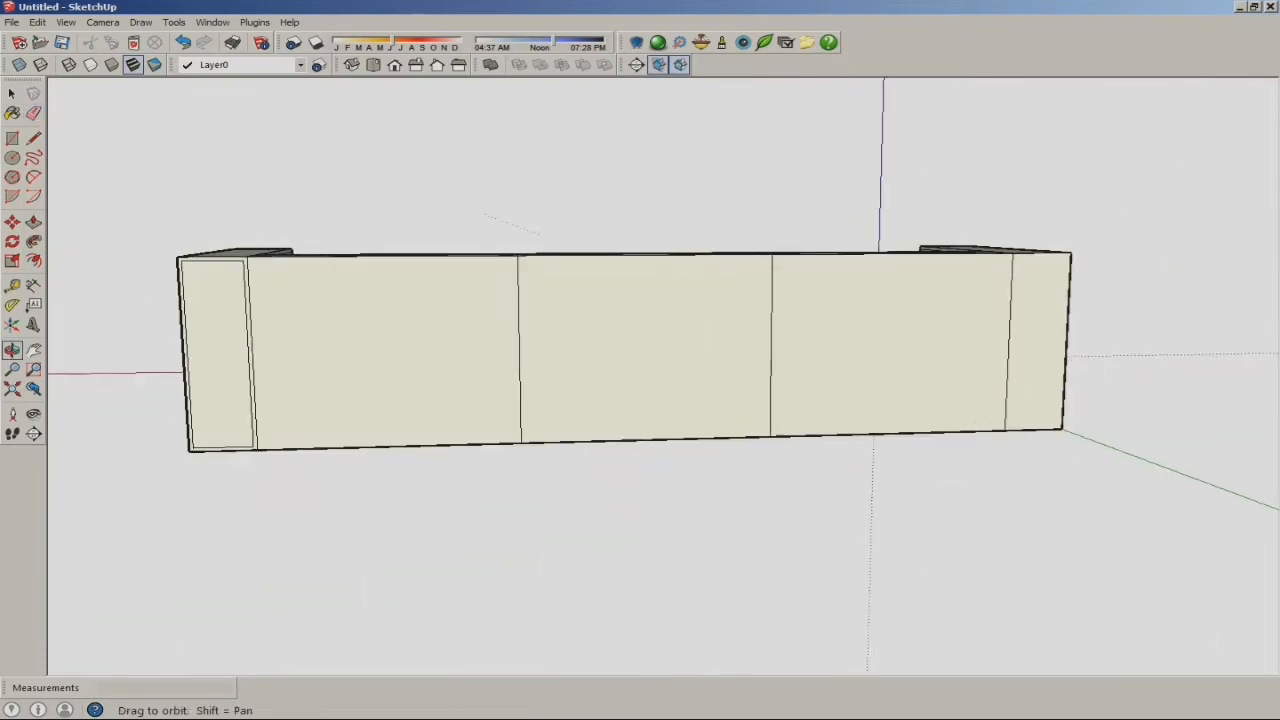
- Offset the outlines of the panels on the sofa's back face inward by 12 mm
key("f")
key("Return")
scroll(771, 280, "up", 3)
left_click(770, 282)
type("12")
key("Return")
scroll(1092, 270, "up", 3)
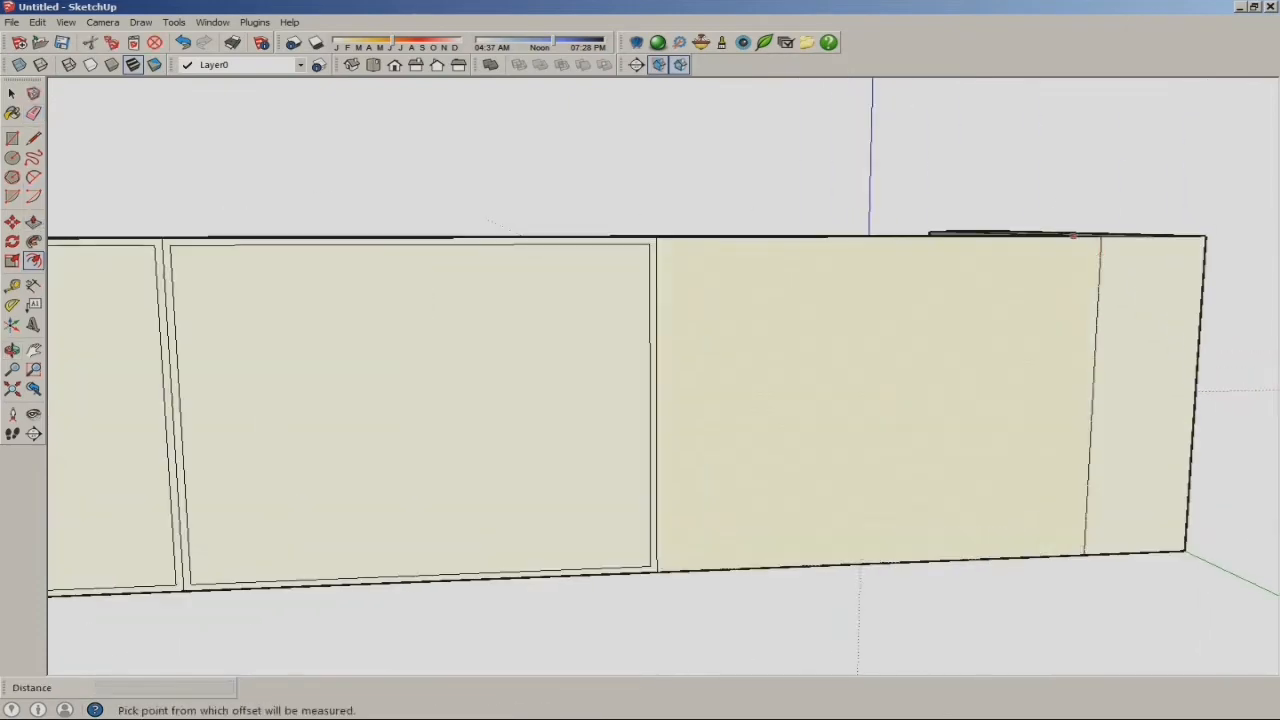
left_click(1089, 305)
type("12")
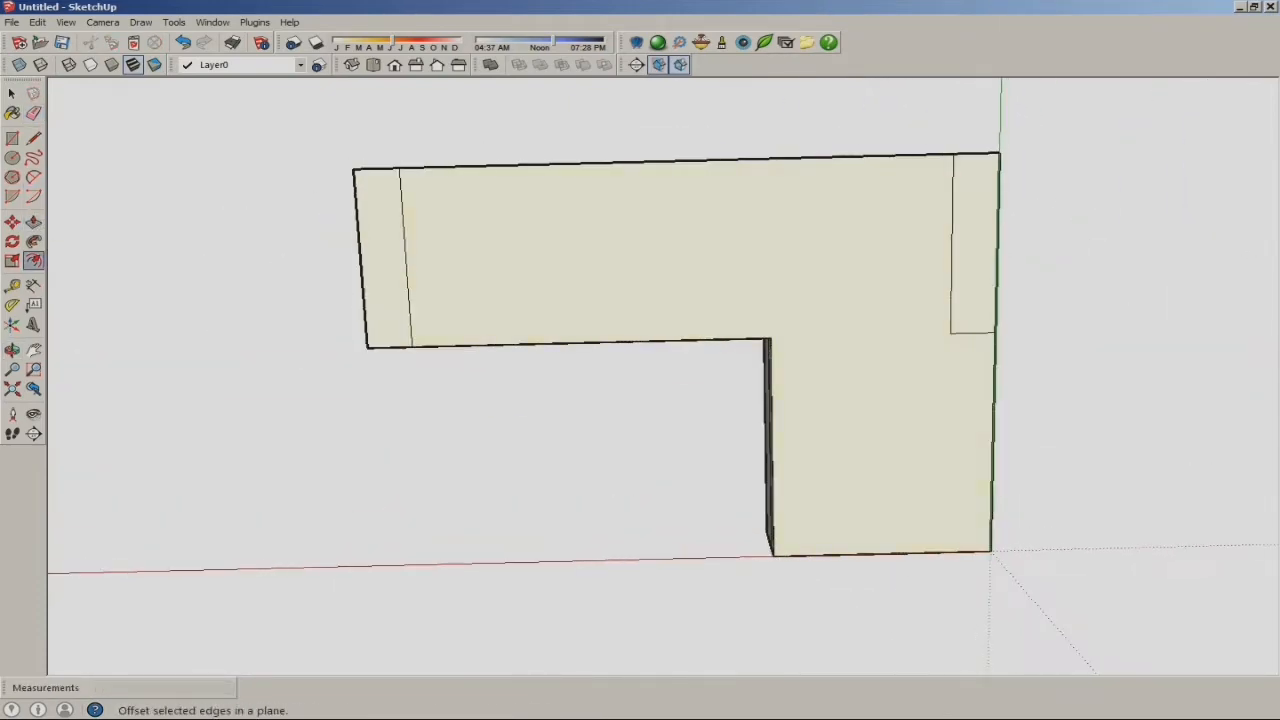
key("Return")
scroll(300, 130, "up", 2)
middle_click_drag(600, 250, 700, 330)
scroll(614, 197, "up", 3)
middle_click_drag(614, 197, 760, 120)
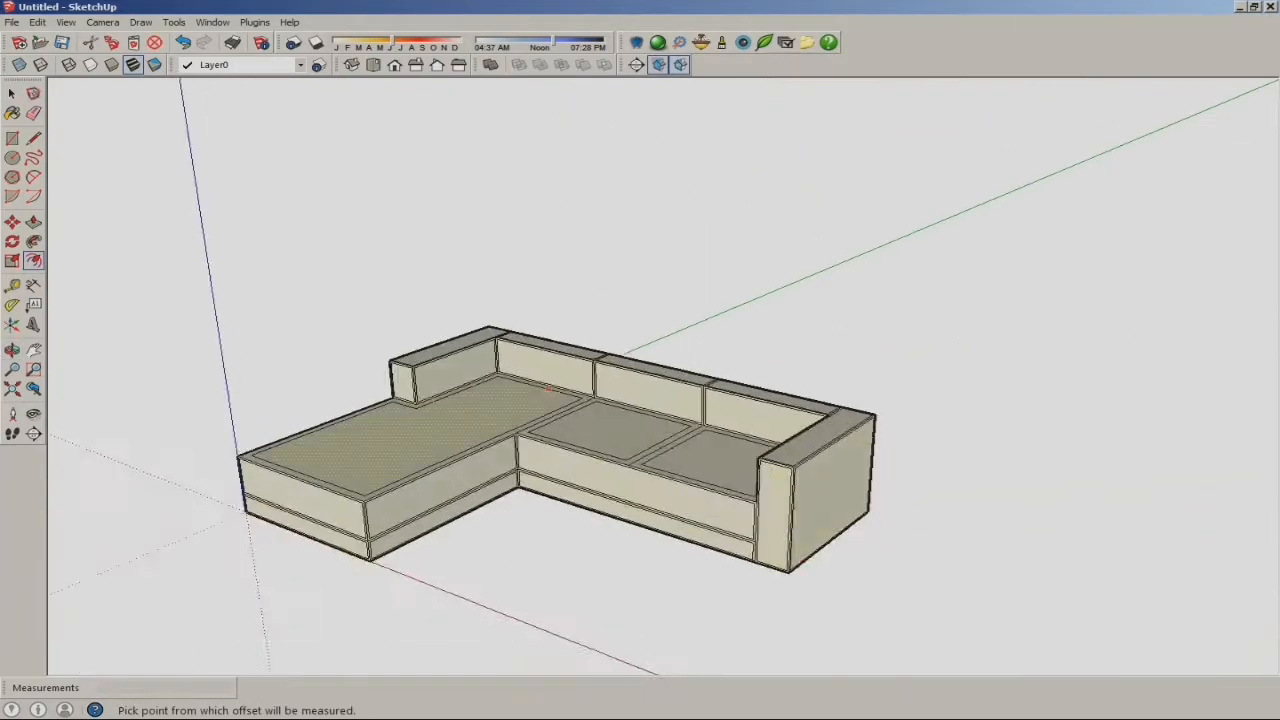
- Move the end armrest's inset front, outer side and top faces outward with auto-fold to form bevelled edges
scroll(760, 380, "up", 5)
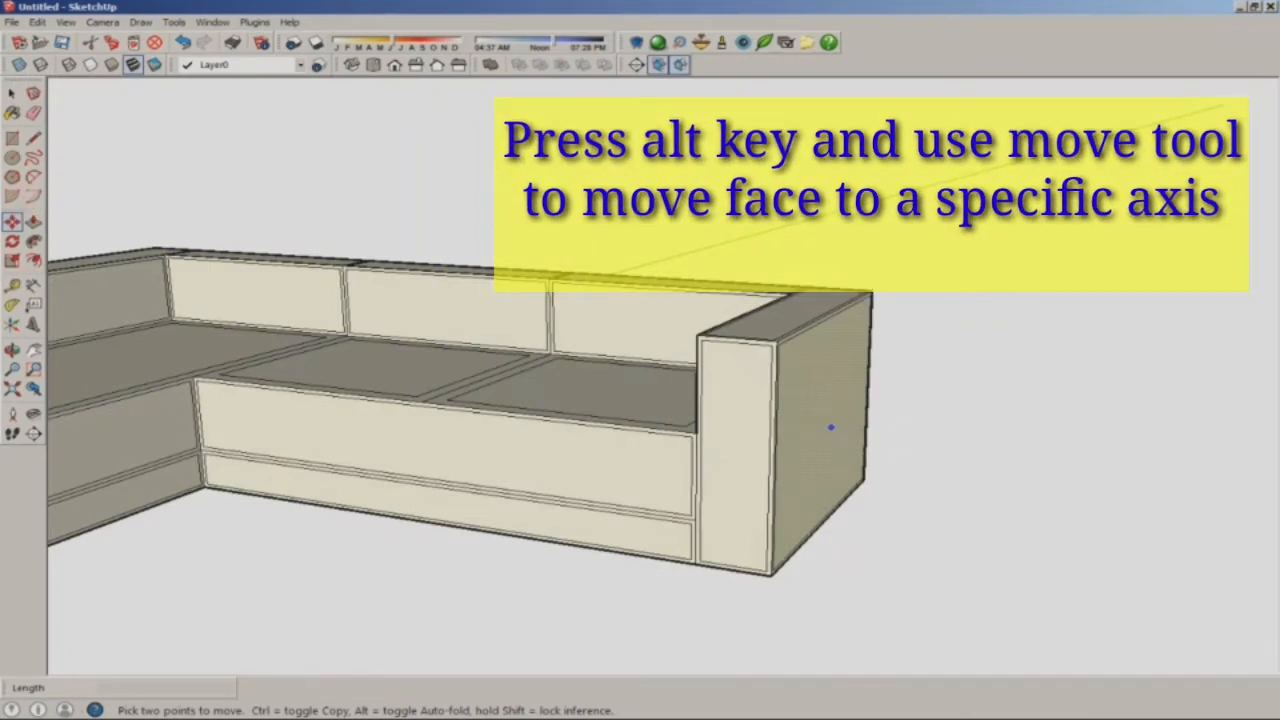
left_click_drag(740, 383, 745, 395, "alt")
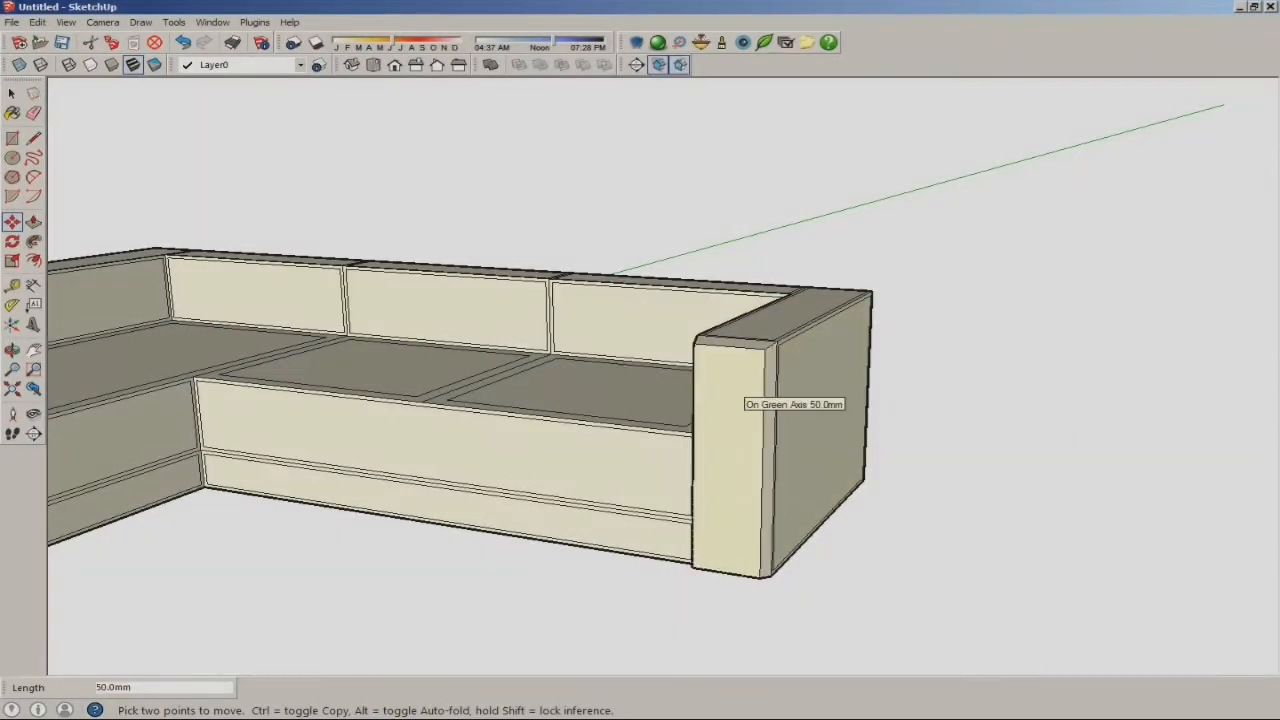
scroll(830, 338, "up", 3)
left_click_drag(820, 337, 836, 334, "alt")
middle_click_drag(836, 334, 822, 385)
left_click(762, 337)
middle_click_drag(790, 310, 868, 270)
key("Return")
- Raise the inset top faces of the end and middle backrest sections by 12 mm
scroll(660, 240, "up", 2)
middle_click_drag(700, 240, 560, 215)
left_click(560, 215)
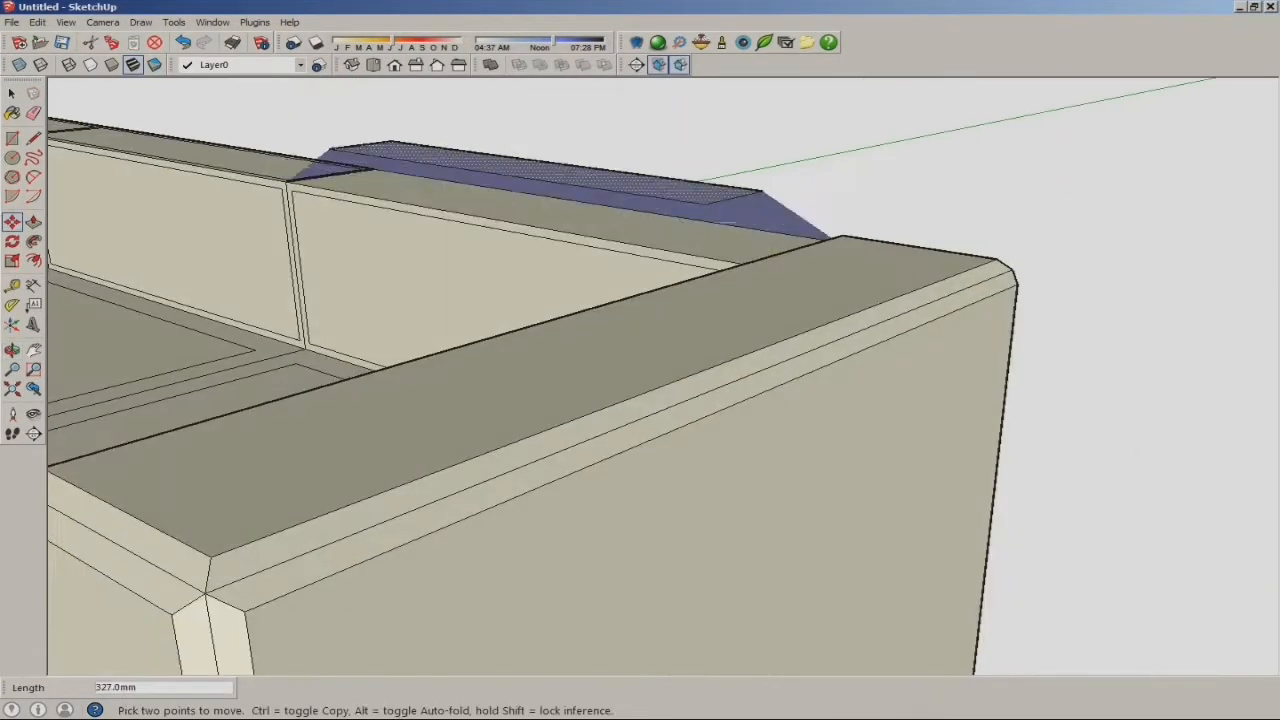
key("Escape")
left_click(560, 220)
type("12")
key("Return")
scroll(257, 163, "up", 2)
left_click(257, 163)
middle_click_drag(252, 156, 395, 120)
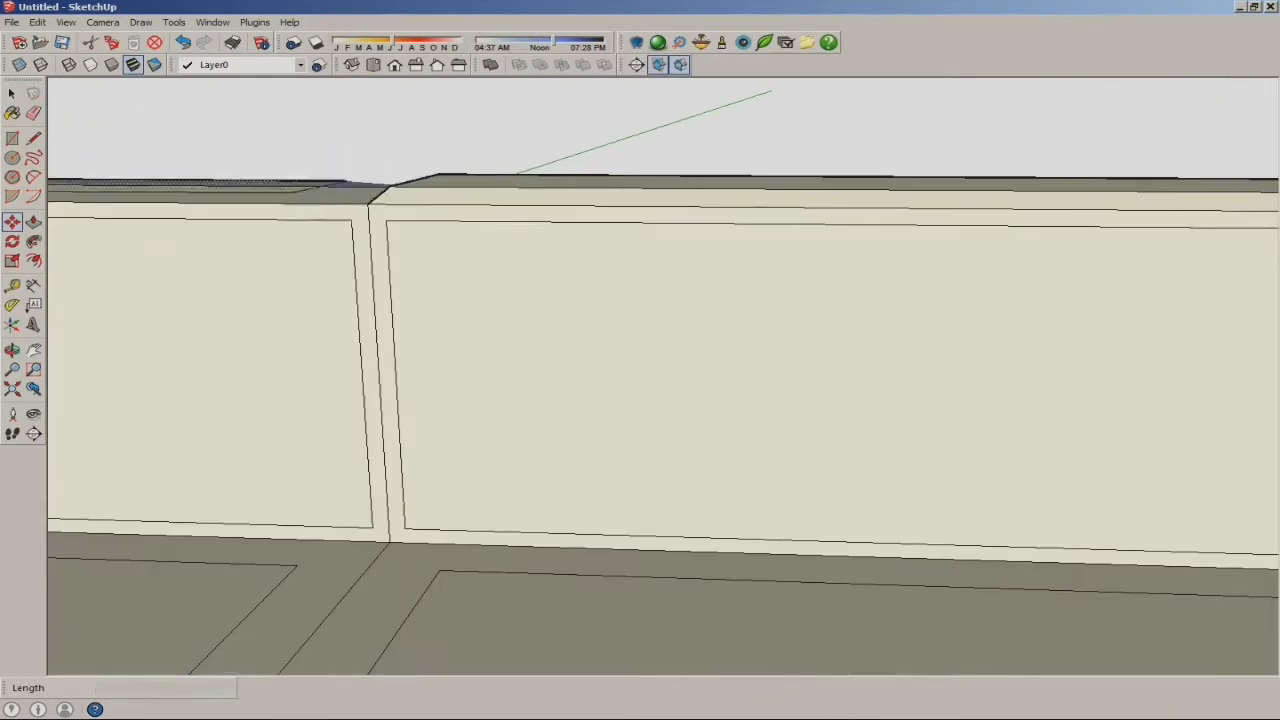
type("12")
key("Return")
- Raise the inset top face of the backrest section behind the chaise by 12 mm
middle_click_drag(406, 191, 345, 265)
left_click(400, 125)
type("12")
key("Return")
scroll(965, 372, "down", 4)
middle_click_drag(430, 130, 510, 190)
left_click(486, 150)
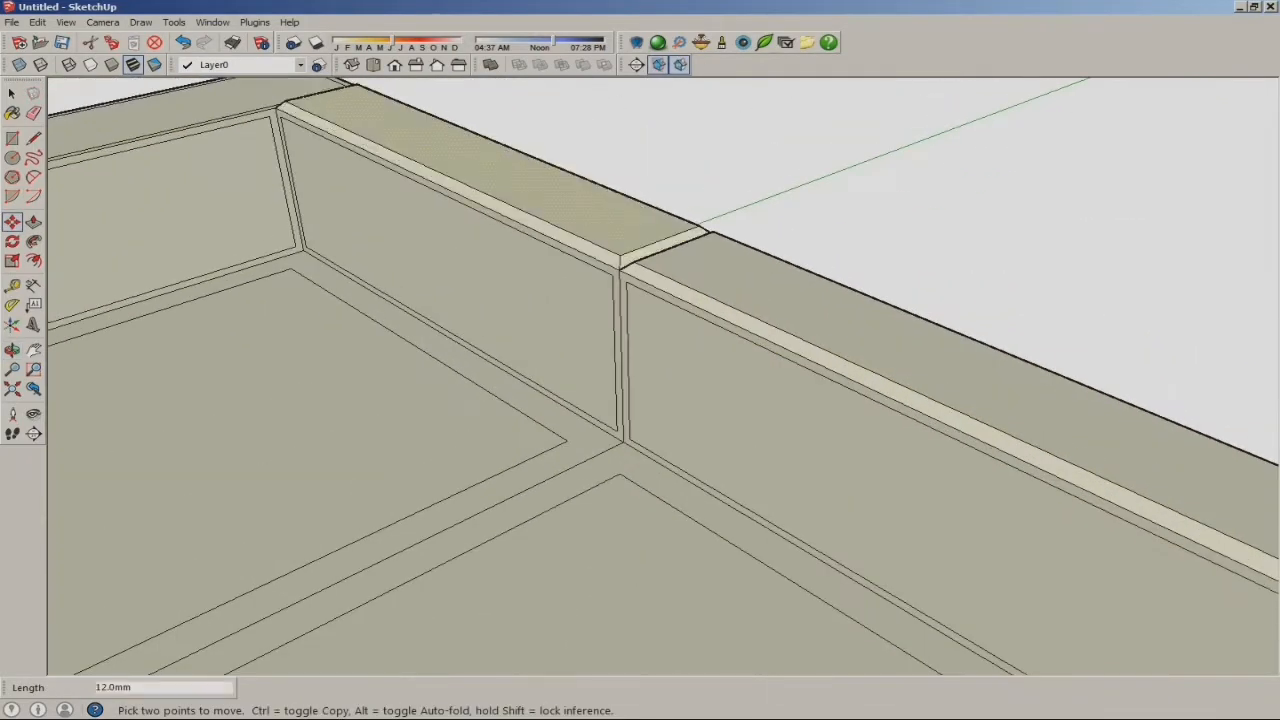
type("12")
key("Return")
- Move the chaise armrest's inset top and front faces outward by 12 mm
middle_click_drag(480, 145, 560, 150)
left_click(371, 130)
middle_click_drag(375, 110, 560, 95)
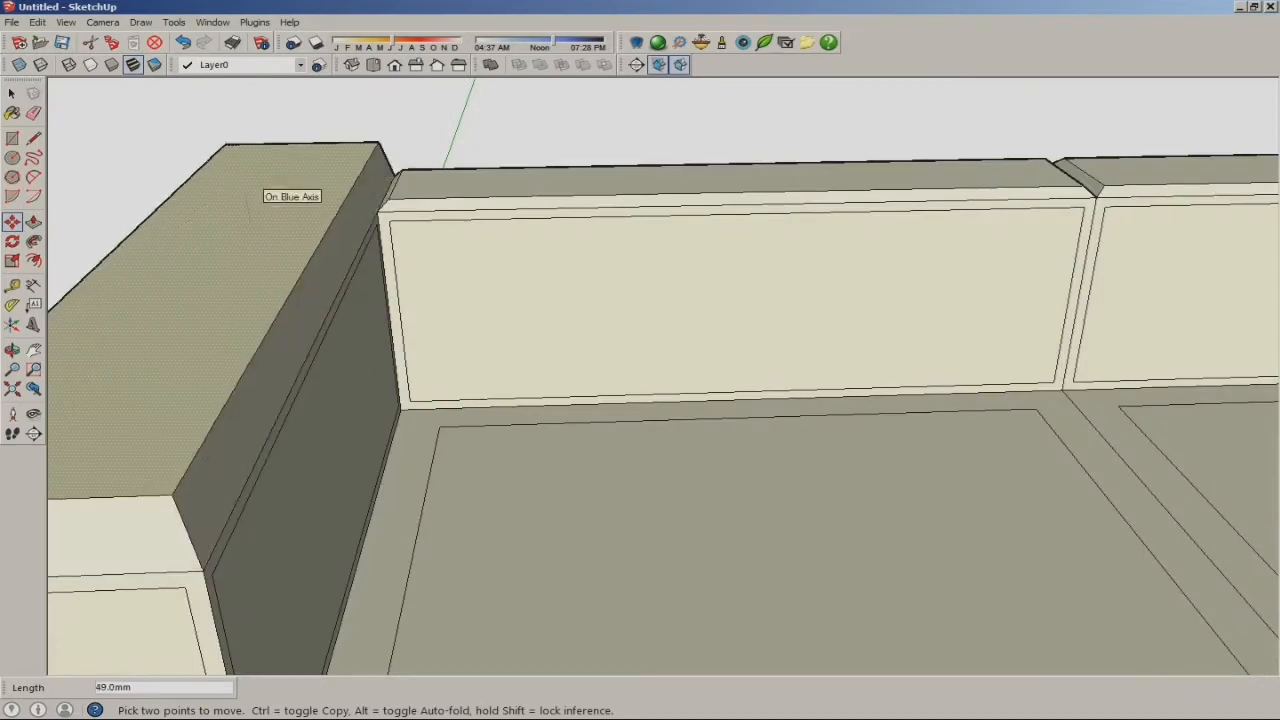
type("12")
key("Return")
scroll(330, 170, "down", 3)
middle_click_drag(285, 178, 338, 301)
left_click(338, 301)
type("12")
key("Return")
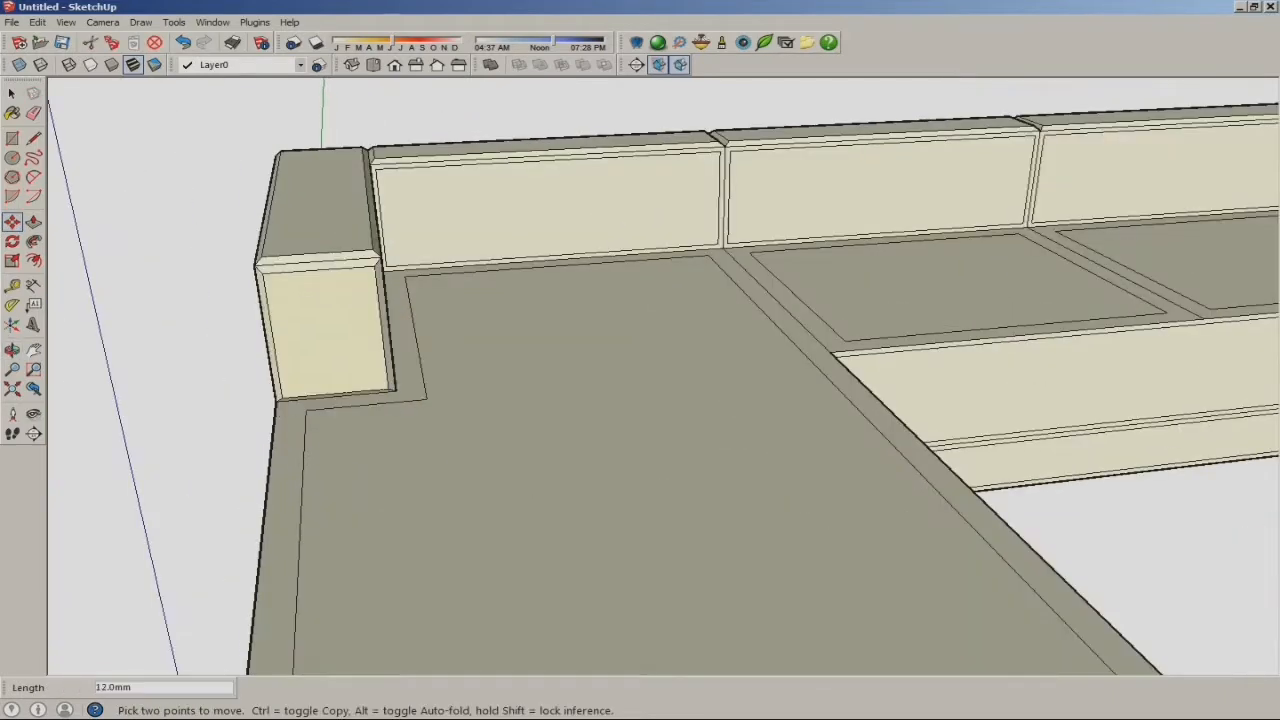
- Try to move another inset chaise face outward by 12 mm, and undo the move
scroll(338, 301, "down", 3)
middle_click_drag(529, 383, 580, 300)
left_click(590, 380)
type("12")
key("Return")
middle_click_drag(565, 385, 720, 460)
key("ctrl+z")
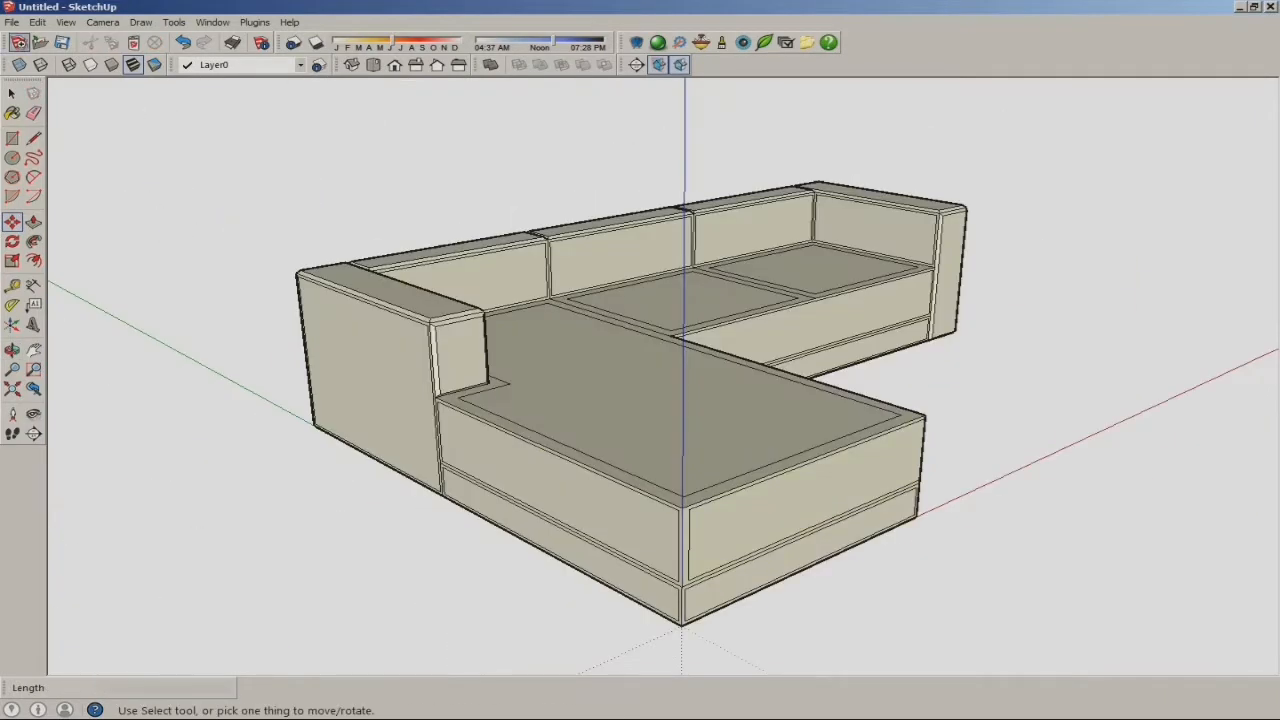
left_click(37, 22)
left_click(60, 39)
- Move the inset upper panel on the chaise's front end outward by 12 mm
left_click(802, 505)
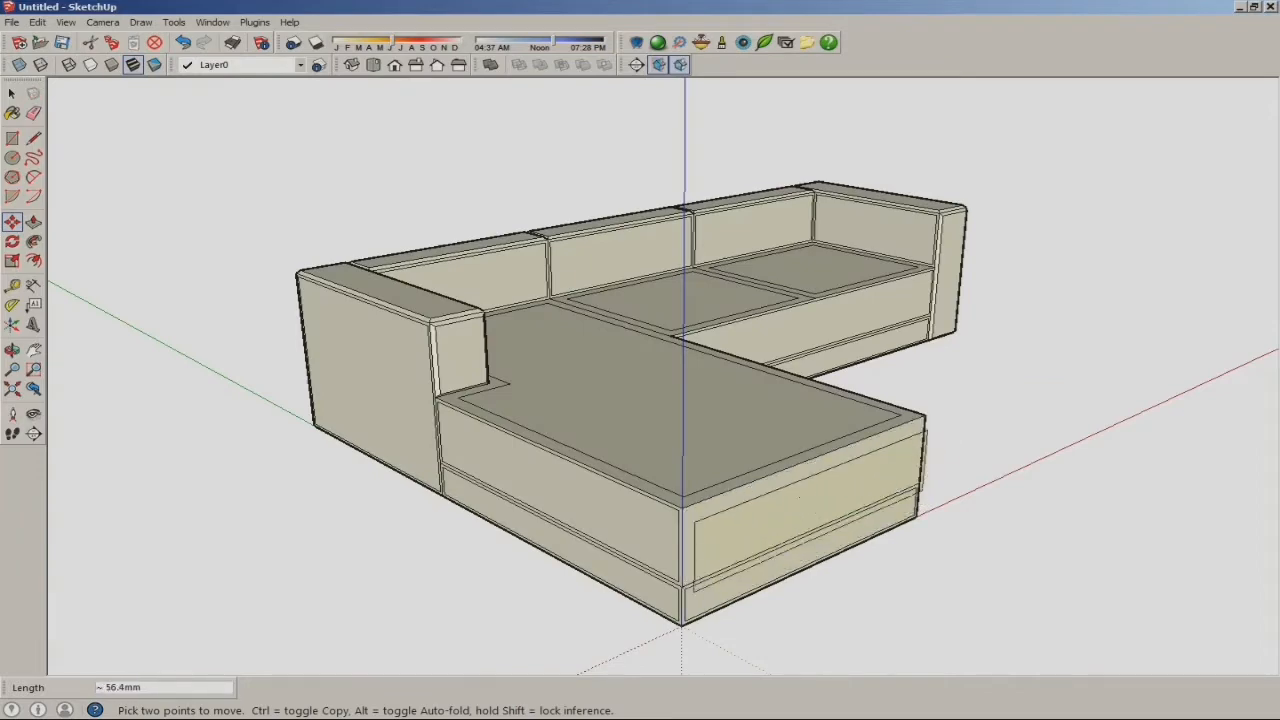
type("12")
key("Return")
scroll(784, 594, "up", 3)
scroll(765, 558, "down", 5)
middle_click_drag(765, 500, 520, 470)
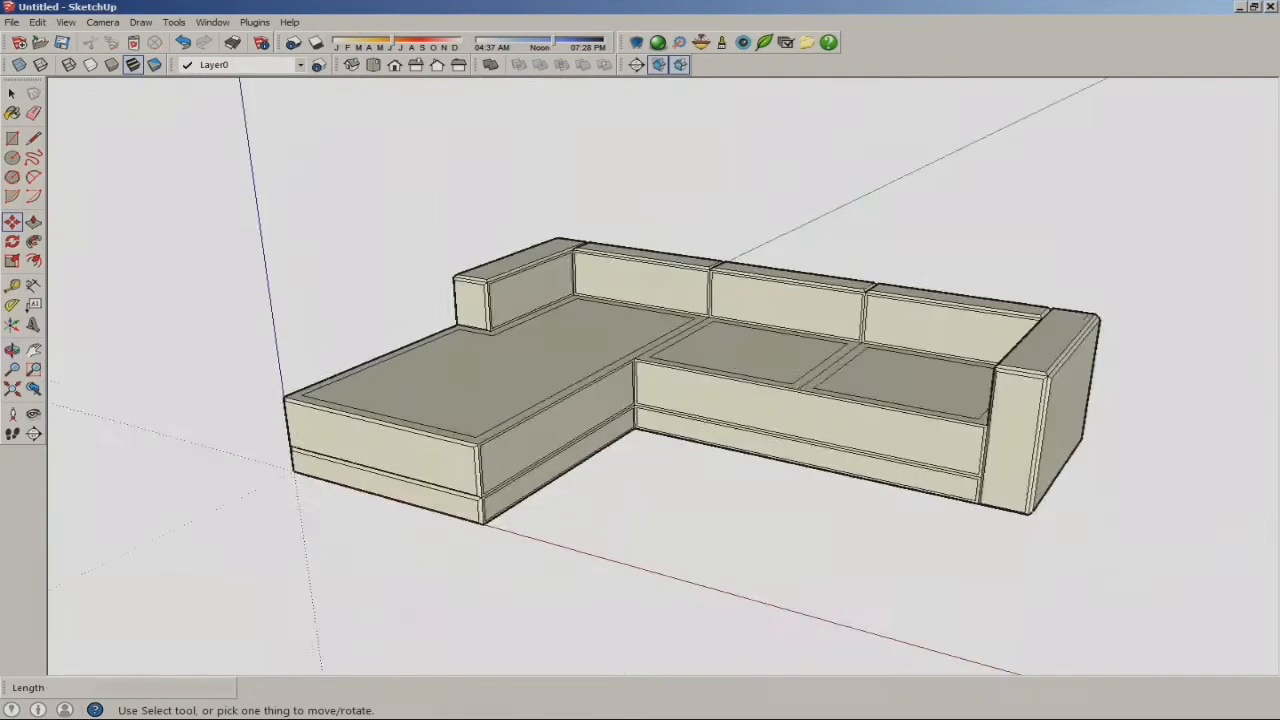
- Move the inset panels on the chaise's inner side and the main section's front outward by 12 mm
scroll(600, 418, "up", 4)
left_click(600, 415)
type("12")
key("Return")
left_click(765, 378)
type("12")
key("Return")
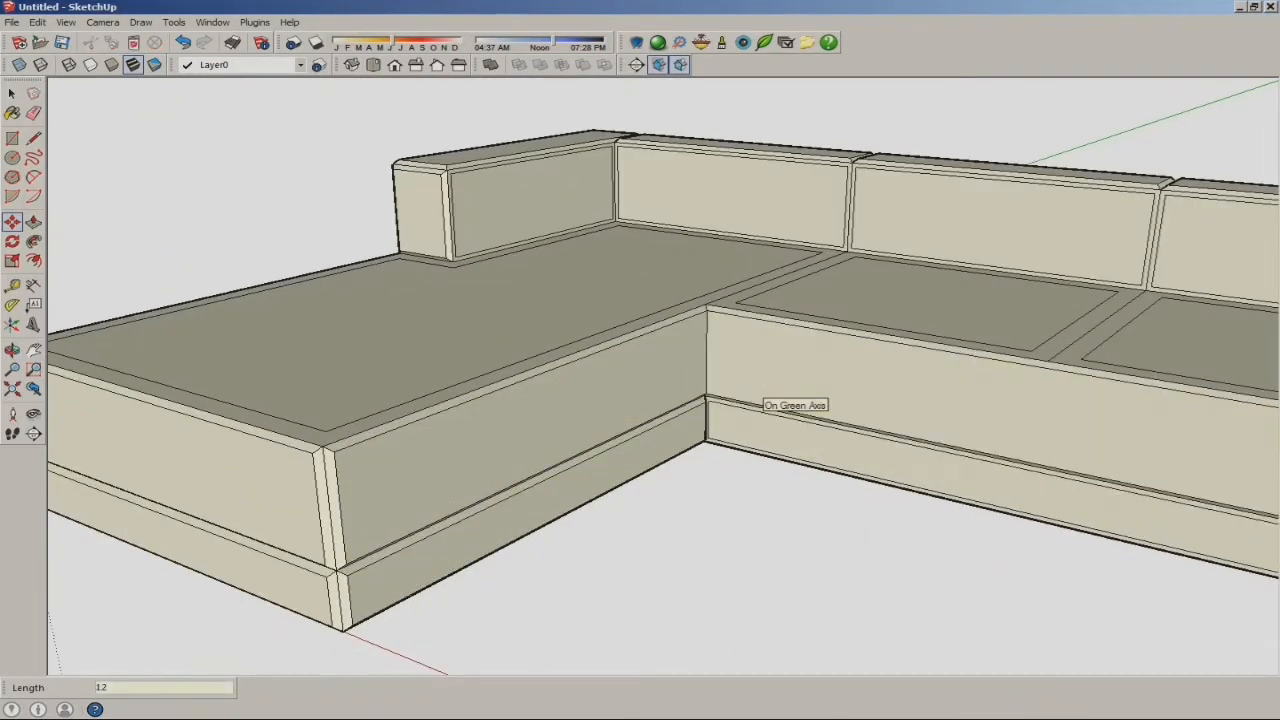
scroll(690, 446, "up", 3)
middle_click_drag(840, 390, 930, 400)
left_click(689, 446)
type("12")
key("Return")
scroll(677, 447, "down", 5)
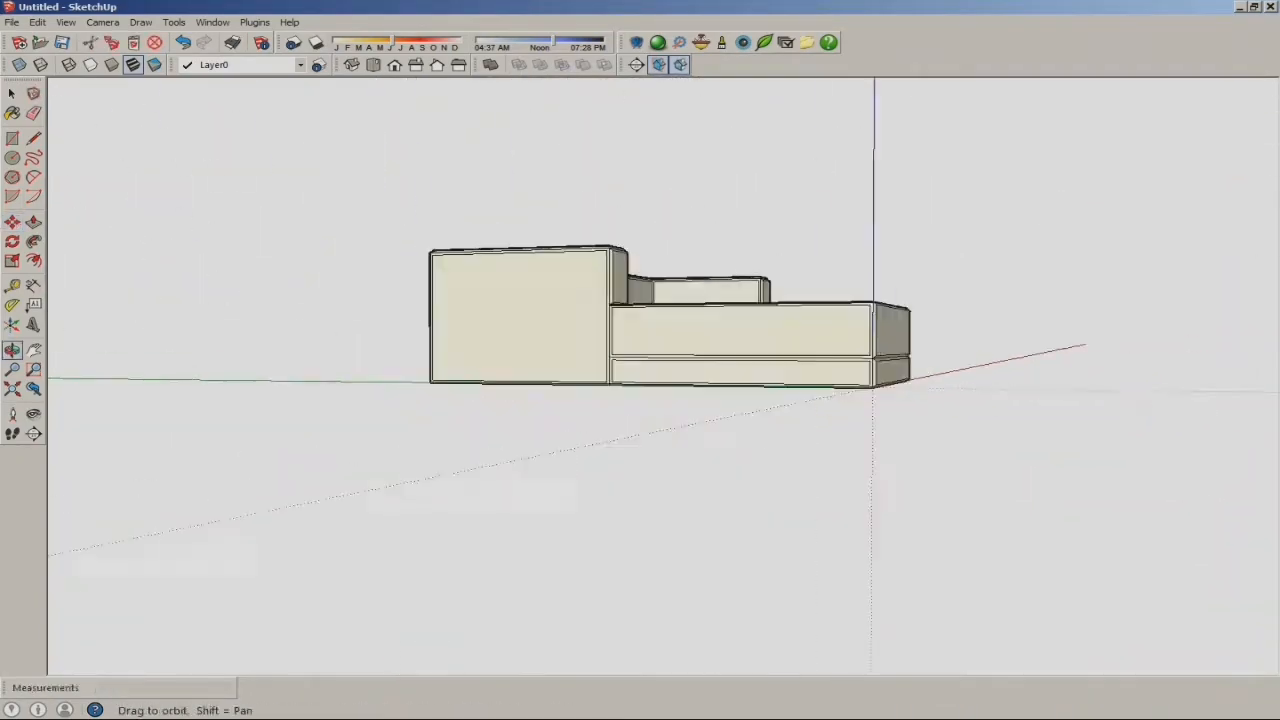
- Move the inset panel on the chaise's outer side outward by 12 mm
scroll(500, 430, "up", 5)
left_click(496, 410)
type("12")
key("Return")
- Move the inset back panels behind the chaise and the middle seat outward by 12 mm
scroll(497, 410, "down", 5)
middle_click_drag(497, 410, 640, 400)
scroll(832, 353, "up", 5)
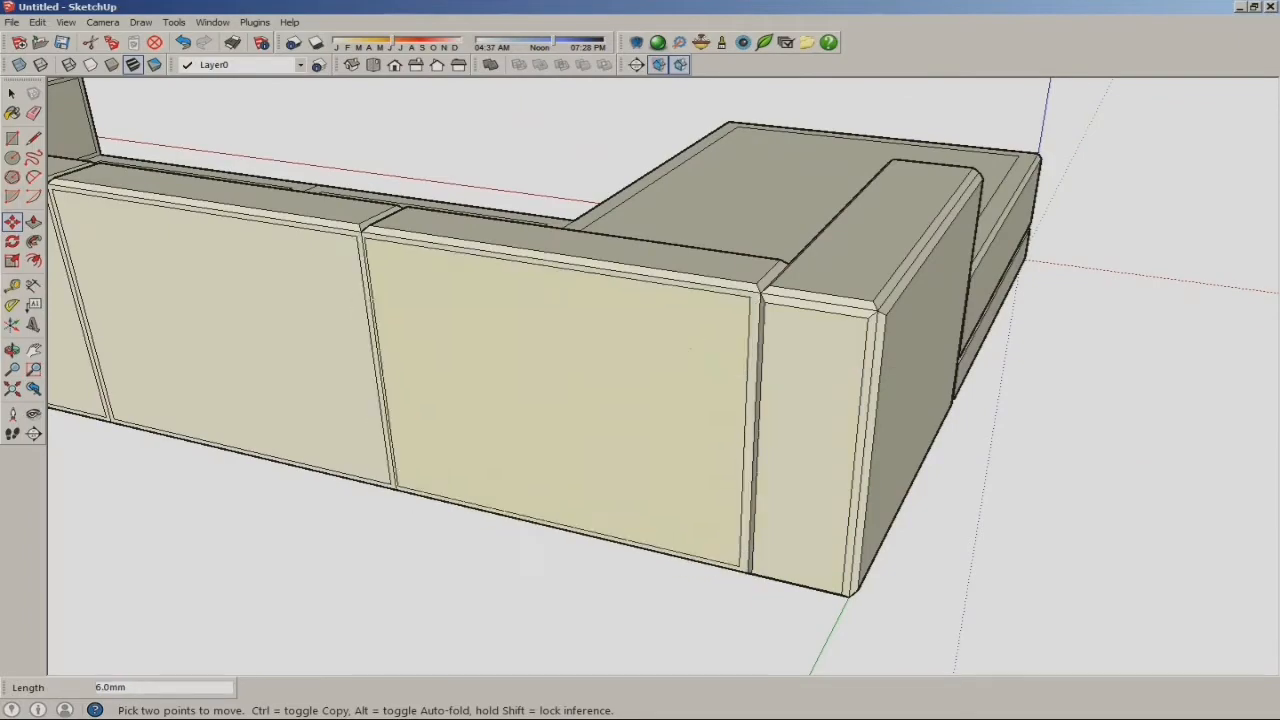
type("12")
key("Return")
middle_click_drag(690, 349, 682, 455)
left_click(289, 395)
type("12")
key("Return")
scroll(785, 403, "down", 4)
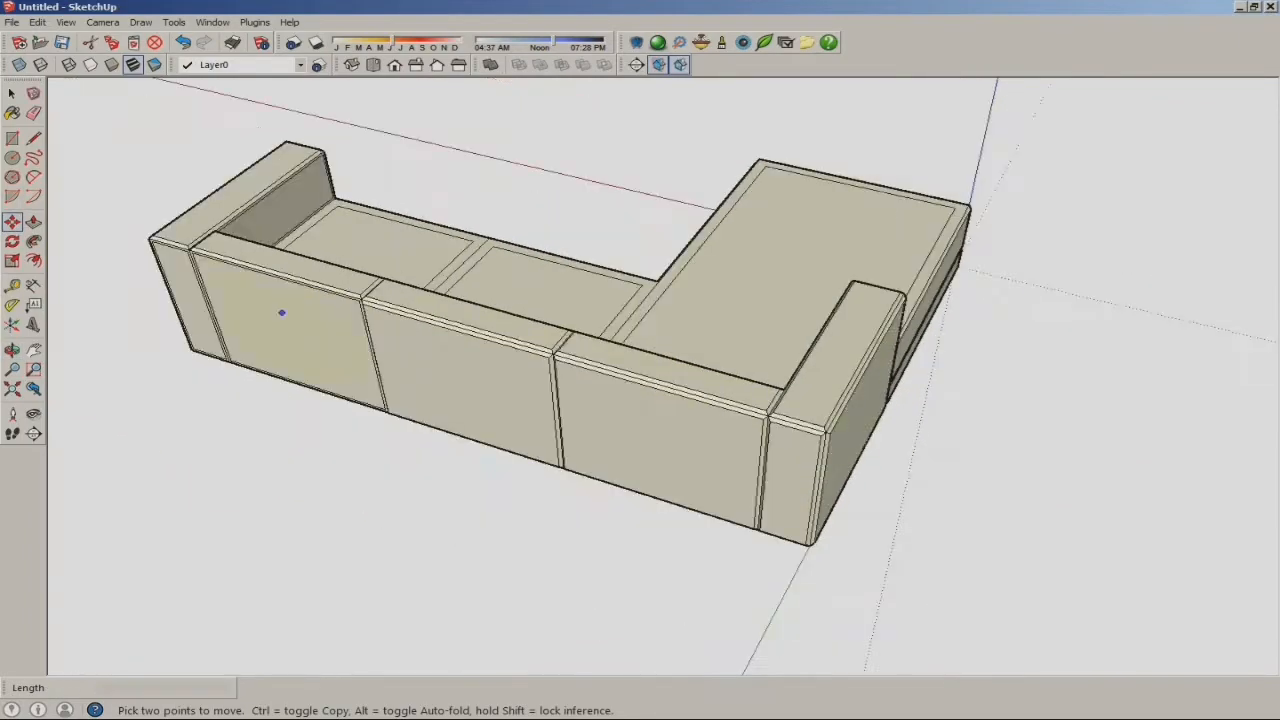
- Move the remaining inset back panels near the end armrest outward by 12 mm
scroll(282, 312, "up", 5)
left_click(282, 312)
type("12")
key("Return")
left_click(375, 400)
type("12")
key("Return")
middle_click_drag(375, 400, 670, 310)
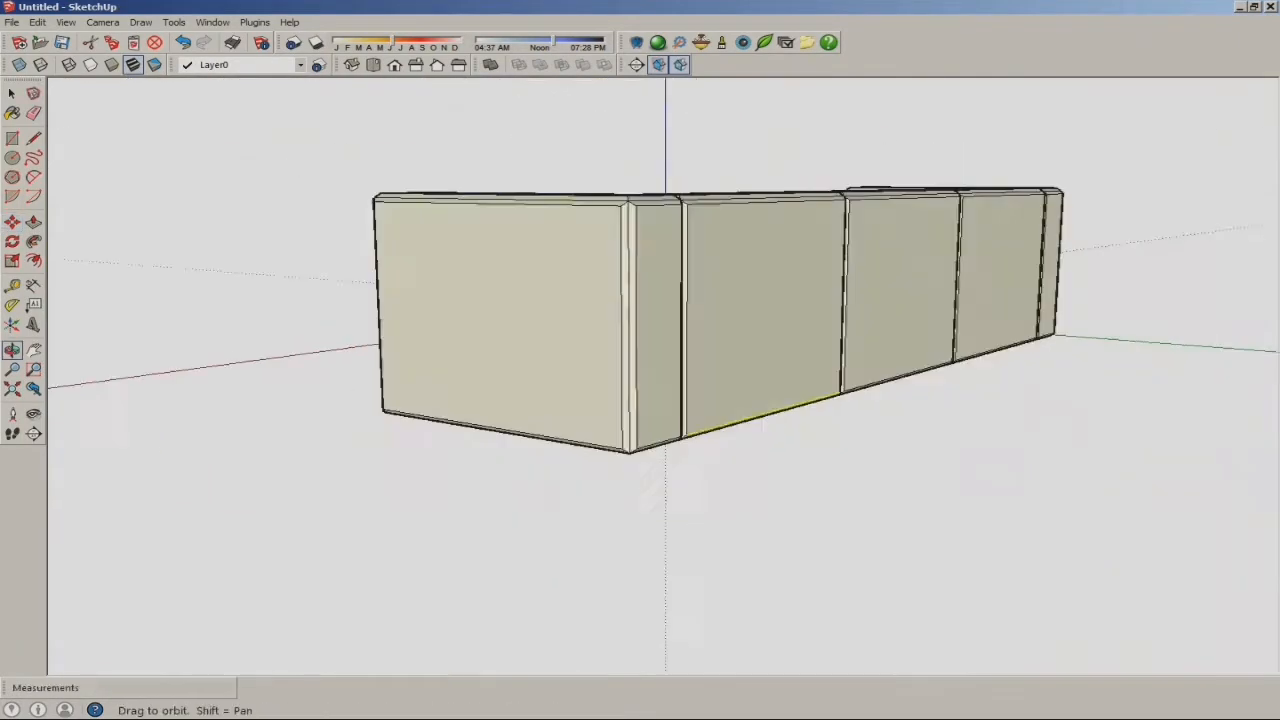
- Soften the end armrest's top edges along its front and outer side with the Eraser
middle_click_drag(670, 400, 880, 480)
scroll(780, 400, "down", 4)
middle_click_drag(700, 330, 800, 310)
scroll(804, 275, "up", 5)
scroll(400, 250, "down", 3)
scroll(493, 281, "up", 2)
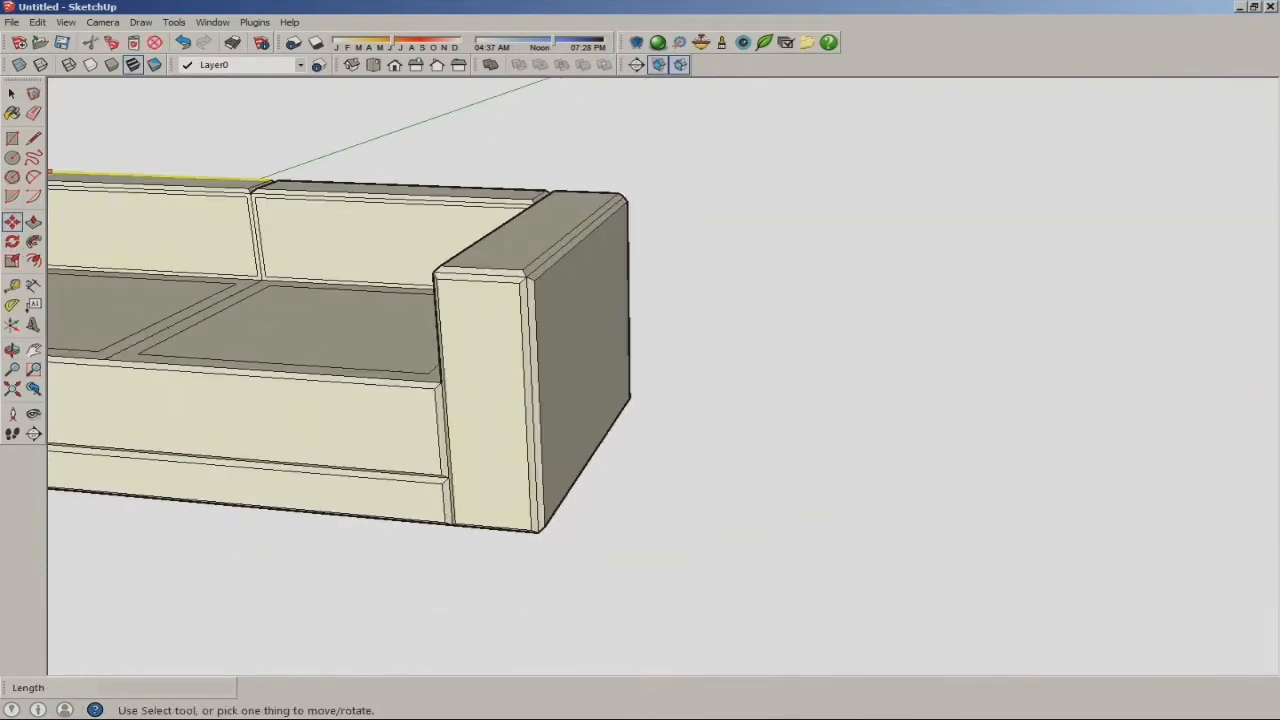
scroll(525, 270, "up", 3)
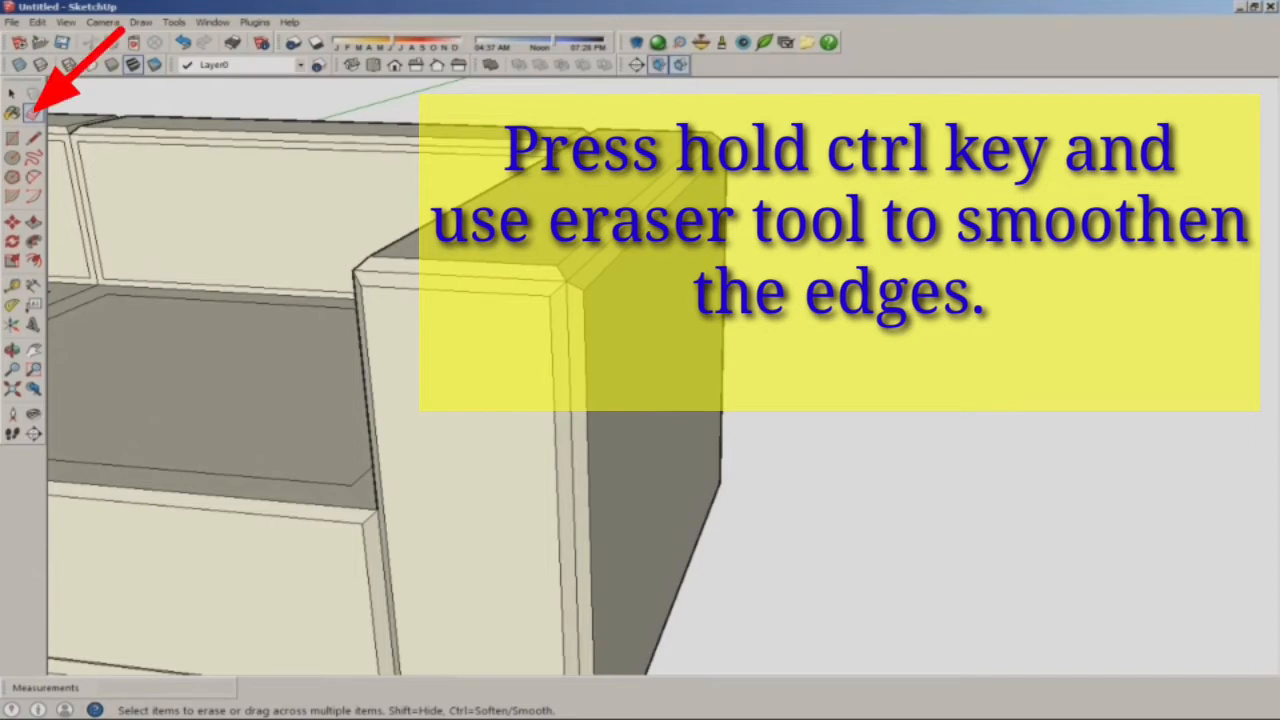
left_click(455, 291, "ctrl")
left_click(461, 275, "ctrl")
left_click(463, 262, "ctrl")
left_click(634, 199, "ctrl")
left_click(655, 219, "ctrl")
left_click(643, 210, "ctrl")
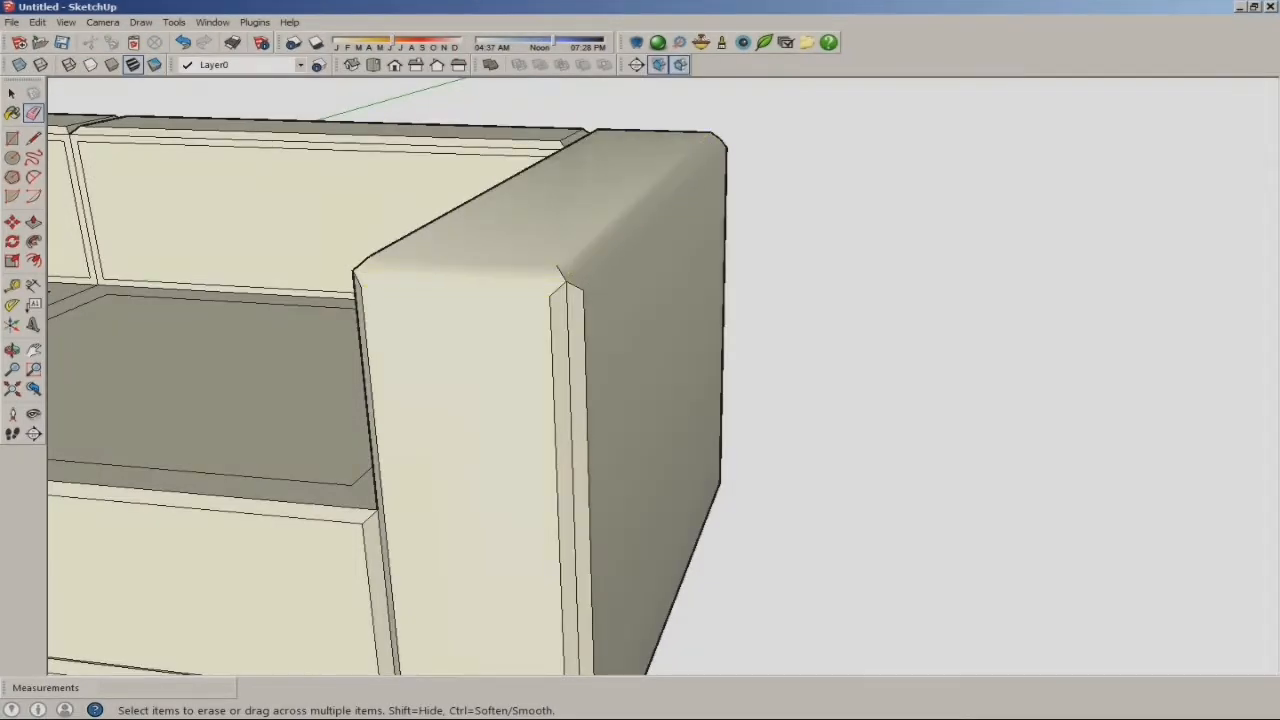
- Soften the vertical bevel edges at the end armrest's outer front corner
left_click(586, 390, "ctrl")
left_click(571, 390, "ctrl")
left_click(559, 289, "ctrl")
- Move the end armrest's inset inner face out toward the seat
middle_click_drag(560, 290, 790, 330)
scroll(700, 300, "up", 3)
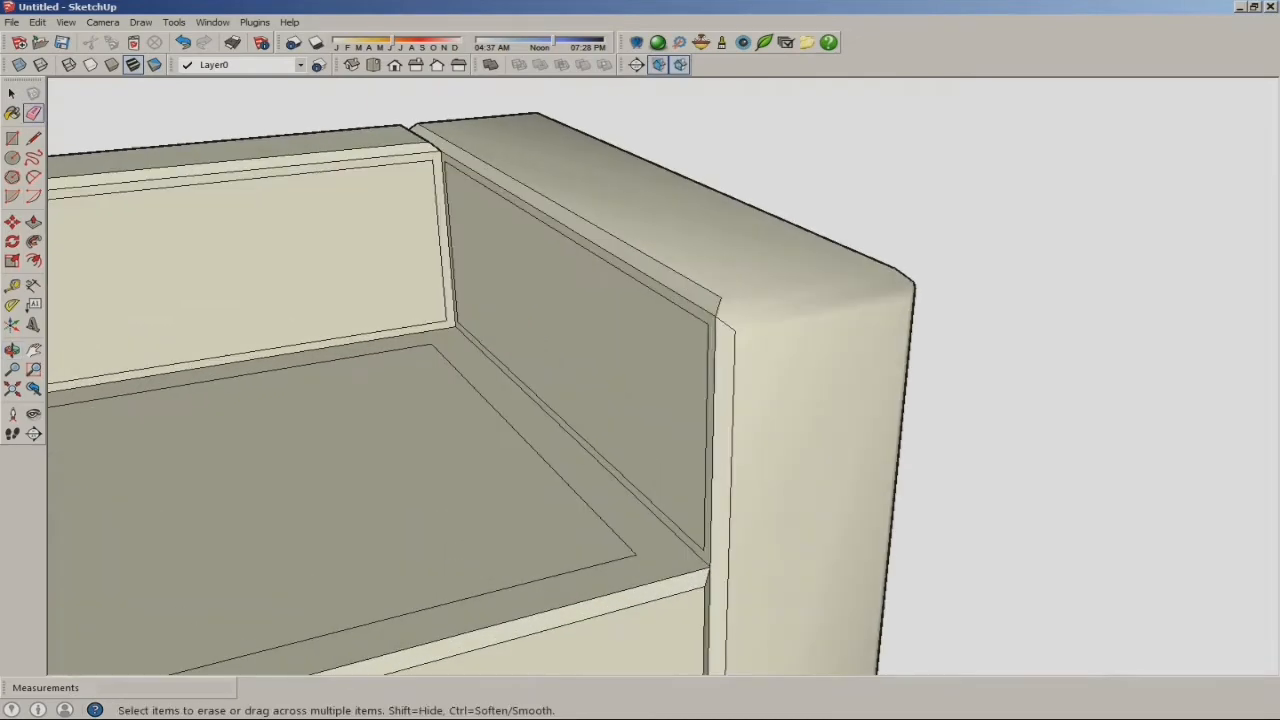
middle_click_drag(700, 300, 780, 310)
left_click(34, 222)
left_click(12, 222)
left_click(620, 360)
left_click(600, 368)
scroll(560, 377, "down", 3)
scroll(560, 377, "down", 2)
- Raise the inset top faces of the end and middle seat cushions by 12 mm
left_click(471, 398)
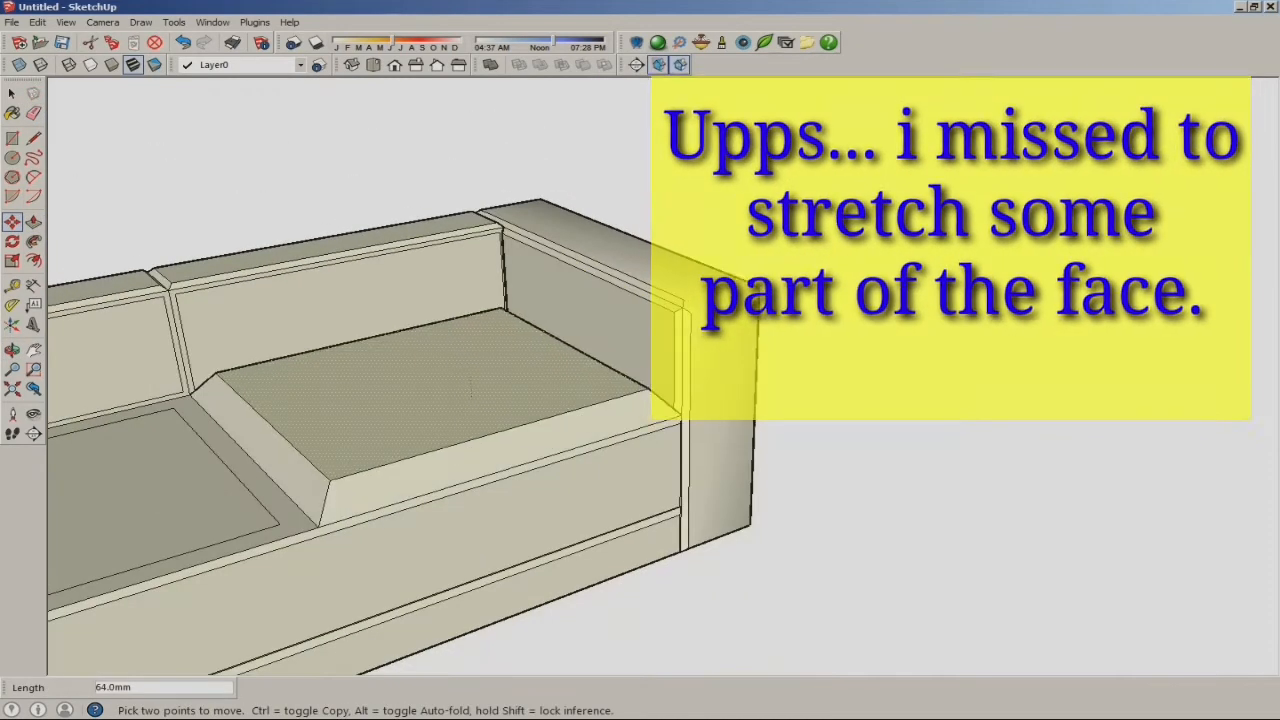
type("10")
key("Return")
middle_click_drag(471, 370, 620, 375)
left_click(355, 451)
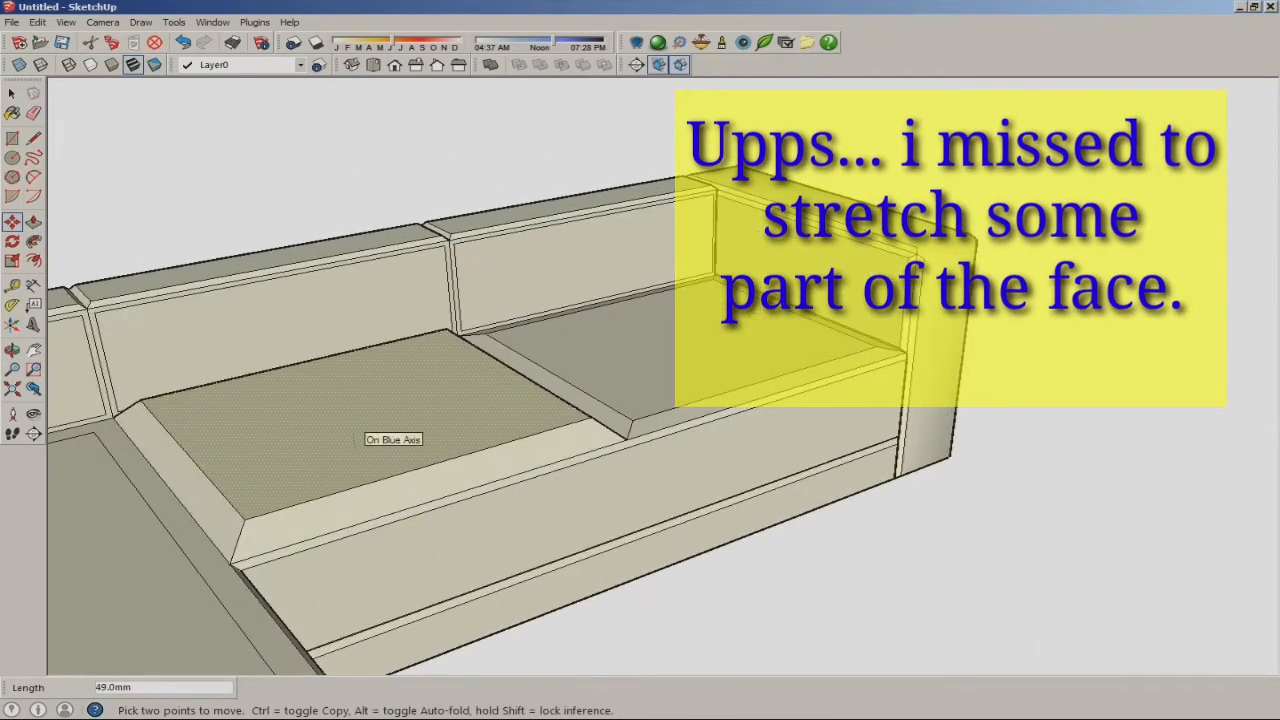
type("10")
key("Return")
- Move the chaise cushion's inset top face and the other missed face near it outward by 12 mm
middle_click_drag(350, 420, 500, 350)
left_click(463, 350)
type("10")
key("Return")
middle_click_drag(420, 335, 340, 400)
left_click(270, 450)
type("10")
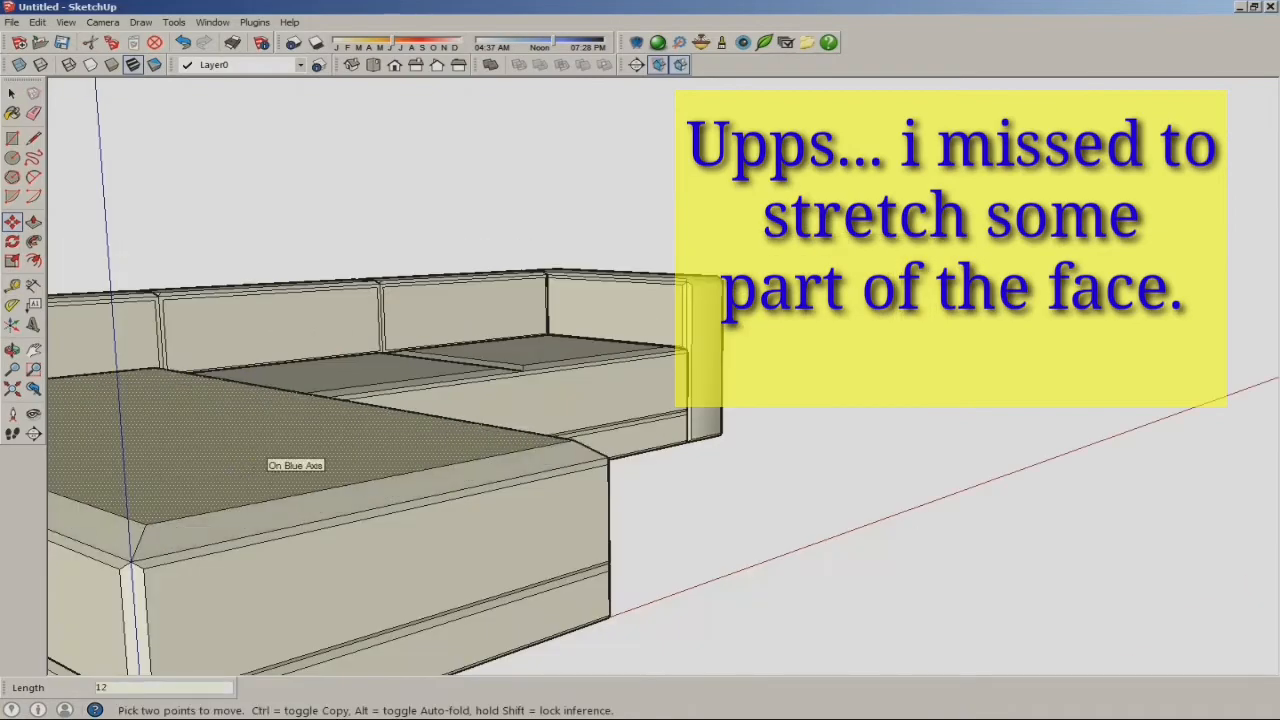
key("Return")
- Soften the bevel edges between the end armrest's top and inner side
scroll(270, 442, "down", 4)
middle_click_drag(270, 442, 400, 500)
scroll(736, 270, "up", 6)
left_click(34, 113)
middle_click_drag(780, 370, 860, 430)
left_click(940, 378, "ctrl")
left_click(745, 268, "ctrl")
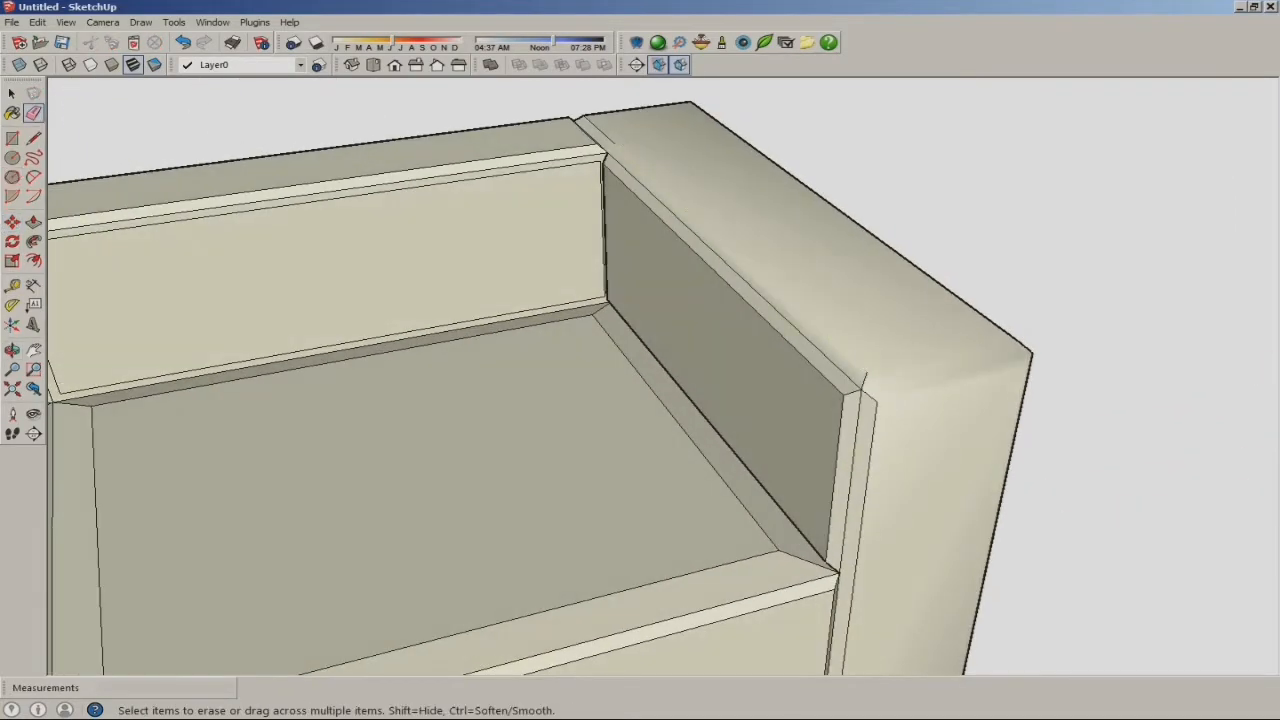
left_click(725, 280, "ctrl")
left_click(760, 296, "ctrl")
- Soften the vertical bevel edges at the end armrest's inner front corner down to the seat
left_click(870, 450, "ctrl")
left_click(838, 445, "ctrl")
left_click(855, 445, "ctrl")
middle_click_drag(850, 480, 835, 430)
left_click(832, 570, "ctrl")
middle_click_drag(835, 560, 870, 510)
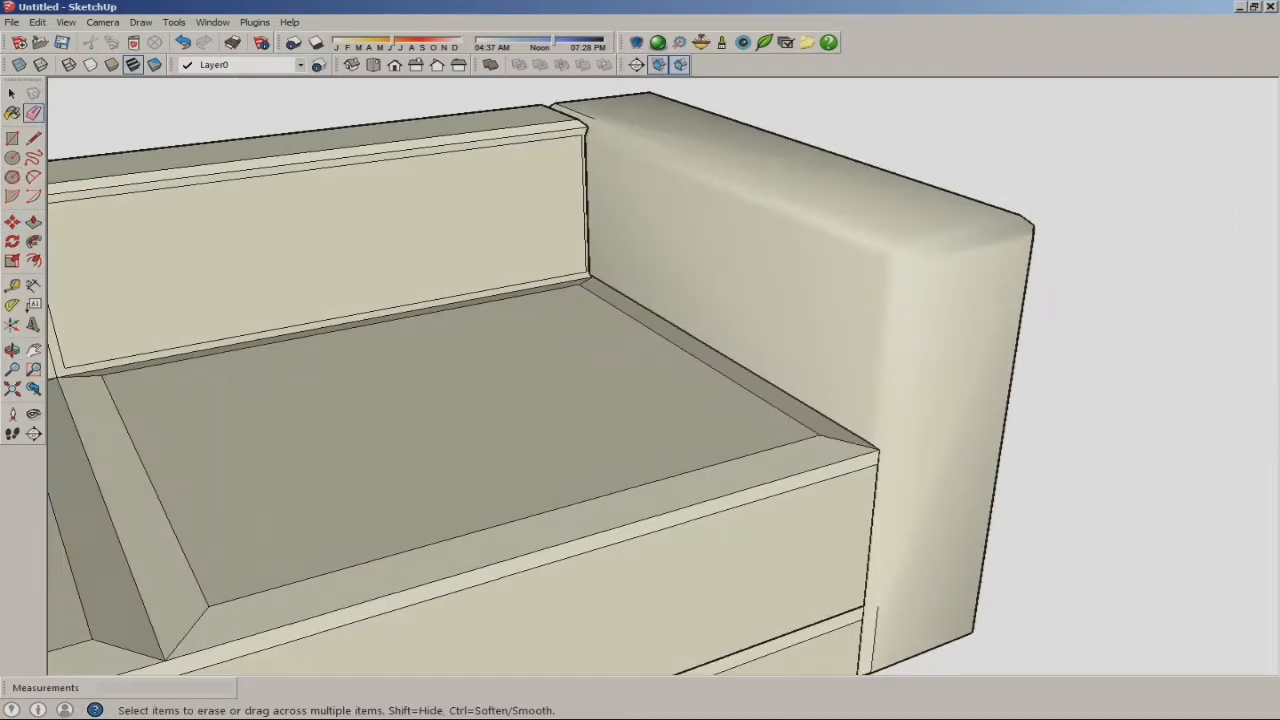
- Soften the top bevel edges of the backrest section next to the end armrest
middle_click_drag(640, 240, 620, 350)
scroll(634, 358, "up", 3)
middle_click_drag(630, 300, 550, 370)
left_click(571, 210, "ctrl")
left_click(400, 330, "ctrl")
middle_click_drag(450, 330, 370, 430)
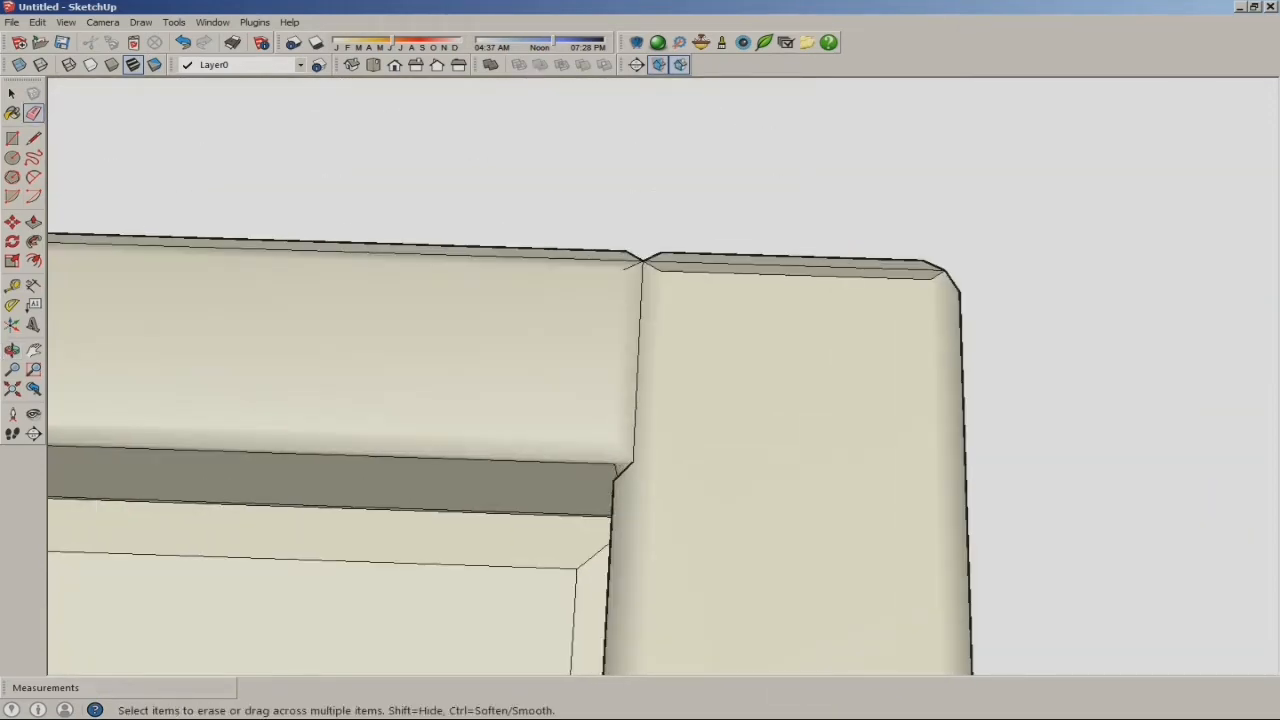
- Soften the bevel edges along the rear of the end armrest's top and its corner with the backrest
left_click(790, 266, "ctrl")
left_click(800, 275, "ctrl")
left_click(652, 266, "ctrl")
mouse_move(670, 300)
middle_mouse_down()
mouse_move(500, 330)
mouse_move(760, 290)
mouse_move(600, 320)
middle_mouse_up()
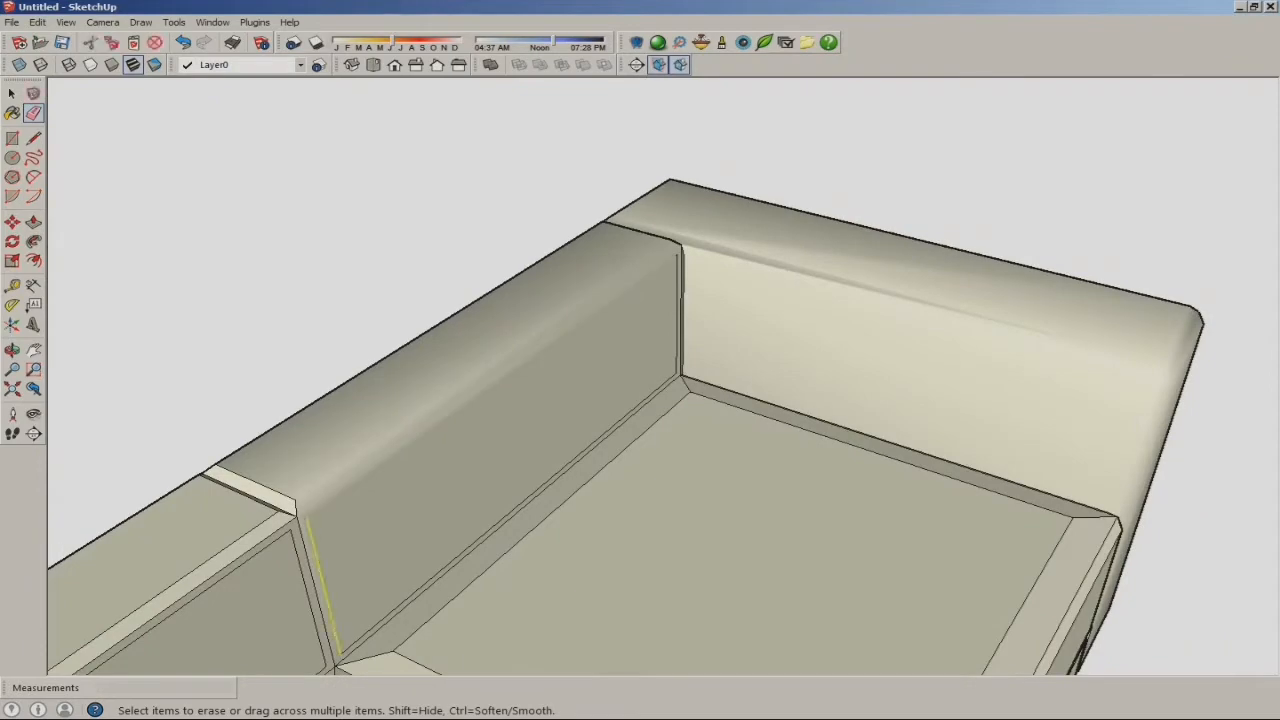
- Soften the side and bottom bevel edges on the inner face of the backrest section beside the end armrest
left_click(325, 590, "ctrl")
left_click(480, 539, "ctrl")
scroll(490, 490, "up", 2)
middle_click_drag(560, 430, 460, 430)
scroll(750, 200, "down", 3)
scroll(500, 400, "up", 3)
- Soften the end seat cushion's top bevel edges along the backrest and the end armrest
left_click_drag(420, 397, 475, 388, "ctrl")
scroll(400, 340, "down", 3)
left_click(876, 374, "ctrl")
scroll(900, 345, "up", 3)
left_click(860, 315, "ctrl")
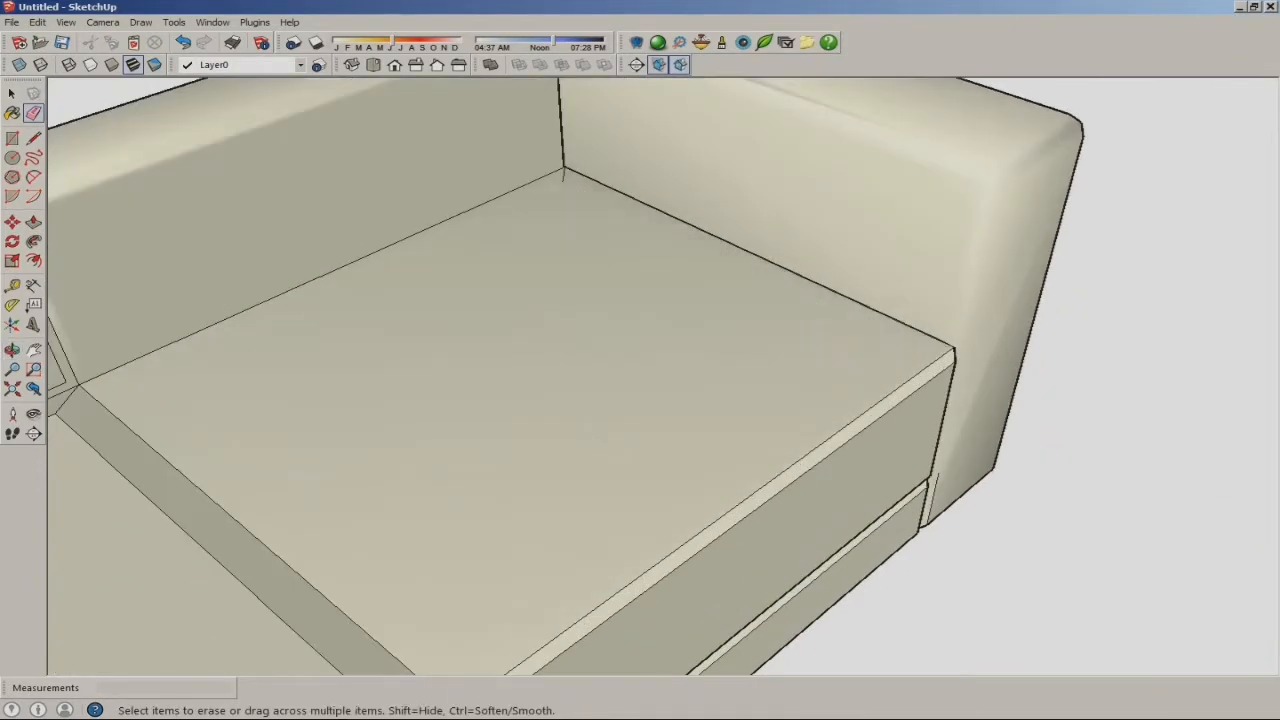
- Soften the front bevel edges of the end seat cushion and its seam with the neighbouring cushion
scroll(640, 300, "down", 3)
middle_click_drag(640, 350, 570, 260)
left_click_drag(610, 330, 600, 357, "ctrl")
scroll(430, 352, "up", 2)
left_click(400, 355, "ctrl")
left_click_drag(410, 400, 480, 393, "ctrl")
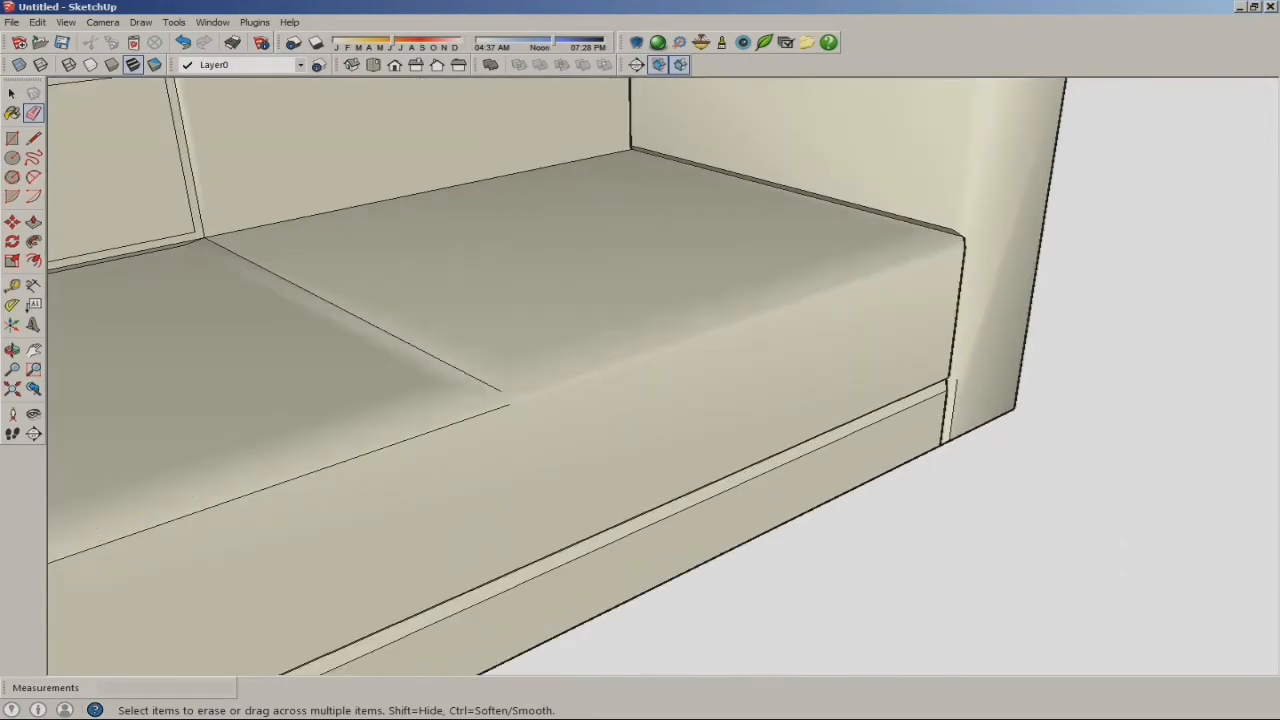
left_click(470, 418, "ctrl")
- Soften the remaining front and side bevel edges of the neighbouring seat cushion
scroll(480, 400, "down", 3)
scroll(320, 330, "up", 3)
left_click(375, 291, "ctrl")
scroll(405, 281, "up", 2)
scroll(430, 300, "down", 5)
middle_click_drag(560, 400, 640, 370)
left_click(280, 400, "ctrl")
left_click(157, 332, "ctrl")
- Soften the bevel edges where the seat cushion and front base panel meet the end armrest
scroll(455, 358, "down", 3)
middle_click_drag(700, 400, 530, 320)
scroll(800, 340, "up", 3)
middle_click_drag(880, 350, 830, 345)
scroll(865, 340, "up", 2)
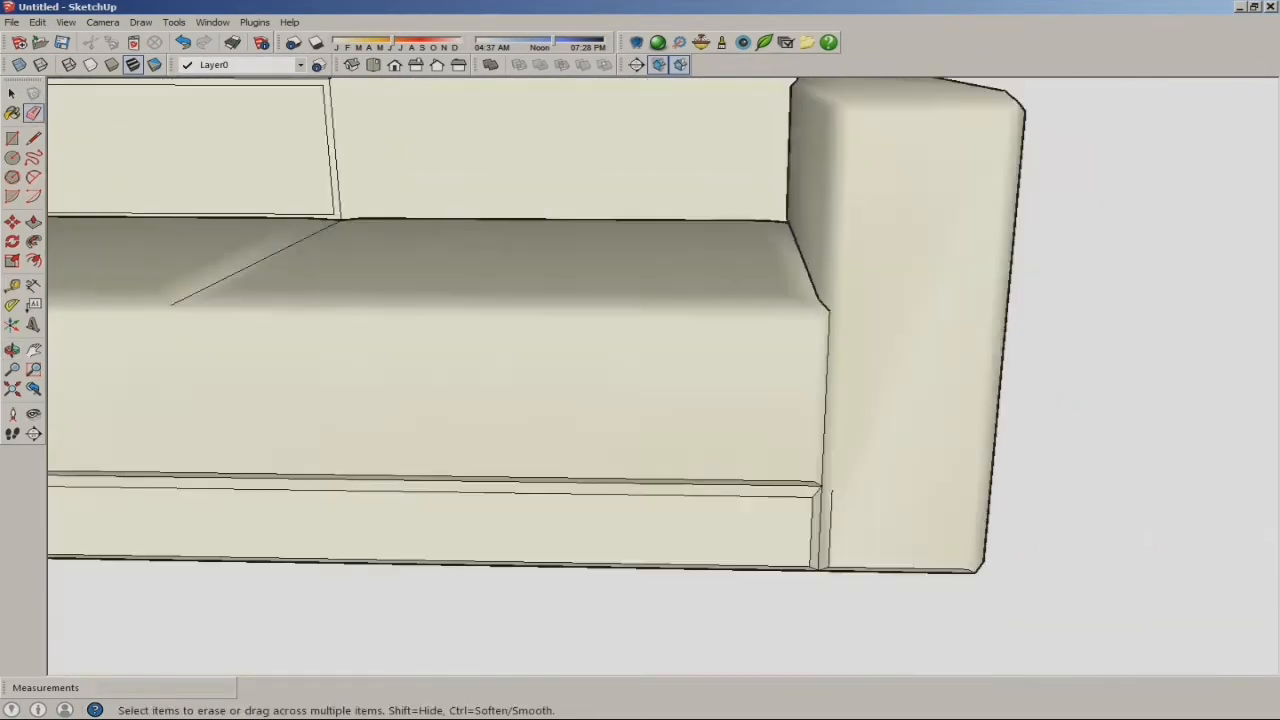
middle_click_drag(830, 440, 820, 350)
scroll(800, 480, "up", 3)
left_click_drag(840, 400, 785, 412, "ctrl")
left_click(780, 433, "ctrl")
left_click(868, 500, "ctrl")
- Soften the bottom bevel edges of the end armrest and the vertical bevels at its outer corner
middle_click_drag(860, 500, 822, 440)
left_click(900, 471, "ctrl")
left_click(800, 470, "ctrl")
middle_click_drag(900, 430, 690, 430)
left_click(860, 462, "ctrl")
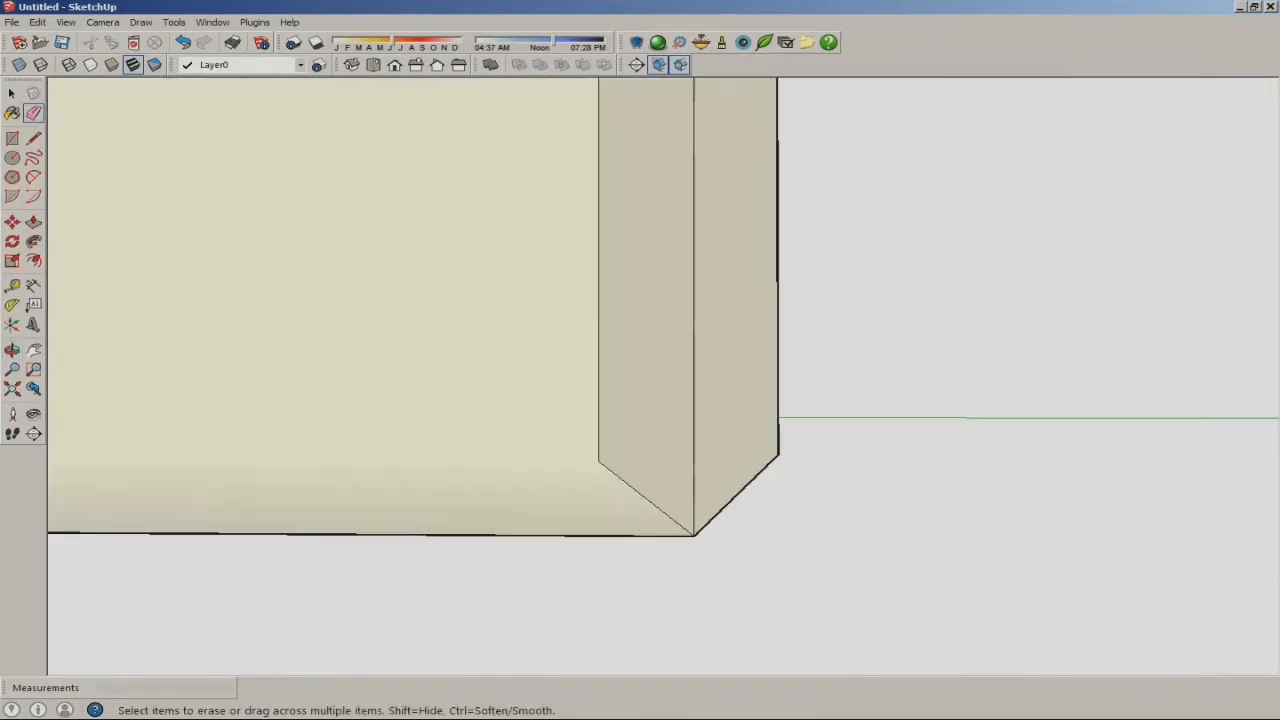
left_click_drag(590, 440, 645, 505, "ctrl")
left_click(694, 470, "ctrl")
- Soften the vertical, bottom and top corner bevel edges where the end armrest meets the first rear panel
middle_click_drag(760, 440, 390, 415)
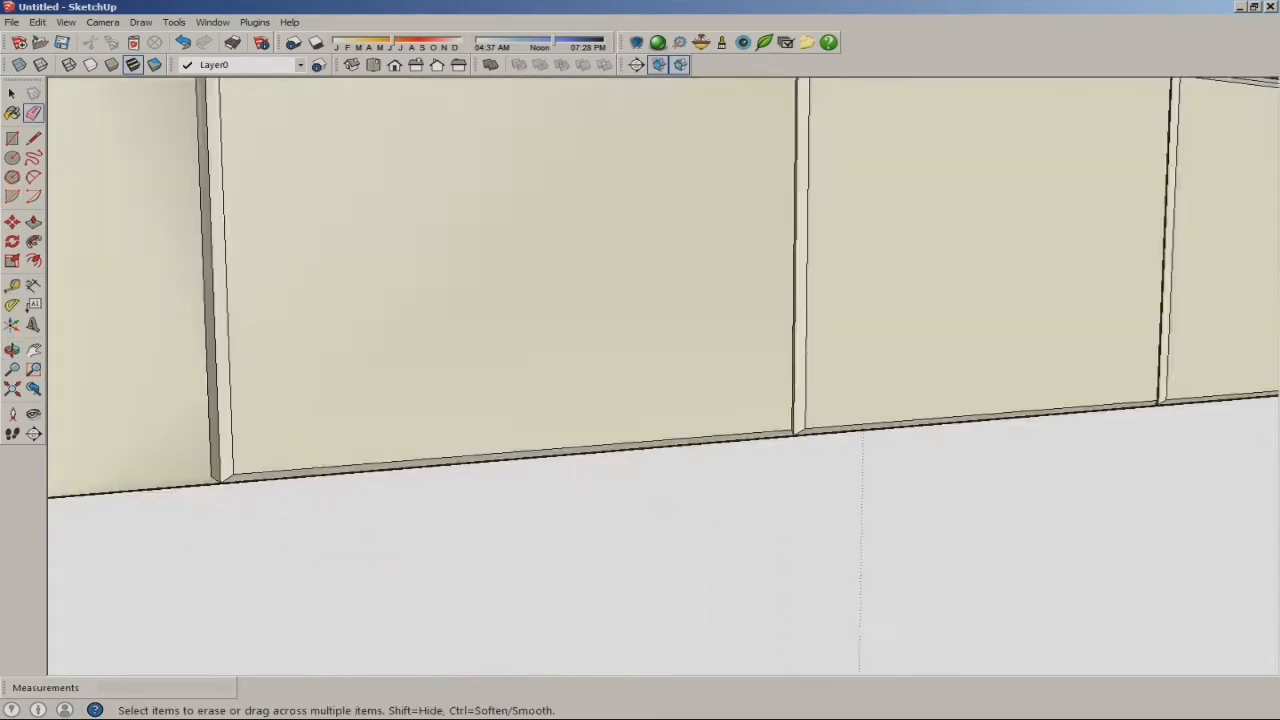
scroll(150, 350, "up", 1)
left_click(243, 370, "ctrl")
left_click(276, 380, "ctrl")
left_click(400, 491, "ctrl")
scroll(400, 490, "down", 4)
scroll(257, 320, "up", 2)
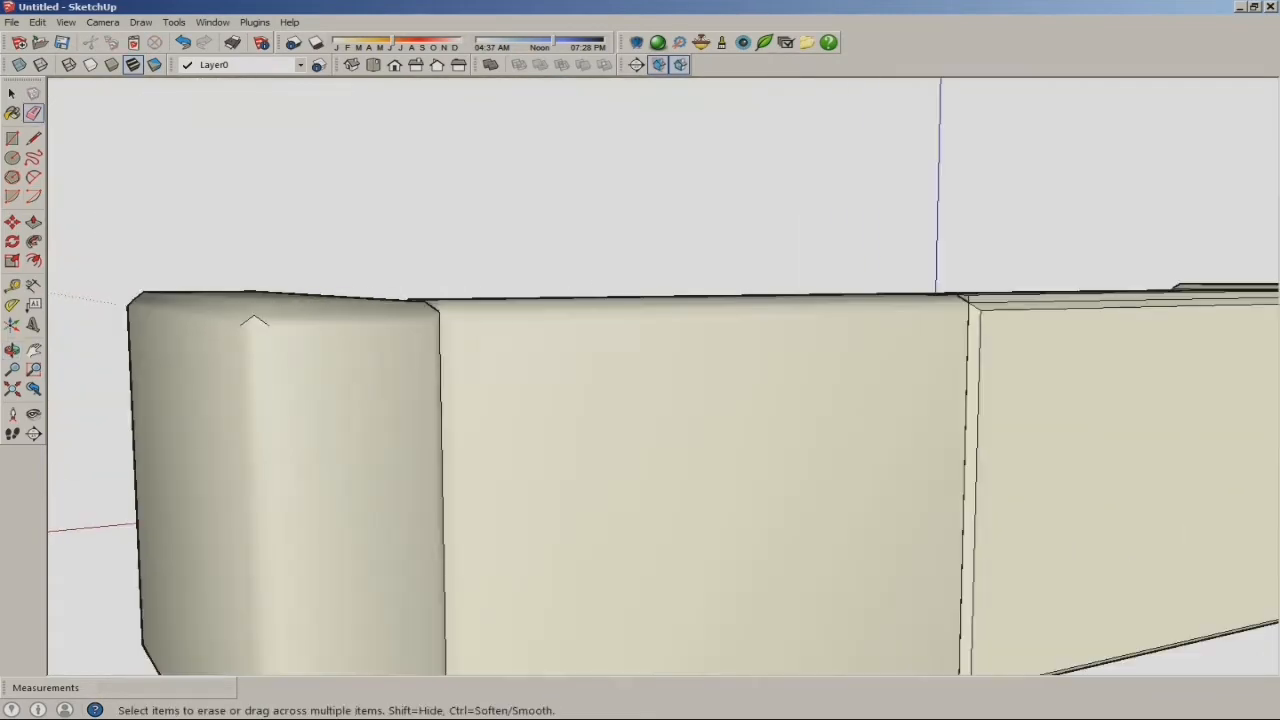
left_click(257, 318, "ctrl")
- Soften the top and vertical bevel edges at the rear seam between the first and second backrest panels
scroll(300, 330, "down", 2)
middle_click_drag(320, 330, 220, 390)
scroll(620, 380, "up", 4)
scroll(500, 370, "up", 1)
left_click(500, 395, "ctrl")
left_click(590, 401, "ctrl")
left_click_drag(592, 370, 612, 395, "ctrl")
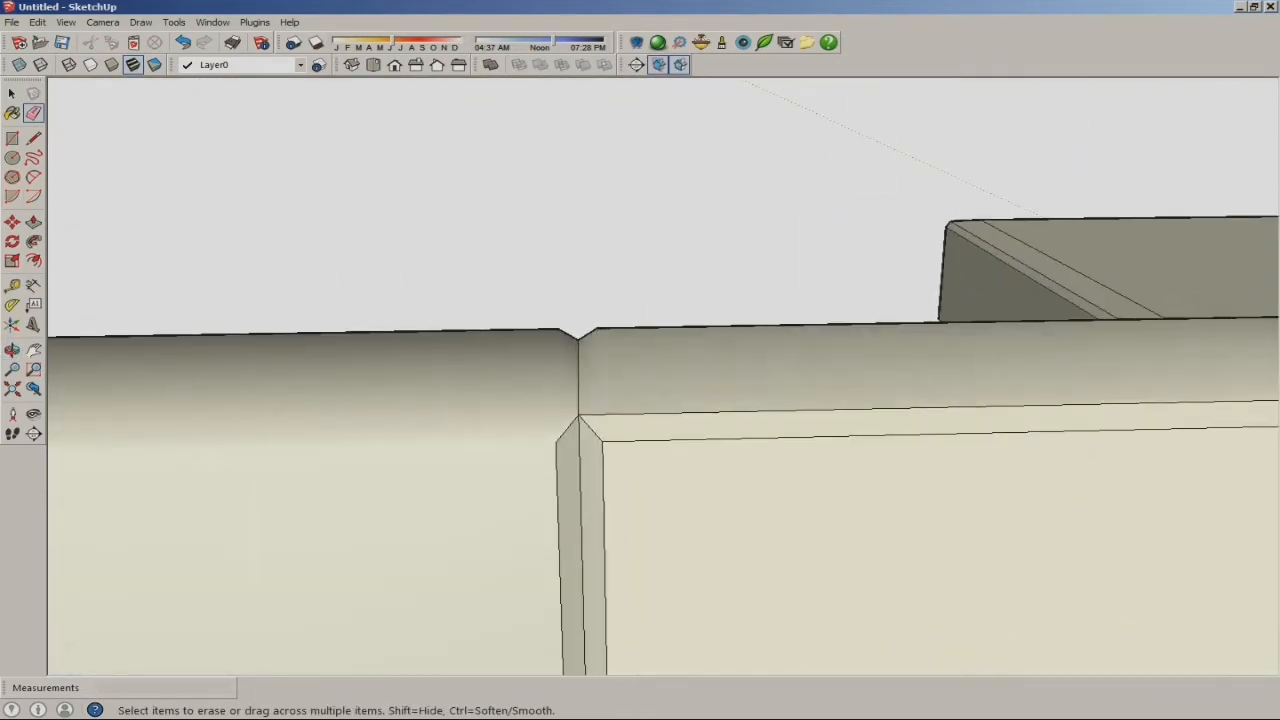
left_click(568, 428, "ctrl")
left_click(591, 428, "ctrl")
left_click(622, 413, "ctrl")
- Soften the bottom bevels at that rear seam and the bevel edges at the next panel seam
scroll(610, 405, "down", 5)
middle_click_drag(600, 480, 545, 385)
scroll(520, 375, "up", 4)
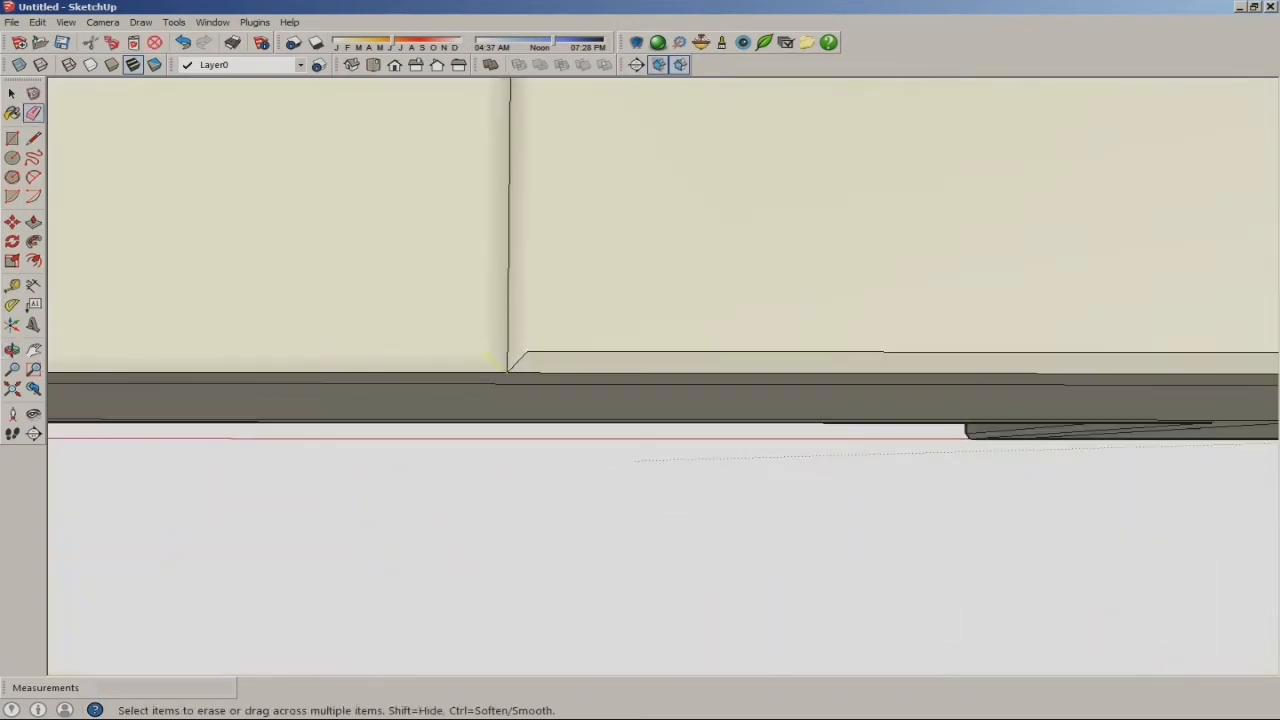
left_click(540, 354, "ctrl")
scroll(540, 360, "down", 4)
scroll(950, 330, "up", 3)
left_click(964, 330, "ctrl")
scroll(805, 215, "up", 5)
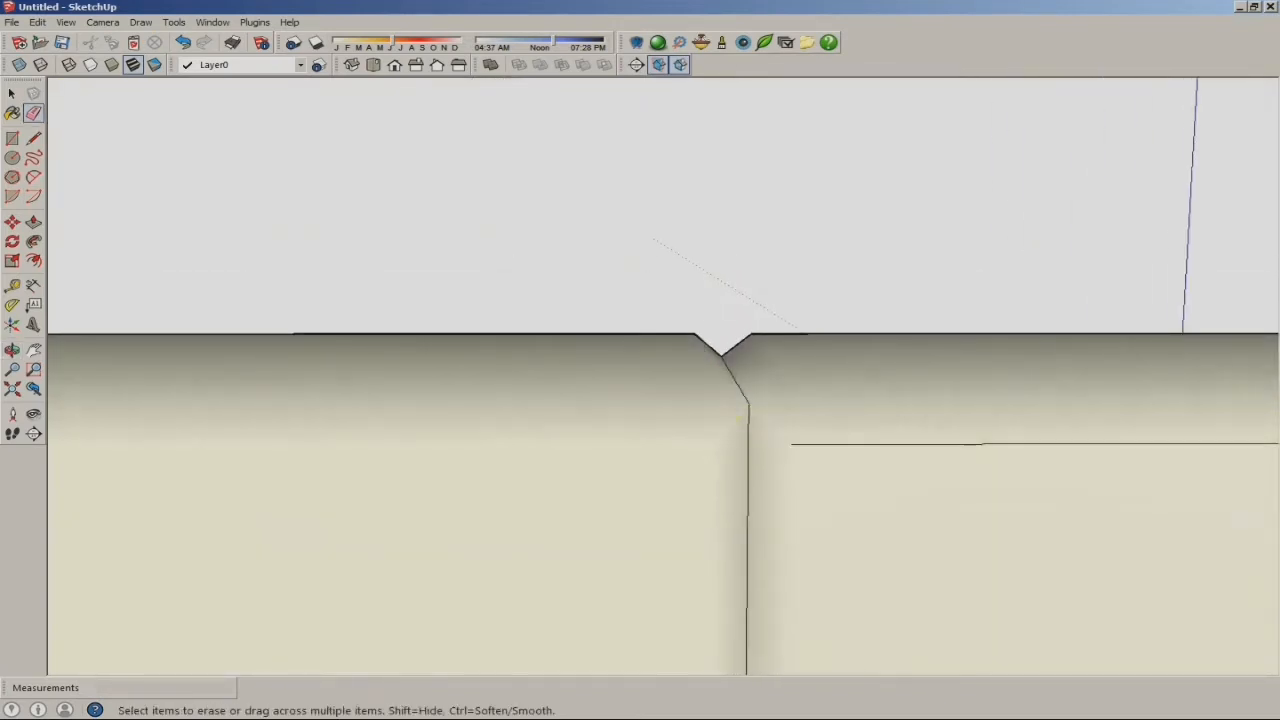
- Soften the vertical and bottom bevel edges at the seam between the last rear panel and the sofa's corner block
scroll(735, 352, "down", 5)
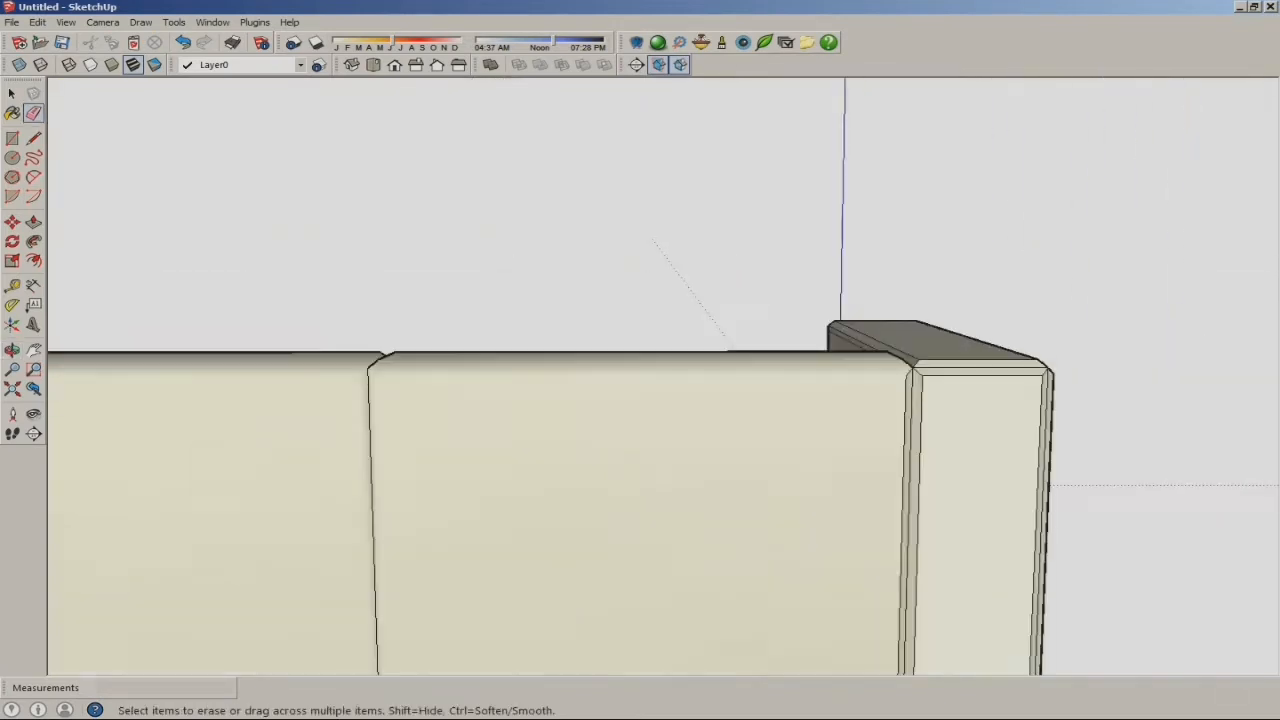
scroll(905, 368, "up", 4)
scroll(870, 335, "down", 3)
middle_click_drag(850, 400, 845, 300)
scroll(850, 500, "up", 4)
left_click_drag(838, 495, 871, 495)
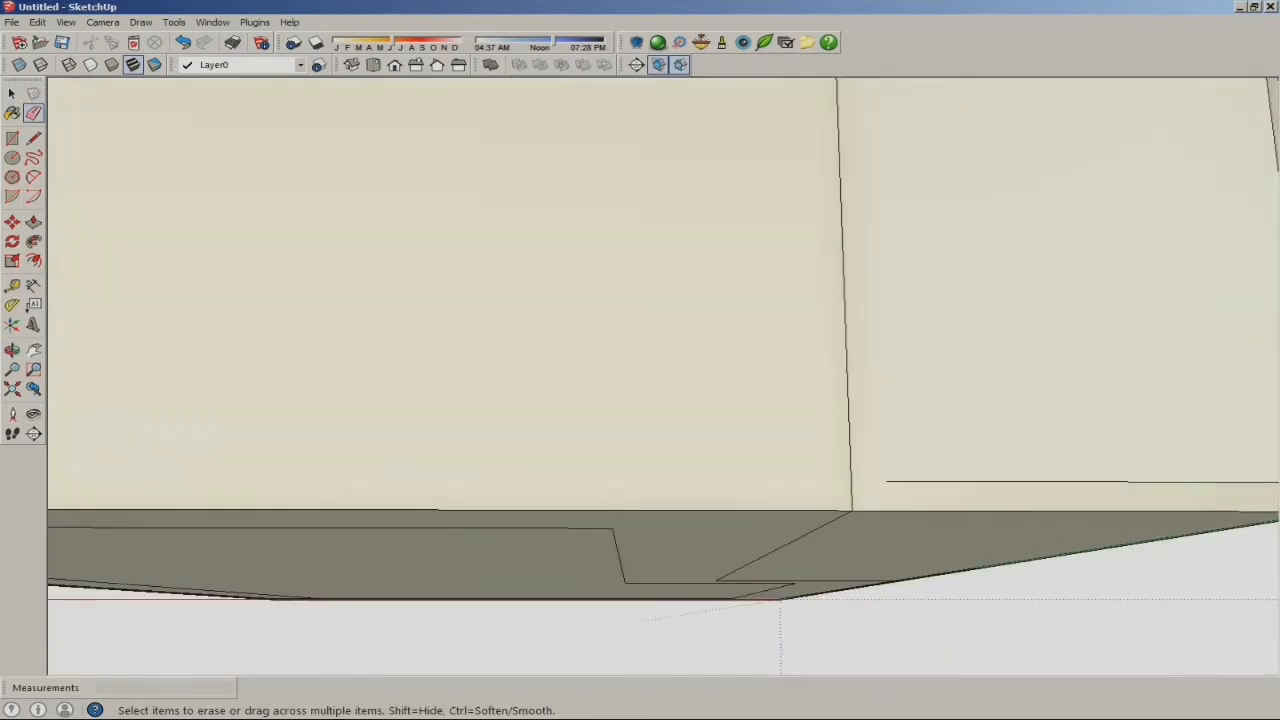
left_click(914, 482)
- Soften the bevel edges around the outer side of the sofa's corner block
middle_click_drag(910, 480, 860, 370)
left_click(875, 210)
mouse_move(872, 230)
middle_mouse_down()
mouse_move(740, 420)
mouse_move(670, 440)
middle_mouse_up()
scroll(728, 430, "up", 2)
left_click(732, 425)
scroll(728, 420, "down", 6)
scroll(660, 430, "up", 3)
left_click(622, 480)
- Soften the top bevel edges of the side wing where it joins the rear backrest
mouse_move(616, 370)
middle_mouse_down()
mouse_move(625, 415)
mouse_move(370, 440)
middle_mouse_up()
scroll(625, 415, "up", 3)
scroll(632, 425, "up", 2)
left_click(610, 427)
left_click(341, 389)
scroll(343, 389, "up", 2)
left_click(370, 395)
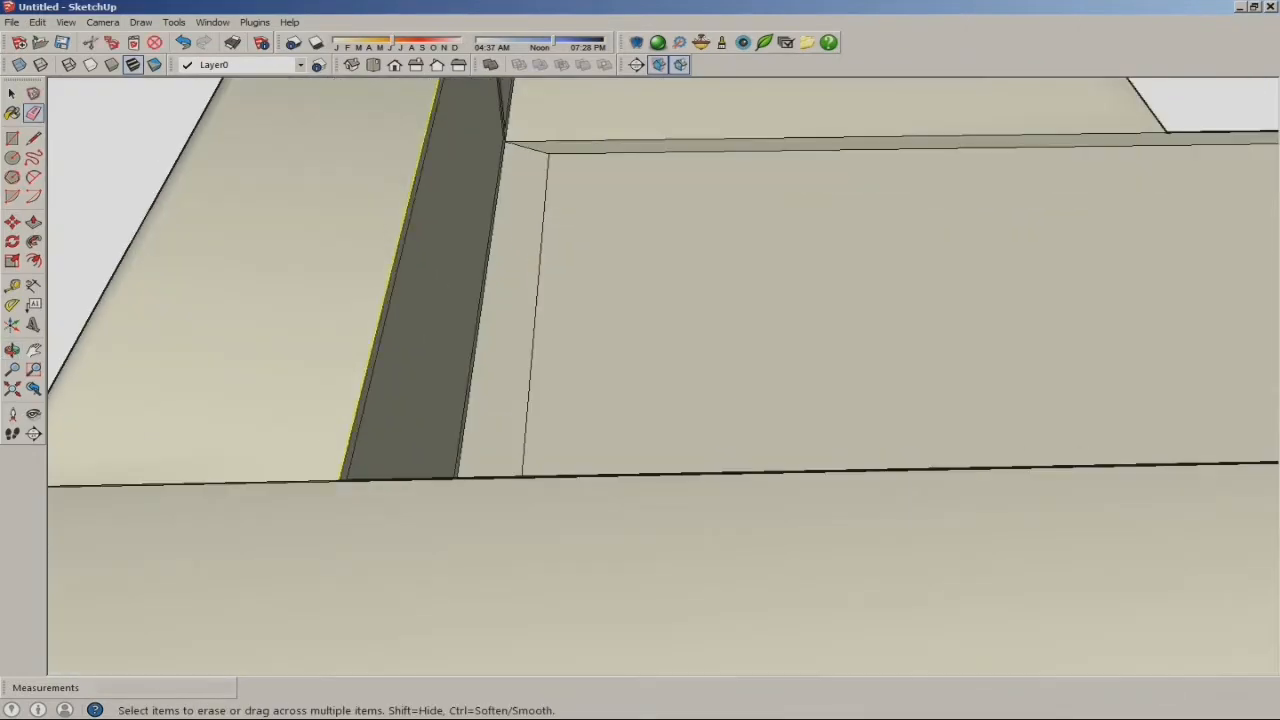
- Soften the inner top bevel edges of the backrest near the sofa's corner
mouse_move(375, 340)
middle_mouse_down()
mouse_move(450, 400)
mouse_move(560, 370)
middle_mouse_up()
scroll(460, 277, "up", 4)
left_click(430, 268)
left_click(425, 375)
scroll(440, 385, "down", 8)
scroll(483, 220, "up", 5)
- Soften the bevel edges along the joint between the neighbouring backrest sections on the seat side
scroll(483, 280, "down", 4)
scroll(712, 225, "up", 6)
left_click(688, 150)
left_click(728, 290)
scroll(675, 220, "down", 4)
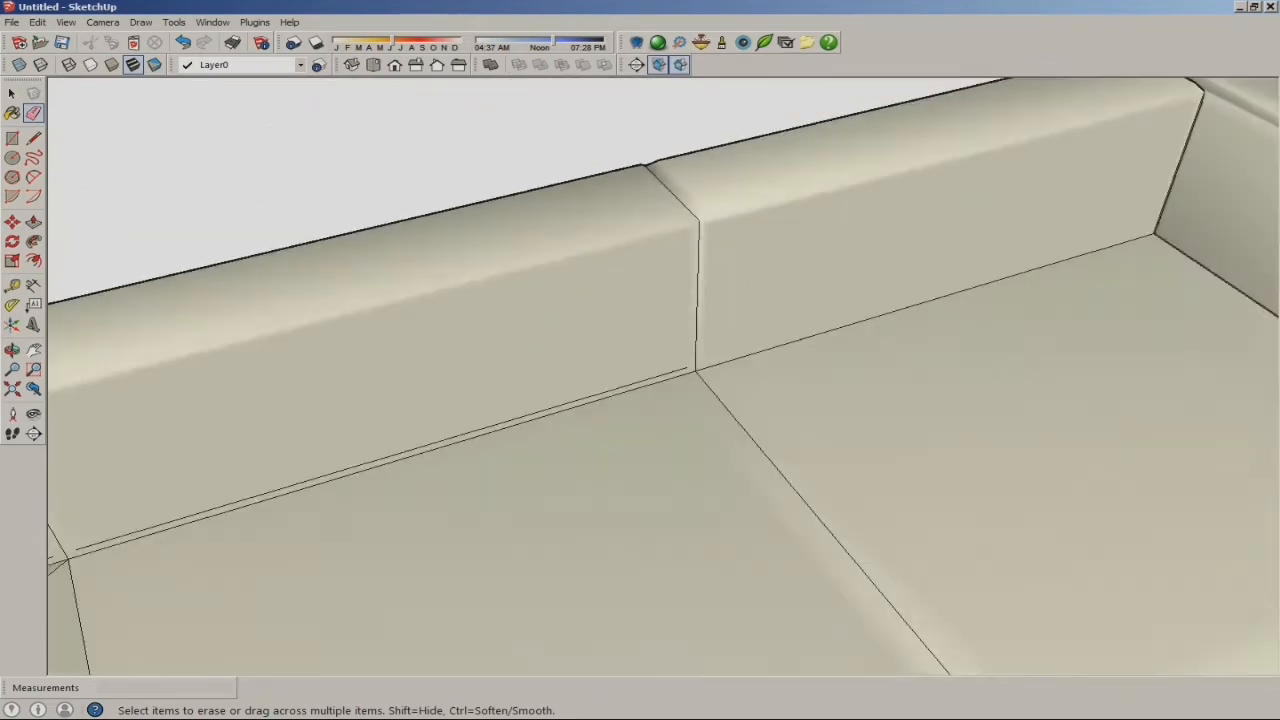
- Soften the bottom bevel edges of the middle and corner backrest sections along the seat
middle_click_drag(690, 400, 640, 340)
scroll(690, 345, "up", 3)
left_click(700, 335)
scroll(760, 330, "up", 4)
left_click(435, 375)
scroll(450, 385, "down", 4)
middle_click_drag(450, 385, 560, 430)
scroll(600, 430, "down", 3)
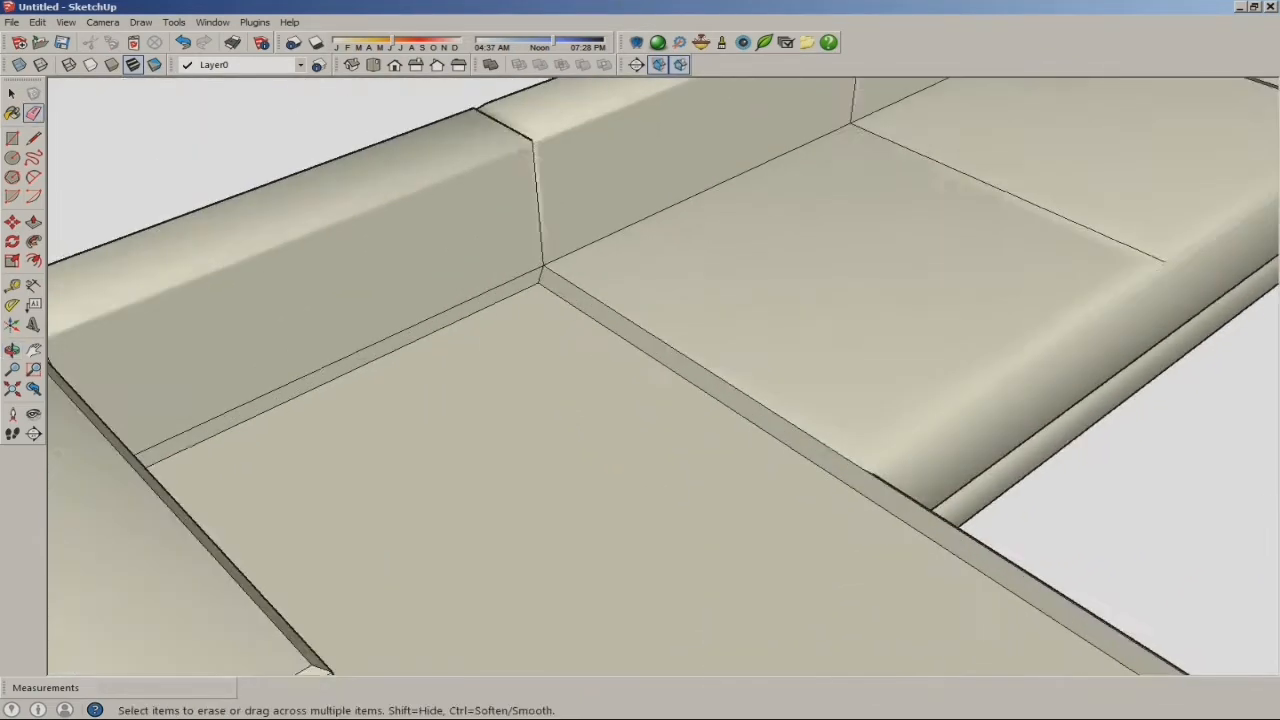
- Soften the corner seat cushion's bevel edges along the backrest and the neighbouring cushion
scroll(520, 290, "up", 2)
left_click_drag(520, 288, 570, 295)
scroll(560, 300, "down", 4)
middle_click_drag(600, 340, 455, 330)
left_click(455, 220)
scroll(450, 210, "up", 4)
scroll(480, 285, "down", 4)
mouse_move(560, 320)
middle_mouse_down()
mouse_move(470, 310)
mouse_move(600, 290)
middle_mouse_up()
- Move the inner side face of the side wing's armrest outward along the red axis to form its bevel, then clear the selection
left_click(12, 222)
left_click(483, 348)
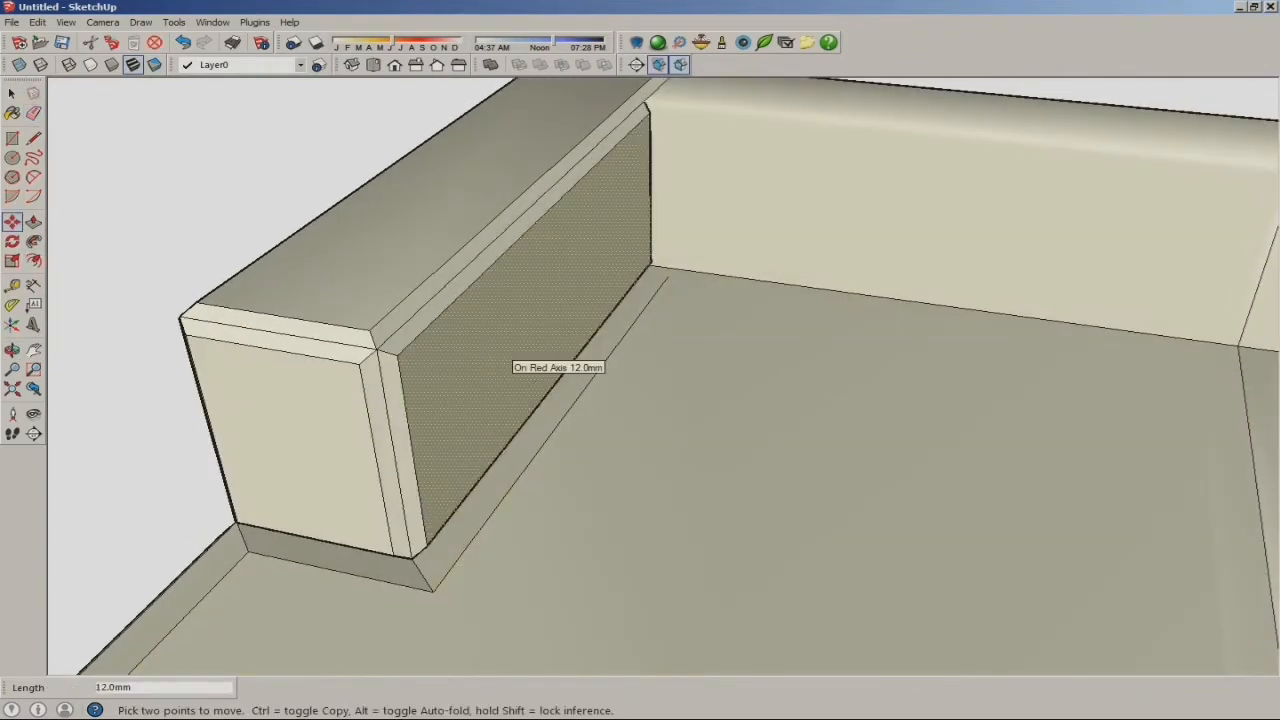
key("Escape")
scroll(430, 400, "up", 3)
middle_click_drag(406, 357, 480, 300)
left_click(529, 283)
left_click(545, 290)
key("ctrl+t")
- Soften the side armrest's top inner bevel edges and the adjoining seat cushion's edge
mouse_move(425, 262)
left_mouse_down("ctrl")
mouse_move(398, 200)
mouse_move(350, 204)
left_mouse_up("ctrl")
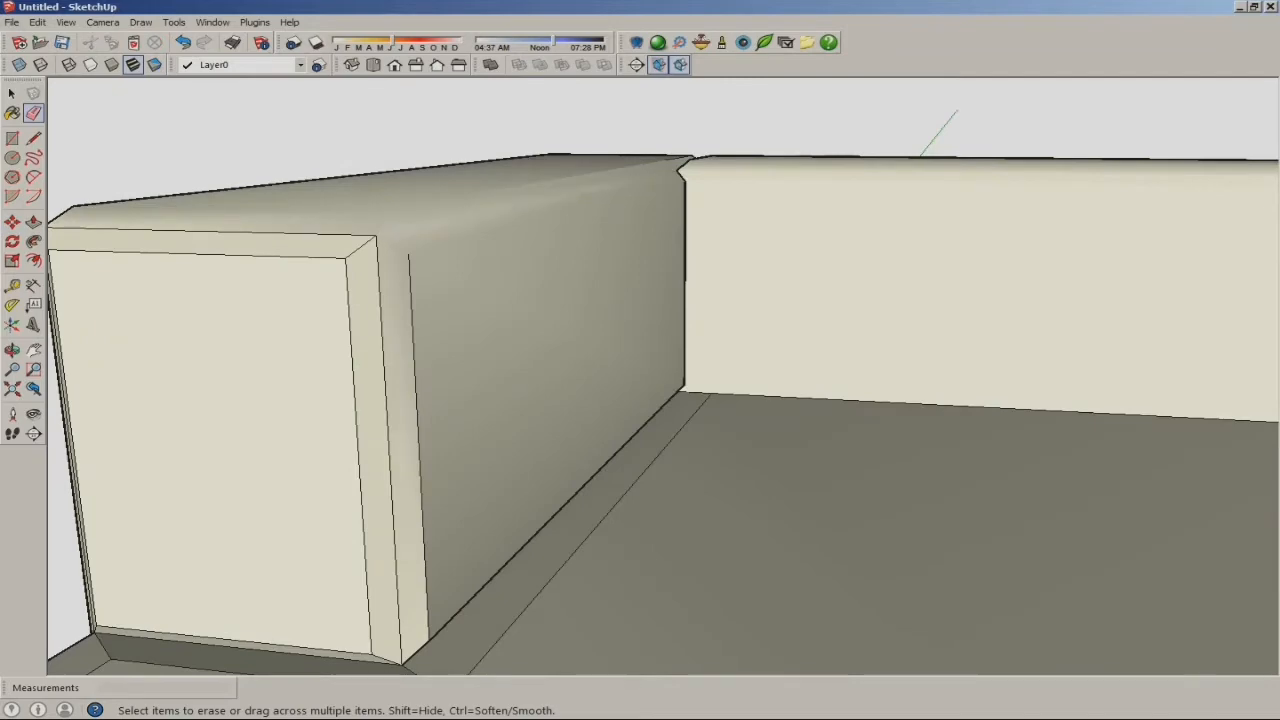
mouse_move(700, 330)
middle_mouse_down()
mouse_move(520, 320)
mouse_move(780, 440)
mouse_move(768, 360)
mouse_move(700, 480)
middle_mouse_up()
left_click(704, 420, "ctrl")
scroll(770, 430, "up", 3)
scroll(768, 400, "down", 5)
scroll(486, 477, "up", 4)
- Soften the vertical bevel edges at the side armrest's inner front corner
mouse_move(500, 470)
middle_mouse_down()
mouse_move(614, 400)
mouse_move(720, 400)
middle_mouse_up()
scroll(678, 400, "up", 2)
mouse_move(680, 412)
left_mouse_down("ctrl")
mouse_move(720, 382)
mouse_move(745, 415)
left_mouse_up("ctrl")
scroll(755, 404, "down", 4)
middle_click_drag(690, 330, 800, 430)
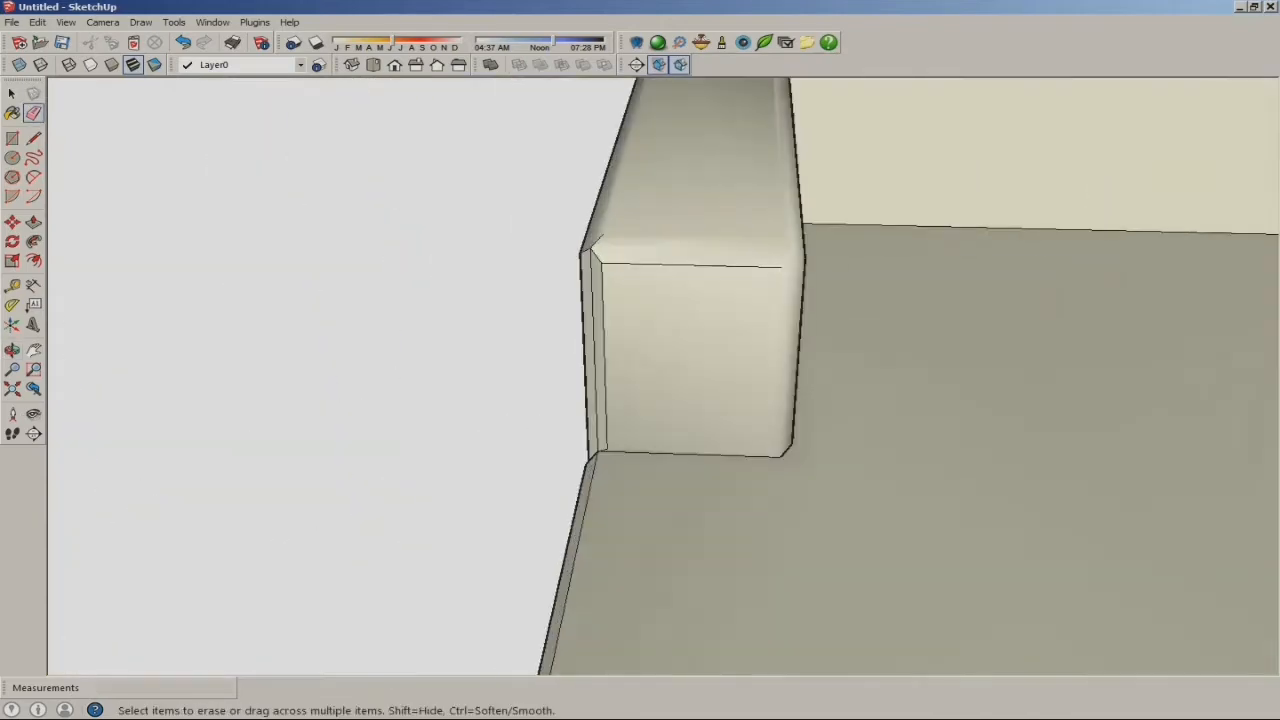
- Soften the bevel edges at the side armrest's outer front top corner
scroll(598, 262, "up", 4)
left_click_drag(606, 262, 596, 290, "ctrl")
scroll(606, 290, "down", 4)
middle_click_drag(620, 400, 760, 350)
scroll(740, 440, "up", 4)
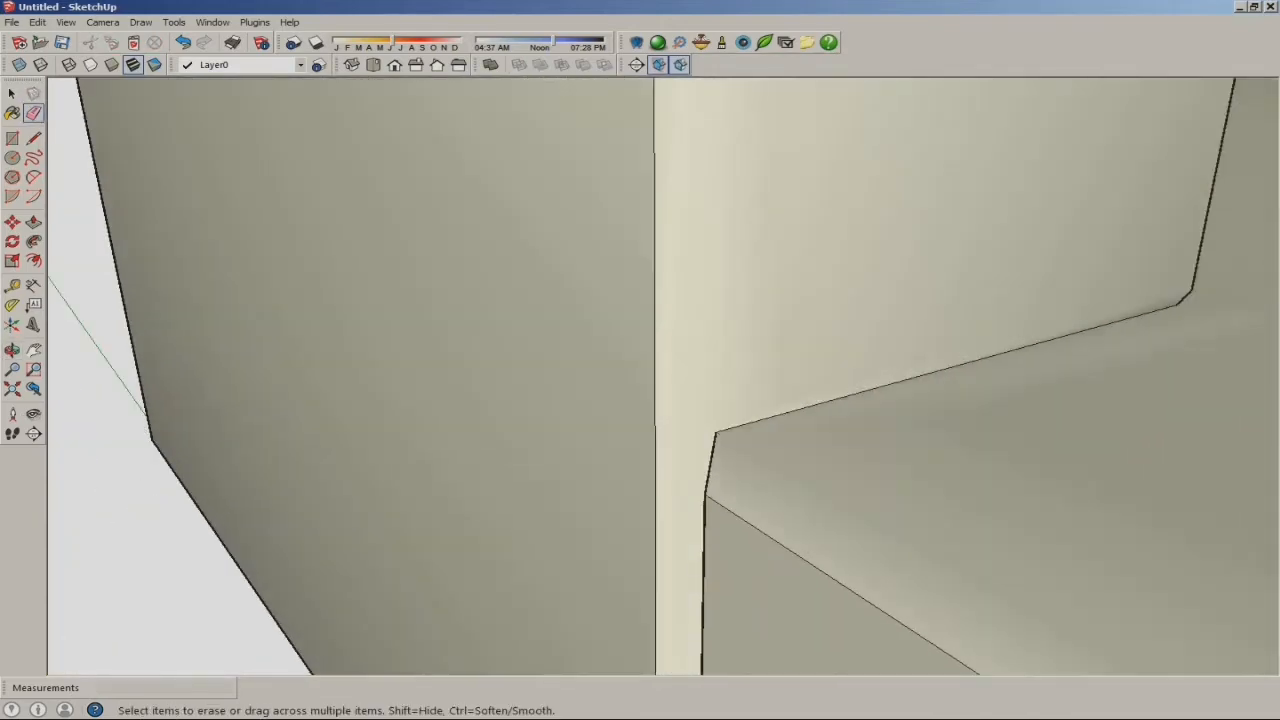
- Undo the last edge softening
scroll(700, 430, "down", 4)
middle_click_drag(700, 430, 700, 340)
scroll(645, 390, "up", 3)
left_click(37, 22)
left_click(72, 40)
- Soften the bevel edges between the seat cushion and the base panel beside the side wing
scroll(625, 490, "up", 3)
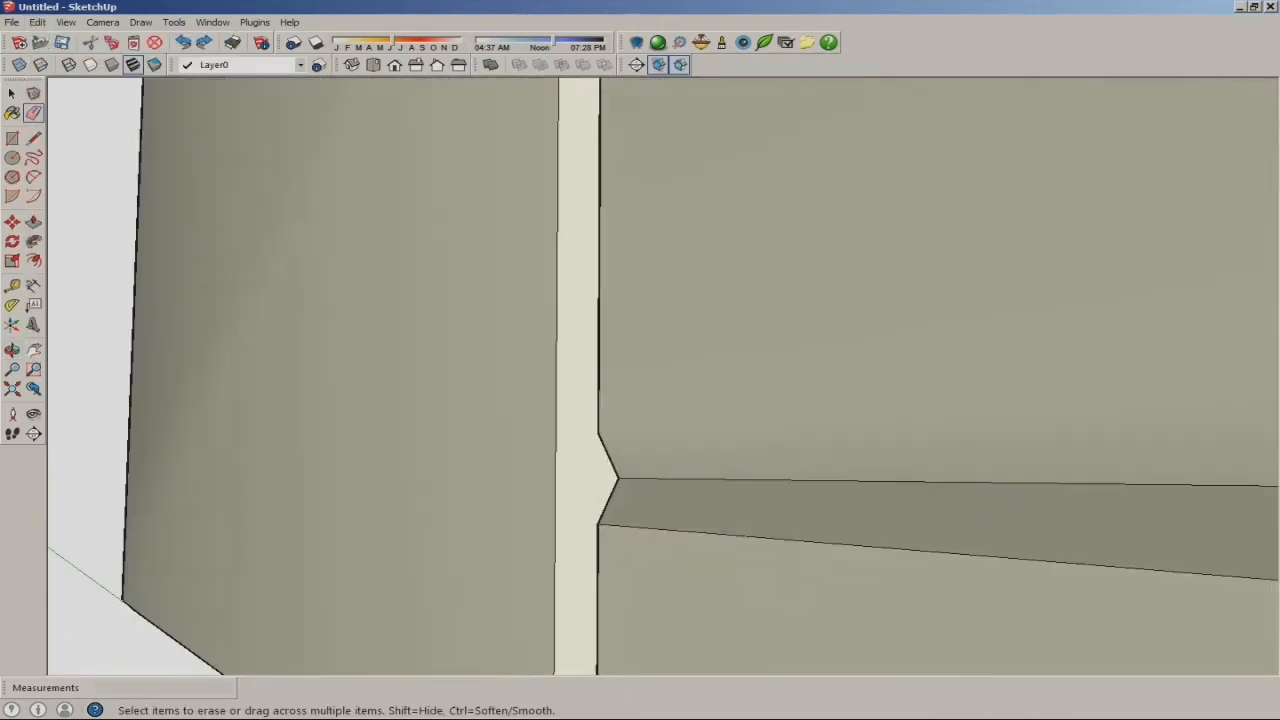
left_click_drag(636, 424, 630, 450, "ctrl")
left_click_drag(612, 500, 634, 535, "ctrl")
- Soften the remaining vertical bevel edges of the side wing where it meets the seat cushion and base
scroll(620, 480, "down", 4)
middle_click_drag(640, 460, 730, 370)
scroll(740, 480, "up", 3)
left_click_drag(650, 400, 675, 410, "ctrl")
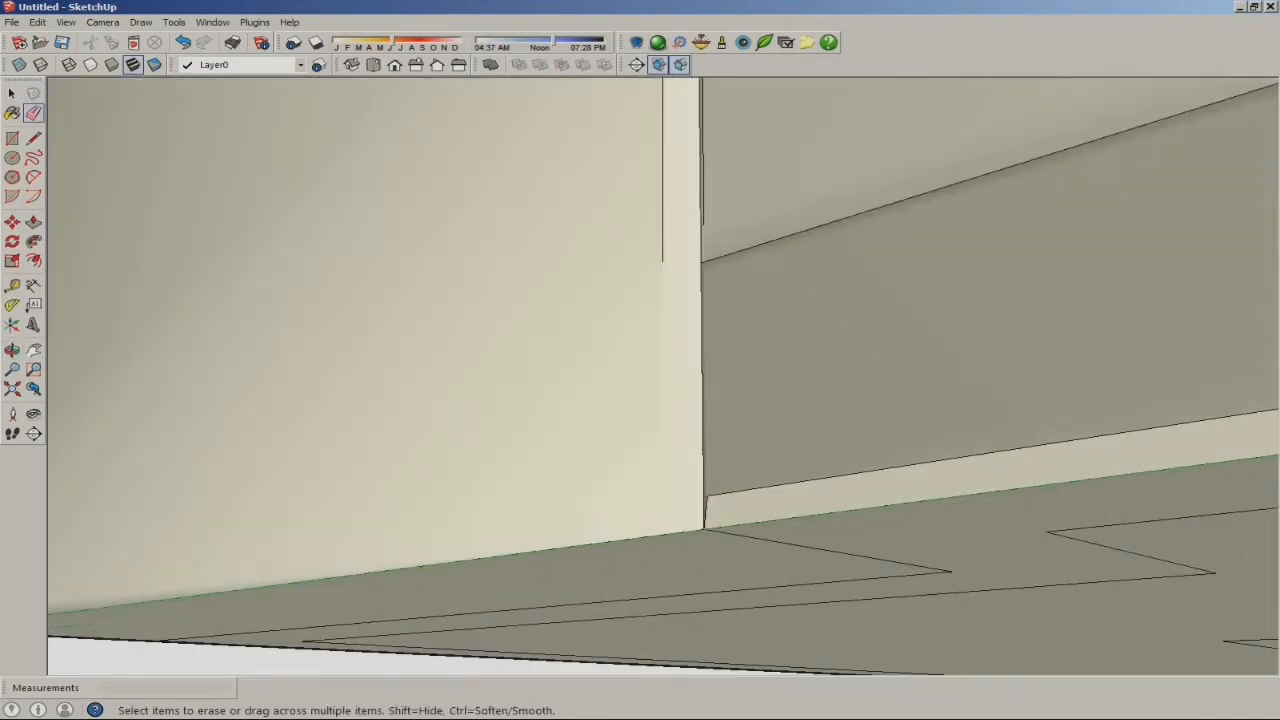
left_click_drag(675, 250, 655, 230, "ctrl")
middle_click_drag(660, 380, 680, 310)
scroll(650, 454, "down", 4)
scroll(688, 180, "up", 4)
scroll(665, 200, "down", 6)
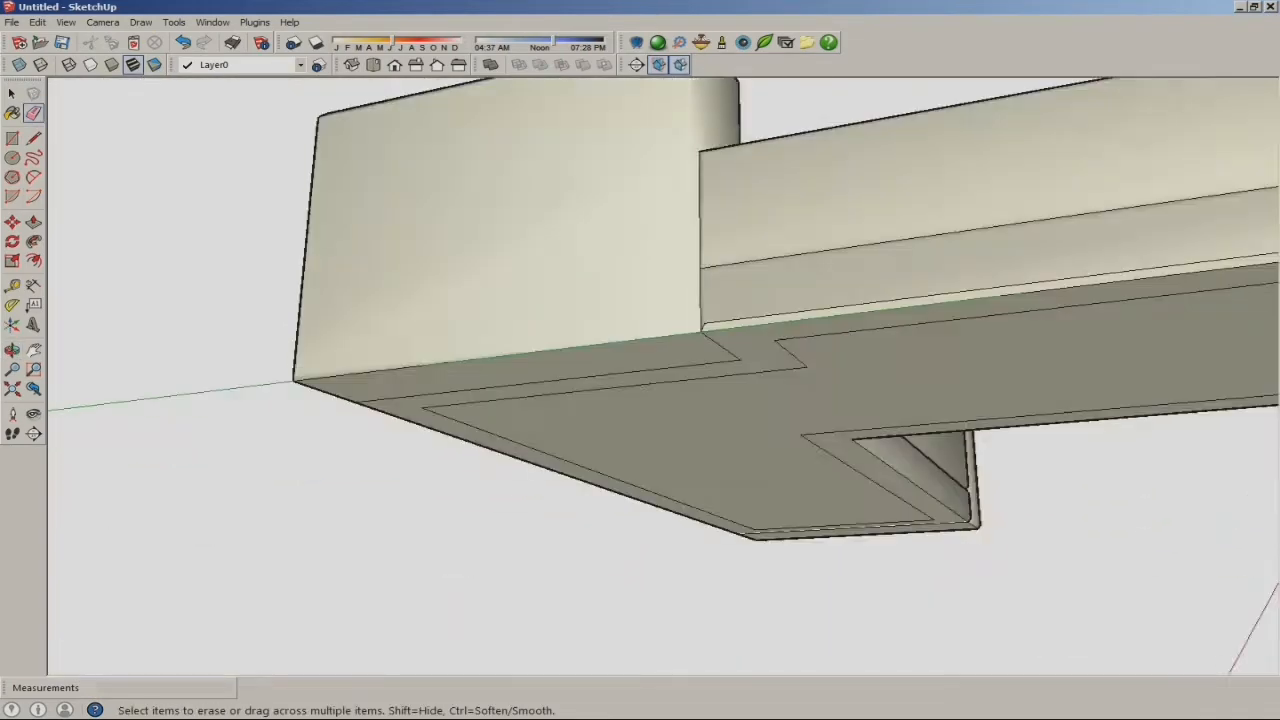
- Soften the base panel's bevel edges at the outer front corner of the chaise section
scroll(760, 310, "up", 3)
scroll(740, 320, "down", 6)
middle_click_drag(780, 330, 560, 310)
scroll(520, 354, "up", 4)
mouse_move(500, 325)
left_mouse_down("ctrl")
mouse_move(555, 330)
mouse_move(565, 390)
left_mouse_up("ctrl")
scroll(560, 385, "up", 2)
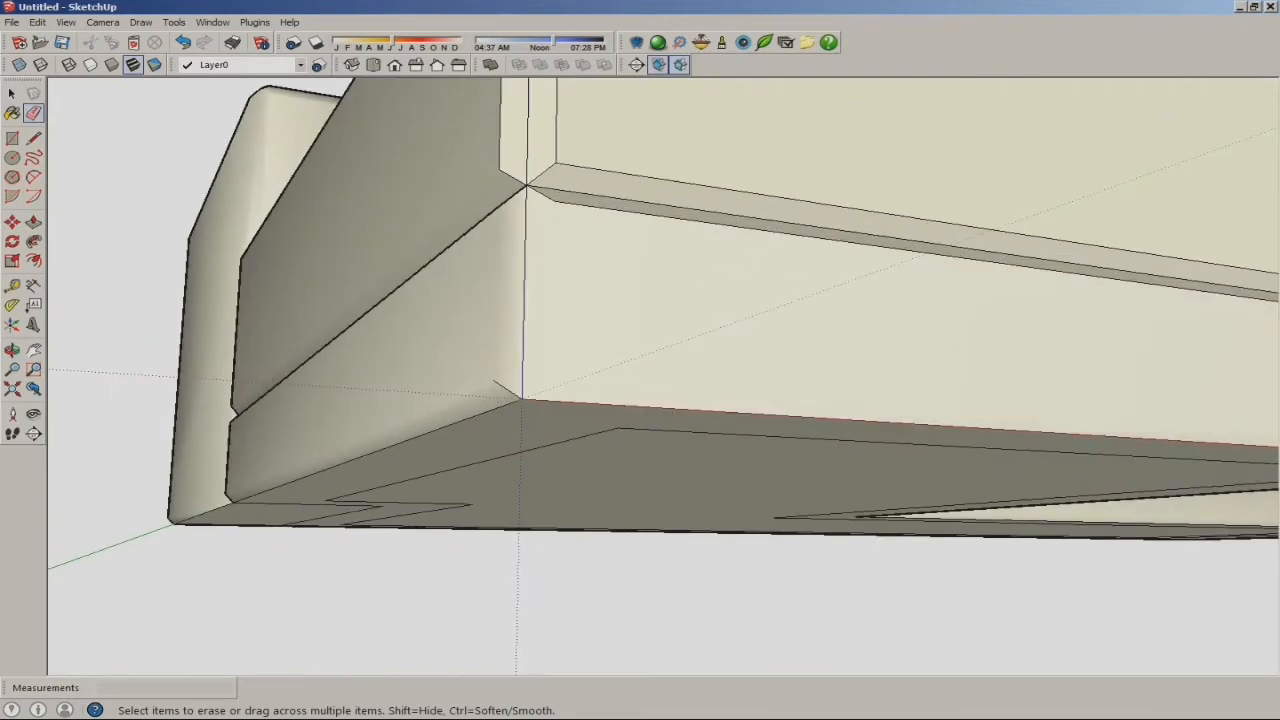
- Soften the bevel edges where the chaise seat cushion meets the base at the outer front corner
middle_click_drag(565, 380, 560, 490)
left_click_drag(528, 424, 580, 440, "ctrl")
left_click_drag(530, 360, 565, 392, "ctrl")
scroll(480, 370, "up", 1)
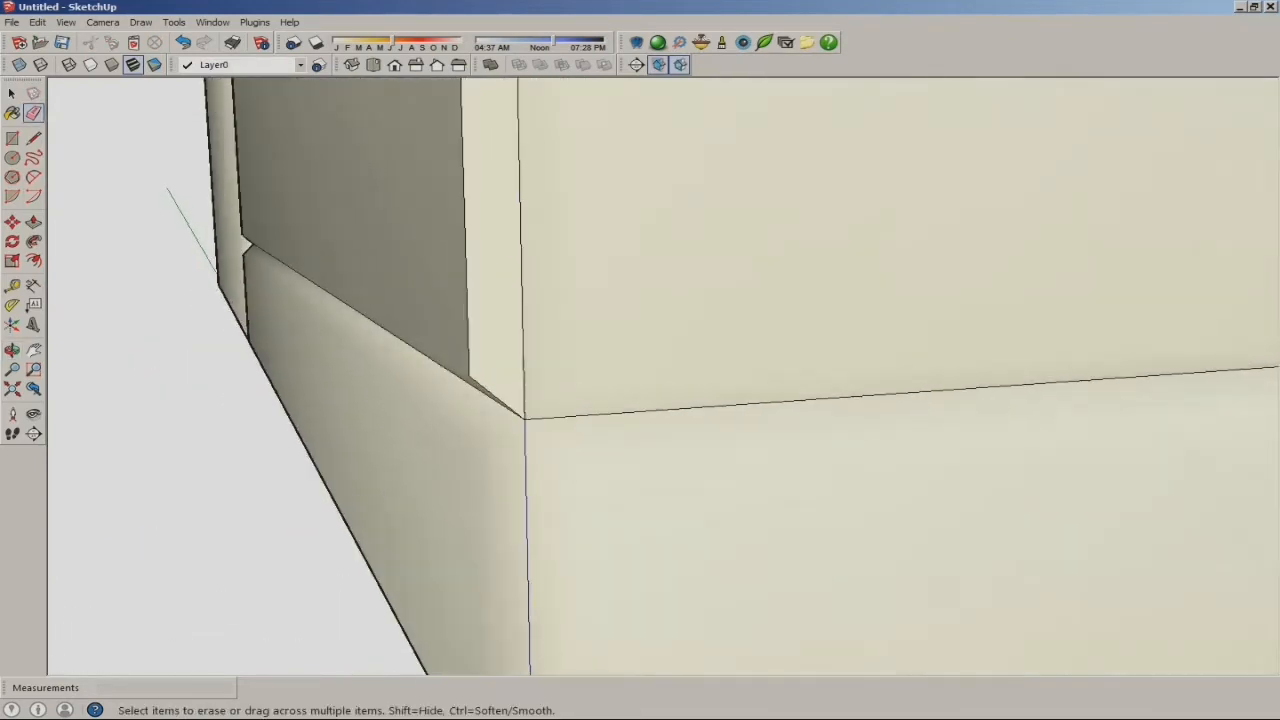
left_click_drag(460, 350, 490, 400, "ctrl")
- Soften the upper front bevel edges of the chaise seat cushion, starting from its outer corner
scroll(500, 400, "down", 6)
middle_click_drag(580, 360, 480, 450)
scroll(311, 433, "up", 5)
mouse_move(370, 360)
left_mouse_down("ctrl")
mouse_move(385, 405)
mouse_move(300, 475)
left_mouse_up("ctrl")
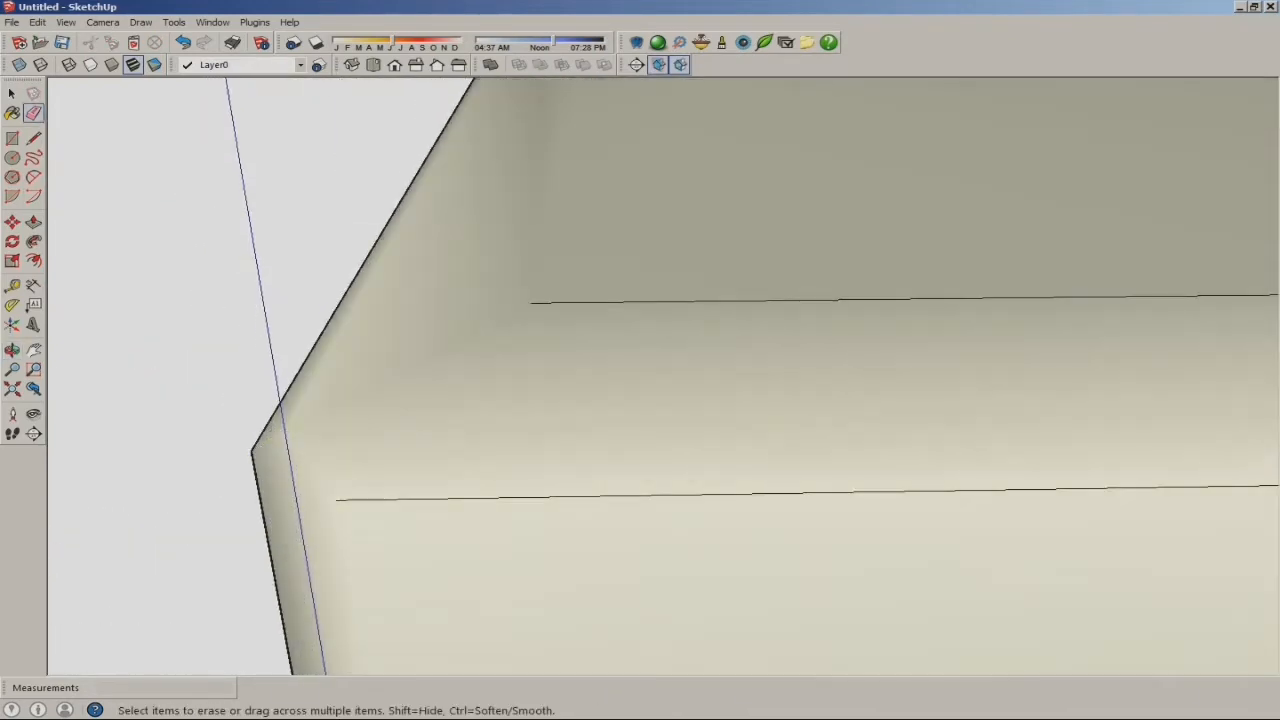
left_click_drag(480, 515, 560, 290, "ctrl")
- Soften the top and vertical bevel edges at the chaise cushion's inner front corner
scroll(580, 295, "down", 5)
scroll(890, 430, "up", 5)
mouse_move(765, 290)
left_mouse_down("ctrl")
mouse_move(750, 308)
mouse_move(662, 225)
left_mouse_up("ctrl")
left_click_drag(800, 365, 838, 350, "ctrl")
left_click_drag(825, 400, 805, 310, "ctrl")
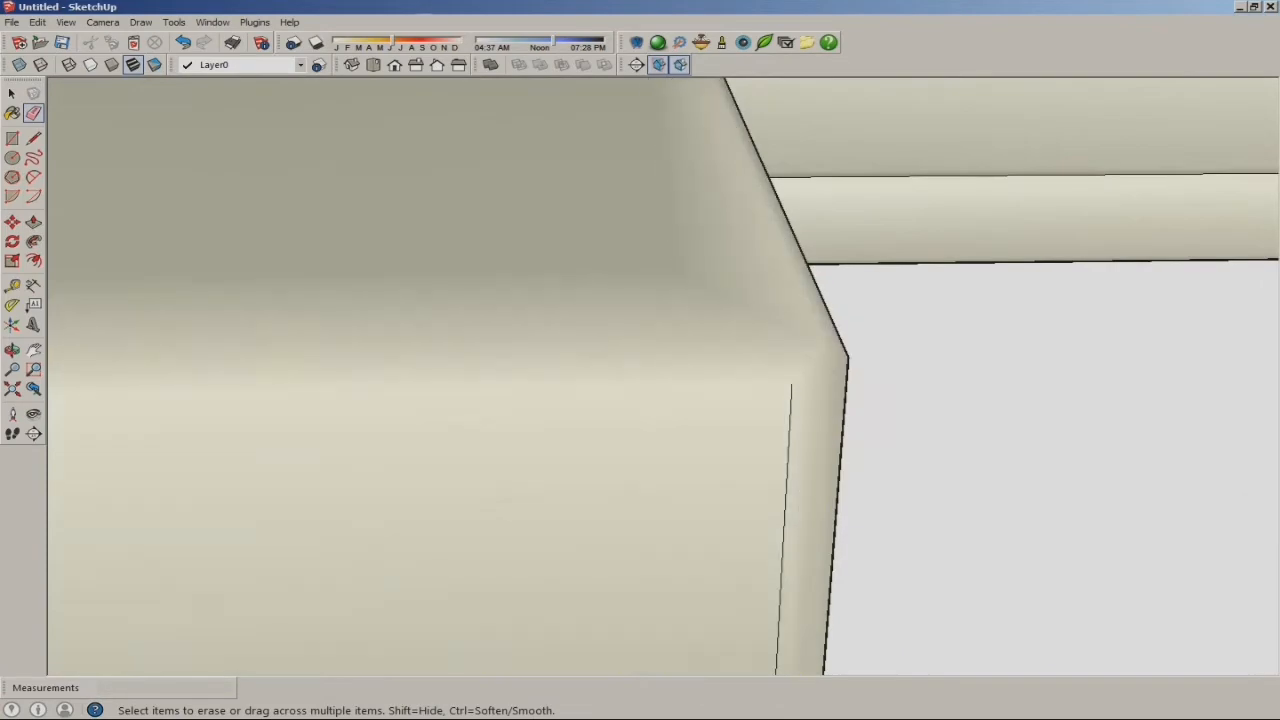
left_click_drag(800, 420, 780, 420, "ctrl")
- Soften the remaining bevel edges along the inner side of the chaise seat cushion
scroll(780, 400, "down", 5)
middle_click_drag(780, 400, 580, 380)
left_click_drag(548, 400, 572, 400, "ctrl")
left_click_drag(600, 335, 605, 295, "ctrl")
- Soften the base panel's bevel edges and its seam with the cushion at the chaise's inner front corner
scroll(1040, 250, "up", 3)
middle_click_drag(1000, 260, 900, 200)
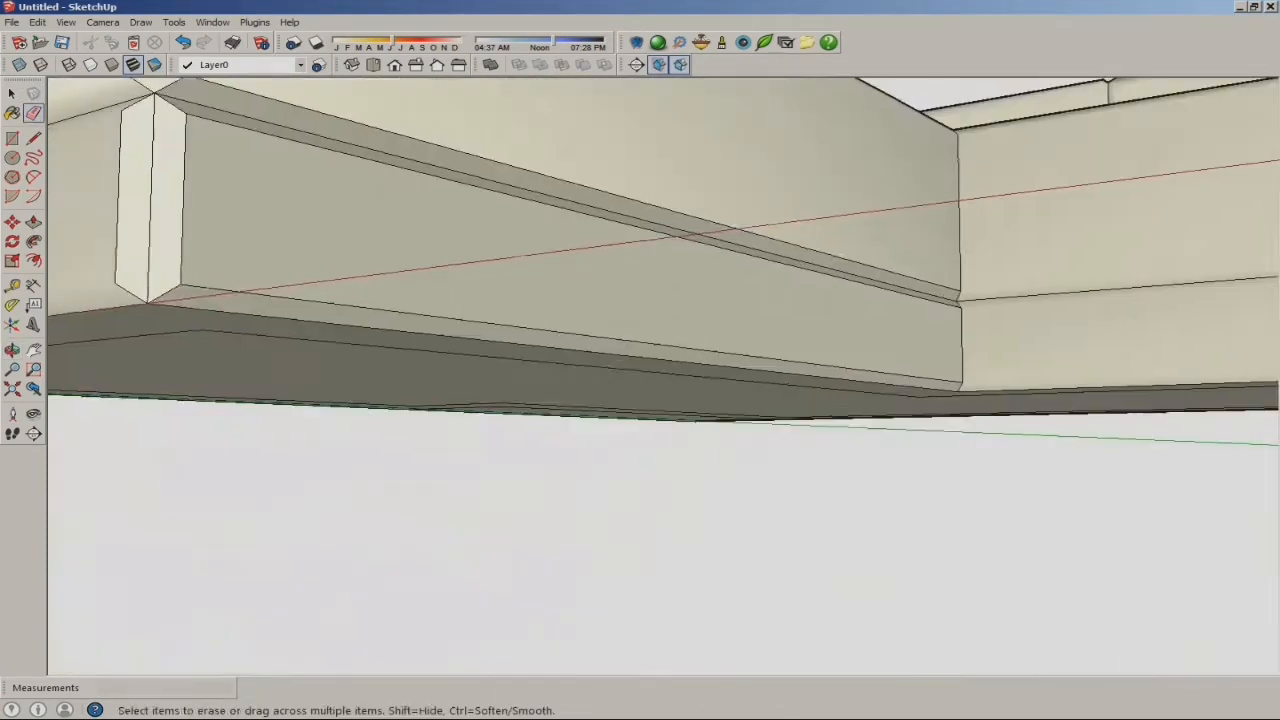
middle_click_drag(900, 280, 880, 330)
scroll(960, 380, "up", 3)
scroll(960, 400, "down", 3)
middle_click_drag(700, 400, 850, 410)
left_click_drag(640, 190, 645, 240, "ctrl")
left_click_drag(690, 215, 682, 242, "ctrl")
left_click_drag(612, 350, 715, 350, "ctrl")
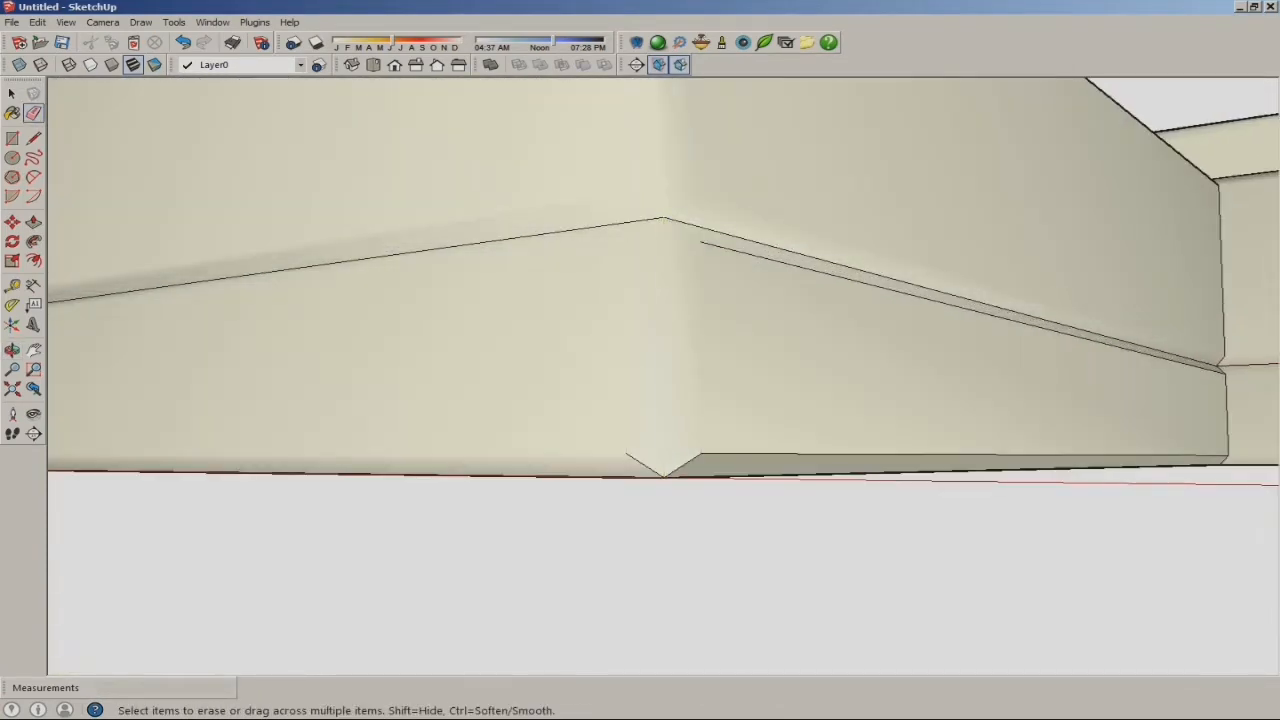
left_click_drag(640, 475, 648, 455, "ctrl")
mouse_move(678, 460)
left_mouse_down("ctrl")
mouse_move(740, 445)
mouse_move(780, 255)
left_mouse_up("ctrl")
- Examine the whole softened sofa from several sides for leftover hard edges
scroll(780, 300, "down", 4)
middle_click_drag(780, 400, 600, 480)
scroll(640, 400, "down", 4)
middle_click_drag(600, 400, 740, 420)
scroll(640, 380, "down", 2)
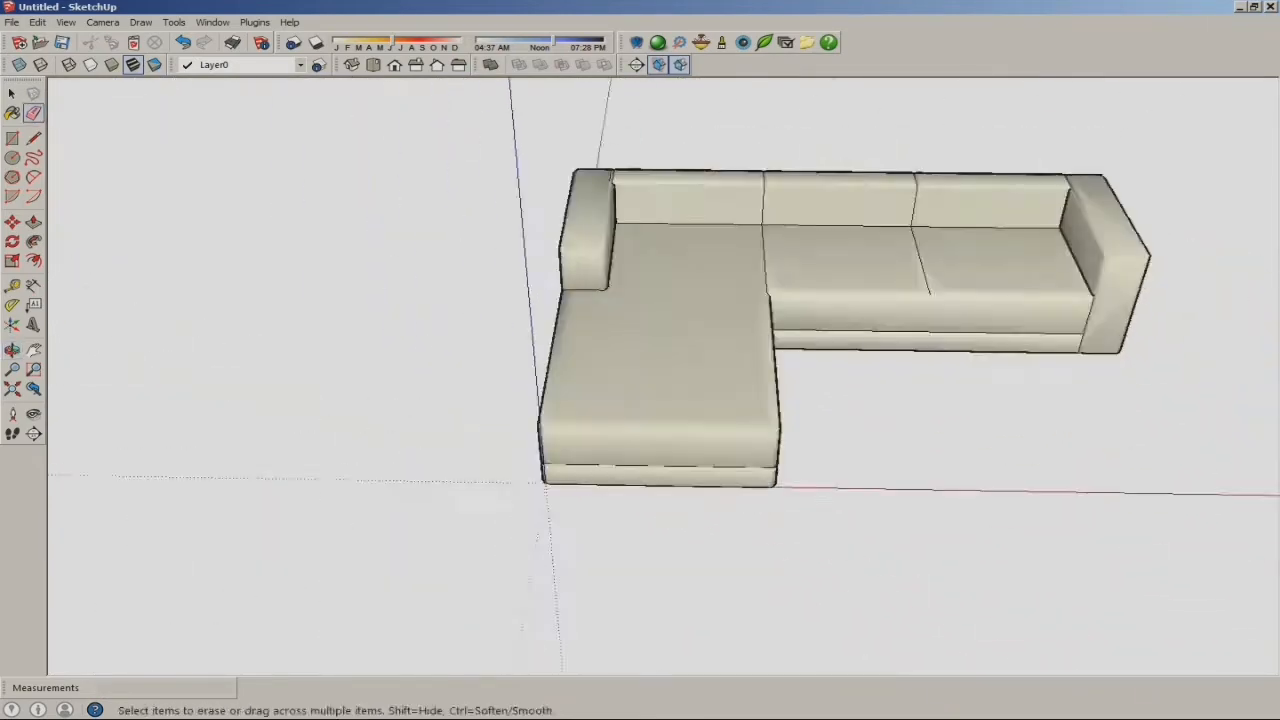
middle_click_drag(300, 350, 1150, 380)
scroll(400, 420, "down", 4)
middle_click_drag(560, 400, 730, 340)
- Draw an upright rectangle 780 mm wide in the empty space beside the sofa as the pillow outline
left_click(12, 93)
scroll(700, 330, "up", 4)
left_click(12, 138)
left_click(804, 305)
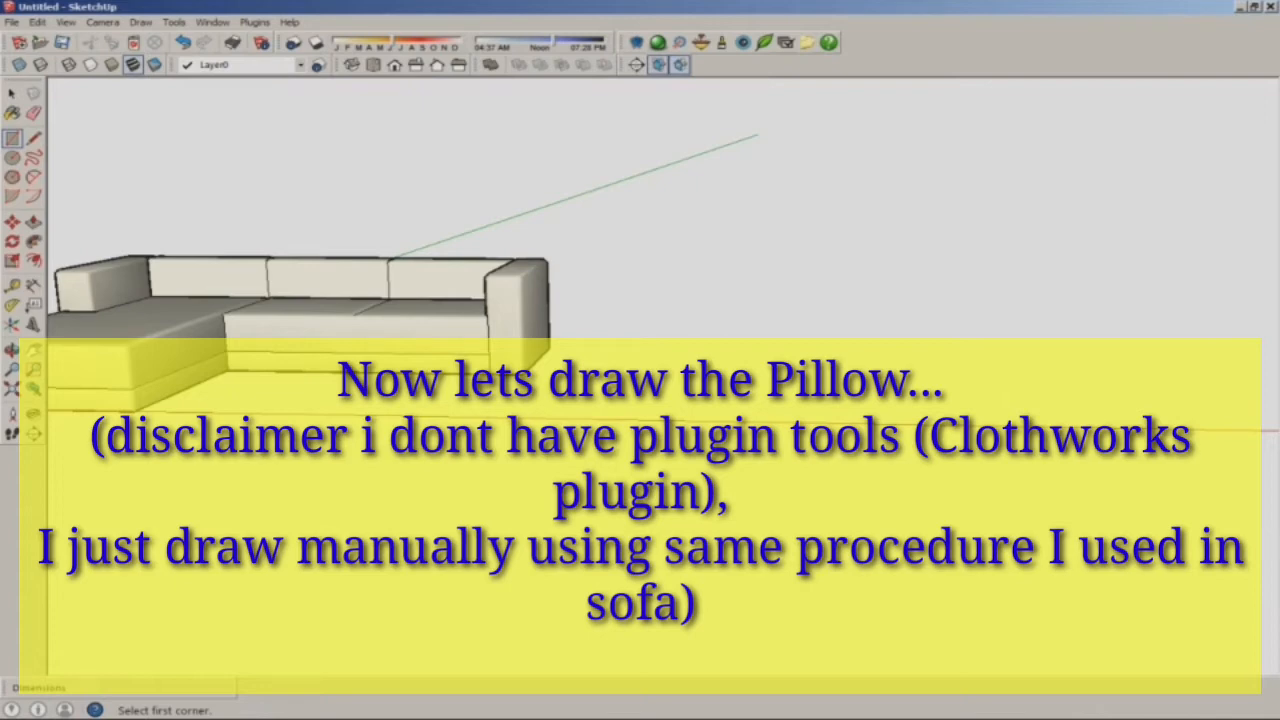
left_click(872, 244)
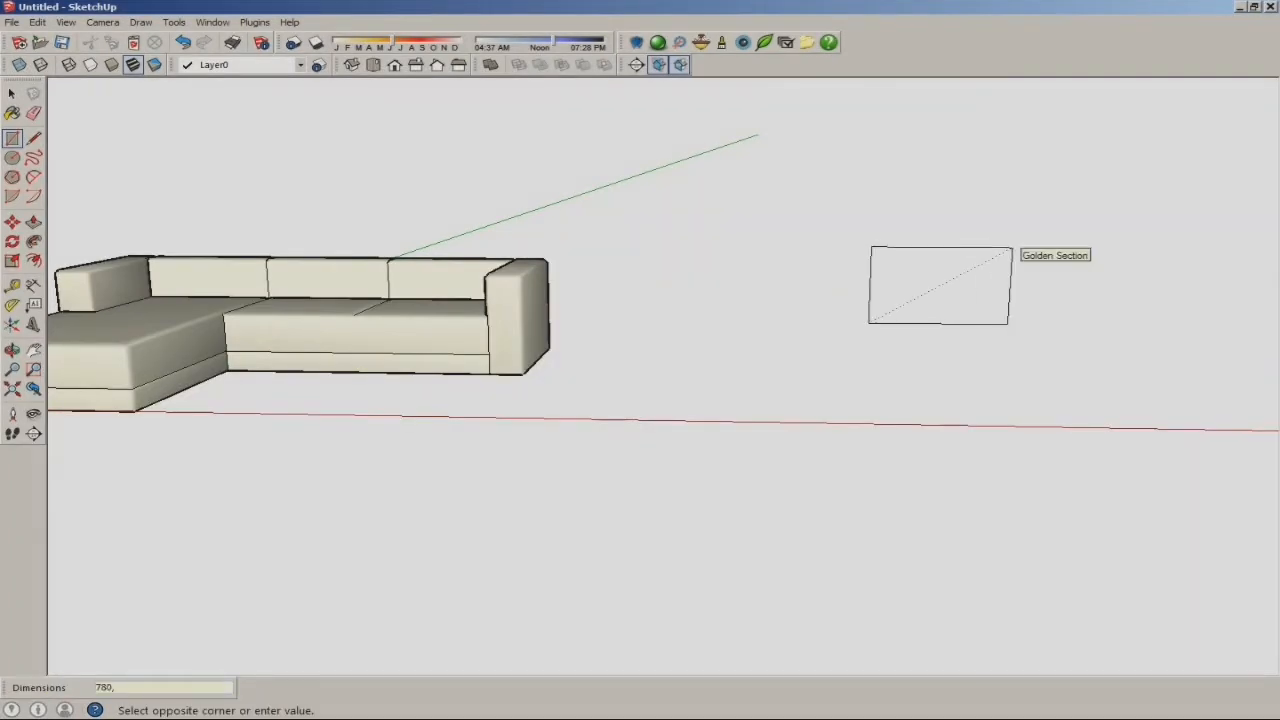
scroll(926, 275, "up", 5)
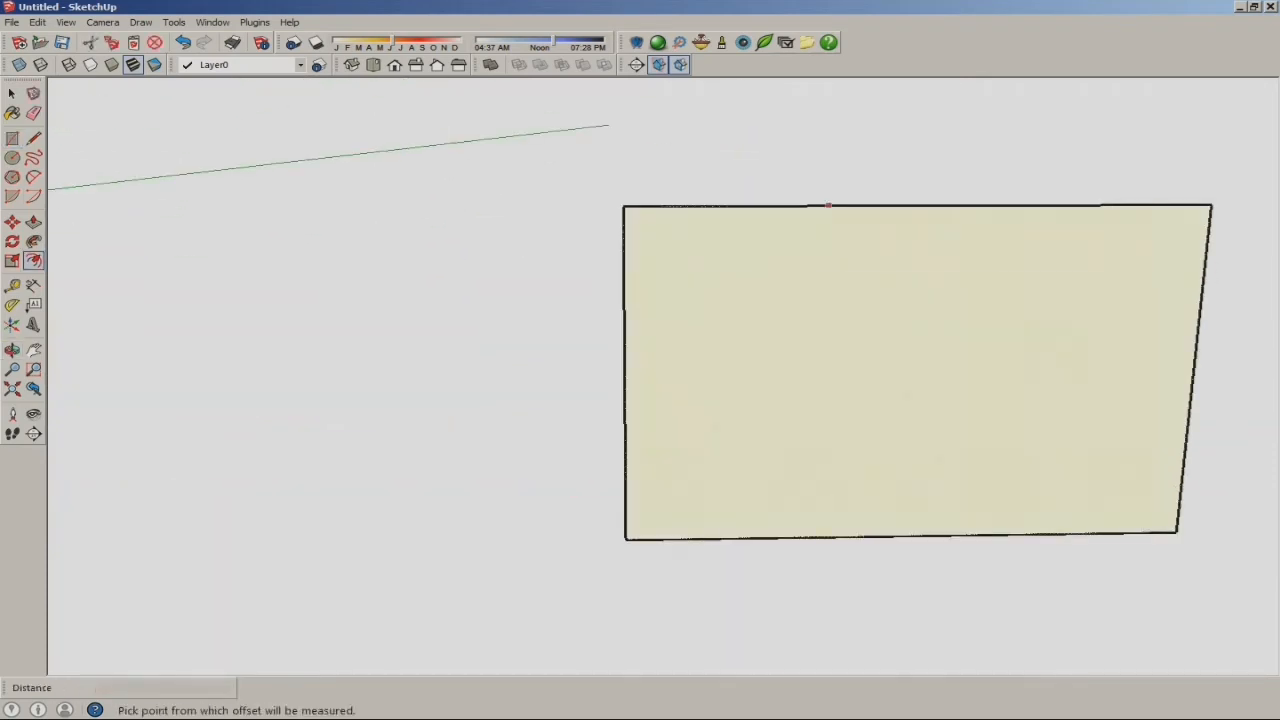
left_click(828, 205)
left_click(828, 275)
left_click(37, 22)
left_click(60, 40)
left_click(1000, 226)
left_click(37, 22)
left_click(60, 40)
- Offset the pillow rectangle's edges inward by about 30 mm
left_click(1139, 205)
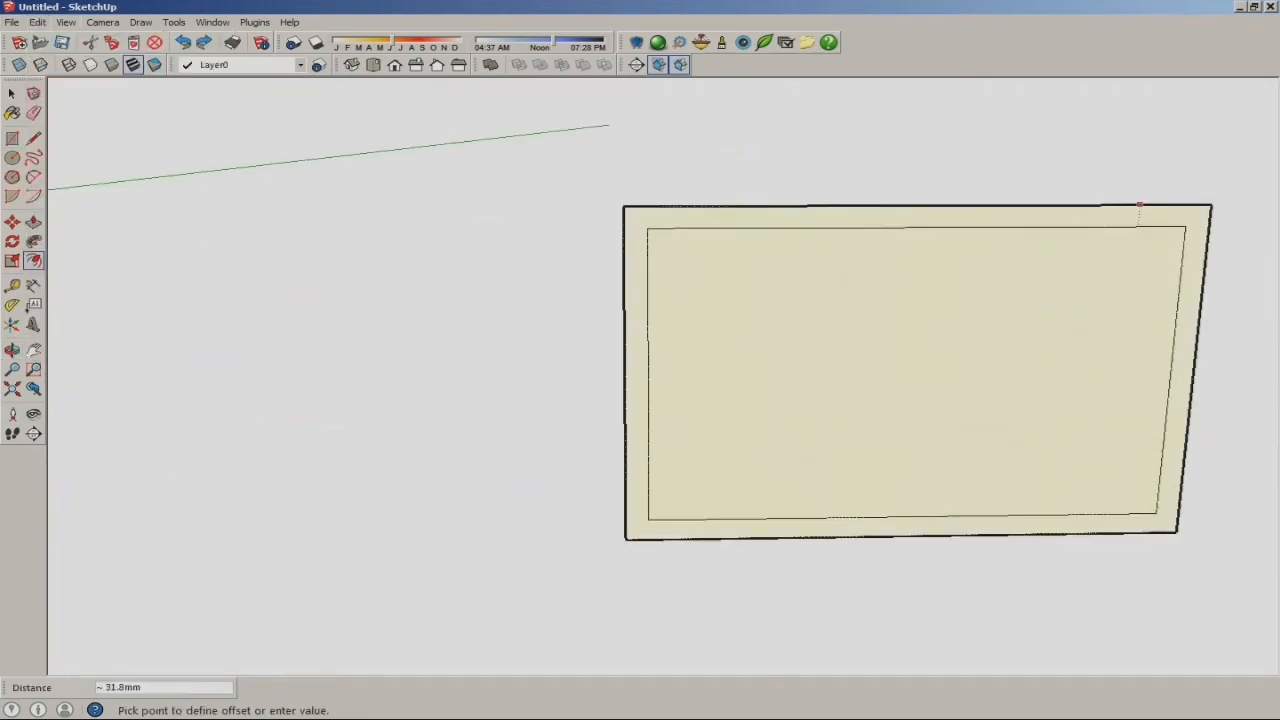
left_click(1138, 226)
scroll(780, 245, "up", 3)
scroll(600, 320, "down", 3)
scroll(933, 289, "up", 2)
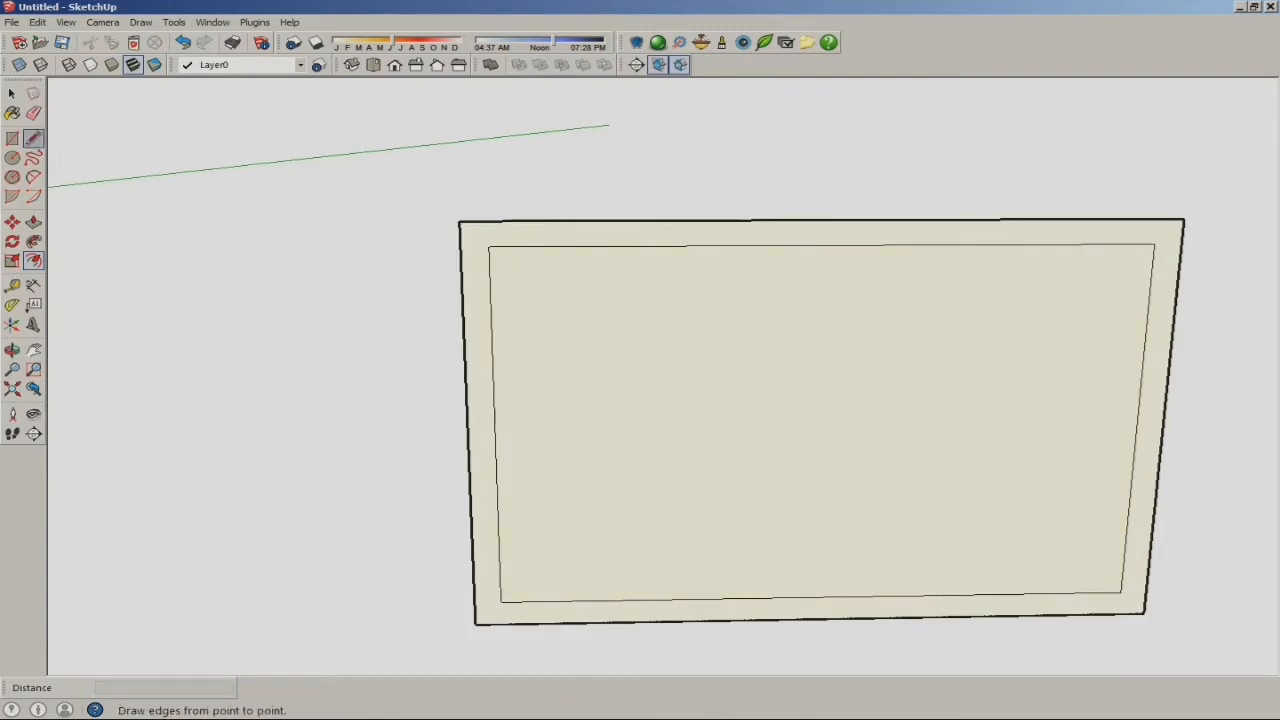
- Draw inward-curving arcs with a 30 mm bulge between neighbouring corners on all four sides of the rectangle
left_click(34, 177)
left_click(459, 221)
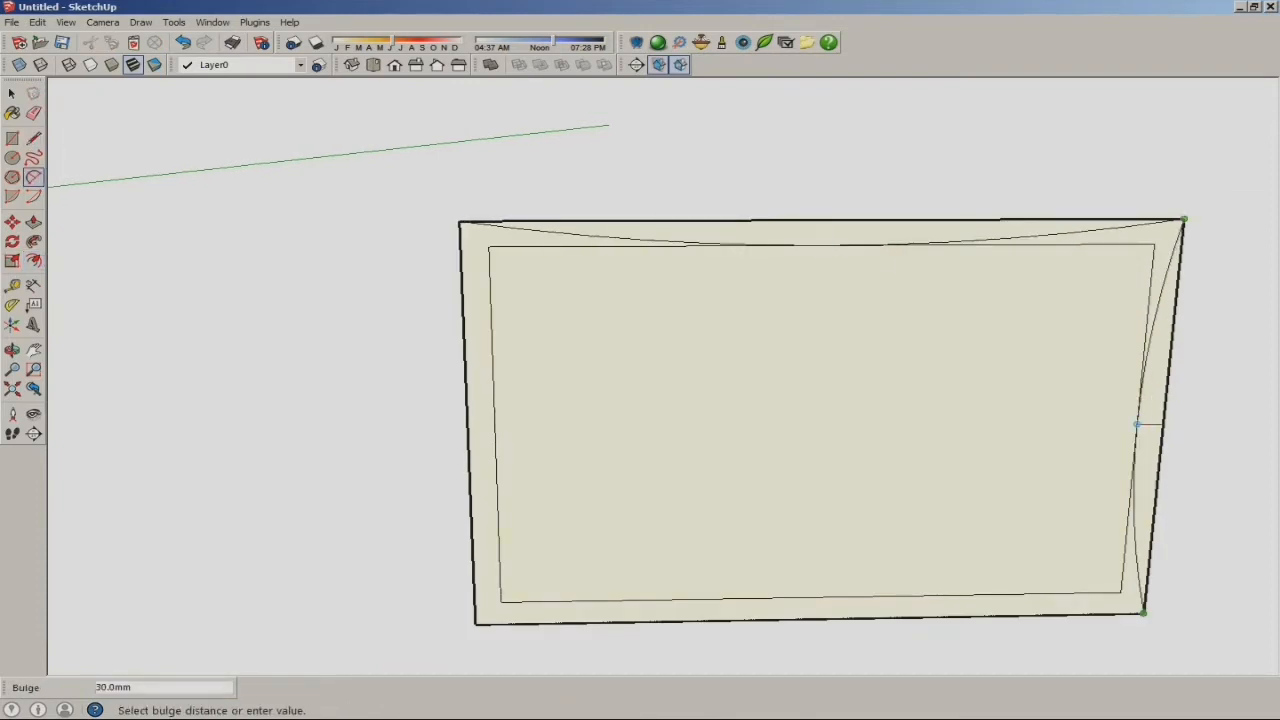
left_click(494, 431)
scroll(481, 197, "down", 2)
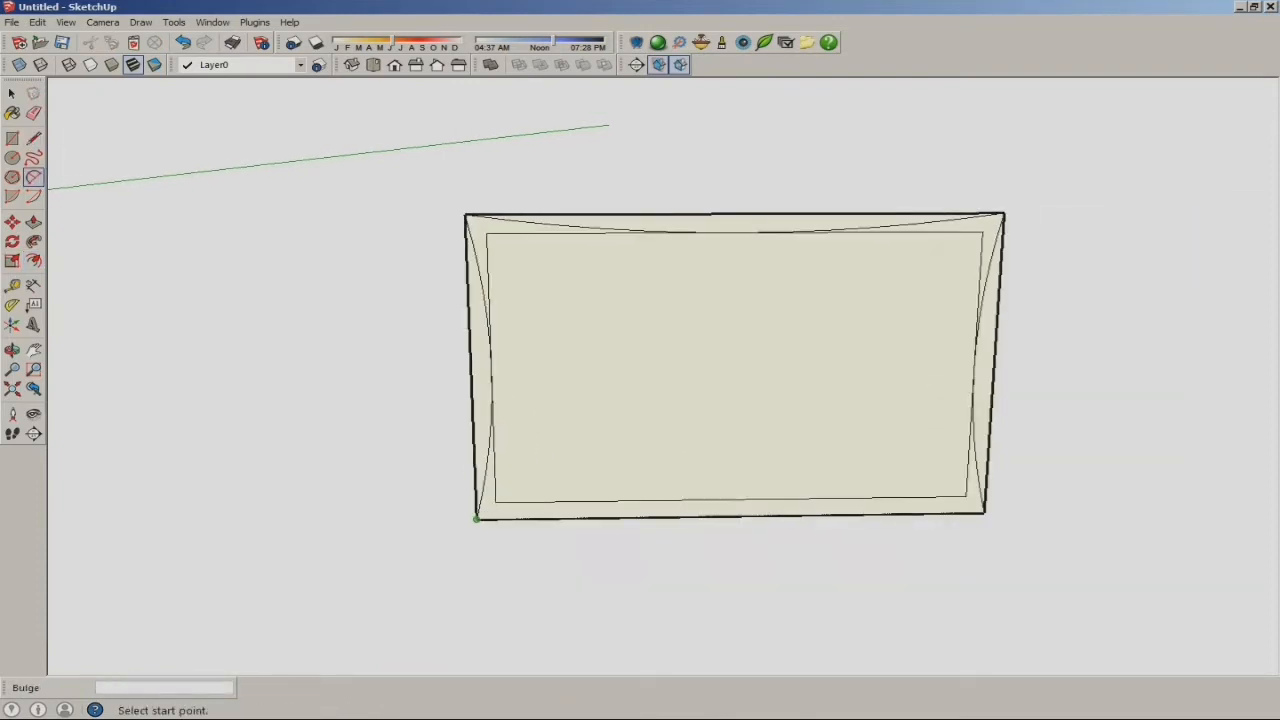
- Erase the inner rectangle and the straight outer edges, keeping only the four arcs as the pillow outline
key("e")
left_click_drag(555, 238, 540, 211)
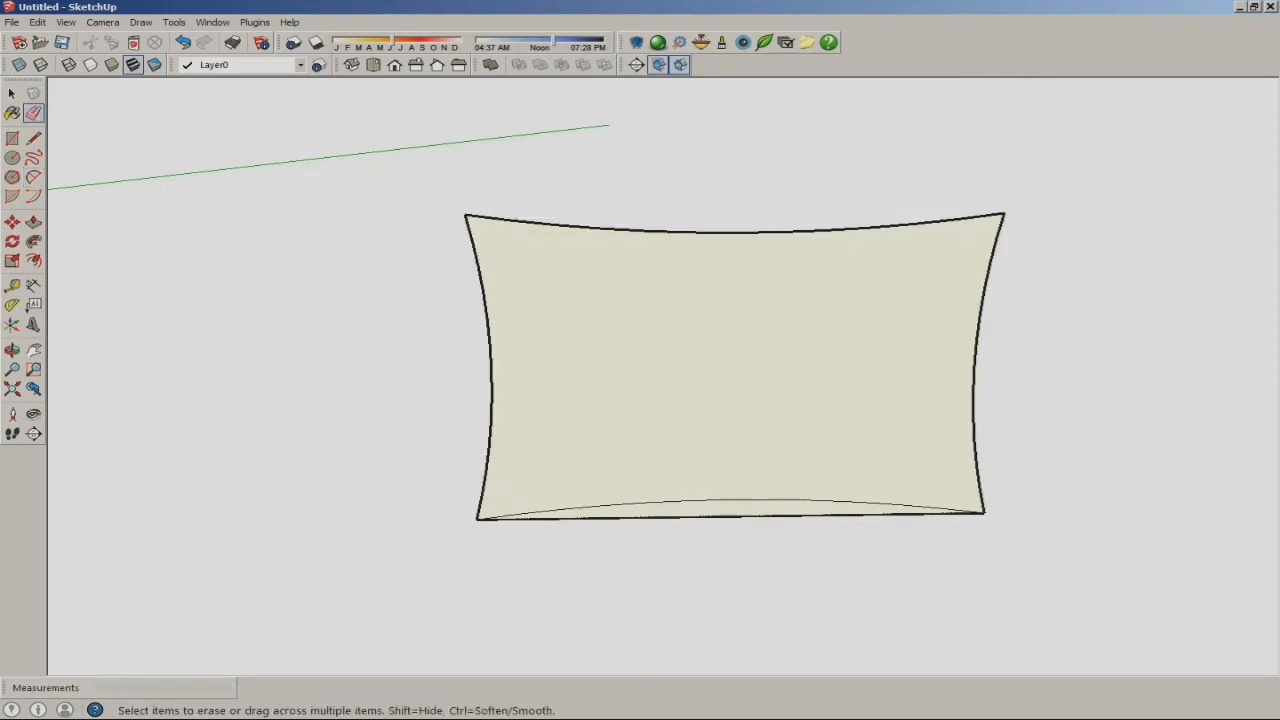
left_click(680, 517)
- Draw small V-shaped creases into the pillow's upper edge and both lower sides, and erase the arc segments they cut off
scroll(360, 386, "down", 2)
scroll(482, 235, "up", 2)
scroll(542, 280, "up", 2)
left_click(537, 277)
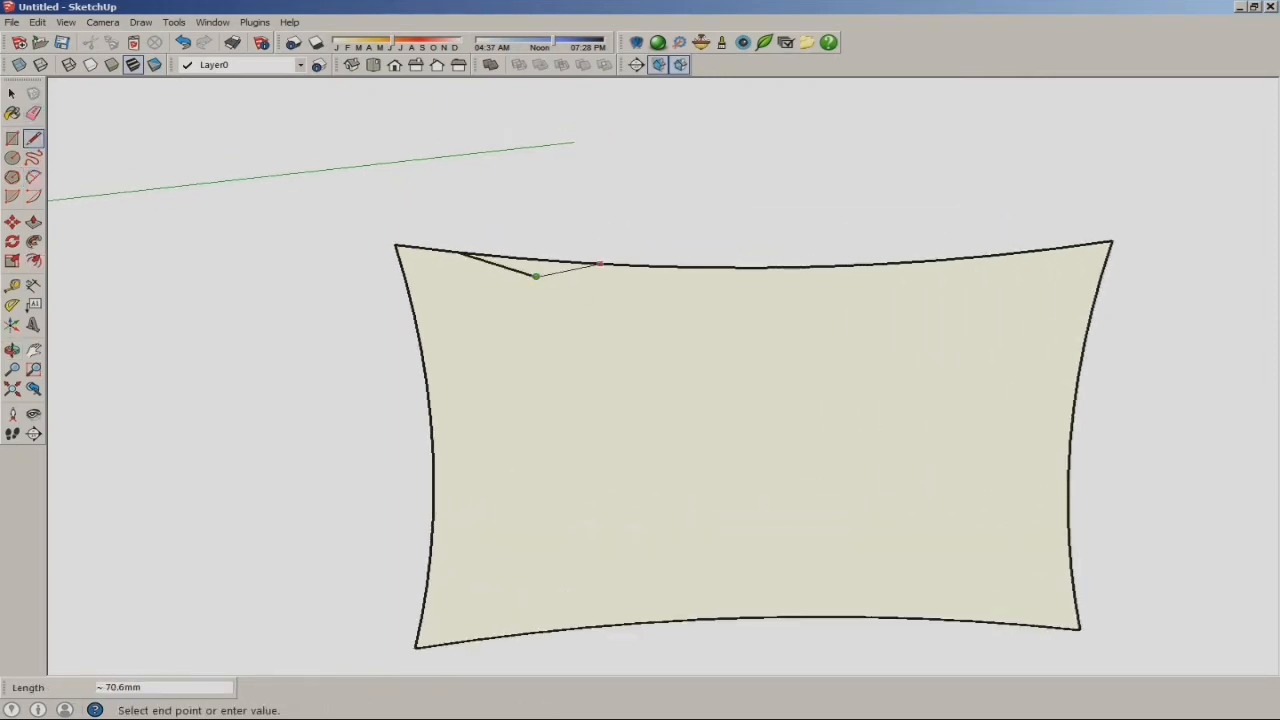
left_click(597, 265)
scroll(427, 250, "down", 2)
left_click(432, 433)
scroll(438, 479, "up", 2)
left_click(449, 480)
left_click(423, 508)
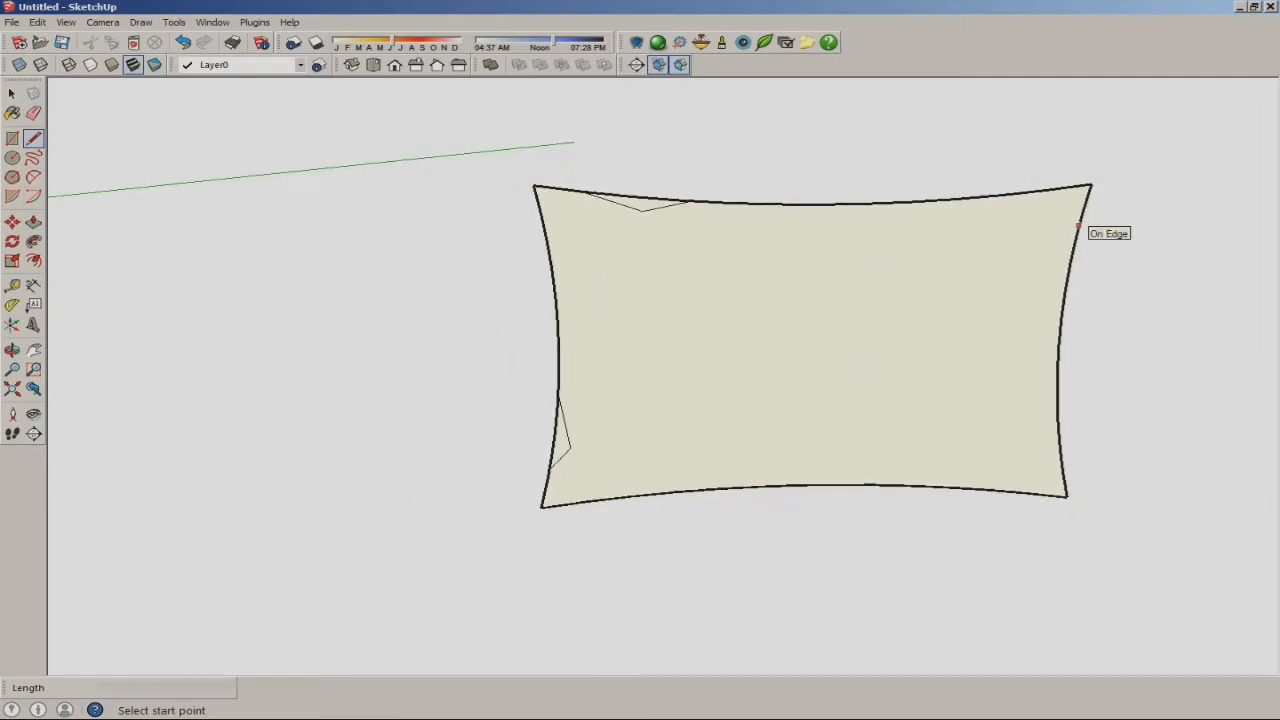
key("e")
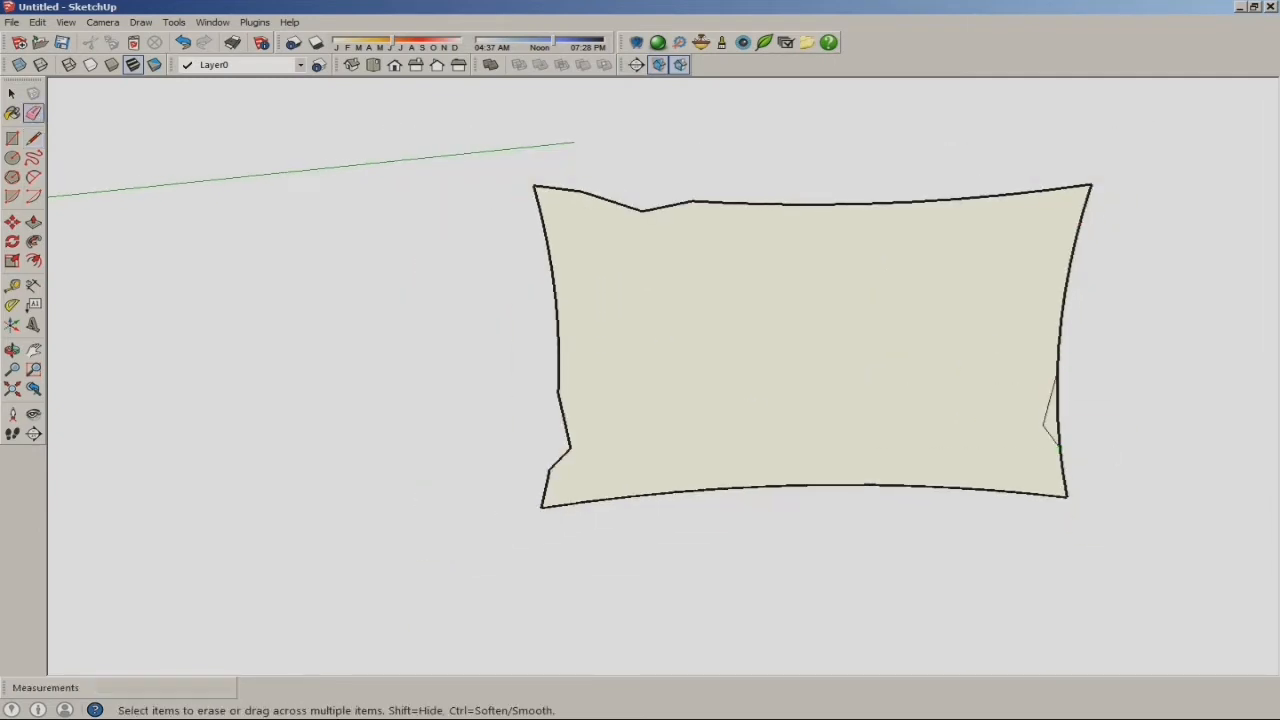
left_click(1058, 411)
- Offset the creased pillow outline inward by 20 mm
scroll(640, 275, "down", 4)
scroll(814, 246, "up", 3)
left_click(858, 440)
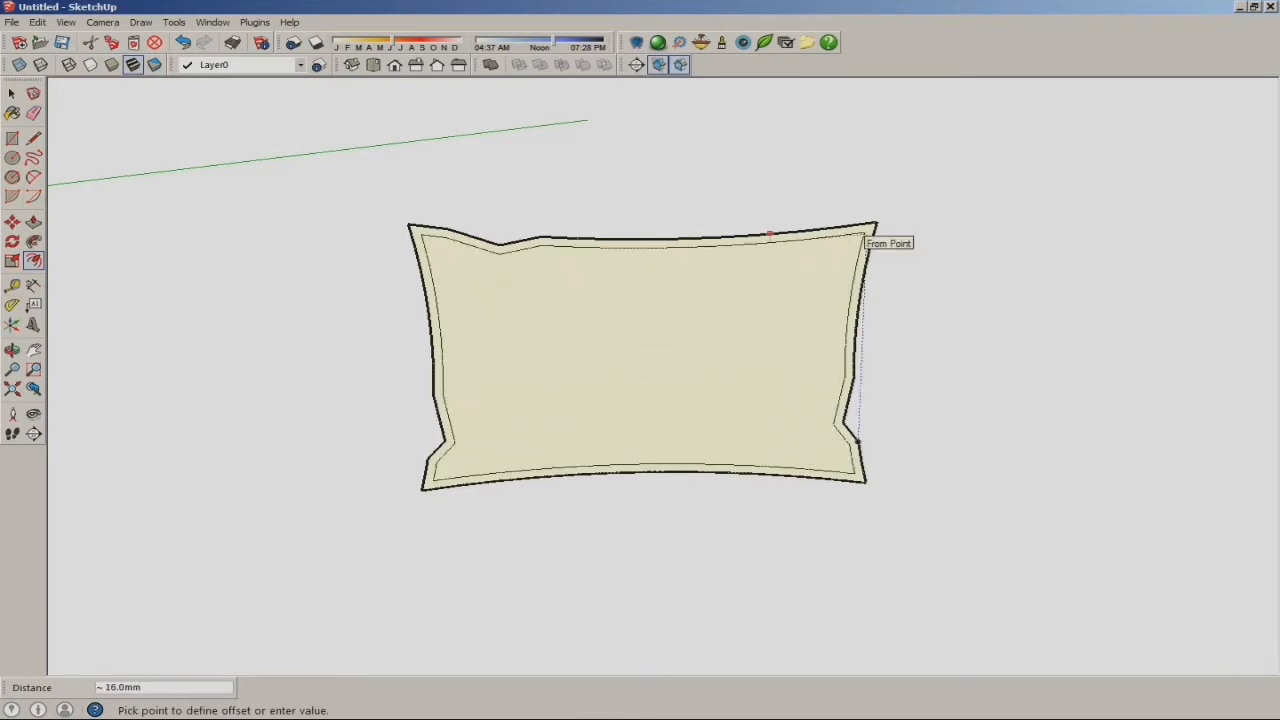
type("20")
key("Return")
- Move the pillow's inner face outward along the green axis by about 42 mm
middle_click_drag(745, 342, 663, 324)
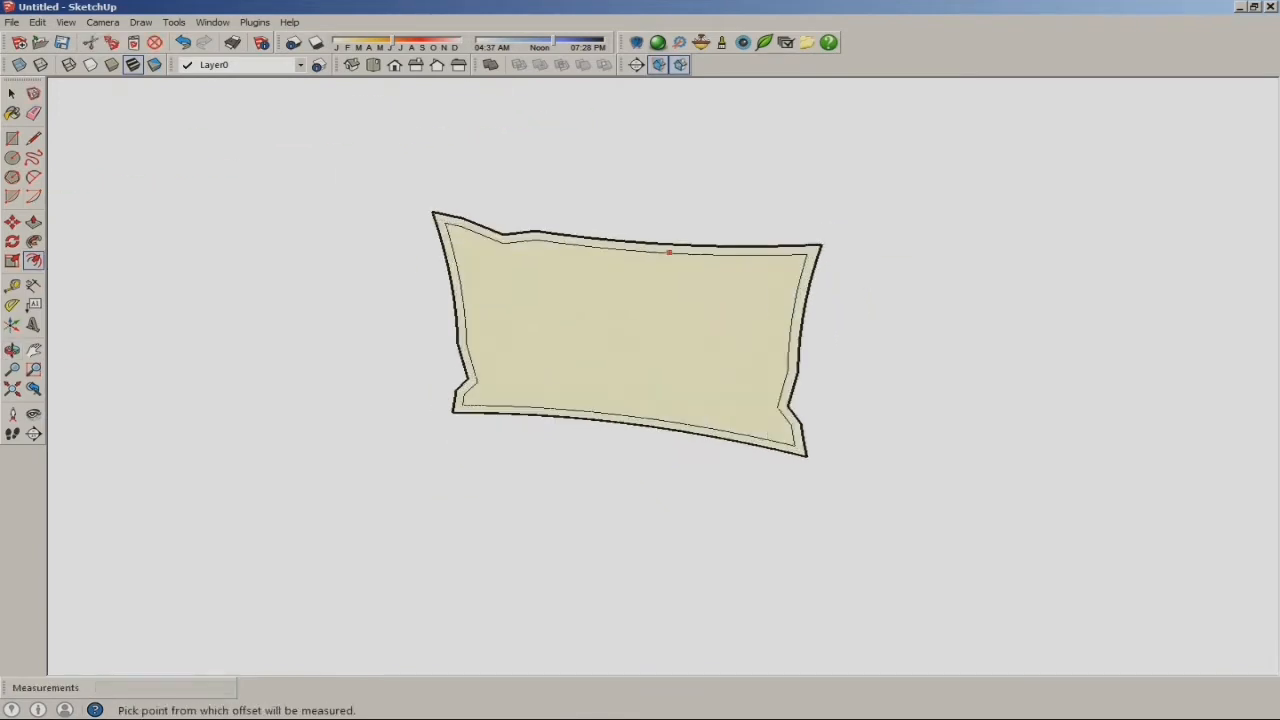
scroll(663, 324, "up", 3)
left_click(12, 222)
left_click(520, 305)
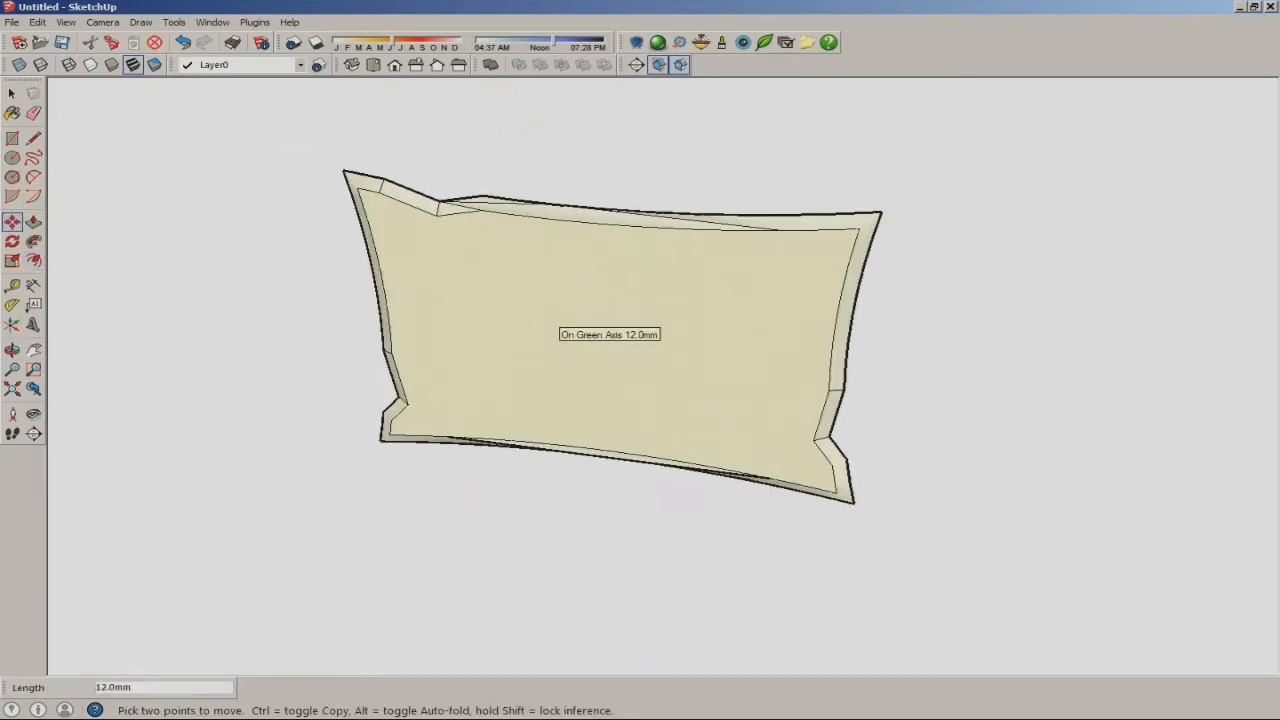
mouse_move(553, 318)
middle_mouse_down()
mouse_move(470, 352)
mouse_move(494, 314)
mouse_move(575, 312)
middle_mouse_up()
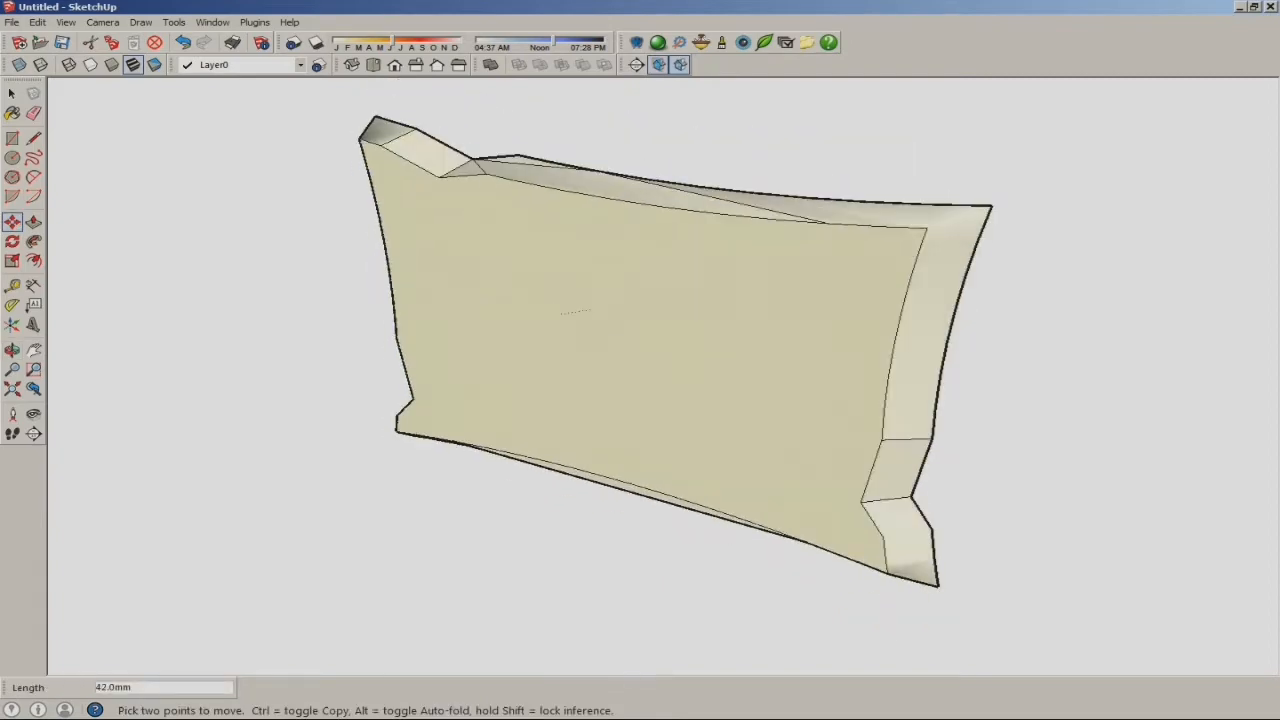
- Undo the inner face's move and the outline offset
key("Escape")
key("ctrl+z")
left_click(37, 22)
left_click(56, 39)
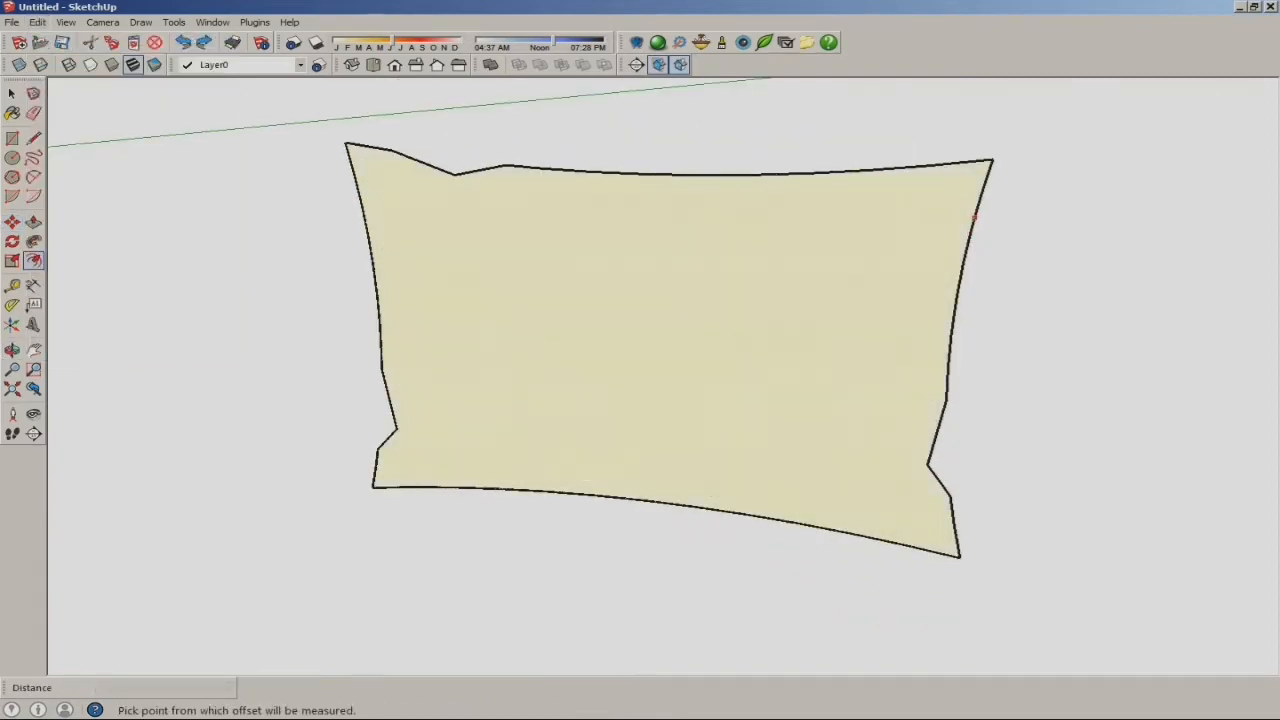
- Offset the pillow outline slightly inward and move the inner face about 48 mm outward along the green axis
left_click(973, 217)
left_click(960, 225)
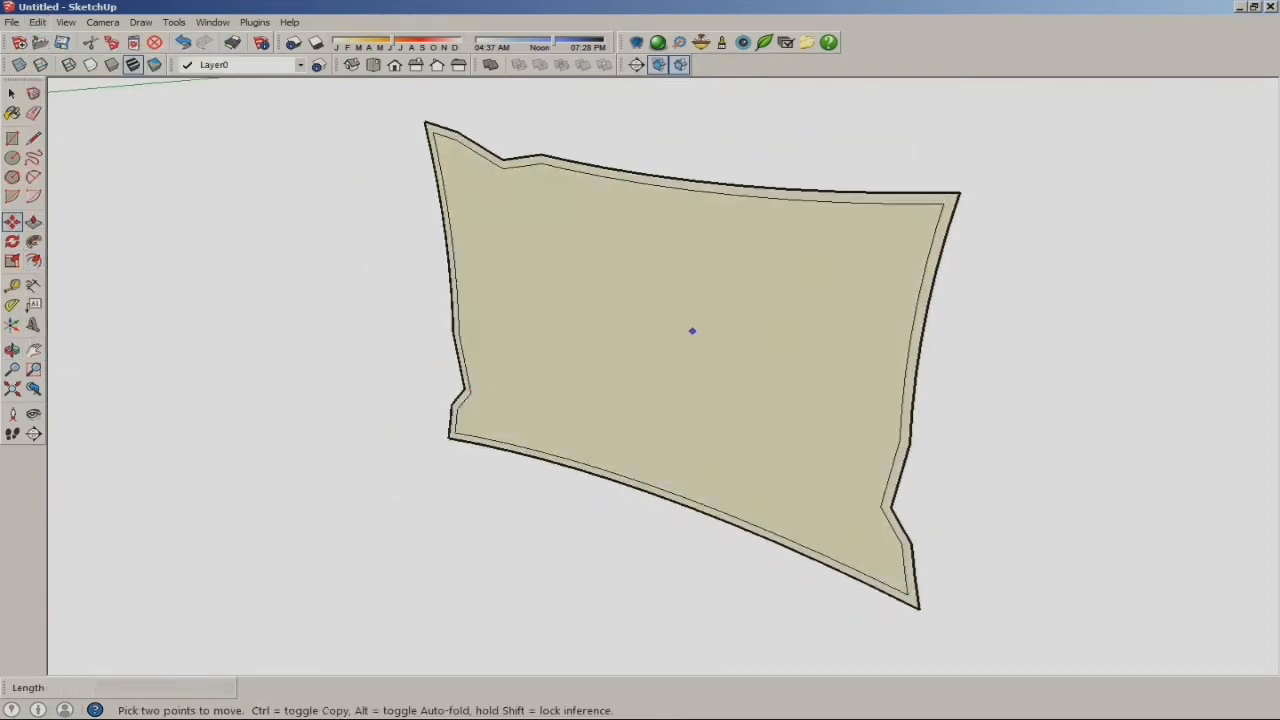
left_click(692, 331)
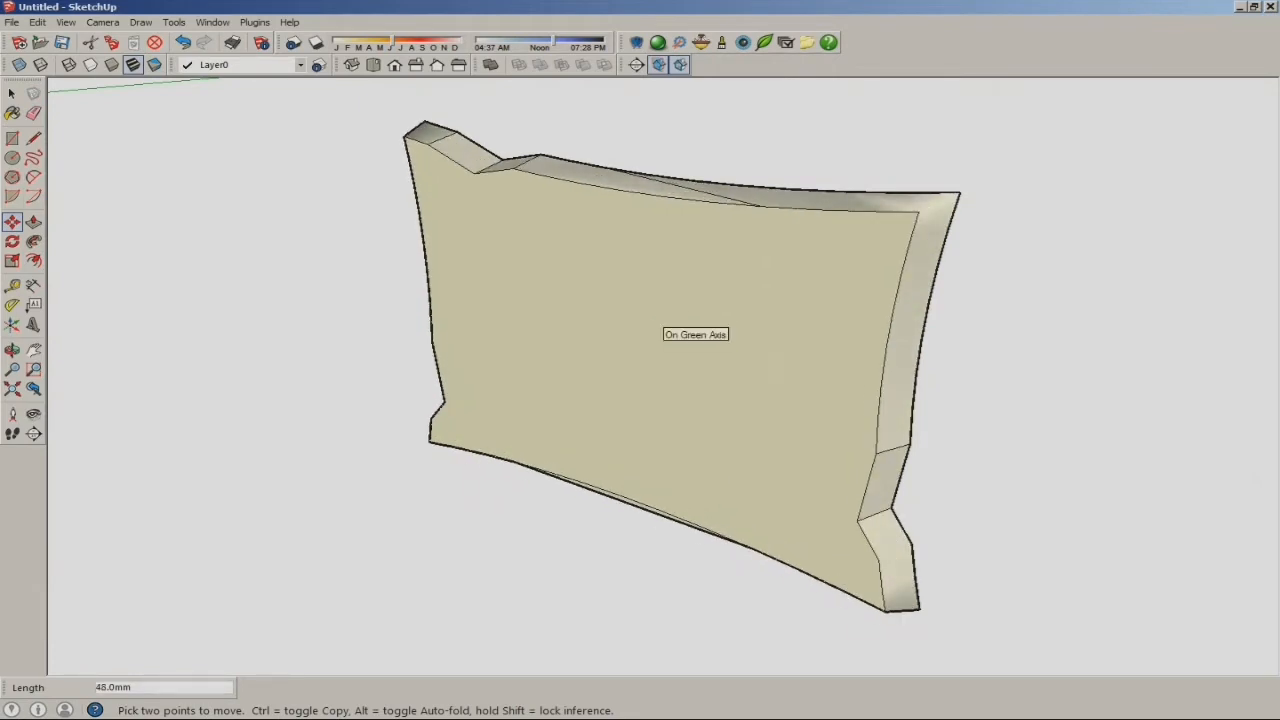
- Draw a vertical centre line across the pillow's front face and a large 24-sided circle centred on it
middle_click_drag(643, 423, 735, 360)
scroll(640, 348, "down", 1)
middle_click_drag(640, 348, 660, 345)
scroll(660, 345, "up", 1)
left_click(660, 345)
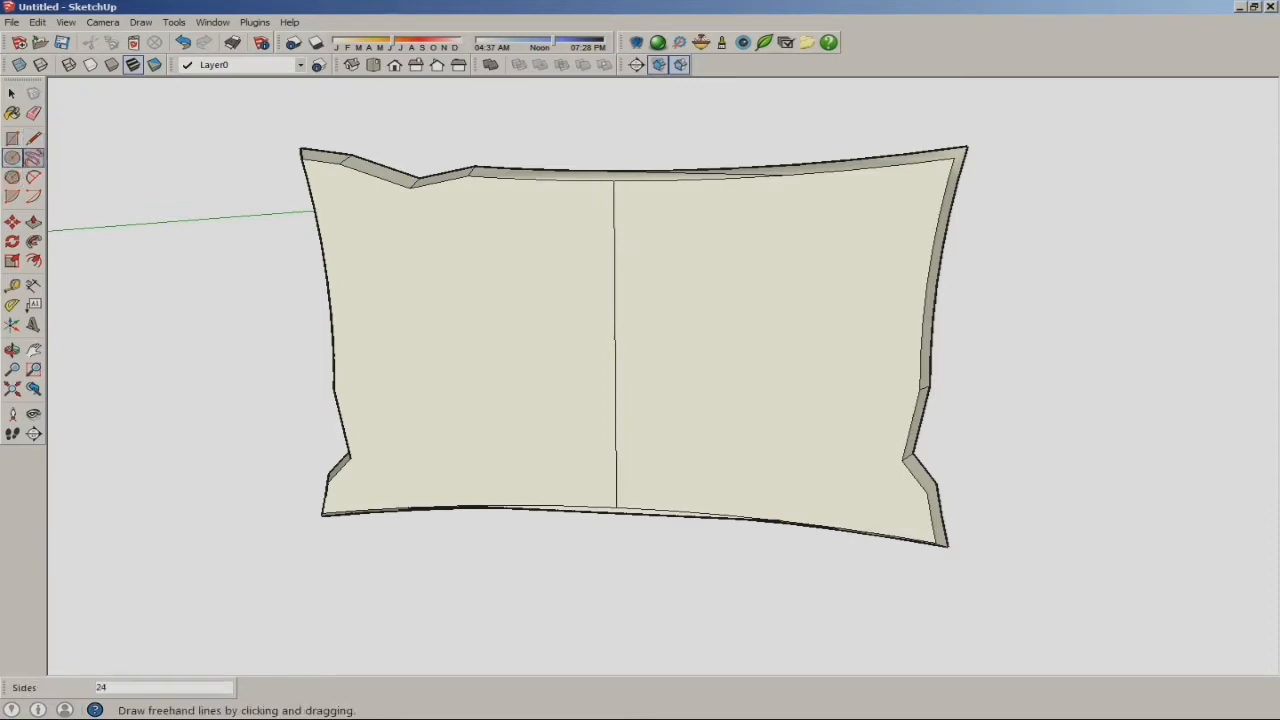
left_click(768, 311)
- Erase the vertical centre line, leaving only the circle on the pillow's front face
key("e")
left_click_drag(614, 194, 616, 260)
left_click(617, 500)
- Move the circular face outward along the green axis by 30 mm
middle_click_drag(617, 480, 510, 515)
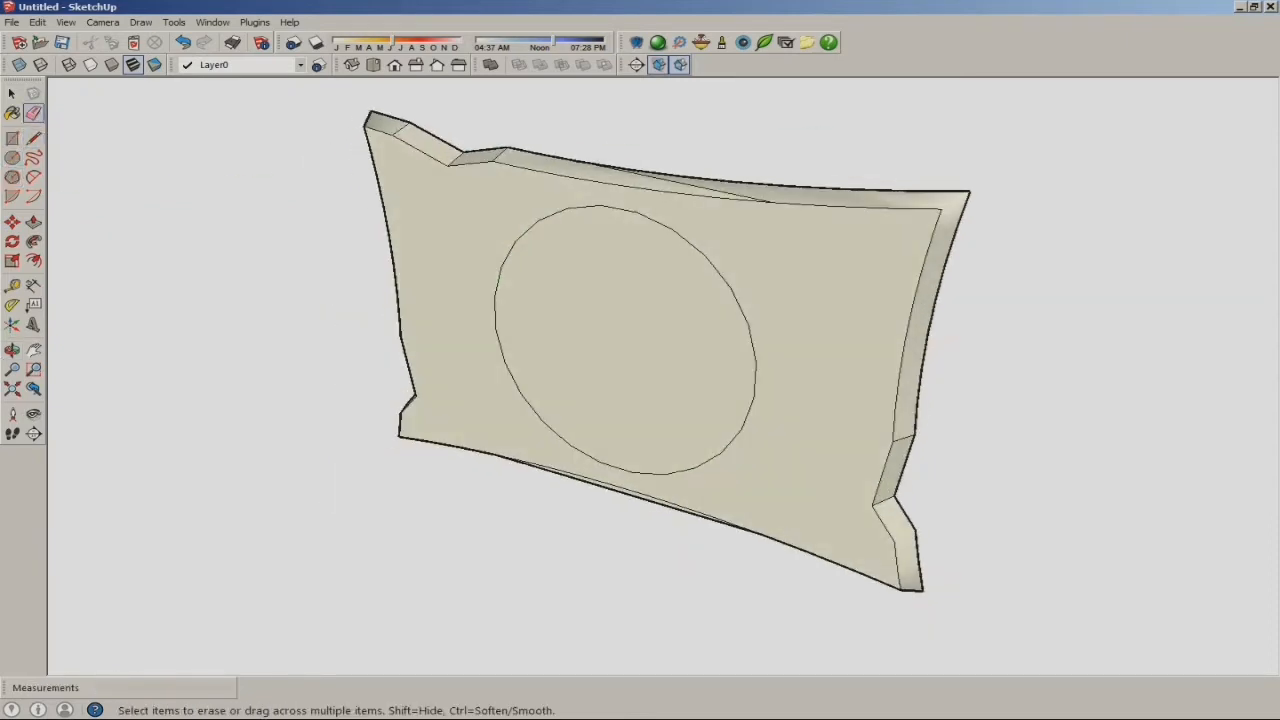
middle_click_drag(690, 340, 580, 420)
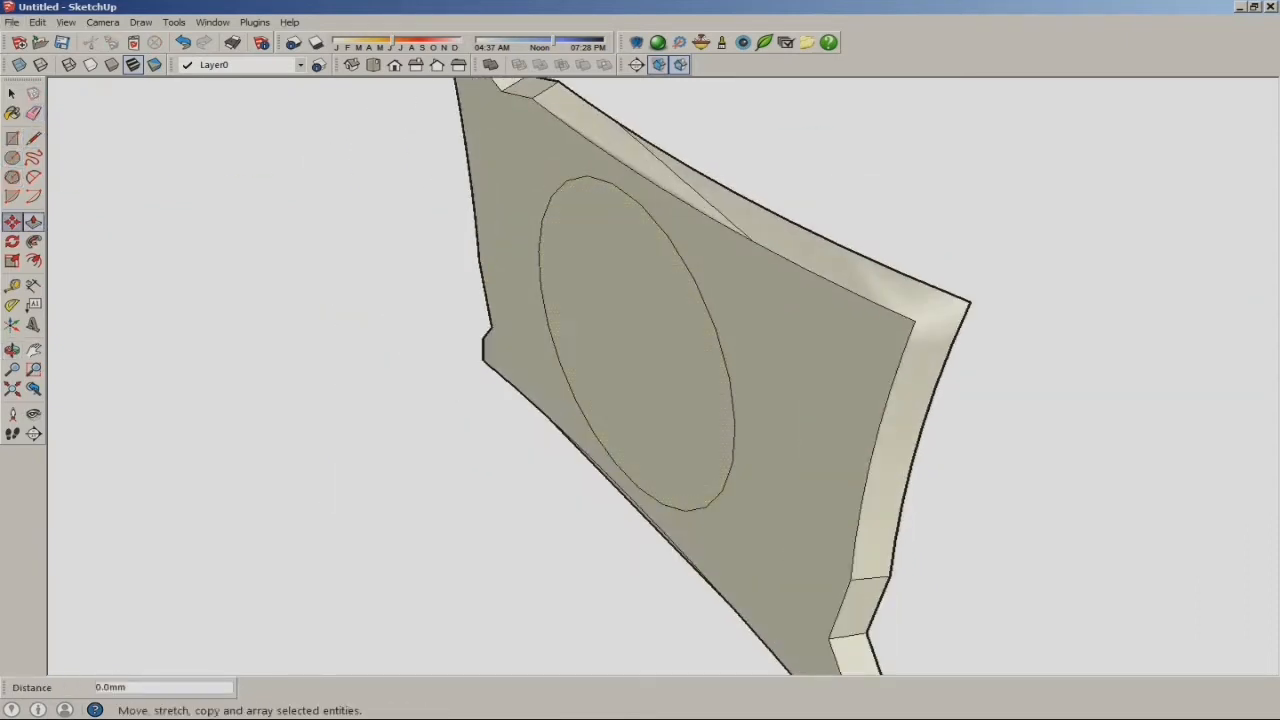
left_click(600, 305)
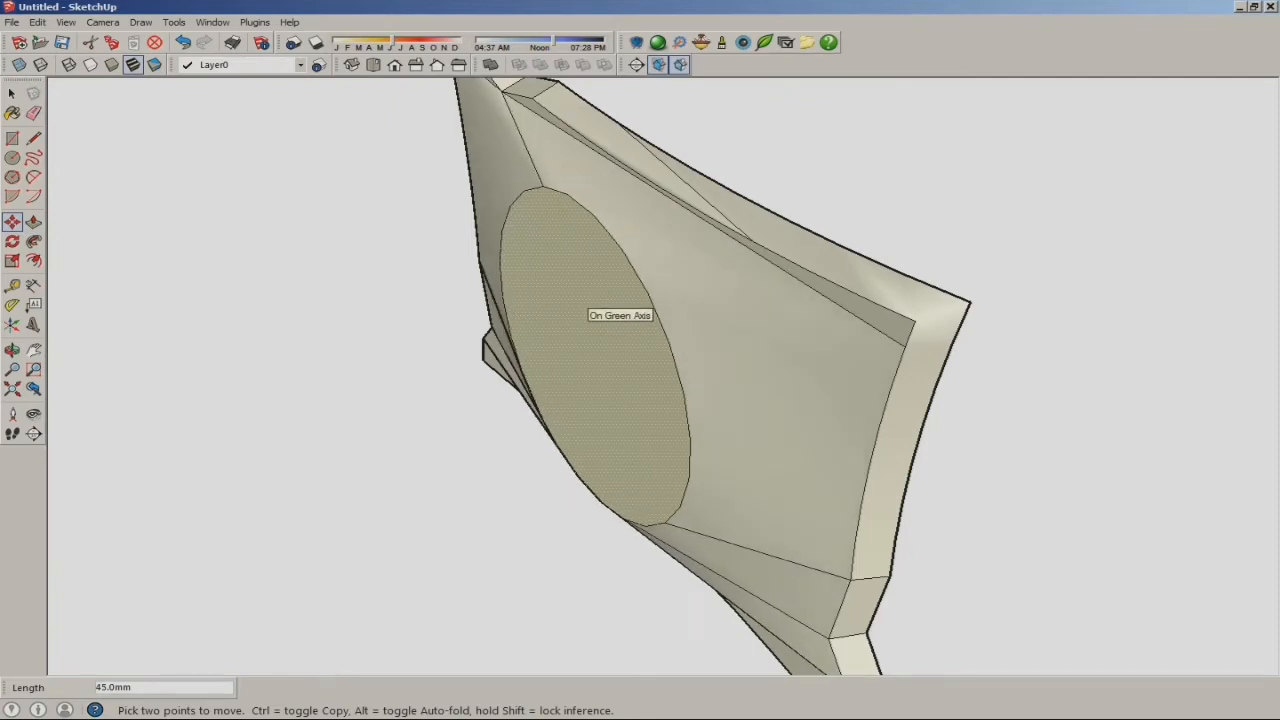
type("30")
key("Return")
- Draw a smaller circle at the centre of the raised circular face and move its face further outward
middle_click_drag(575, 305, 734, 389)
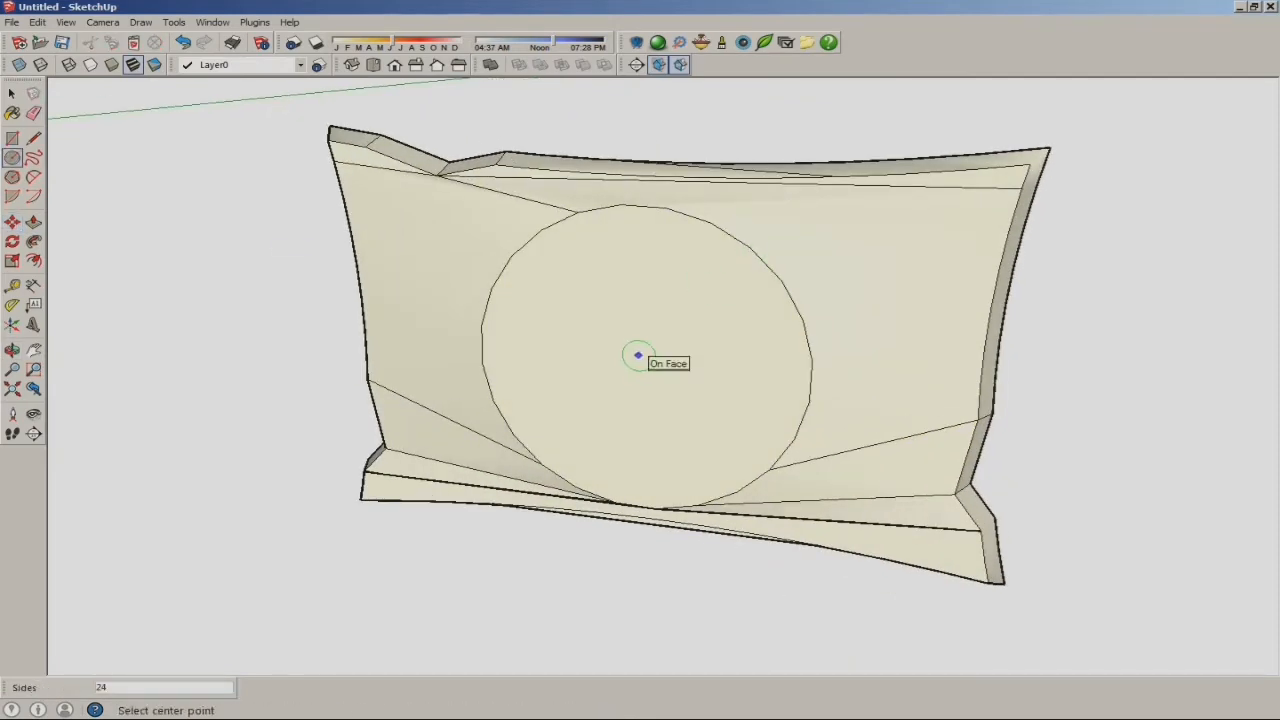
left_click(711, 319)
key("m")
middle_click_drag(634, 389, 588, 407)
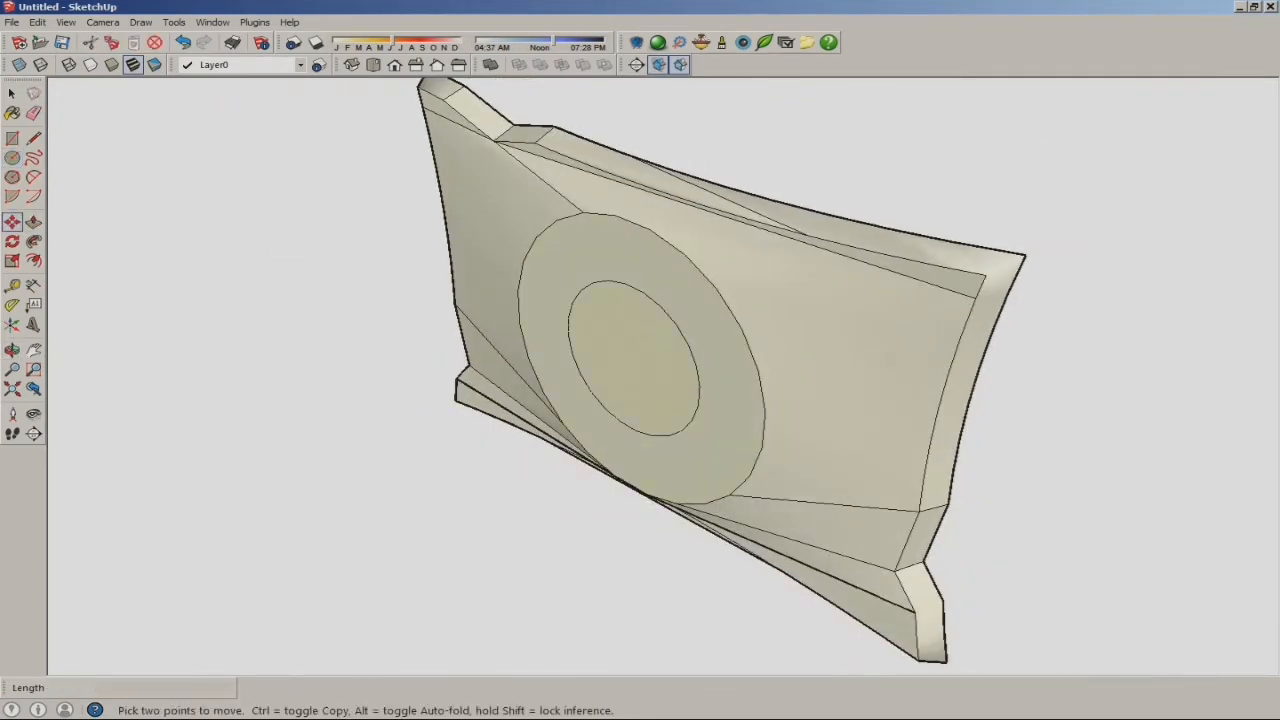
left_click(645, 330)
left_click(626, 338)
- Soften the bevel and fold edges at the pillow's creased upper corner and along its upper edge
scroll(628, 342, "down", 2)
middle_click_drag(628, 342, 630, 295)
scroll(480, 220, "up", 4)
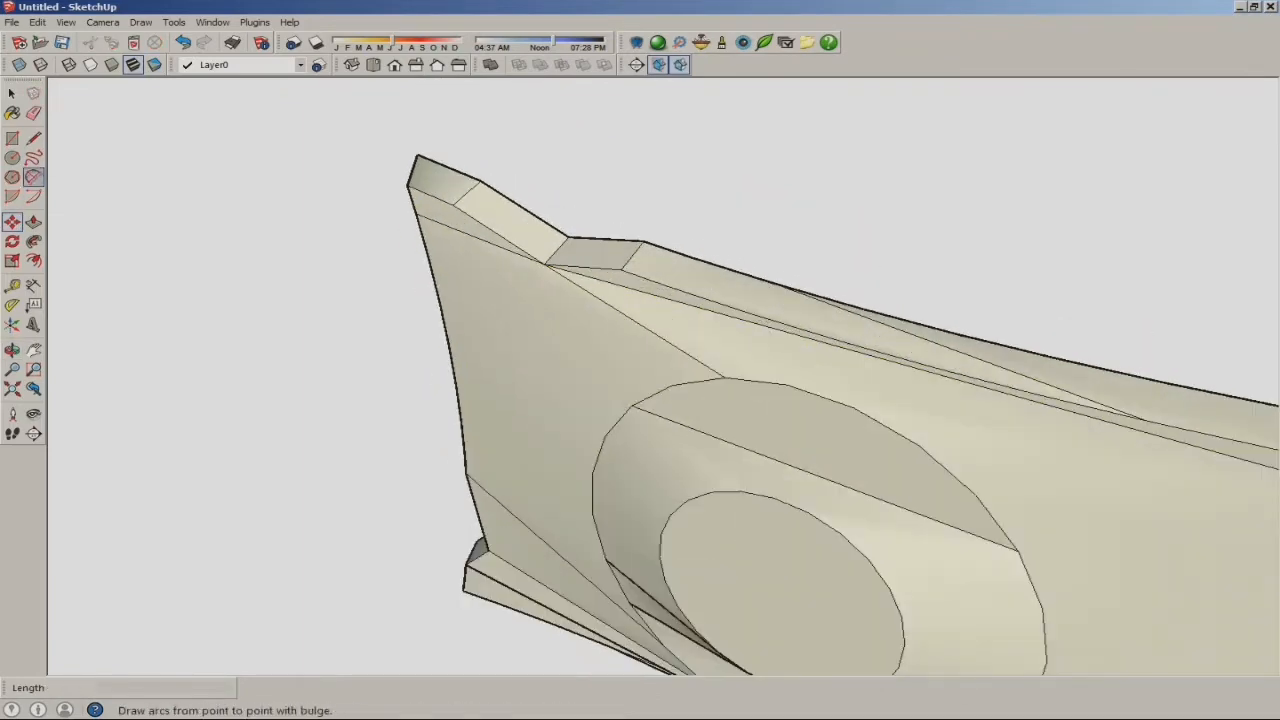
left_click(34, 113)
scroll(460, 205, "up", 3)
left_click_drag(452, 180, 480, 245, "ctrl")
scroll(590, 286, "up", 2)
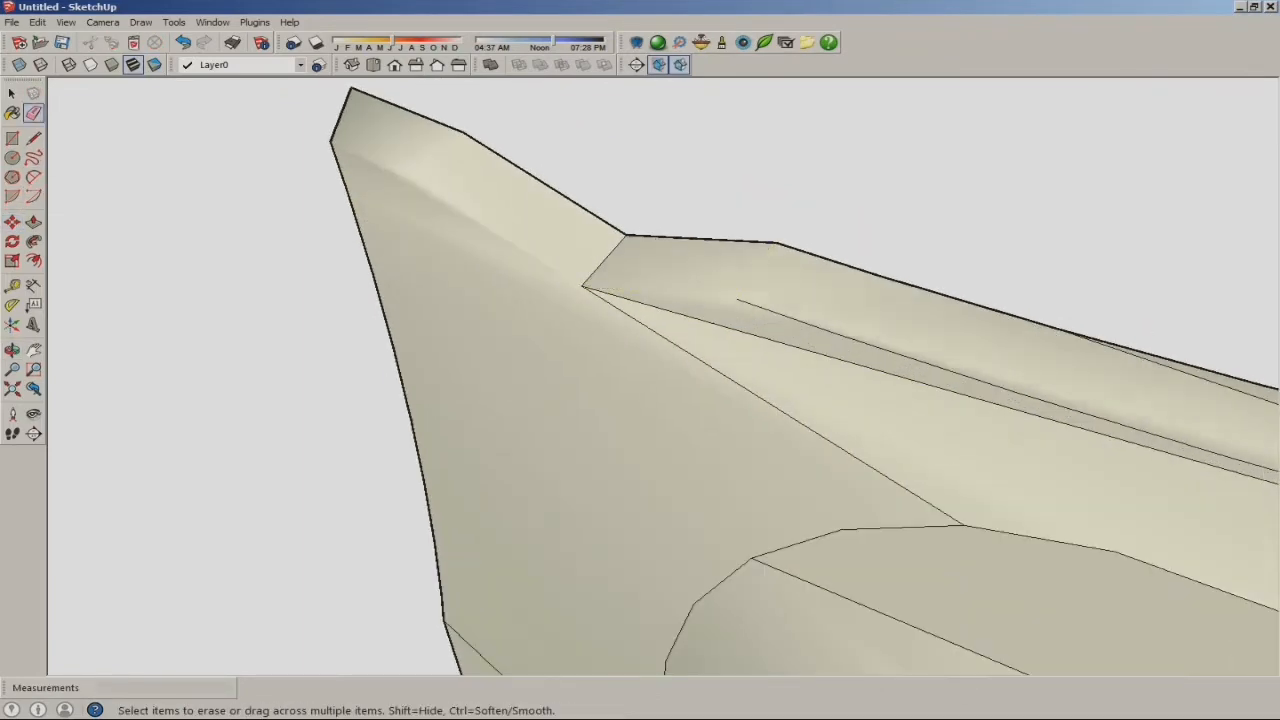
left_click_drag(850, 320, 750, 410, "ctrl")
- Soften both circles, the fold lines around them and the side bevel edges on the pillow's front
scroll(500, 270, "down", 5)
middle_click_drag(560, 330, 670, 290)
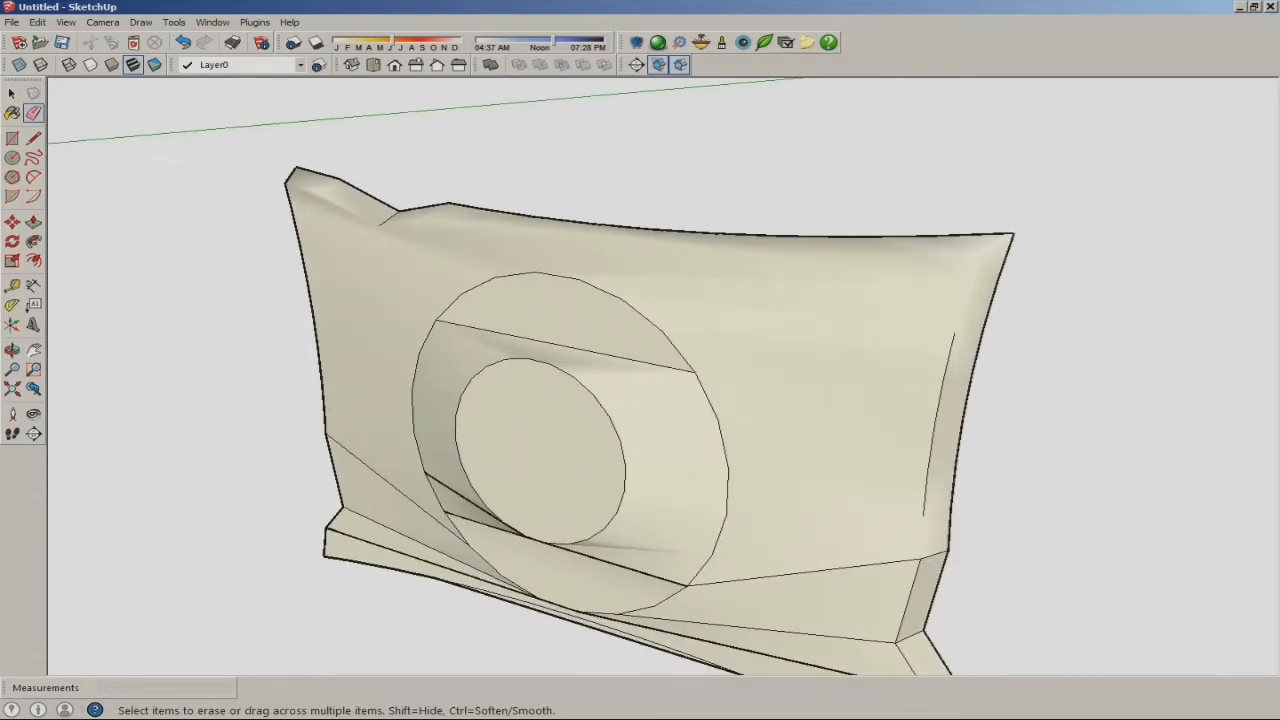
left_click_drag(890, 600, 925, 598, "ctrl")
scroll(932, 390, "down", 3)
scroll(682, 370, "up", 1)
mouse_move(822, 425)
left_mouse_down("ctrl")
mouse_move(735, 350)
mouse_move(602, 390)
left_mouse_up("ctrl")
scroll(648, 306, "down", 3)
left_click_drag(690, 395, 714, 430, "ctrl")
scroll(650, 400, "up", 2)
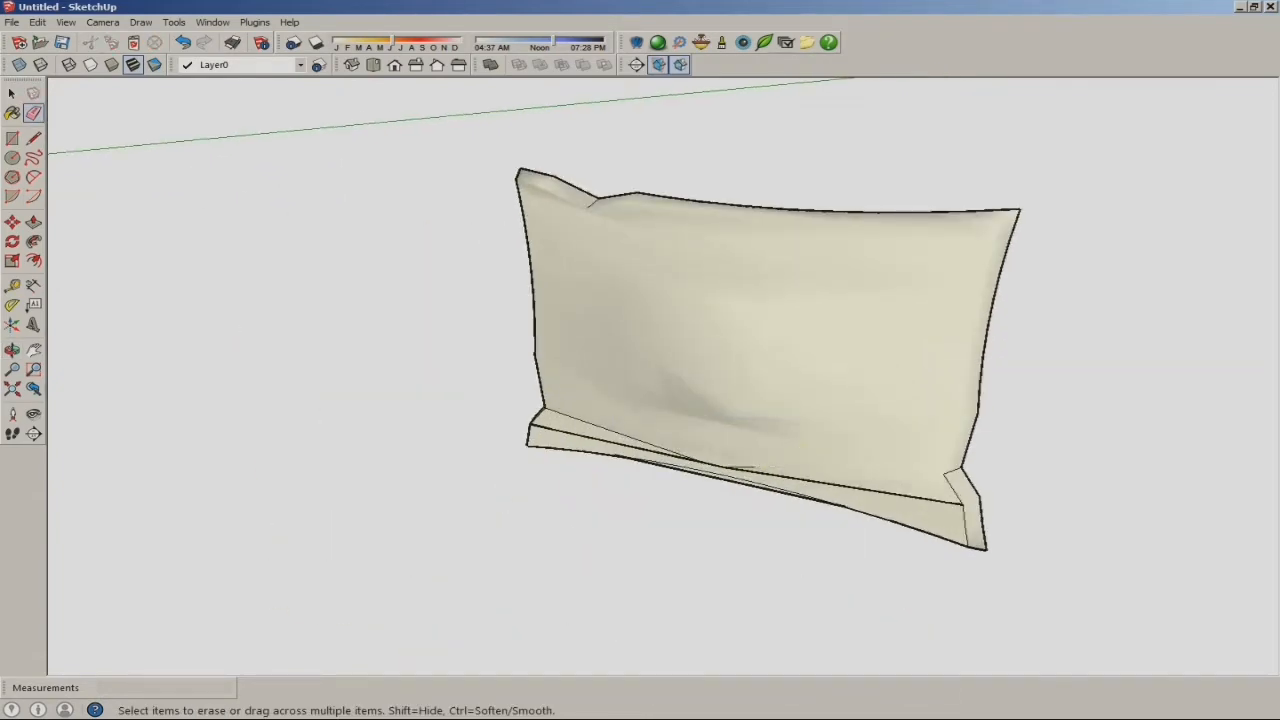
- Soften the fold lines at the pillow's two lower corners
middle_click_drag(600, 380, 800, 340)
middle_click_drag(620, 340, 700, 370)
scroll(660, 250, "up", 3)
left_click_drag(820, 500, 524, 300, "ctrl")
scroll(679, 295, "down", 3)
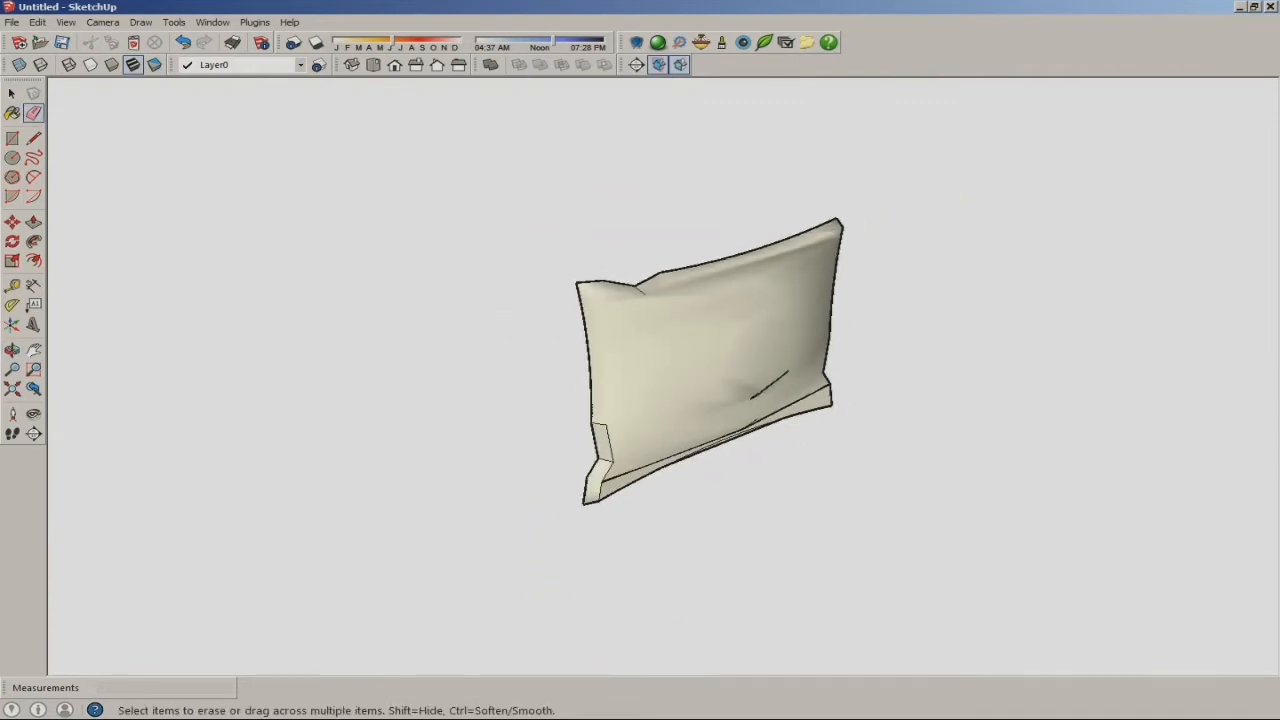
middle_click_drag(600, 420, 650, 370)
scroll(610, 420, "up", 3)
left_click_drag(618, 374, 619, 388, "ctrl")
- Soften the bevel edges and remaining fold lines along the pillow's lower edge
mouse_move(720, 420)
middle_mouse_down()
mouse_move(640, 310)
mouse_move(600, 300)
middle_mouse_up()
scroll(700, 400, "up", 3)
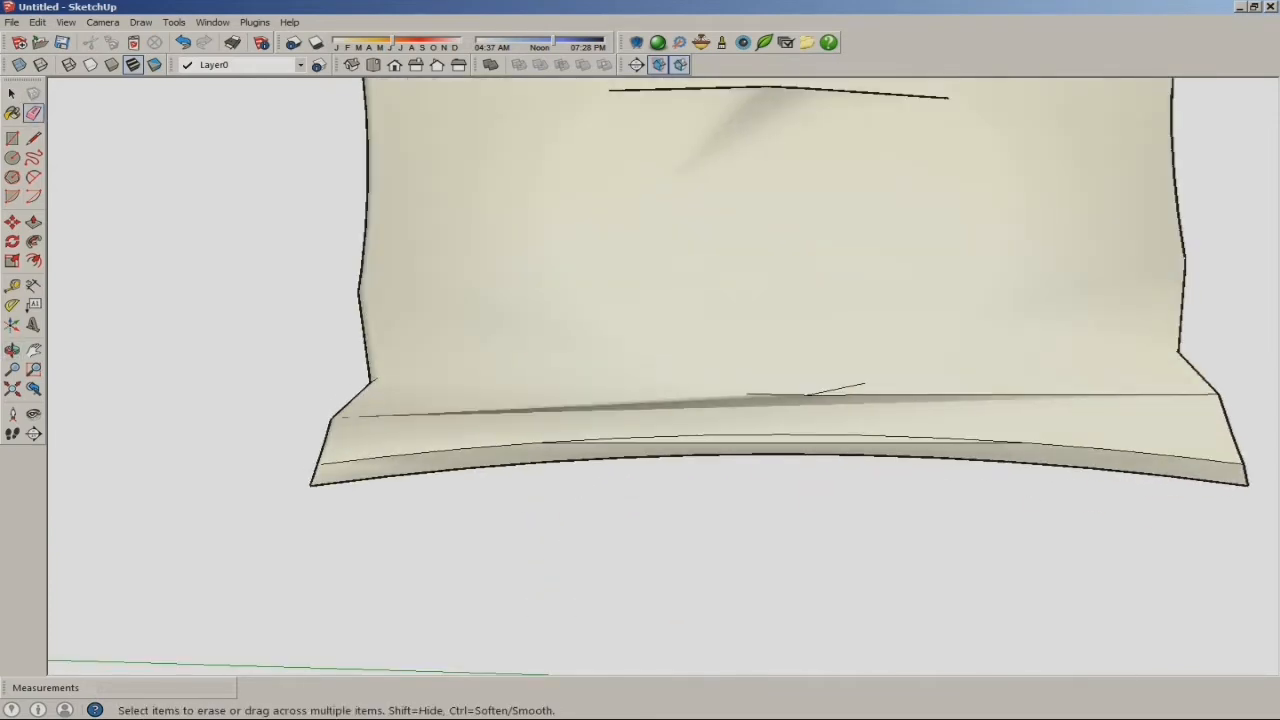
middle_click_drag(680, 400, 720, 420)
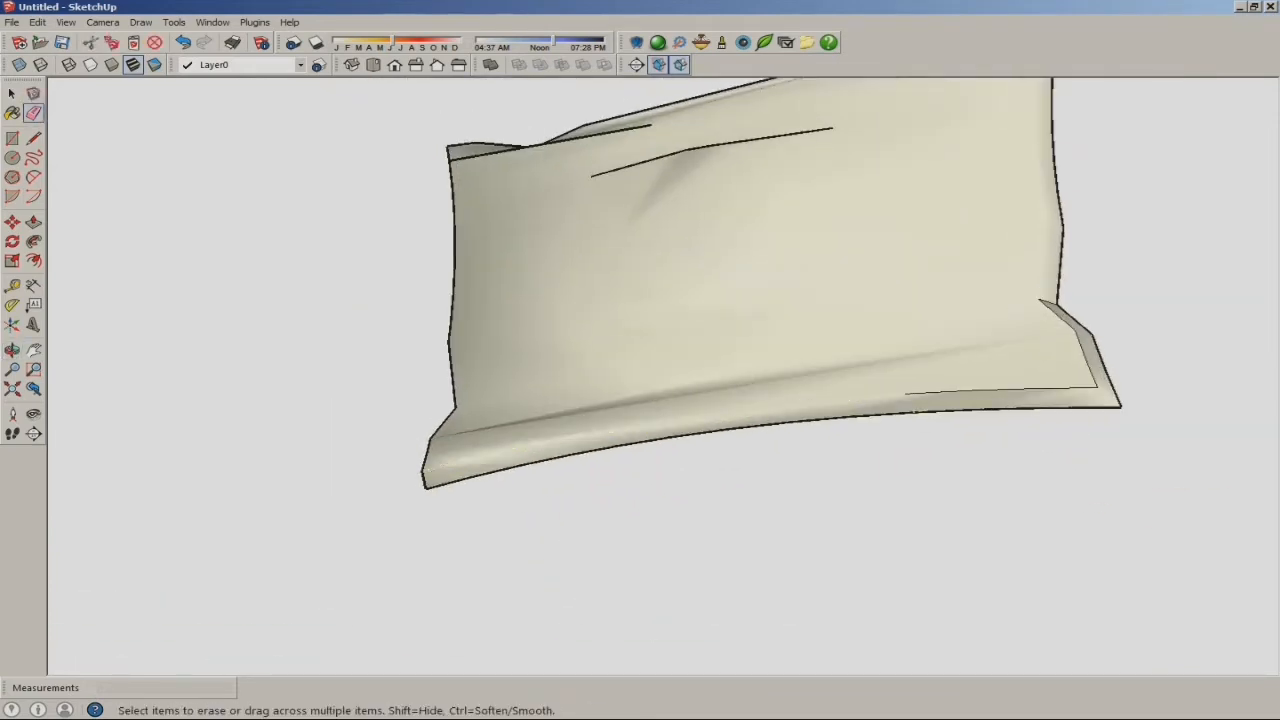
left_click_drag(990, 380, 990, 396, "ctrl")
- Select the whole pillow half and place a copy of it beside the original
middle_click_drag(860, 400, 680, 400)
middle_click_drag(780, 400, 400, 400)
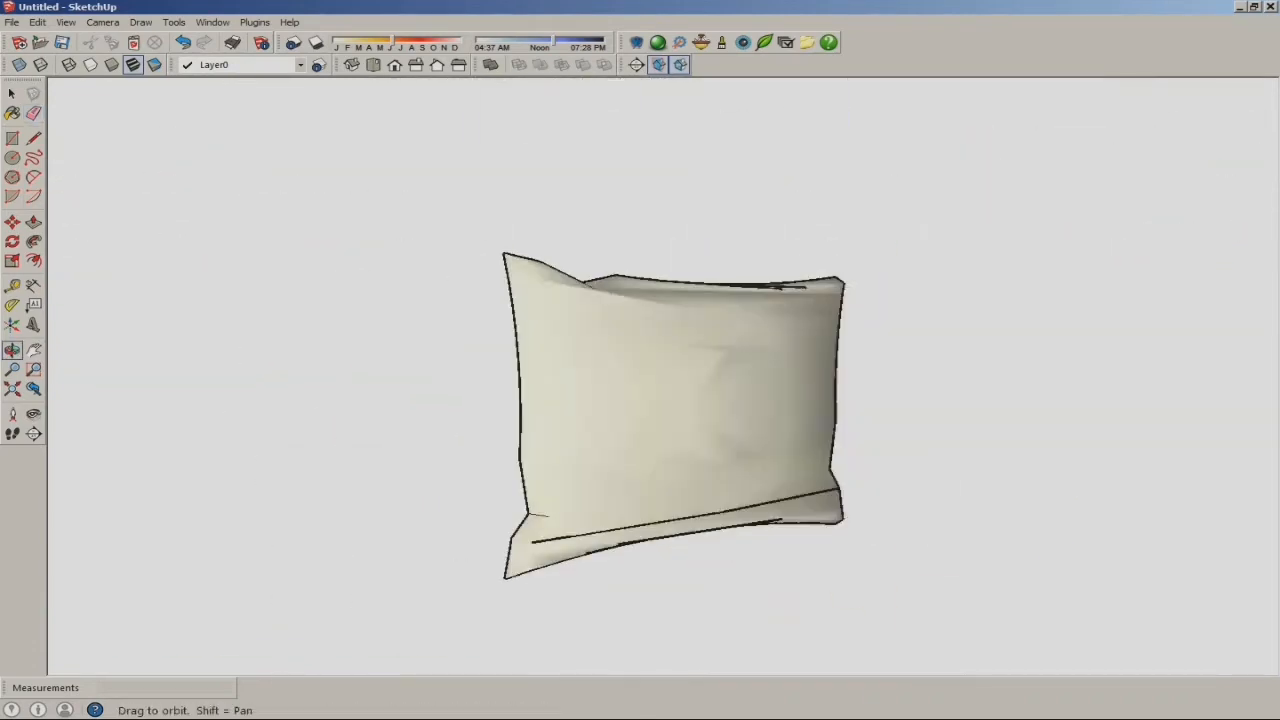
middle_click_drag(560, 370, 390, 410)
scroll(390, 400, "down", 4)
key("space")
key("ctrl")
left_click(611, 256)
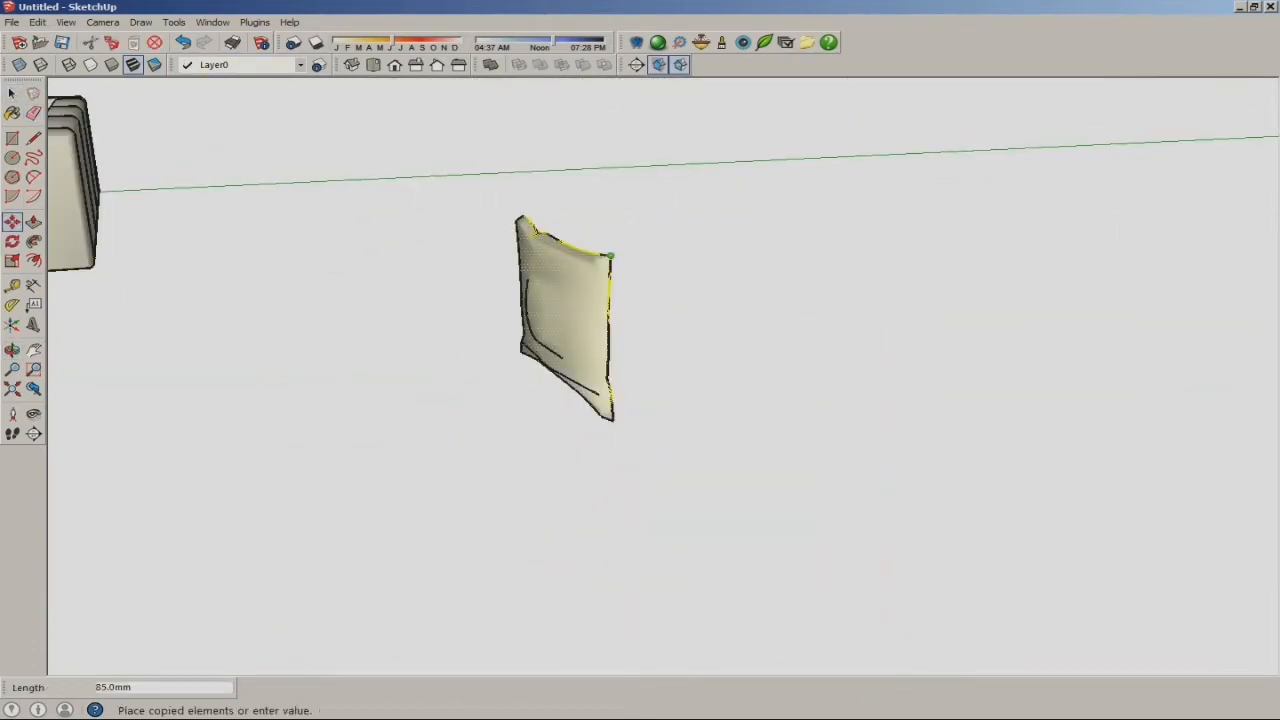
left_click(802, 246)
- Flip the copied pillow half along the green direction
middle_click_drag(802, 246, 700, 310)
right_click(728, 326)
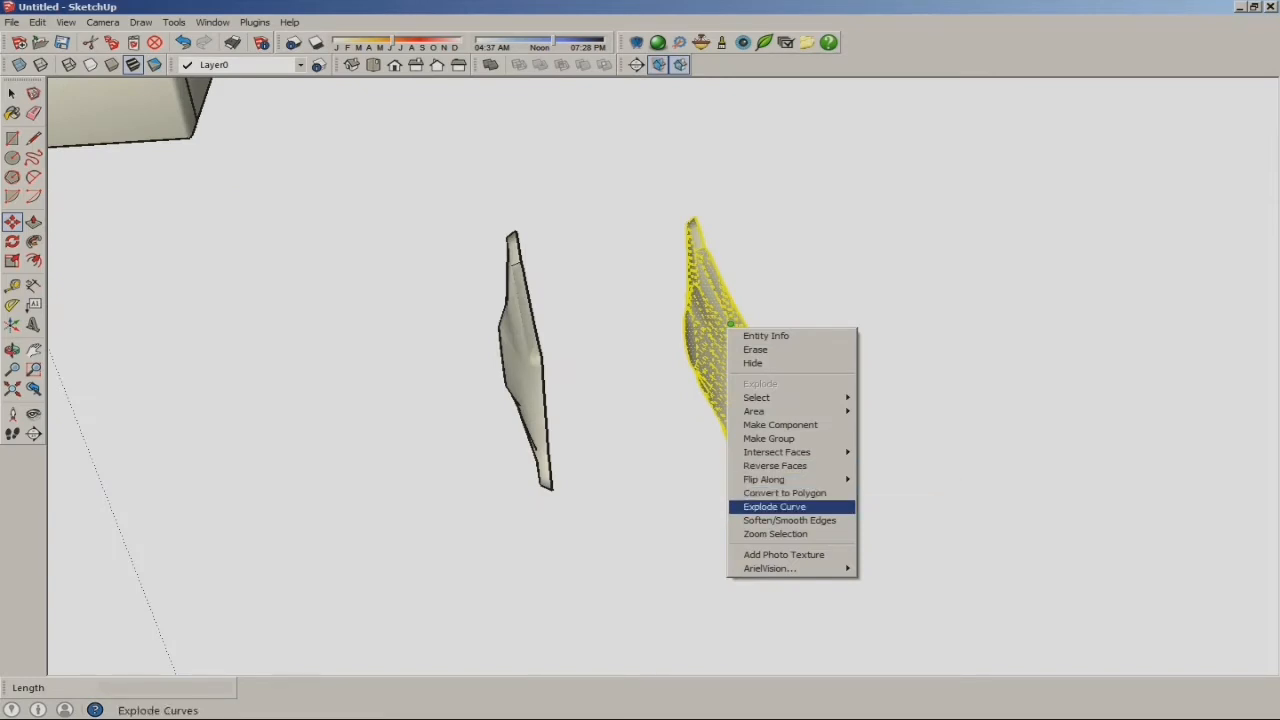
mouse_move(790, 479)
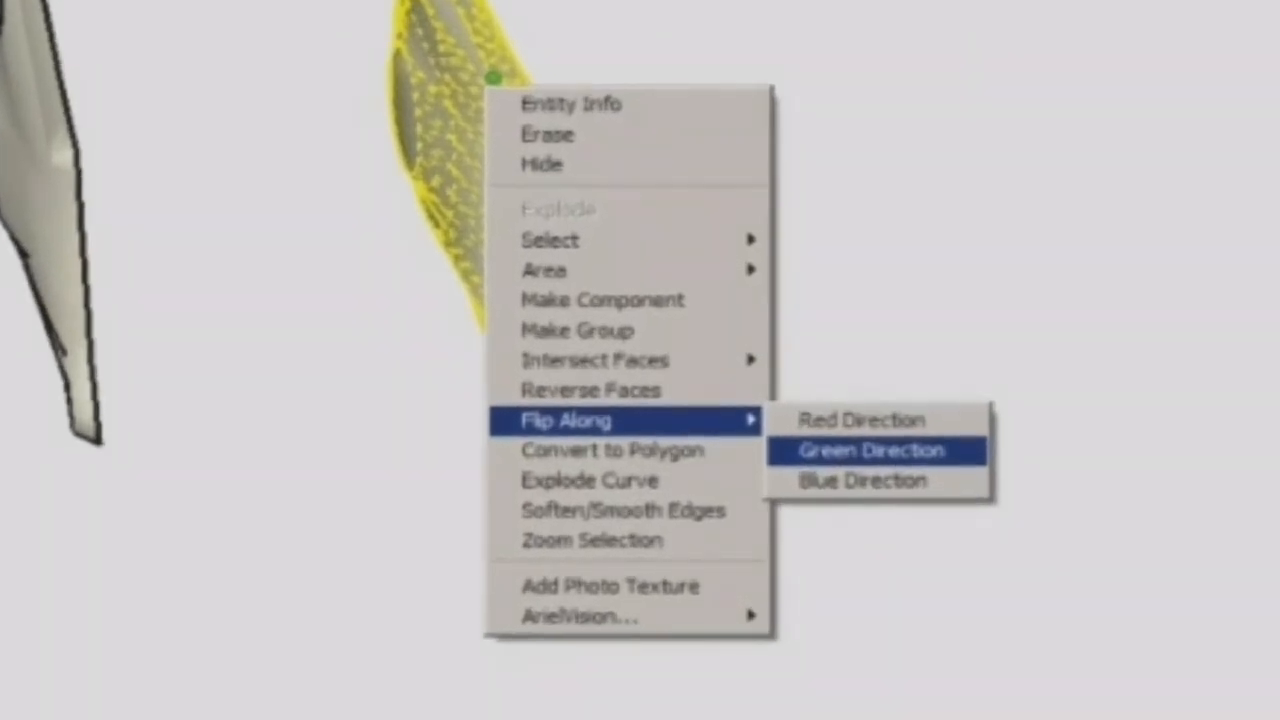
left_click(871, 450)
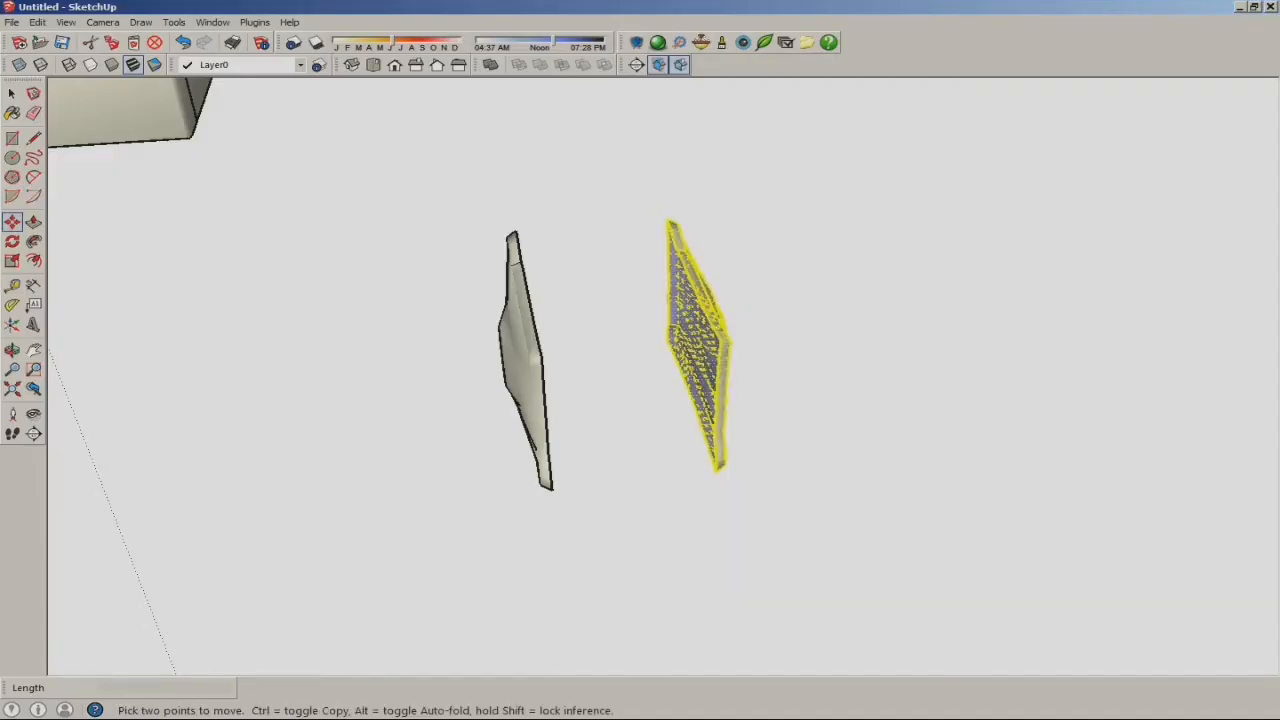
- Move the flipped half by its corner onto the matching corner of the original to join both halves back to back
scroll(728, 342, "up", 5)
middle_click_drag(728, 342, 660, 357)
left_click(660, 357)
scroll(660, 357, "down", 3)
left_click(434, 447)
scroll(434, 447, "down", 3)
middle_click_drag(434, 447, 600, 430)
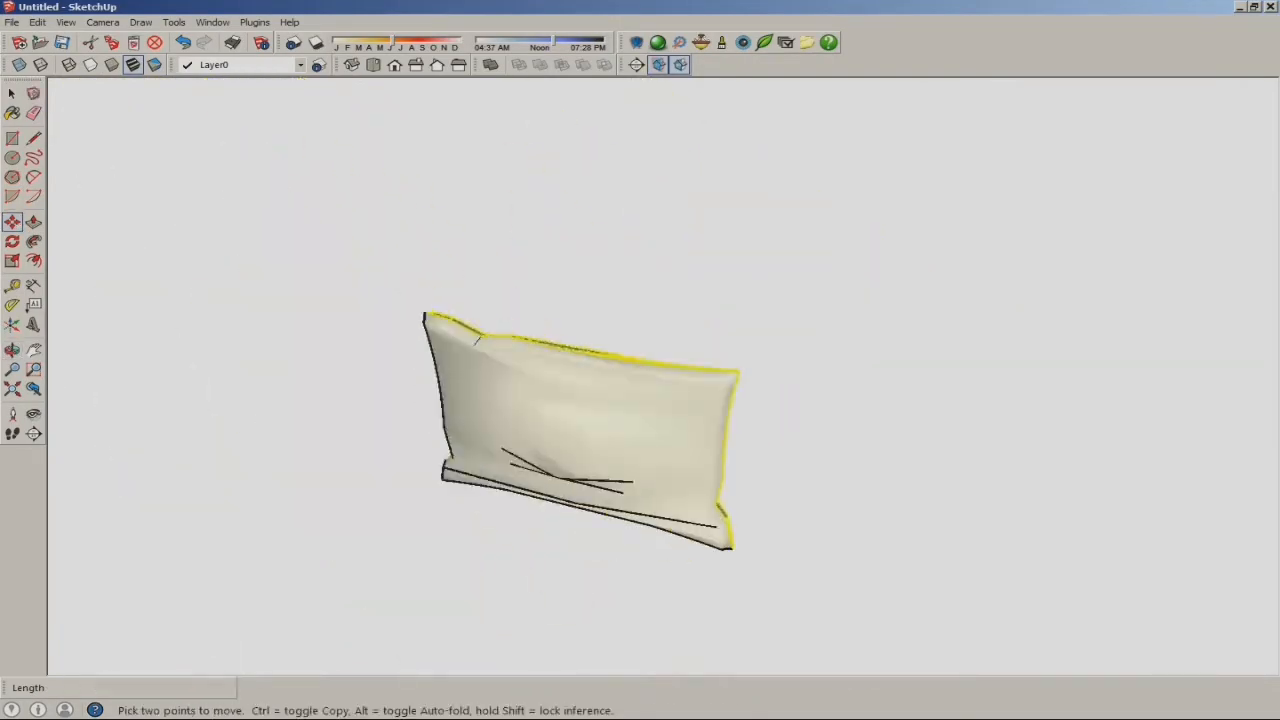
- Draw a small circle at the pillow's upper corner as the piping profile and clear the selection
middle_click_drag(477, 340, 700, 190)
scroll(700, 186, "up", 6)
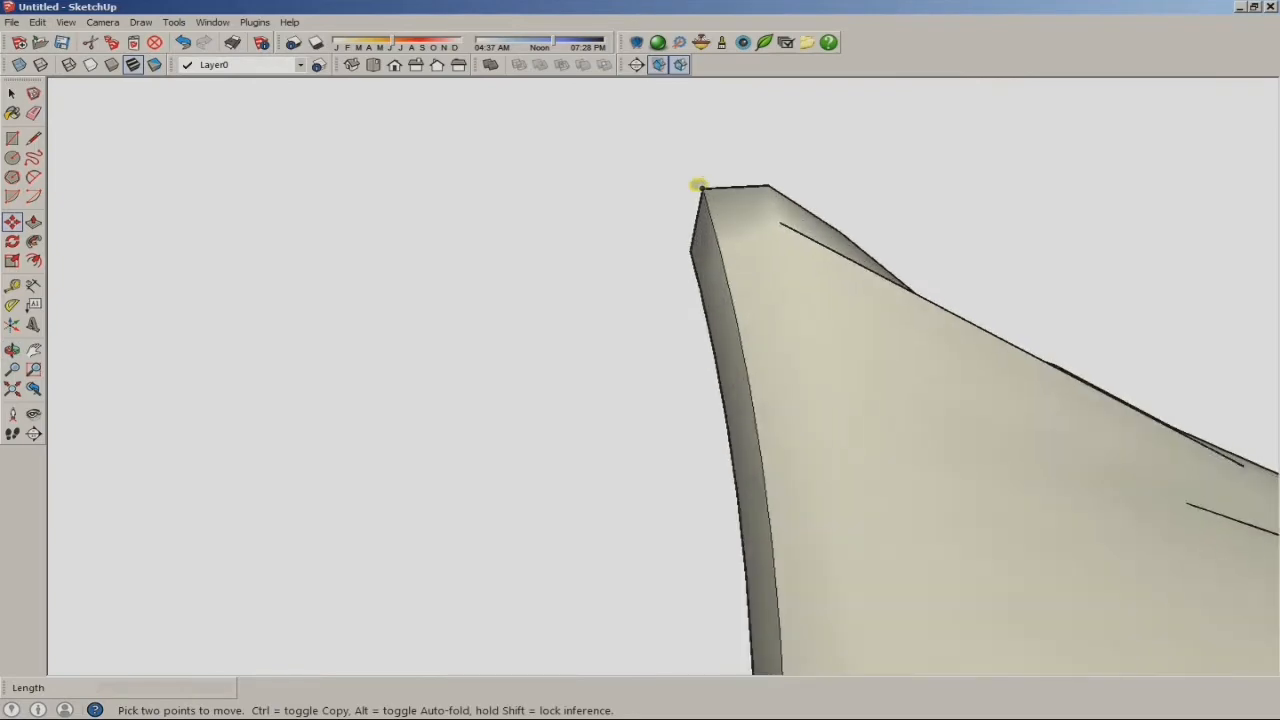
scroll(703, 188, "up", 1)
key("ctrl+t")
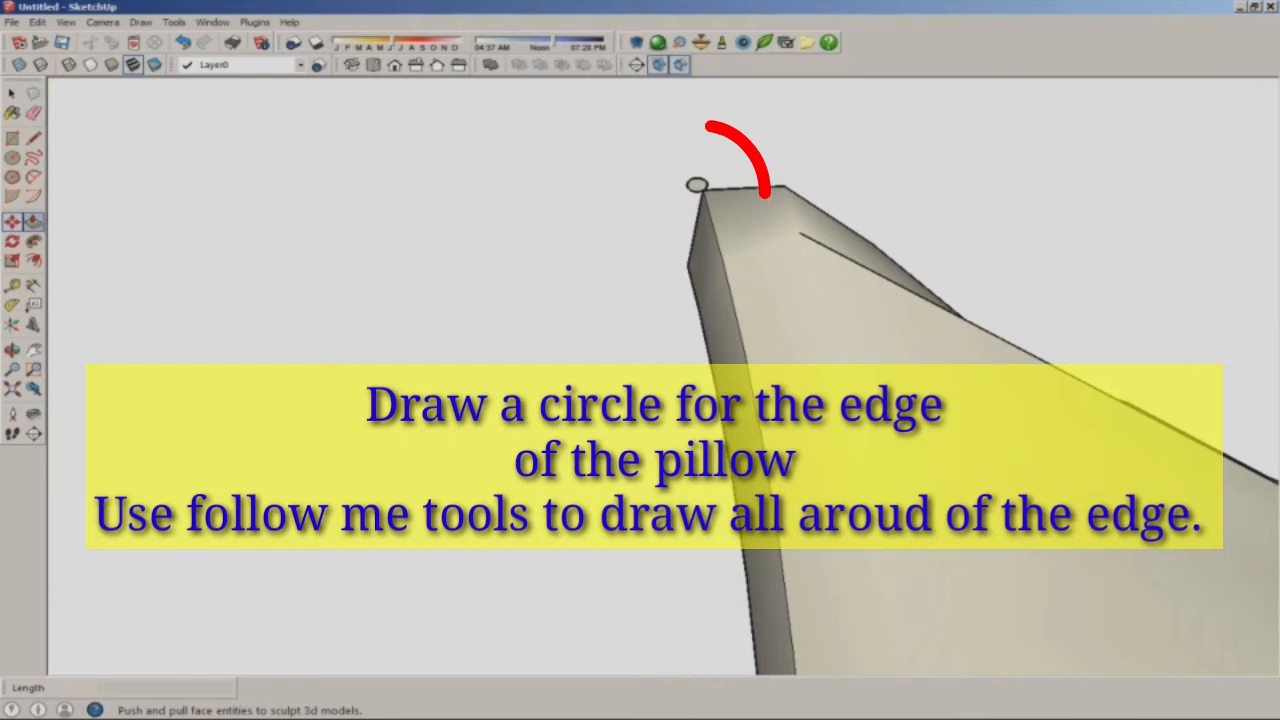
- Extrude the small circle with Follow Me along the seam around the pillow's entire outline
left_click(34, 241)
scroll(748, 419, "down", 5)
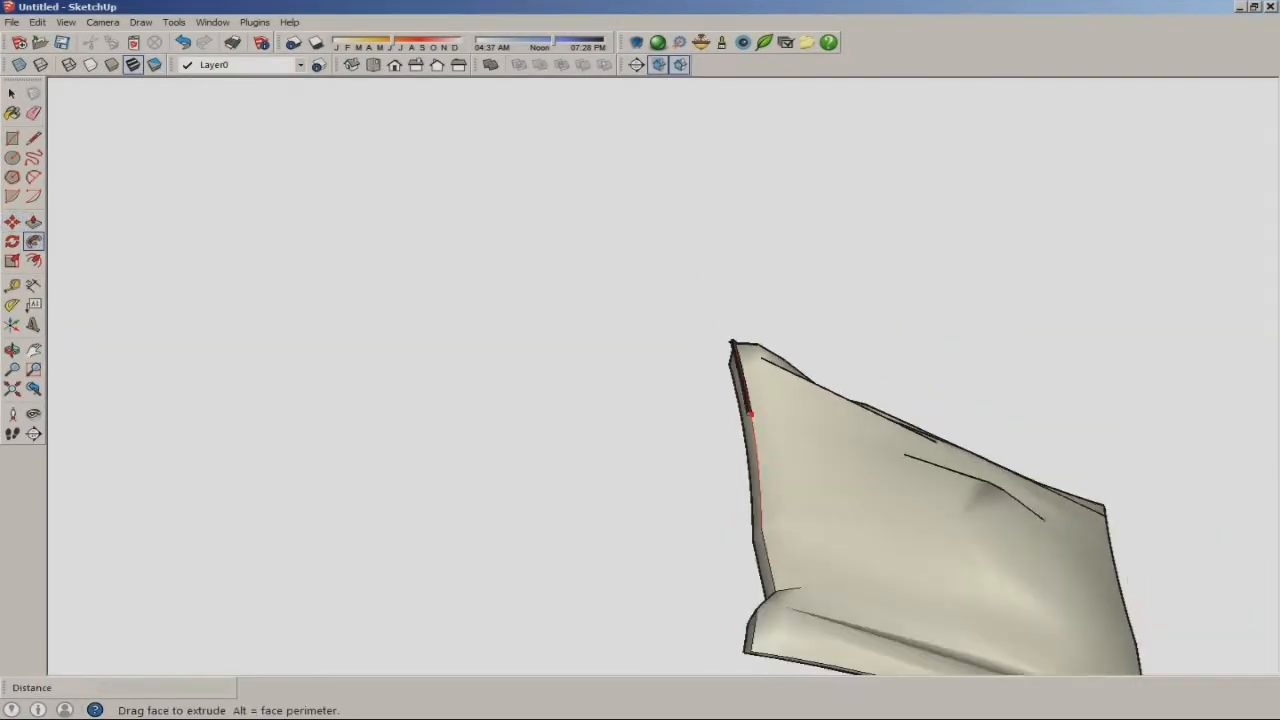
middle_click_drag(922, 614, 1050, 580)
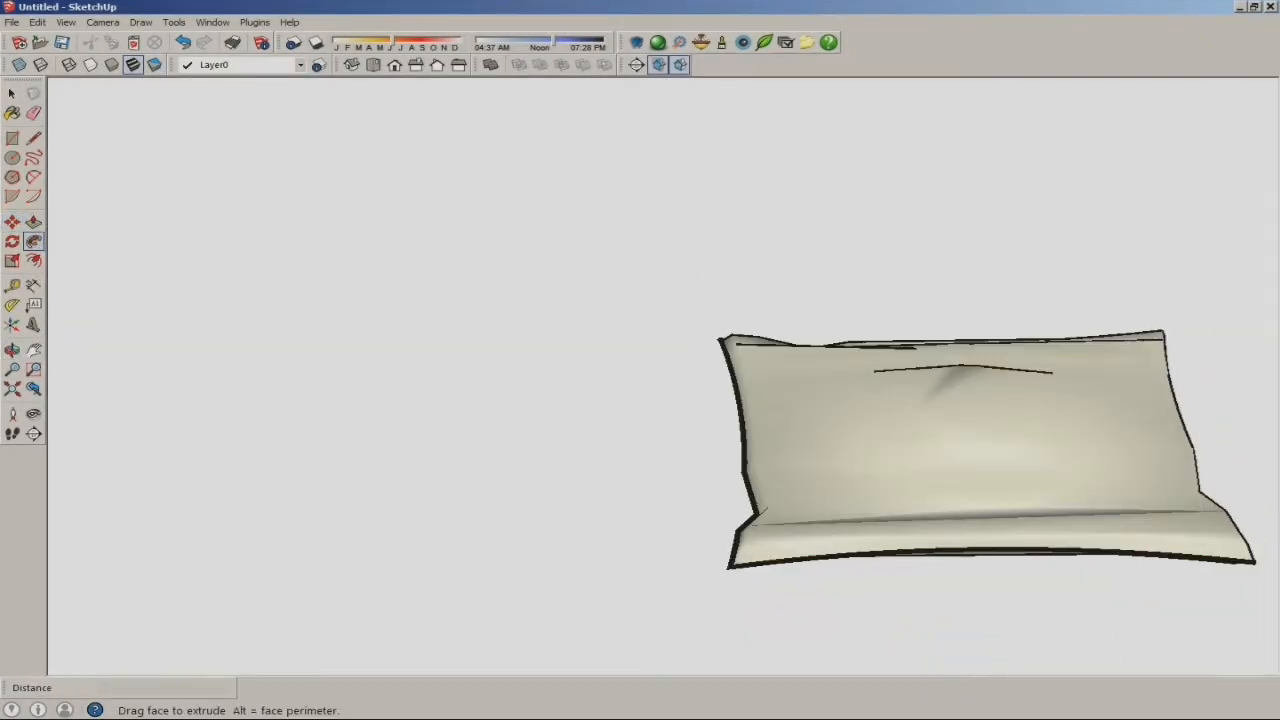
mouse_move(1240, 562)
middle_mouse_down("shift")
mouse_move(934, 613)
mouse_move(980, 642)
middle_mouse_up("shift")
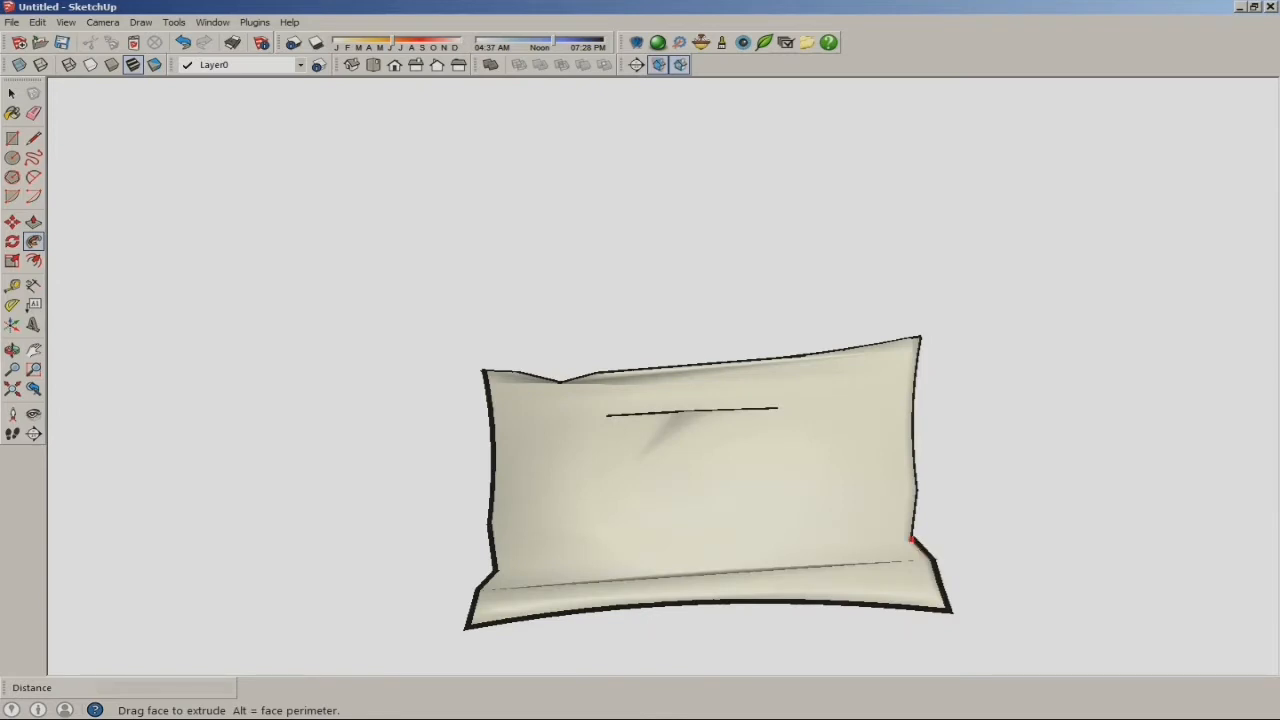
middle_click_drag(950, 372, 908, 346)
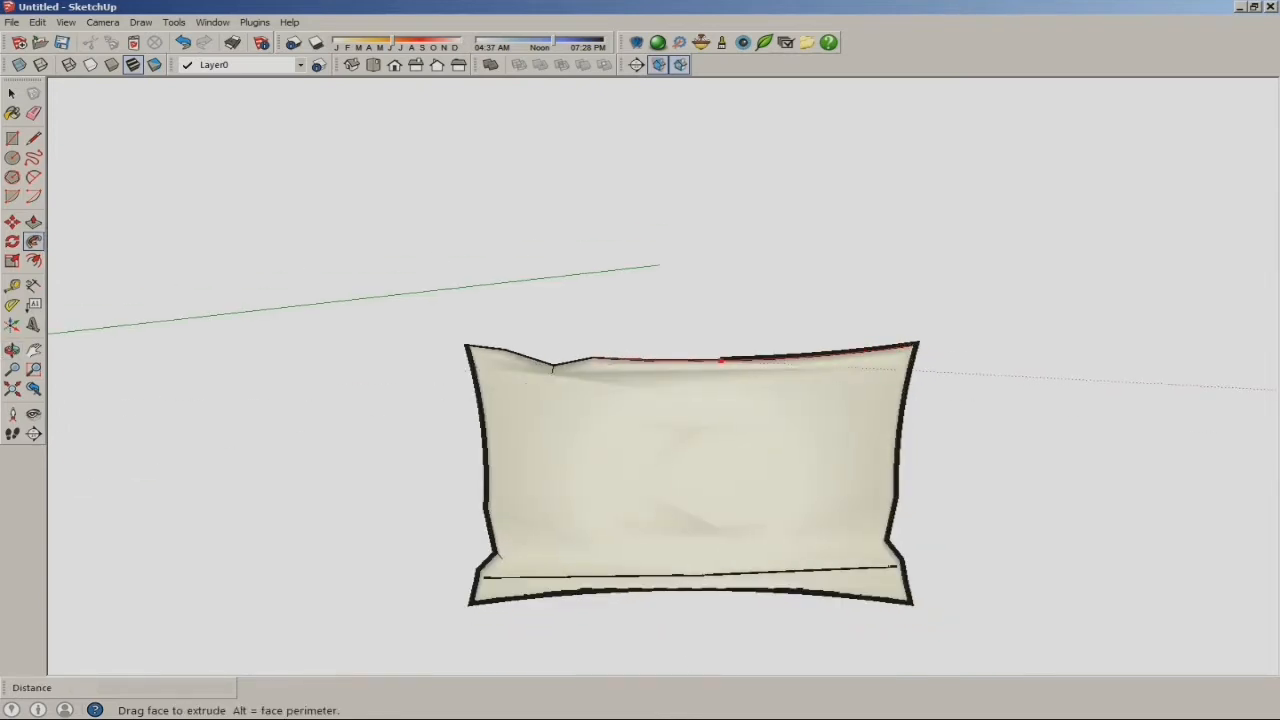
middle_click_drag(672, 360, 938, 411, "shift")
left_click(868, 399)
scroll(760, 400, "down", 1)
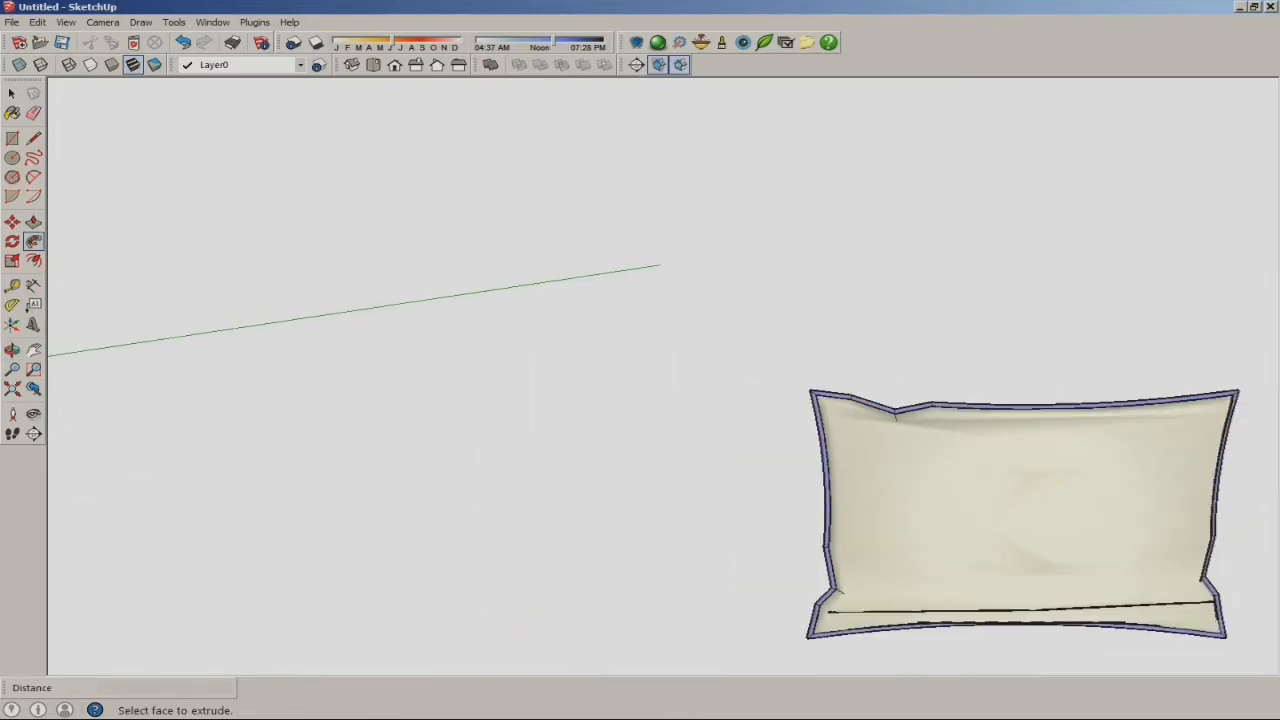
- Draw an upright rectangle beside the finished pillow, entering 450 mm for its dimension
middle_click_drag(820, 410, 745, 380)
scroll(745, 400, "down", 5)
scroll(755, 390, "up", 5)
middle_click_drag(765, 330, 775, 370)
scroll(760, 370, "down", 5)
scroll(620, 355, "down", 4)
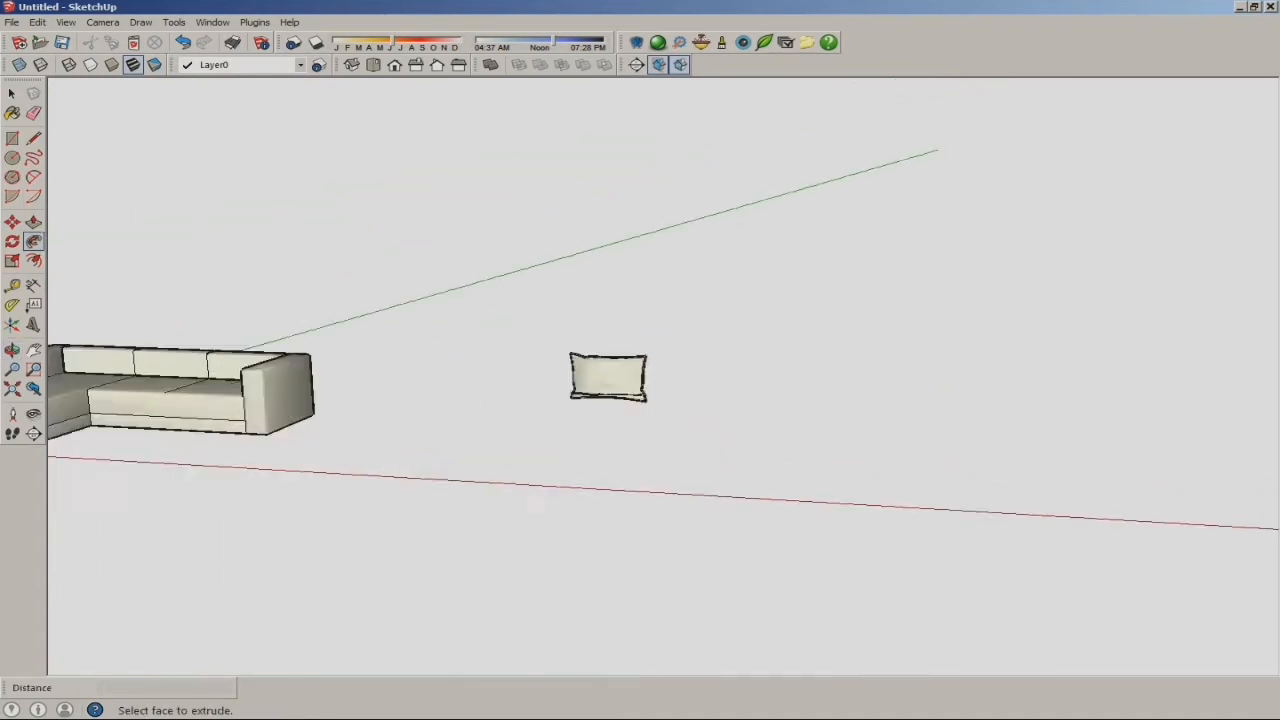
scroll(690, 362, "up", 3)
left_click(12, 139)
middle_click_drag(640, 430, 700, 405)
scroll(775, 415, "up", 3)
left_click(771, 451)
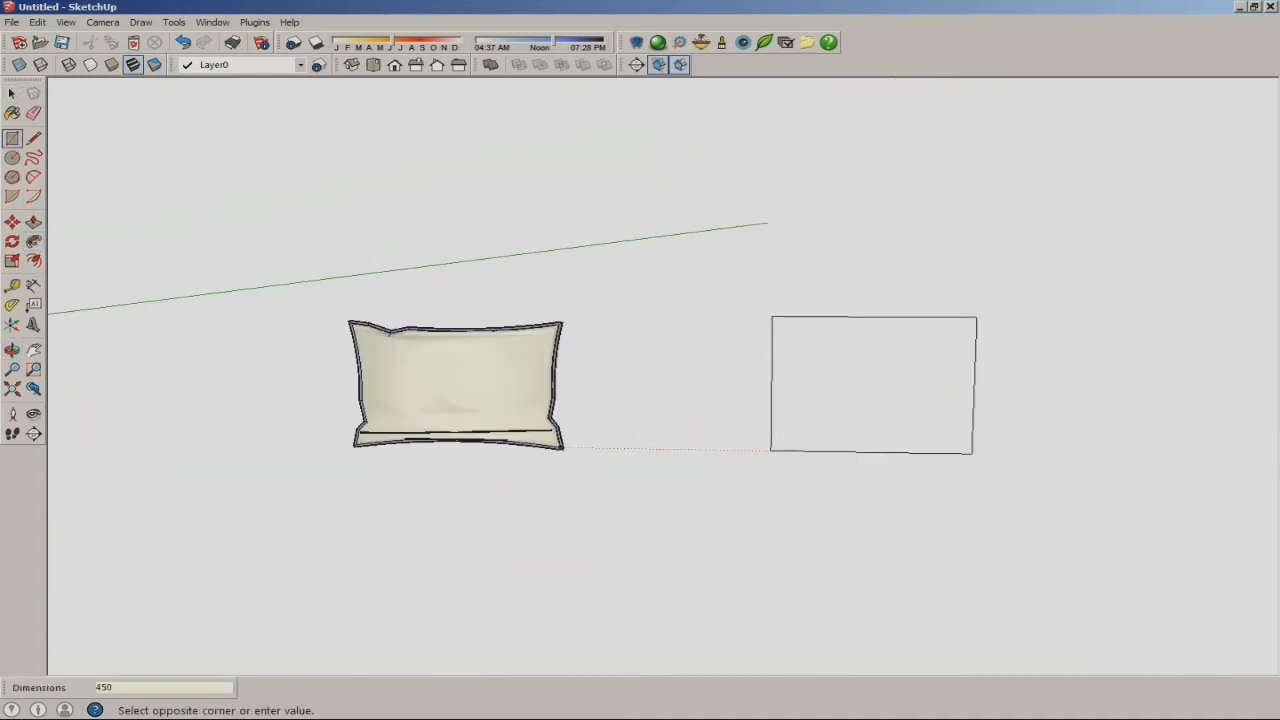
scroll(870, 382, "up", 3)
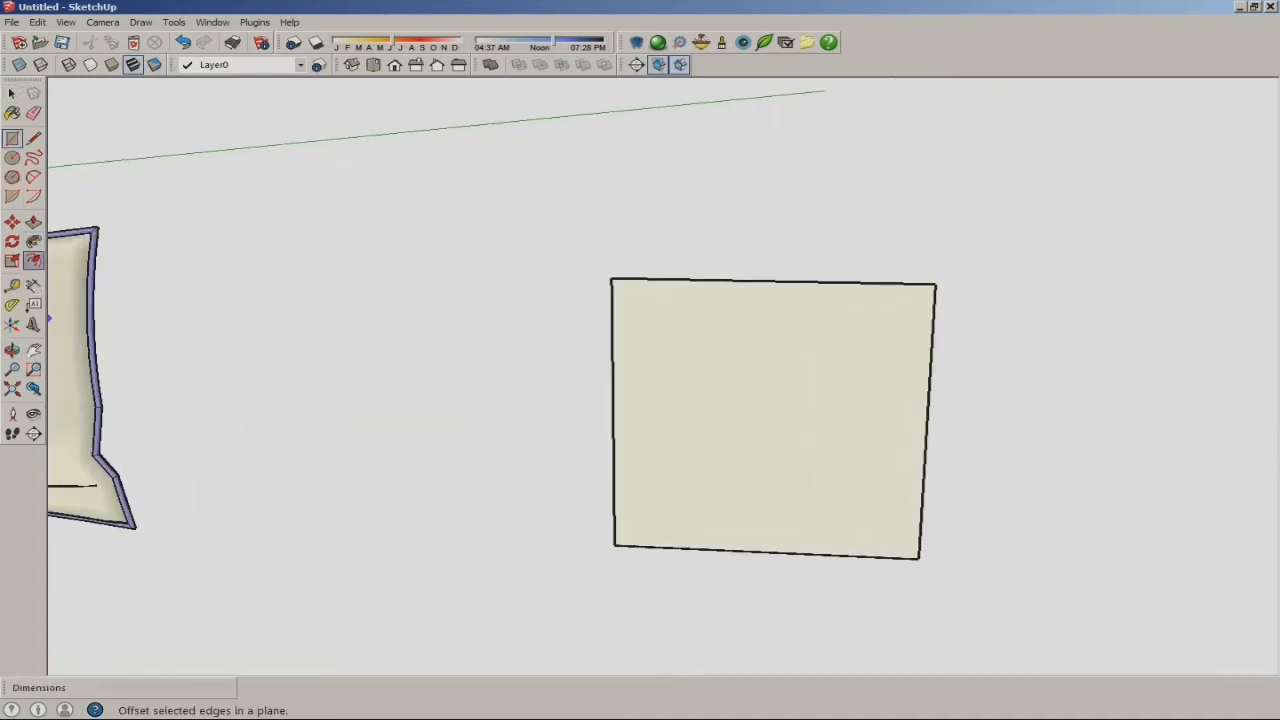
left_click(34, 261)
left_click(864, 284)
left_click(864, 296)
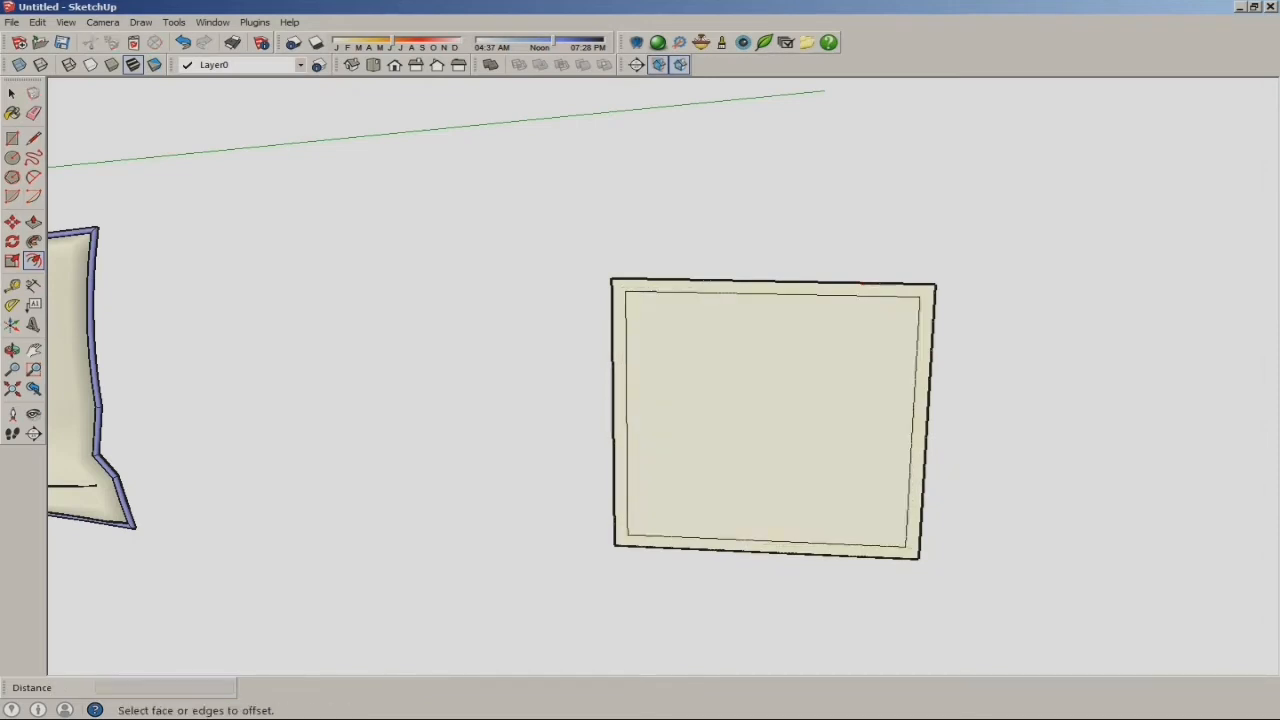
scroll(660, 297, "up", 2)
left_click(37, 22)
left_click(64, 40)
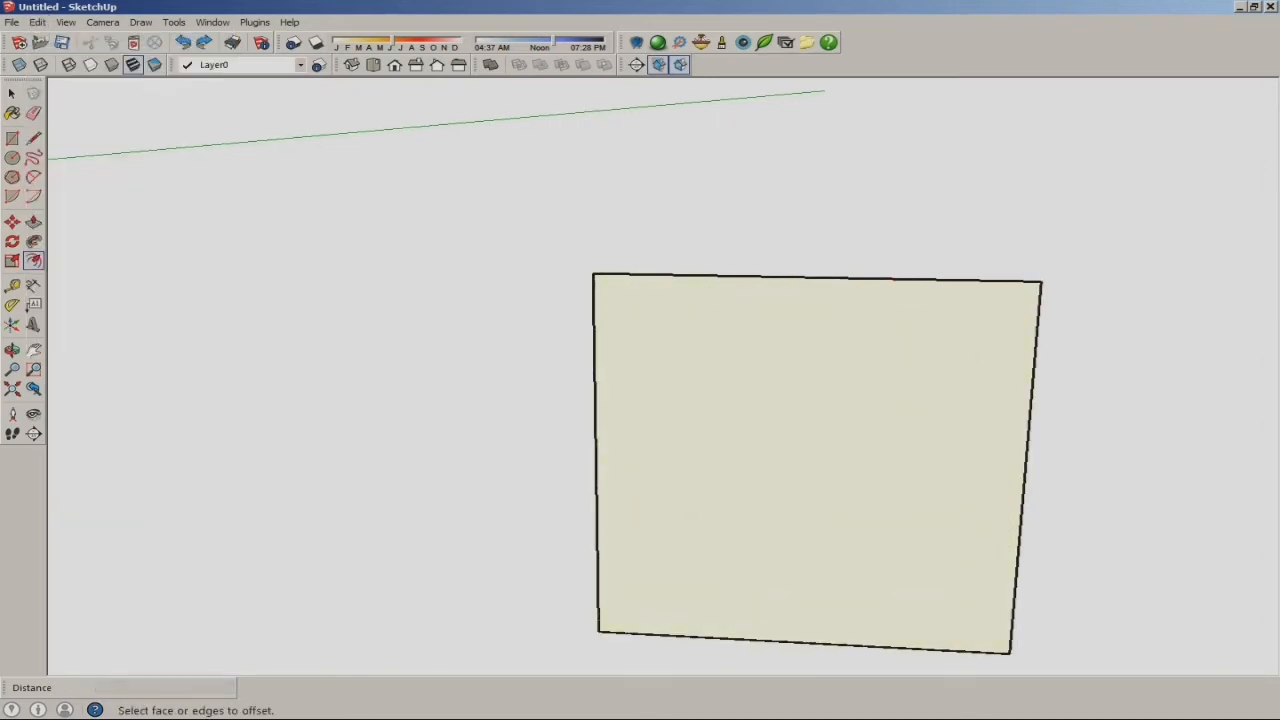
- Offset the rectangle's outline inward by 25 mm and draw an inward arc with a 25 mm bulge along each side
left_click(1038, 311)
type("25")
key("Return")
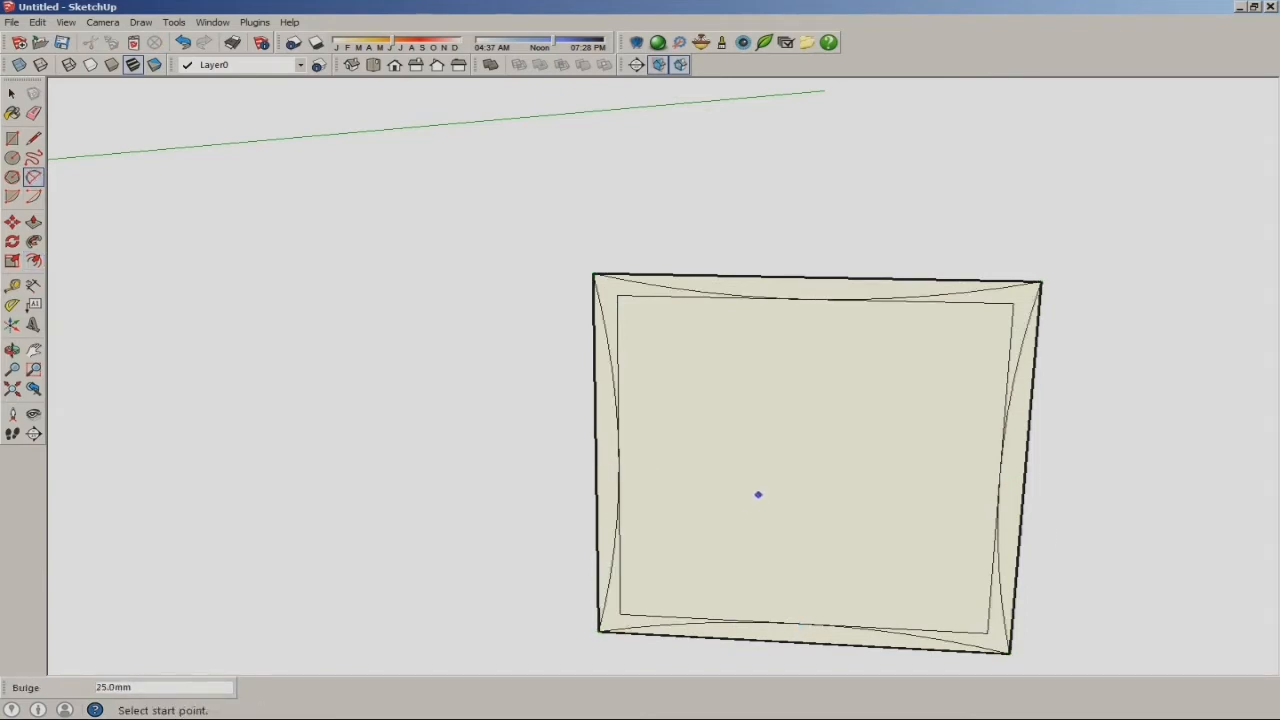
- Erase the rectangle's straight outer edges and the inner offset lines, keeping only the four arcs as outline
key("e")
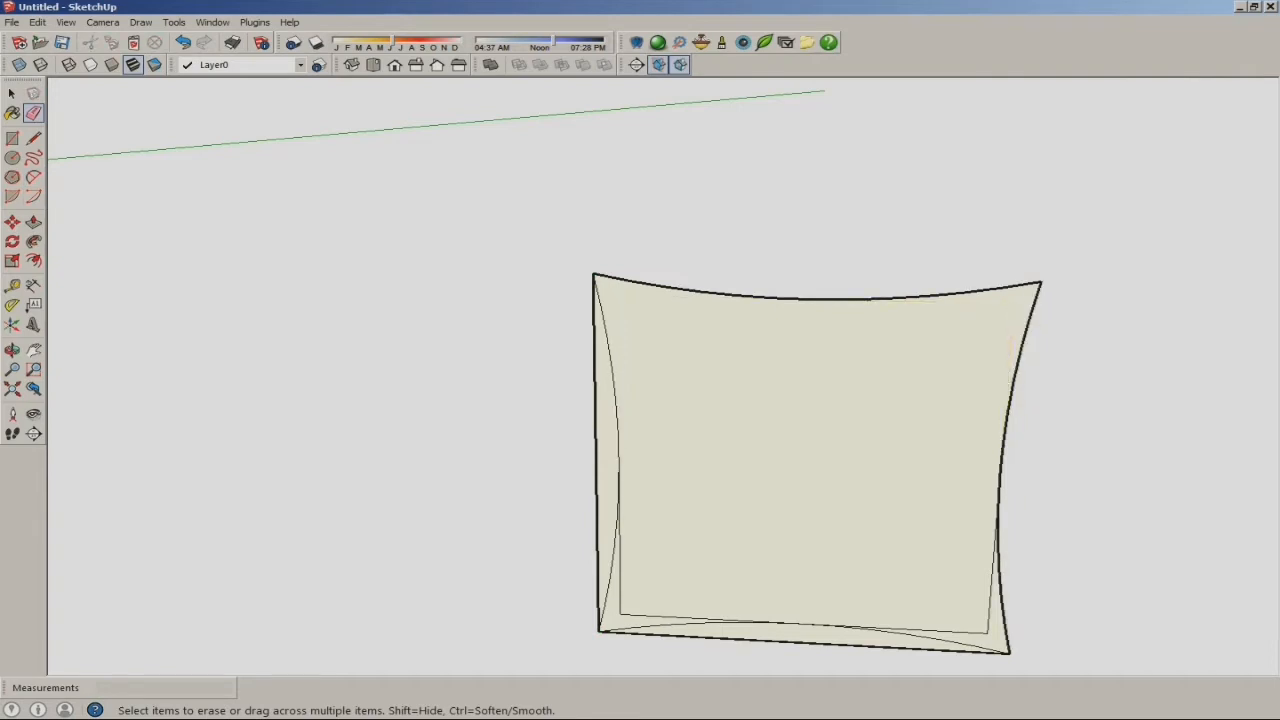
left_click(37, 22)
left_click(64, 41)
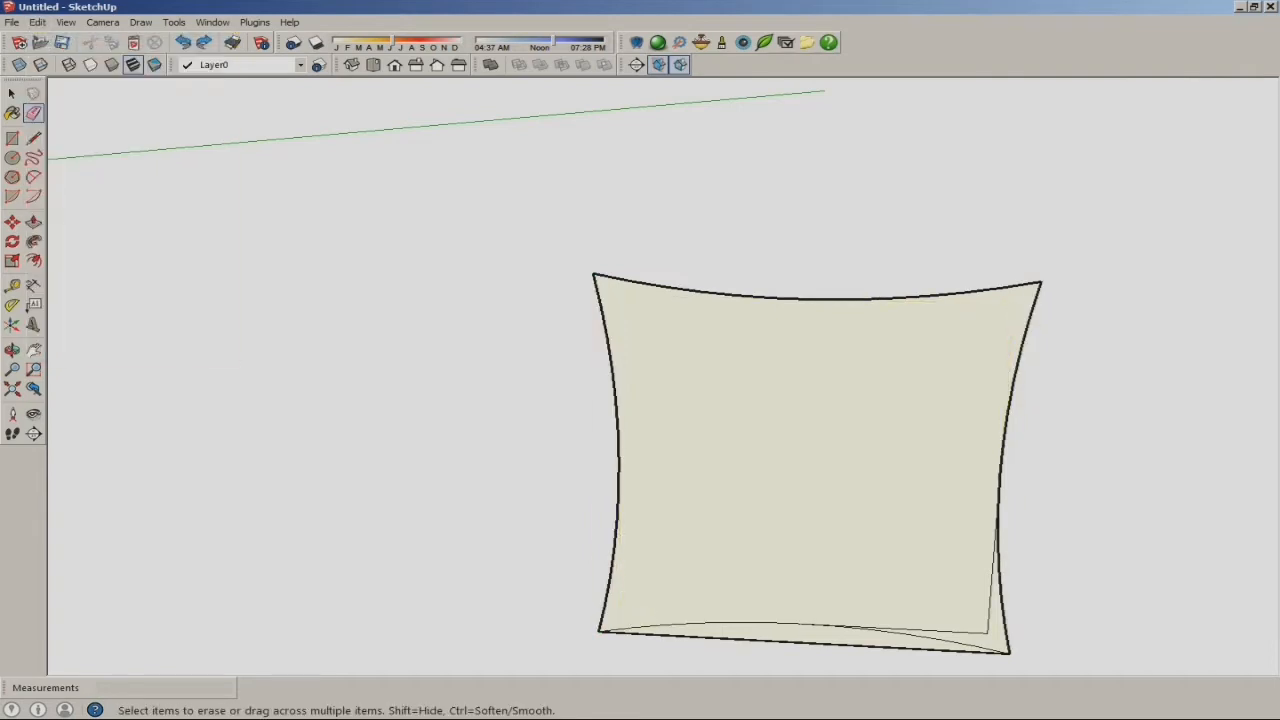
left_click(988, 632)
scroll(620, 528, "down", 3)
scroll(668, 590, "up", 2)
middle_click_drag(668, 590, 650, 562)
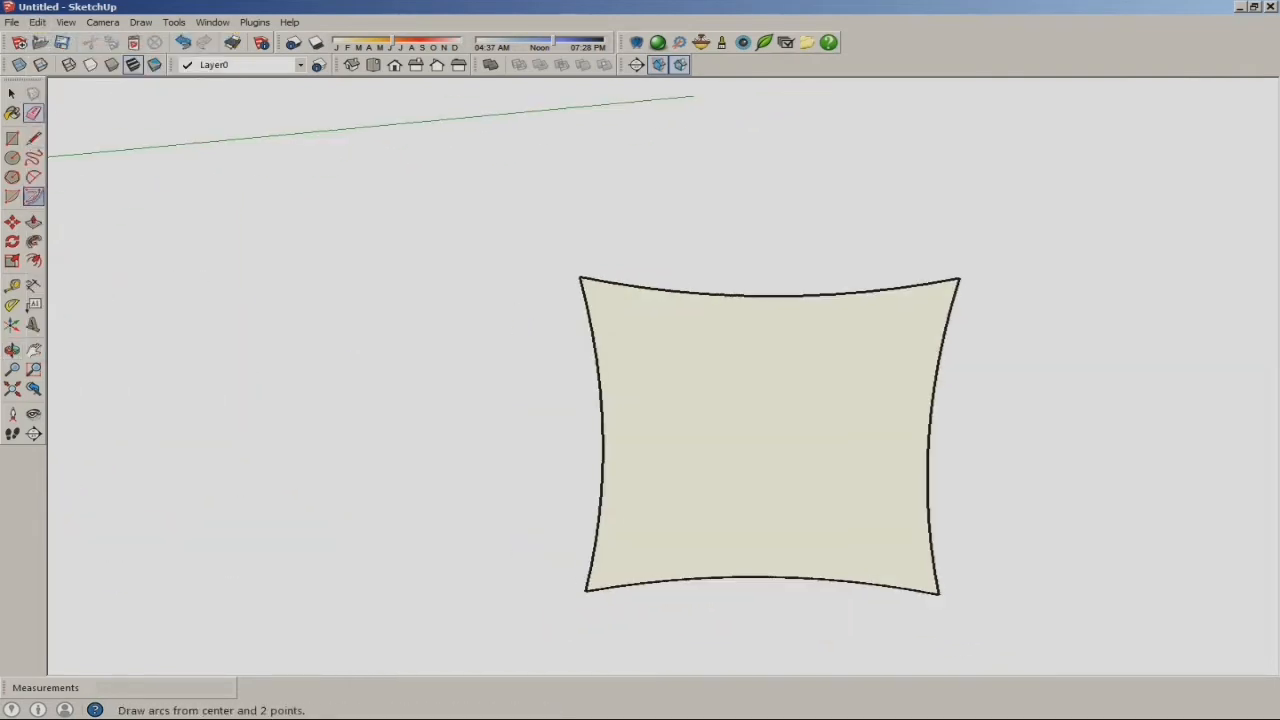
- Draw a V-shaped notch with two lines on the upper arc, near the pillow's upper left corner
left_click(633, 286)
scroll(656, 303, "up", 3)
left_click(706, 311)
left_click(804, 290)
scroll(528, 257, "down", 2)
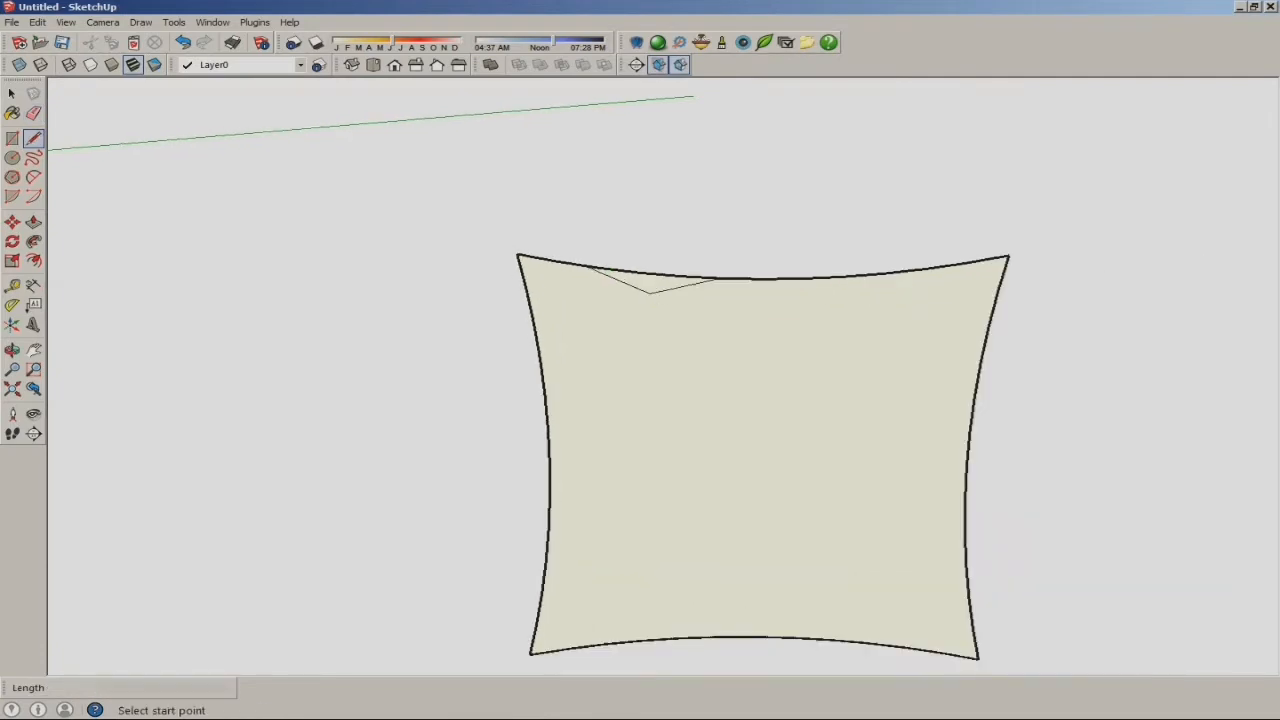
- Draw V-shaped notches with two lines each on the lower part of both side arcs
scroll(567, 587, "up", 1)
left_click(571, 583)
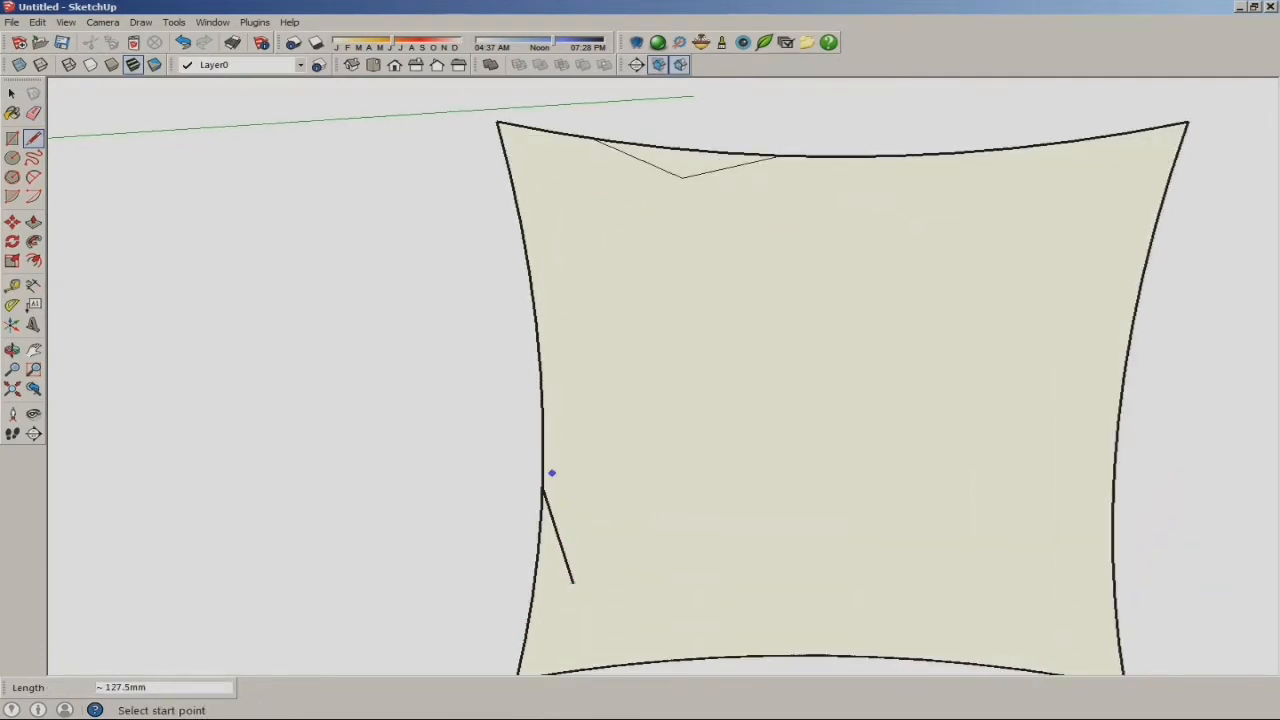
left_click(37, 22)
left_click(70, 36)
left_click(561, 570)
scroll(560, 560, "down", 5)
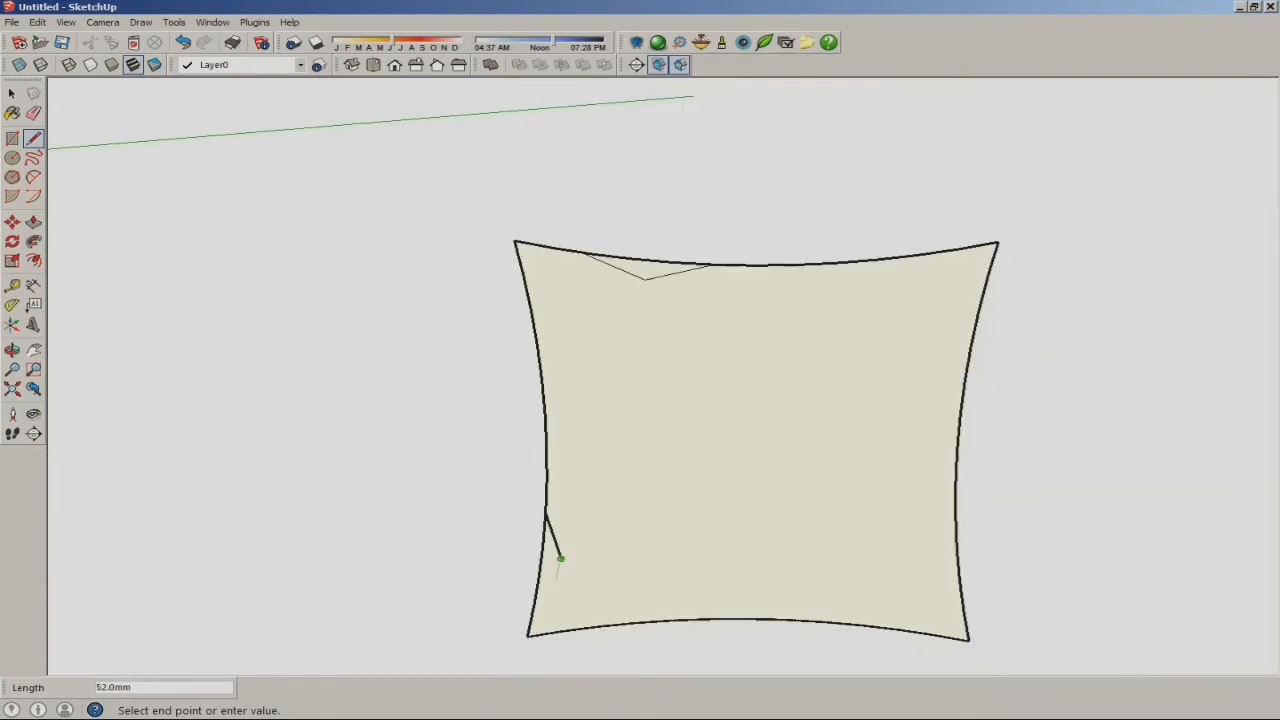
left_click(538, 585)
scroll(540, 580, "down", 1)
scroll(930, 558, "up", 2)
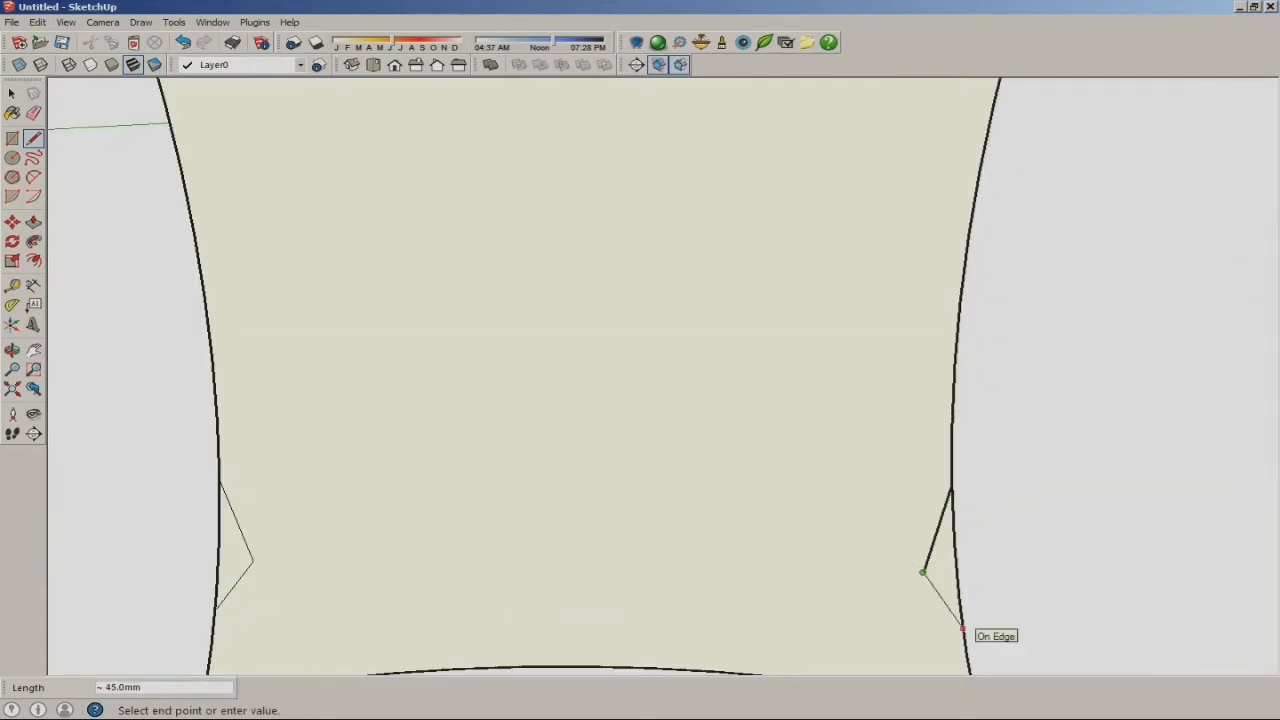
left_click(962, 630)
- Erase the arc segments that close off the three notches
scroll(962, 630, "down", 4)
key("e")
left_click(858, 498)
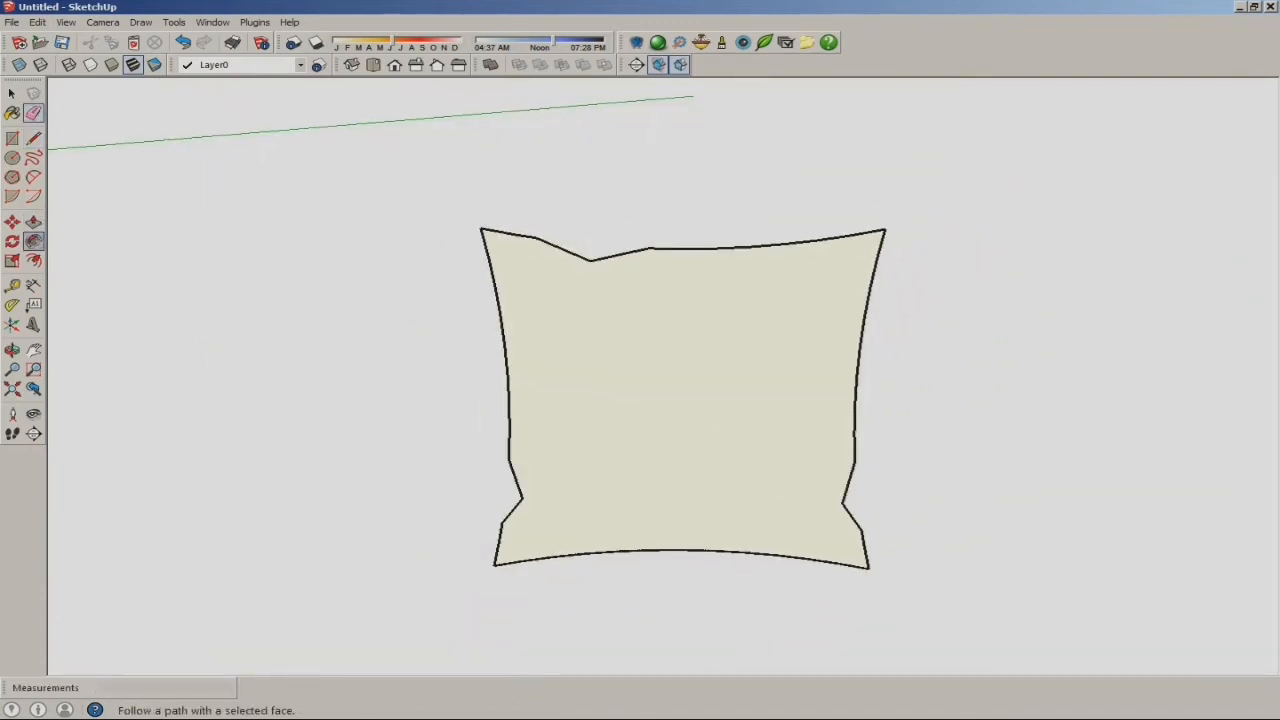
- Offset the notched pillow outline inward by 12 mm
left_click(823, 238)
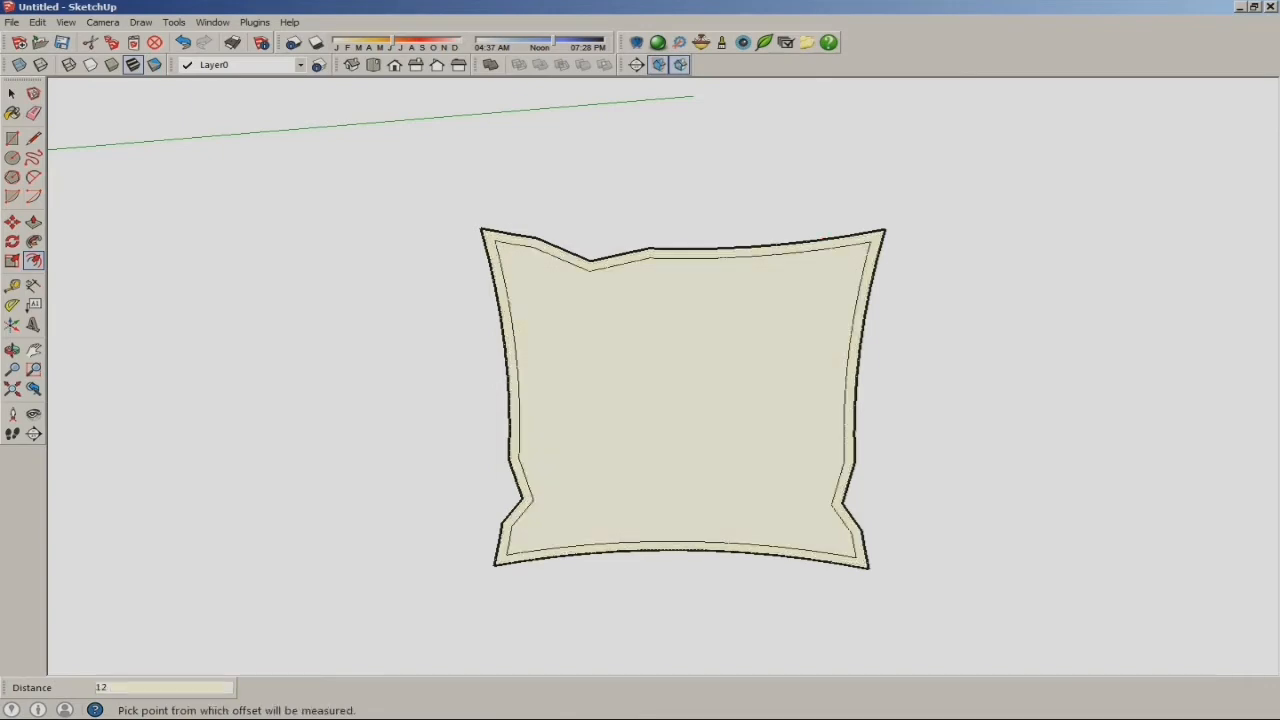
left_click(815, 255)
middle_click_drag(815, 255, 870, 245)
- Move the inner face outward along the green axis by about 43 mm
left_click(12, 221)
left_click(694, 364)
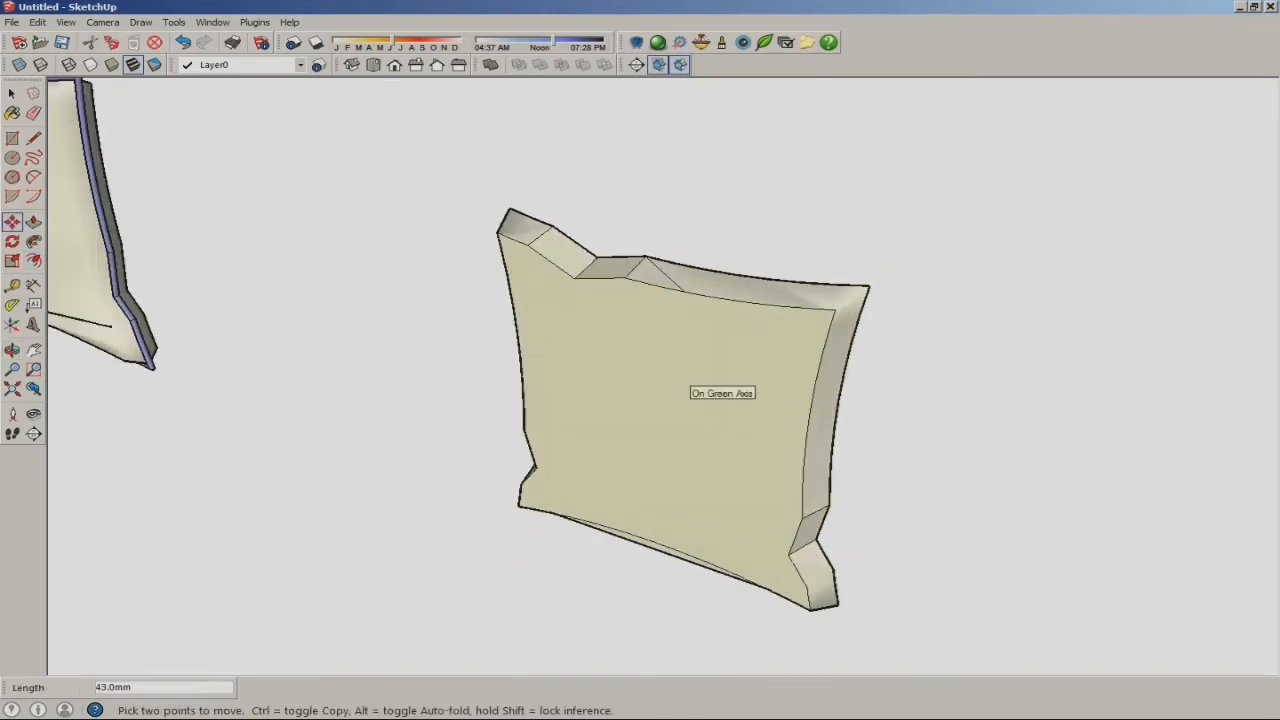
left_click(688, 388)
- Draw a circle with a radius of about 159 mm at the centre of the pillow's front face
middle_click_drag(688, 388, 780, 375)
scroll(840, 363, "up", 2)
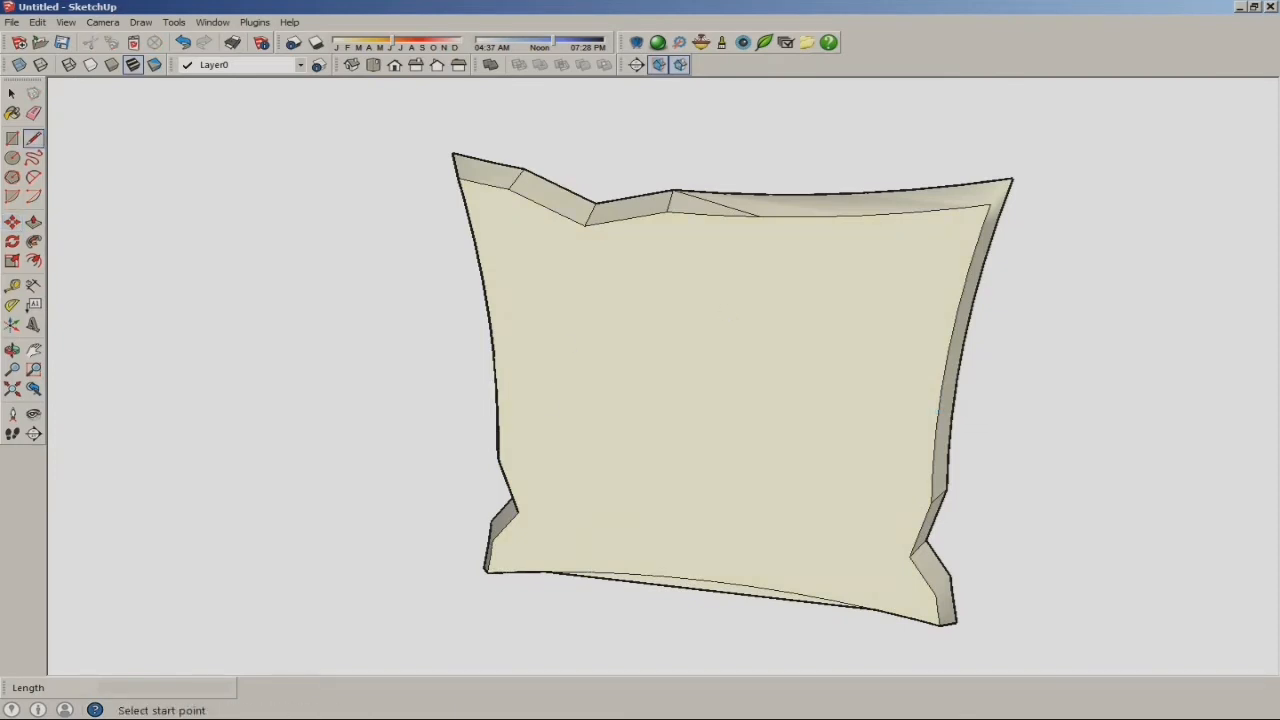
key("c")
left_click(704, 396)
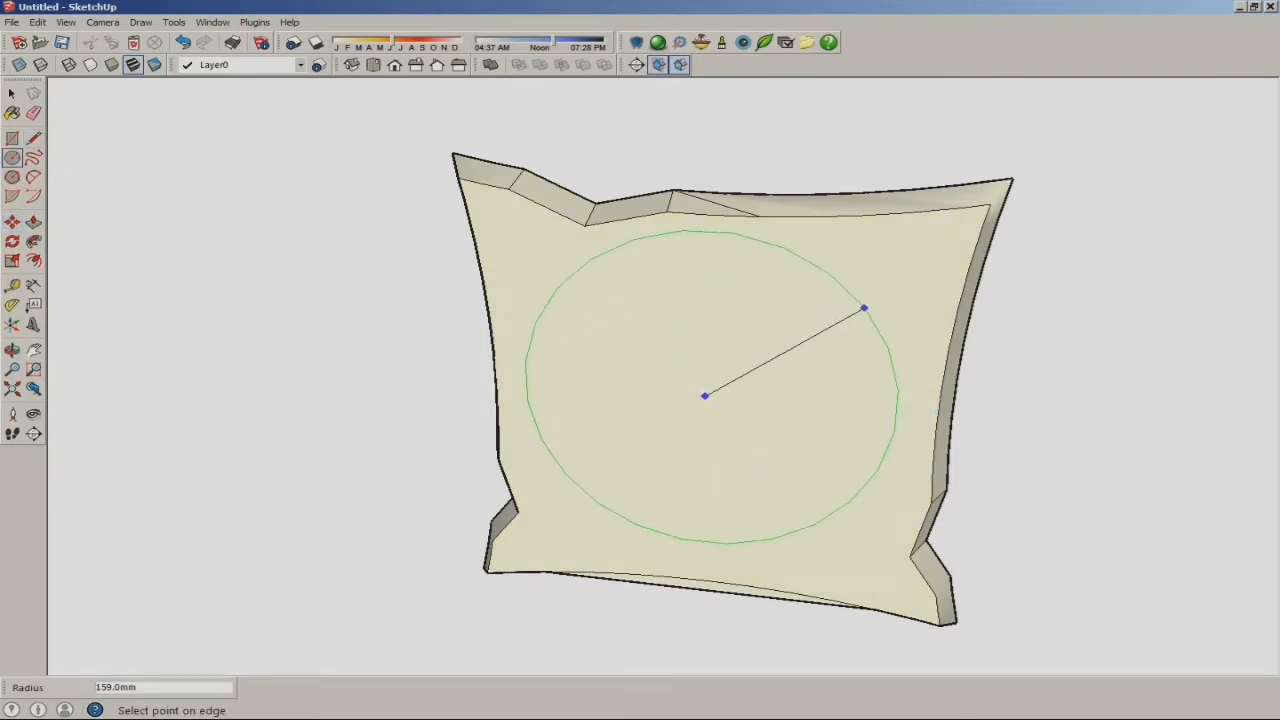
left_click(866, 310)
- Move the circular face outward from the second pillow's front
mouse_move(866, 310)
middle_mouse_down()
mouse_move(705, 375)
mouse_move(677, 400)
mouse_move(600, 420)
middle_mouse_up()
left_click(33, 241)
left_click(33, 222)
left_click(740, 370)
left_click(12, 222)
left_click(694, 366)
- Draw a smaller concentric circle at the centre of the second pillow's raised circular face
left_click(12, 157)
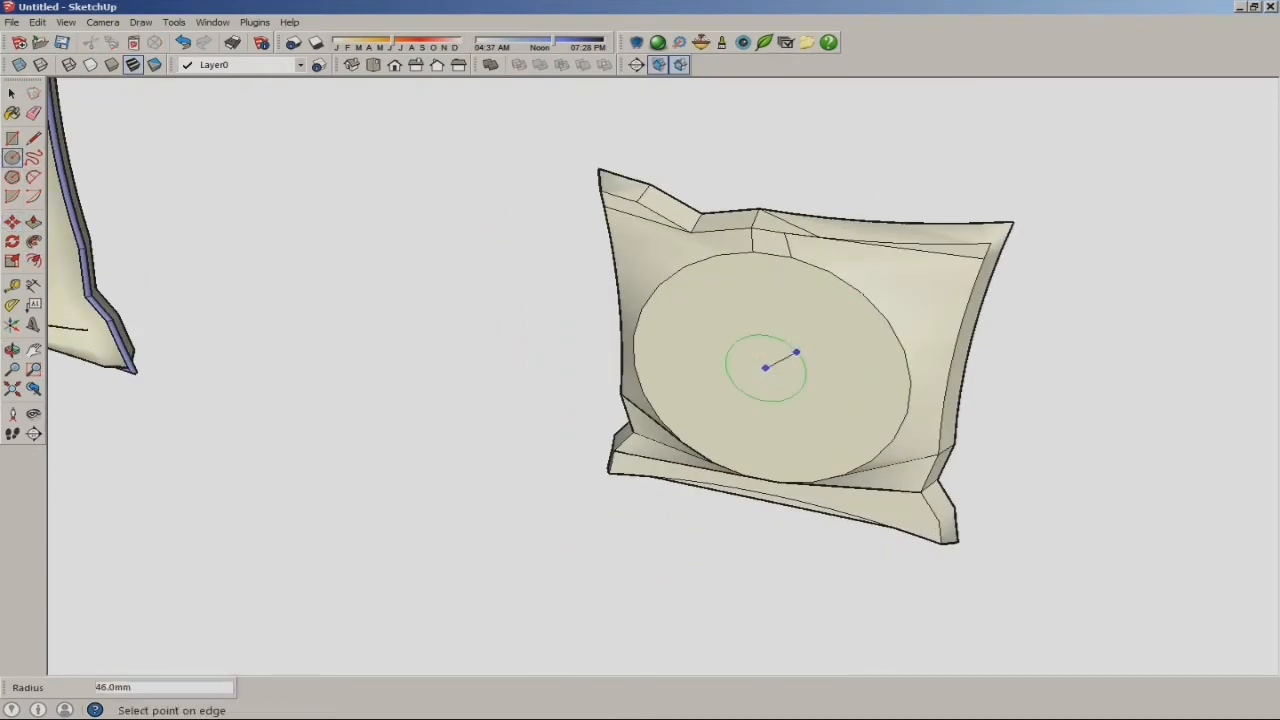
key("Escape")
middle_click_drag(824, 337, 790, 330)
left_click(847, 308)
- Move the inner circular face outward from the pillow's front by 30 mm
left_click(12, 222)
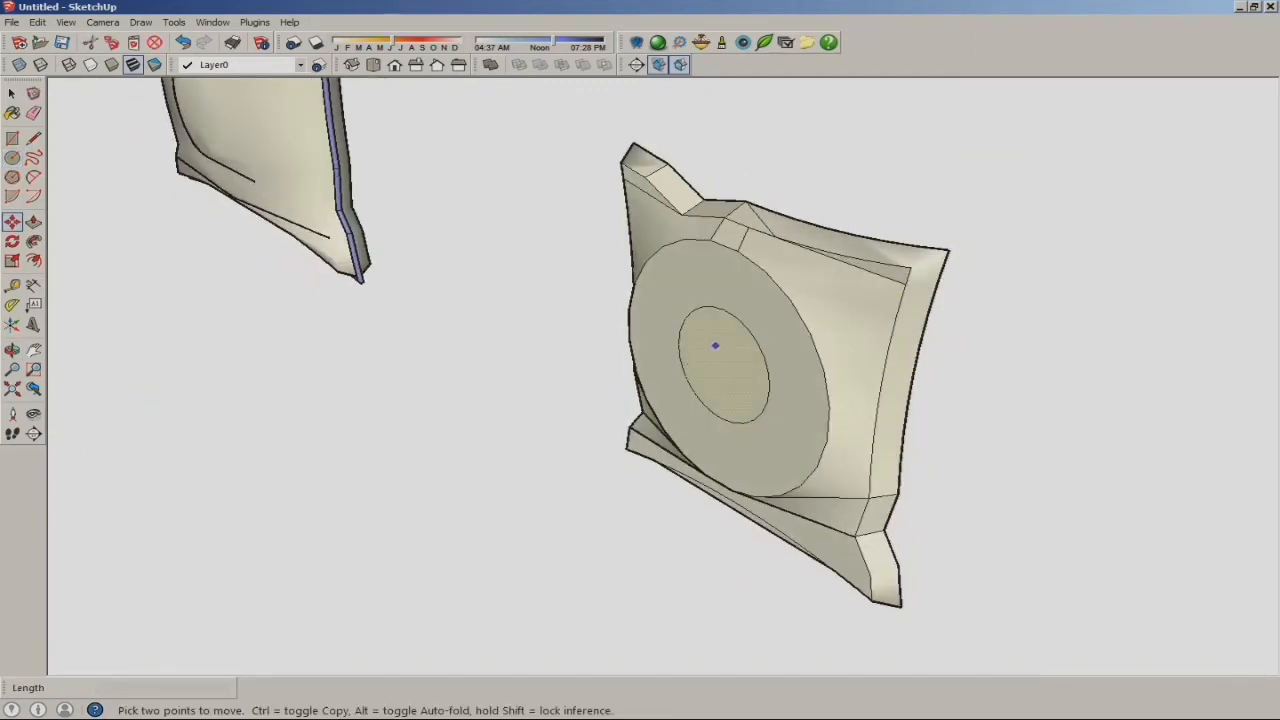
left_click(715, 345)
type("30")
key("Return")
- Soften the hard edges across the upper front of the second pillow and the top of its outer circle
middle_click_drag(703, 357, 770, 352)
left_click(33, 113)
scroll(640, 260, "up", 3)
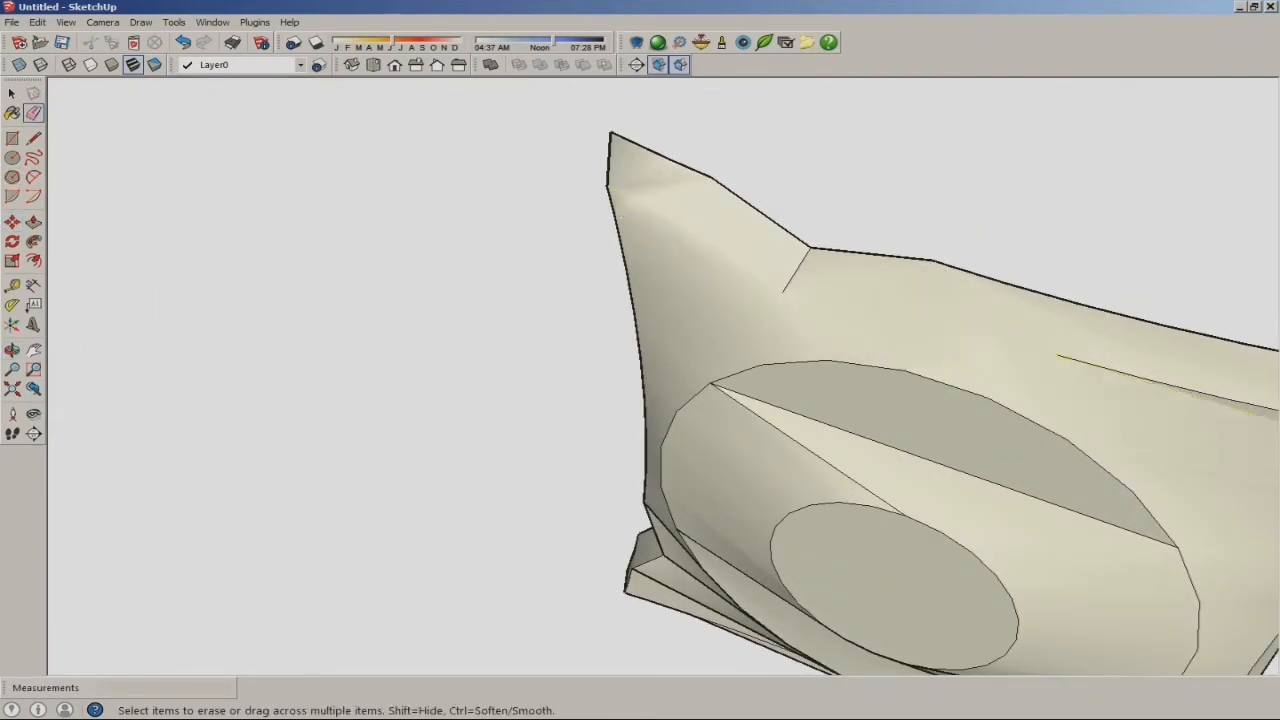
scroll(730, 284, "down", 4)
left_click(932, 327, "ctrl")
left_click(908, 364, "ctrl")
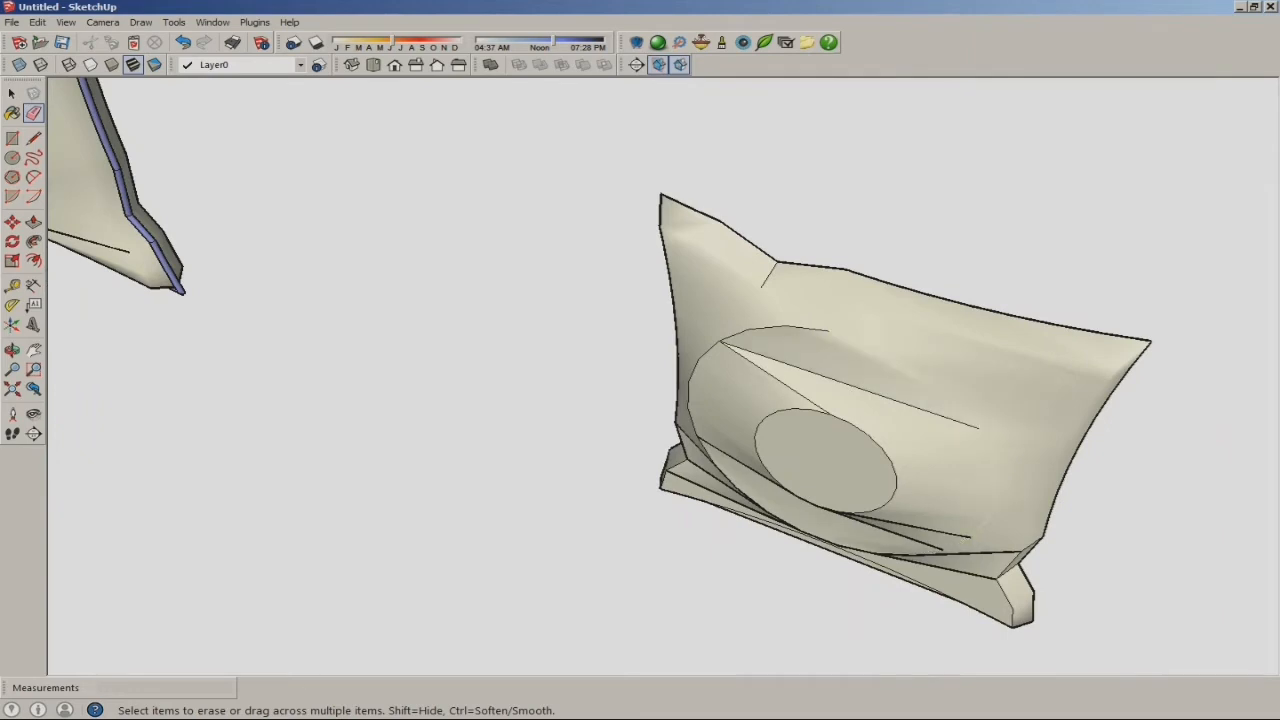
left_click(785, 326, "ctrl")
left_click(800, 368, "ctrl")
- Soften the remaining edges around the two raised circles on the pillow's front
middle_click_drag(800, 390, 985, 370)
left_click(815, 402, "ctrl")
scroll(821, 430, "up", 2)
left_click(810, 374, "ctrl")
left_click_drag(678, 378, 628, 398, "ctrl")
scroll(580, 385, "down", 1)
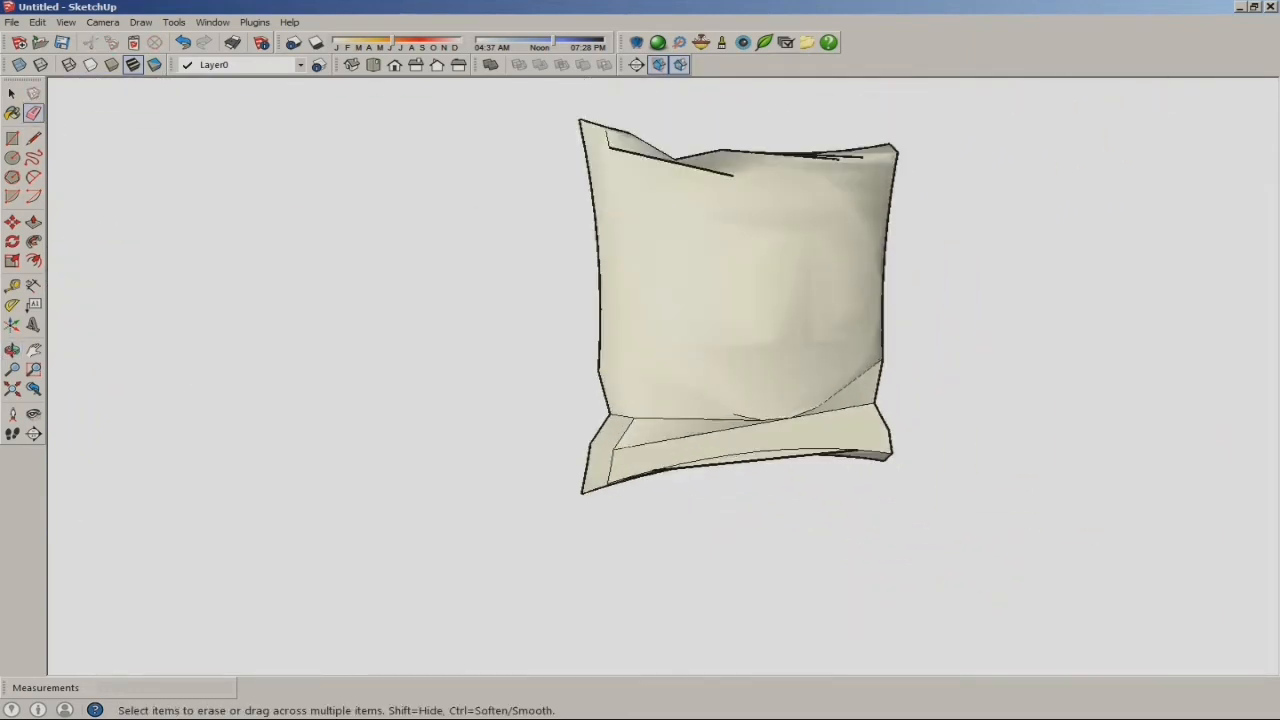
- Try to soften an edge along the pillow's lower fold
scroll(765, 417, "up", 2)
left_click(742, 421, "ctrl")
left_click(37, 22)
left_click(82, 39)
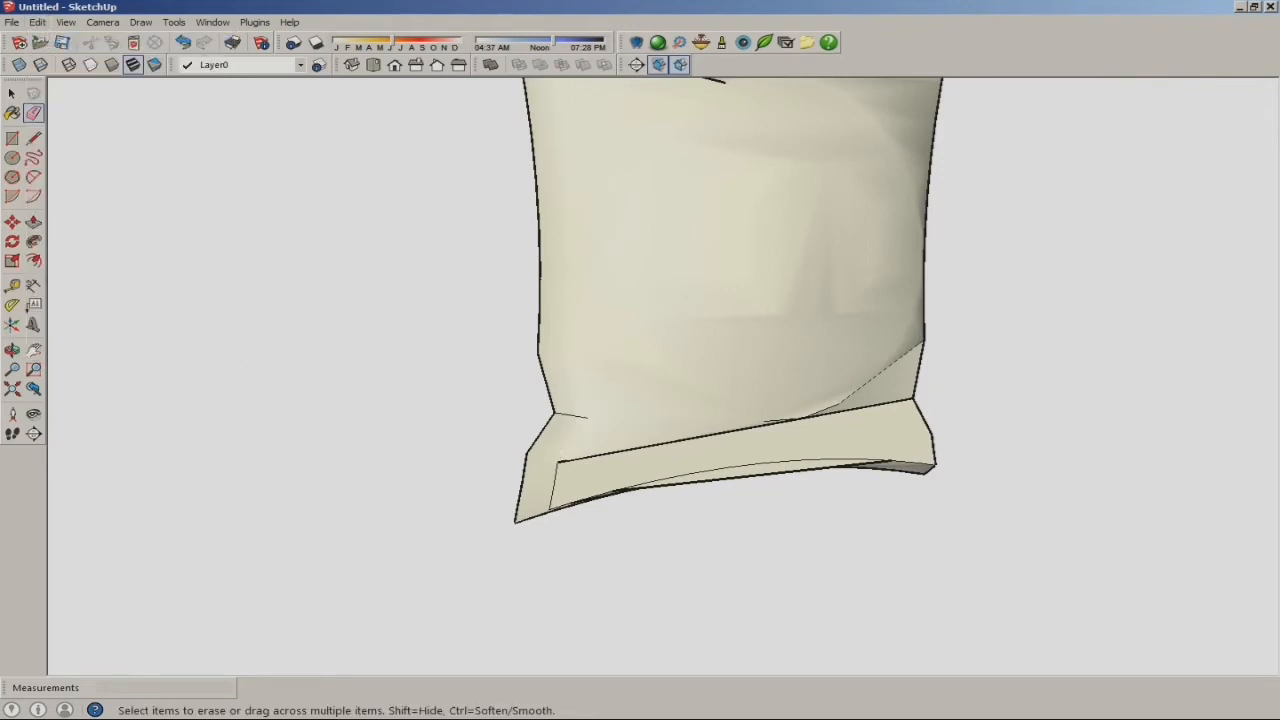
- Soften the hard edges along the pillow's lower fold and bottom hem
middle_click_drag(765, 423, 790, 500)
scroll(611, 366, "up", 2)
left_click(611, 368, "ctrl")
scroll(480, 382, "down", 1)
left_click(862, 386, "ctrl")
left_click(960, 421, "ctrl")
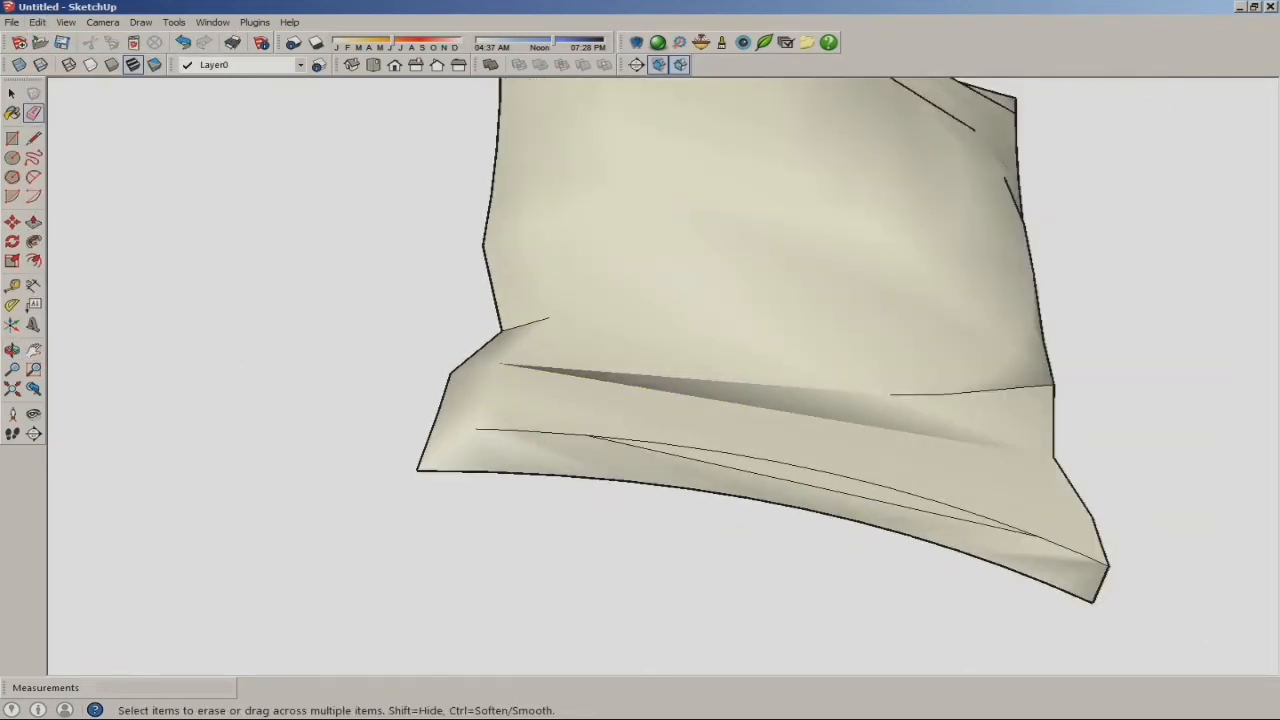
middle_click_drag(830, 440, 925, 450)
left_click_drag(738, 450, 740, 477, "ctrl")
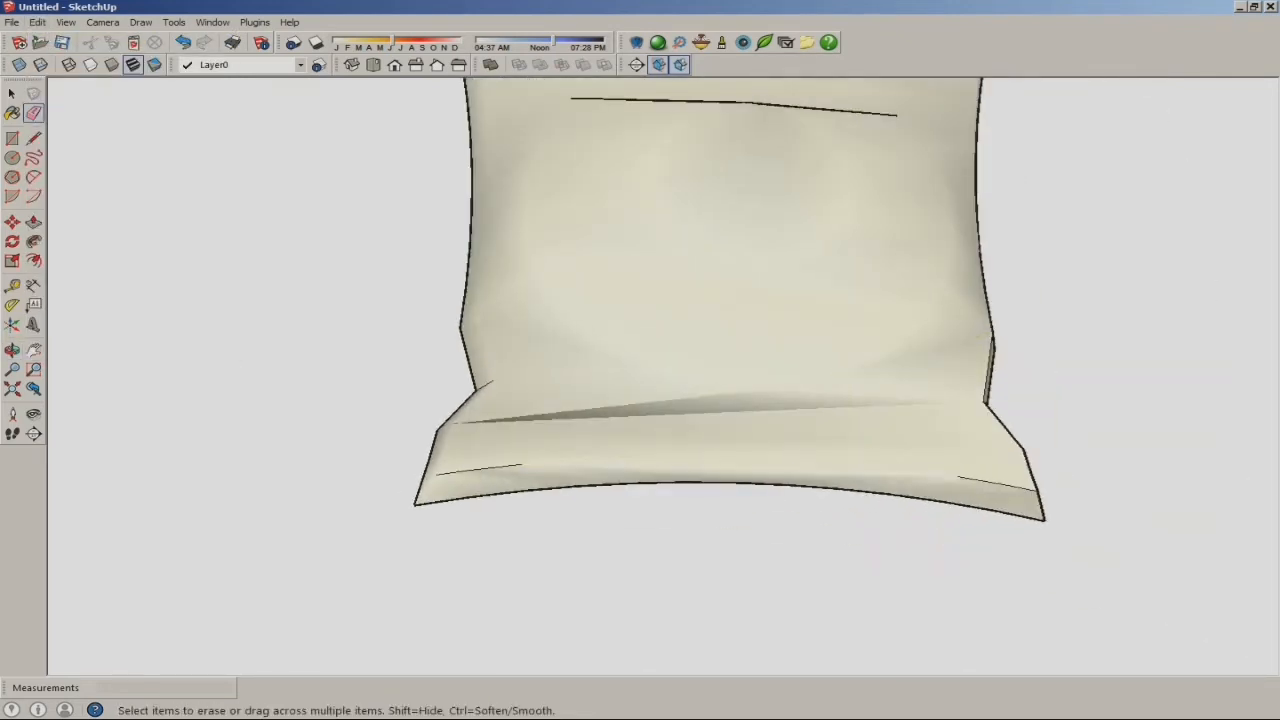
left_click(997, 484, "ctrl")
- Soften the leftover edges at the opposite lower corner and side of the pillow
scroll(730, 400, "down", 4)
middle_click_drag(900, 430, 600, 400)
scroll(760, 420, "up", 2)
left_click(770, 415, "ctrl")
middle_click_drag(780, 440, 850, 445)
left_click(800, 455, "ctrl")
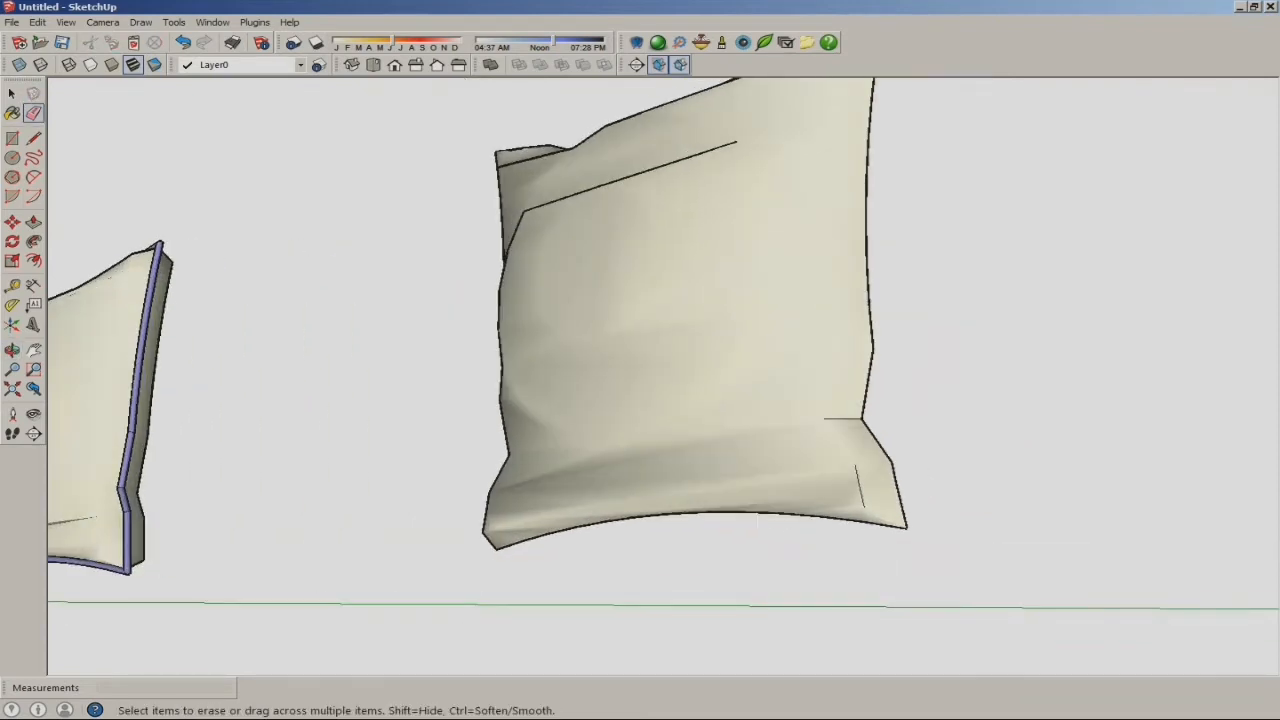
- Copy the whole softened pillow half about 722 mm away and mirror the copy front to back
scroll(850, 480, "down", 3)
scroll(560, 300, "down", 4)
mouse_move(740, 330)
middle_mouse_down()
mouse_move(700, 480)
mouse_move(680, 475)
middle_mouse_up()
key("space")
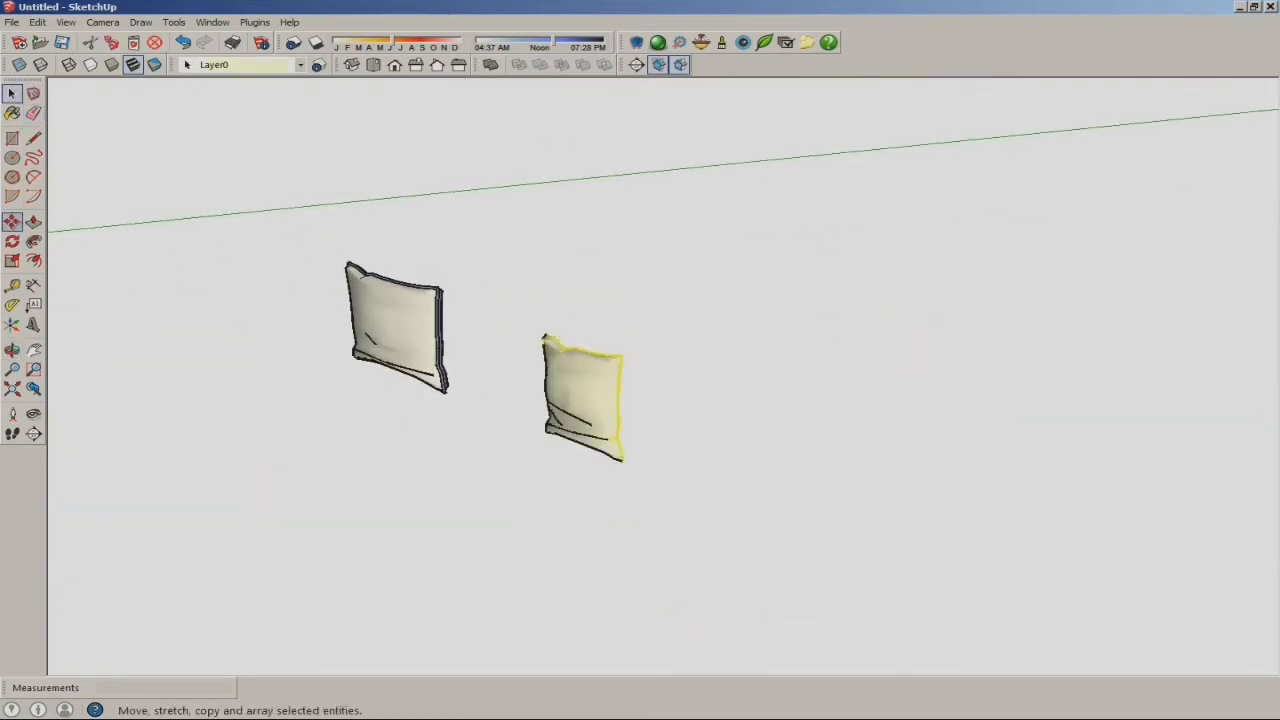
left_click(622, 355)
key("ctrl")
left_click(762, 325)
right_click(718, 345)
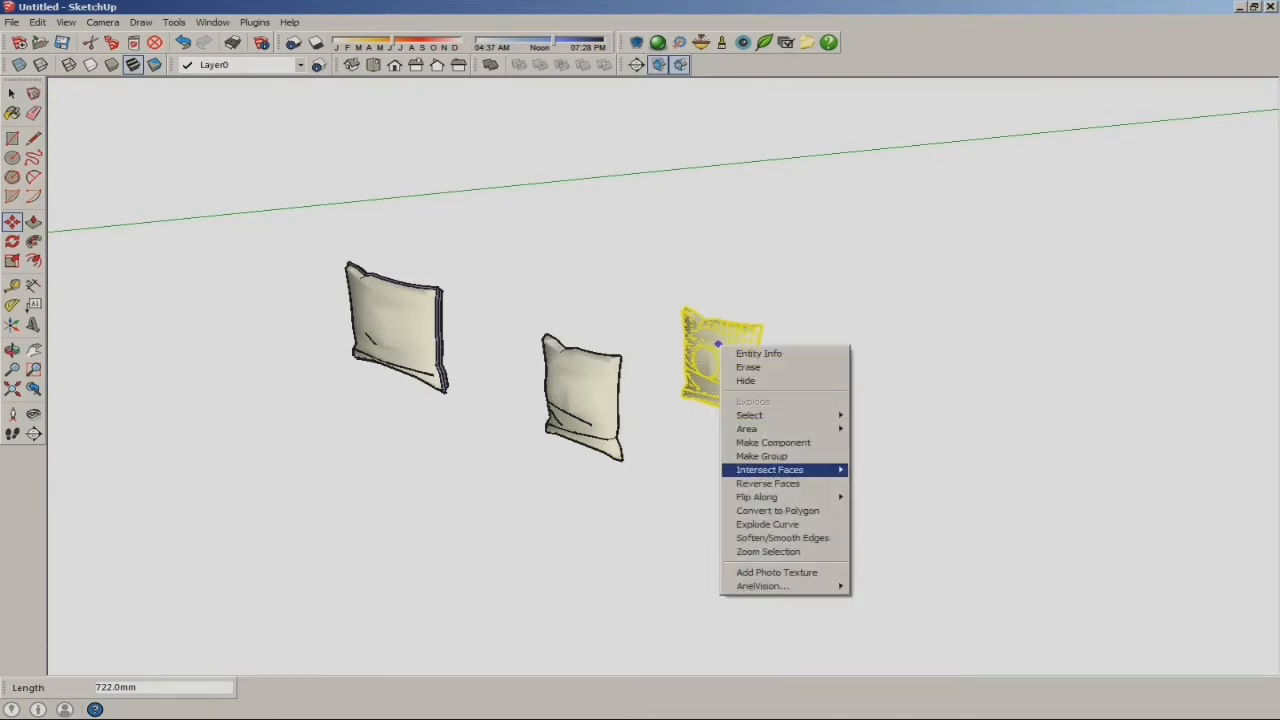
mouse_move(770, 497)
left_click(890, 497)
- Move the mirrored half against the original half so that their open backs meet, and clear the selection
scroll(735, 360, "up", 5)
middle_click_drag(740, 360, 690, 405)
left_click(685, 409)
scroll(700, 405, "down", 3)
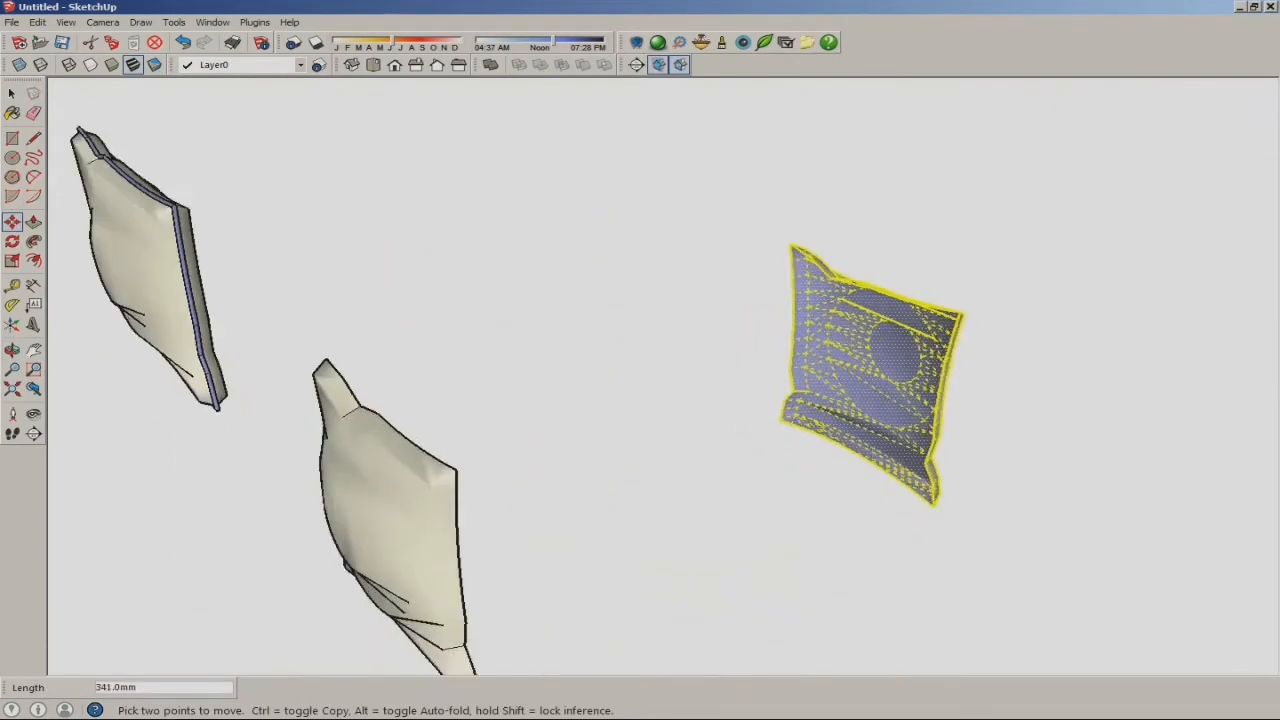
middle_click_drag(958, 316, 990, 300)
left_click(540, 435)
middle_click_drag(545, 435, 880, 490)
key("ctrl+t")
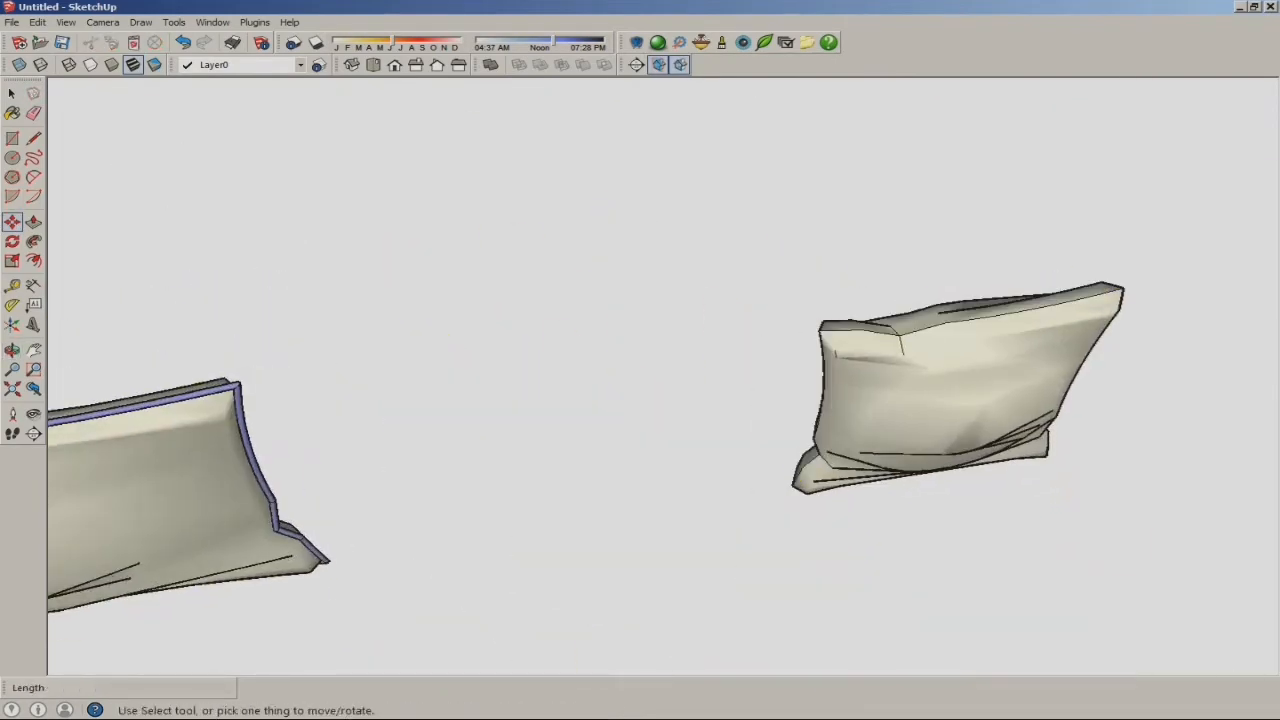
- Draw a small piping-profile circle beside the second pillow and move it onto the upper corner of the seam
key("c")
middle_click_drag(780, 337, 752, 360)
left_click(751, 361)
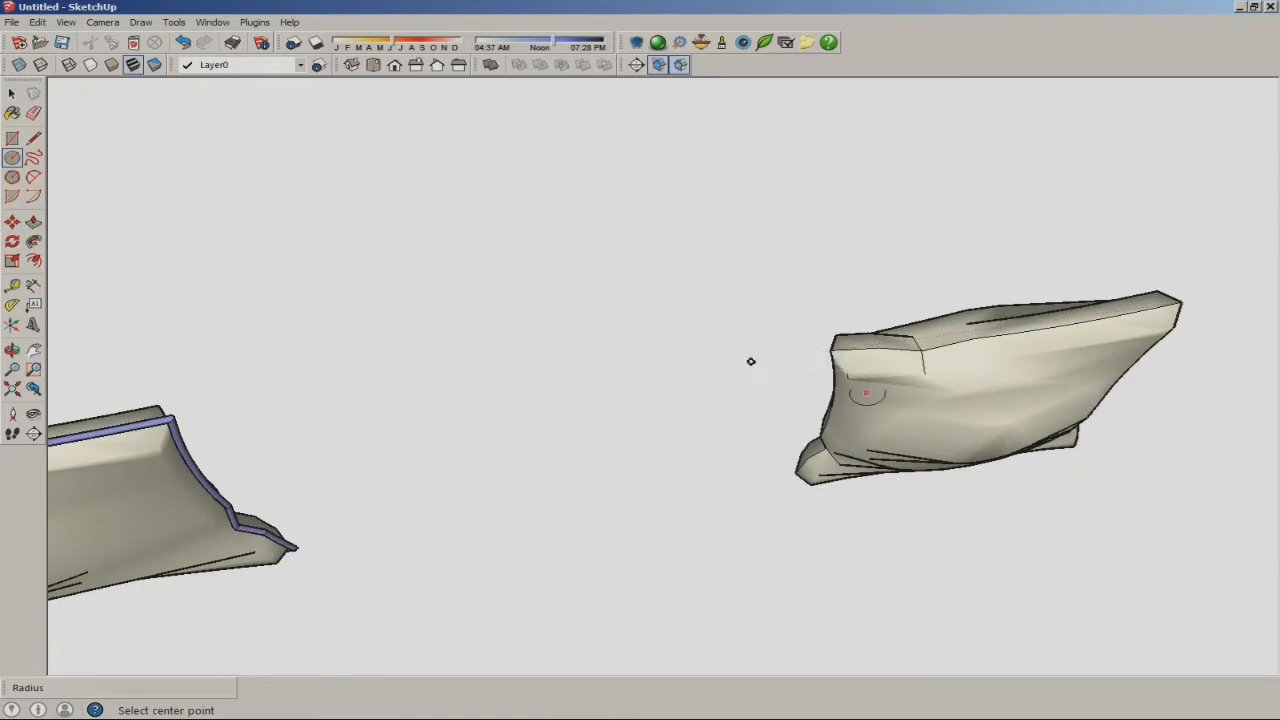
scroll(751, 361, "up", 5)
key("space")
key("m")
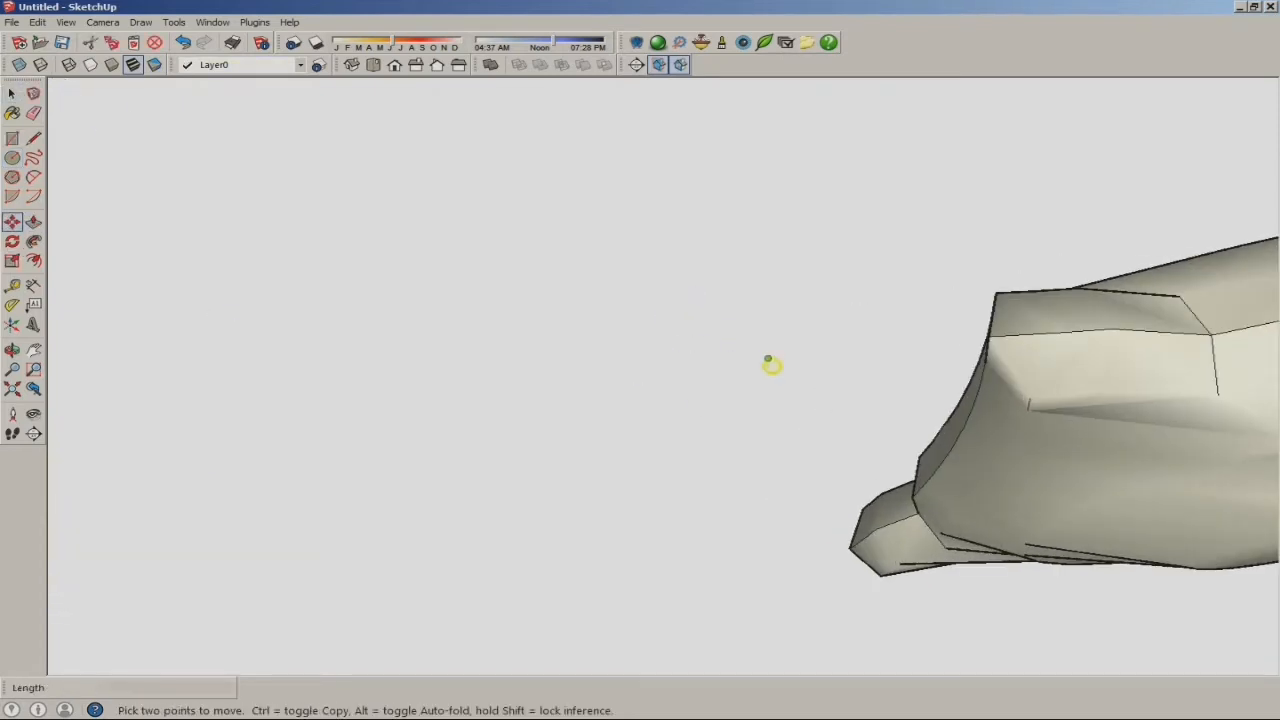
left_click(1002, 336)
middle_click_drag(990, 338, 975, 230)
key("ctrl+t")
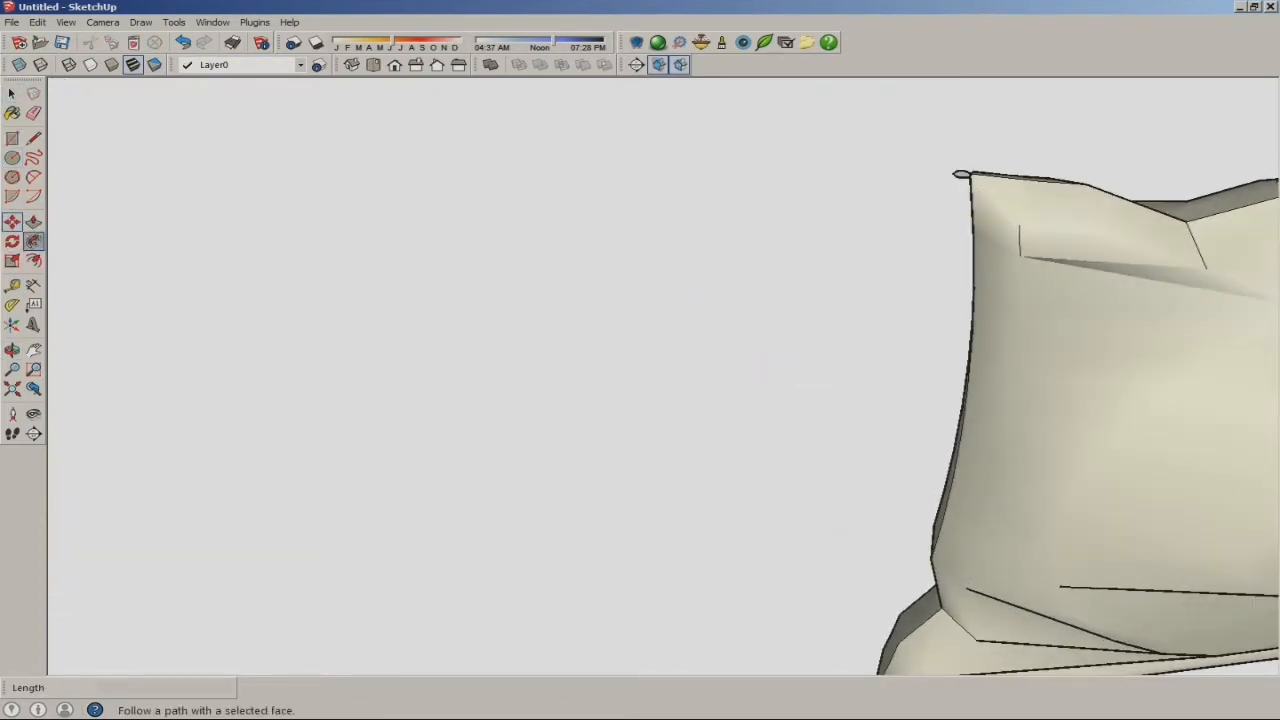
left_click(34, 241)
middle_click_drag(900, 250, 910, 330)
left_click(970, 294)
middle_click_drag(912, 558, 935, 490)
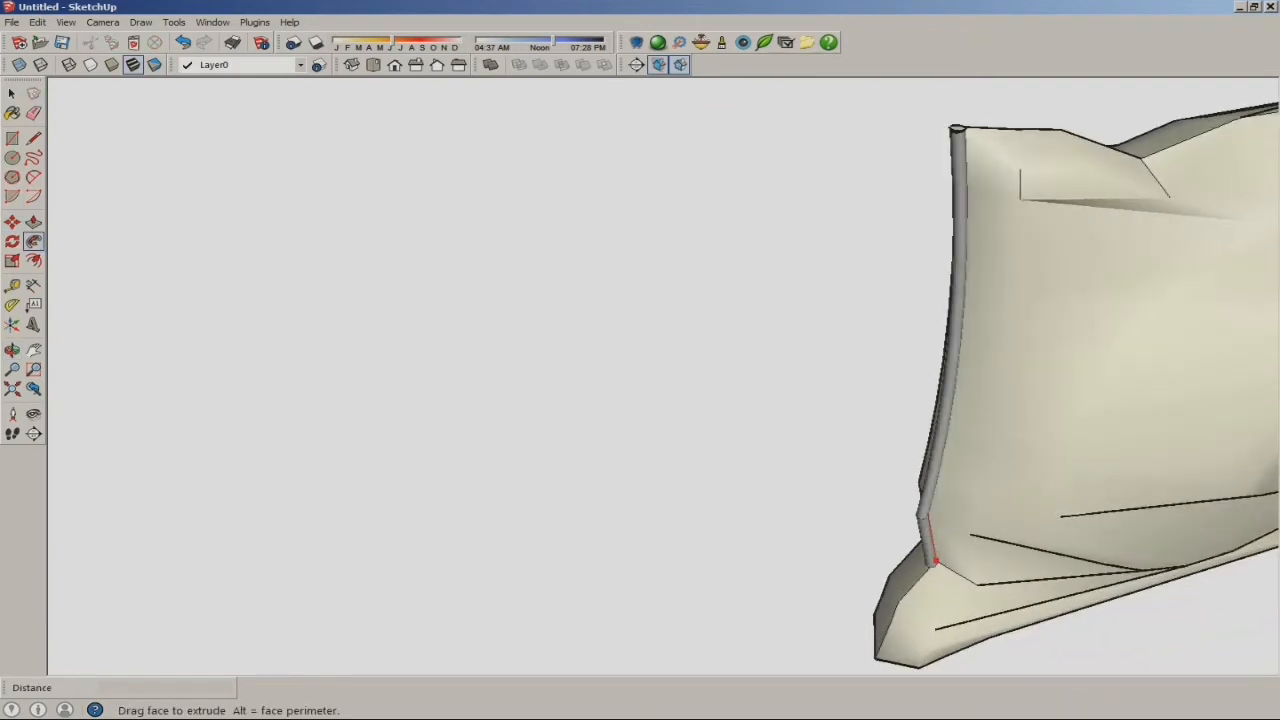
middle_click_drag(871, 655, 740, 560)
middle_click_drag(910, 620, 745, 470, "shift")
scroll(745, 470, "down", 2)
key("Escape")
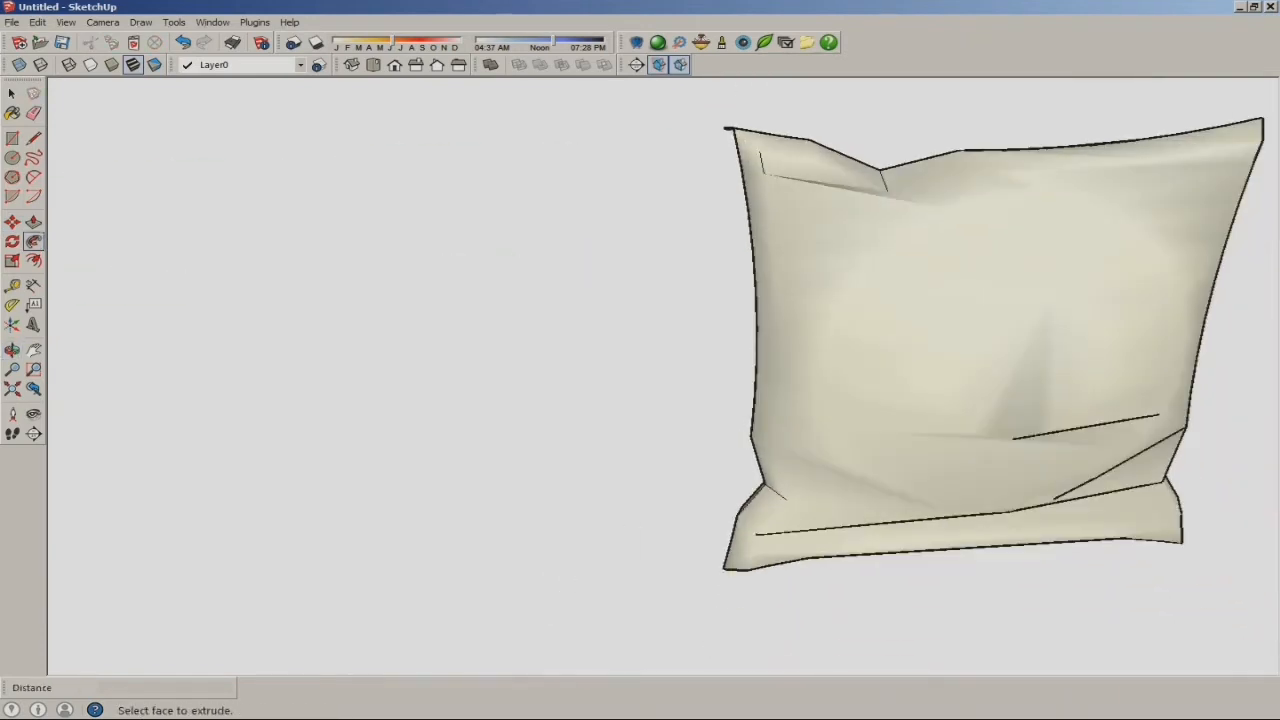
- Sweep the small circle around the second pillow's entire seam with Follow Me to form the piping
scroll(728, 128, "up", 2)
middle_click_drag(728, 130, 842, 172)
left_click(717, 128)
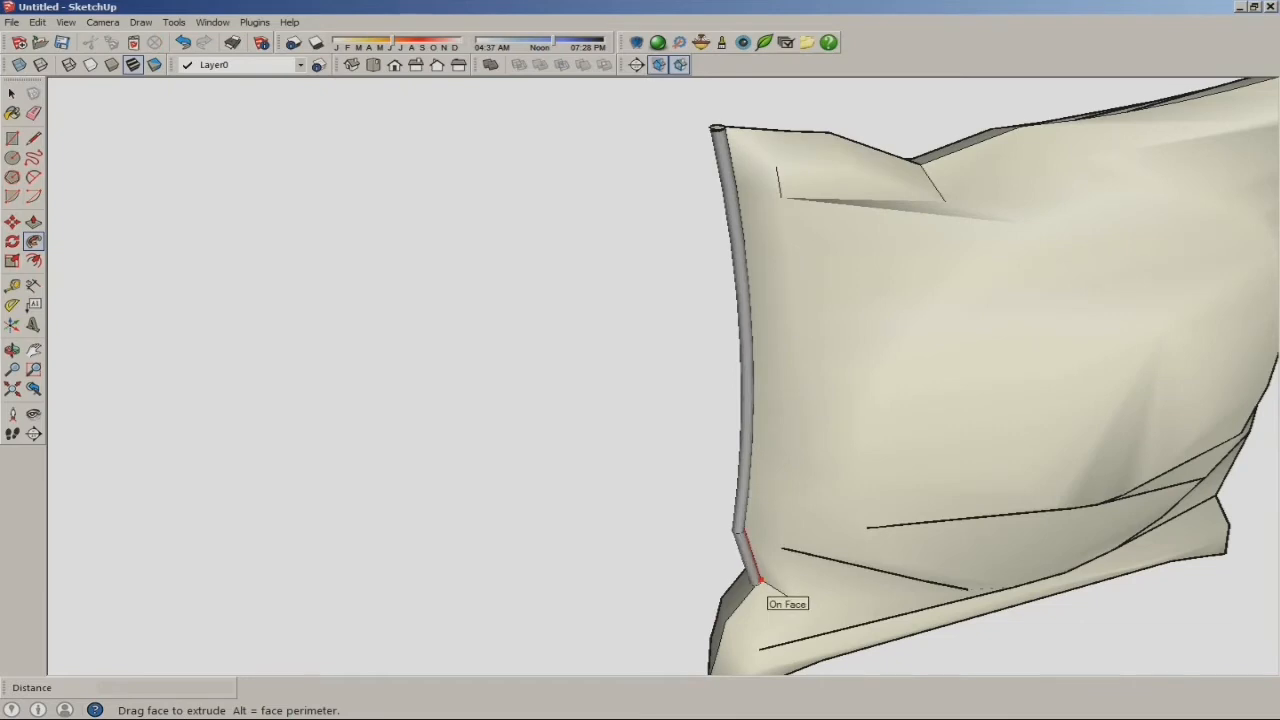
middle_click_drag(800, 575, 550, 322)
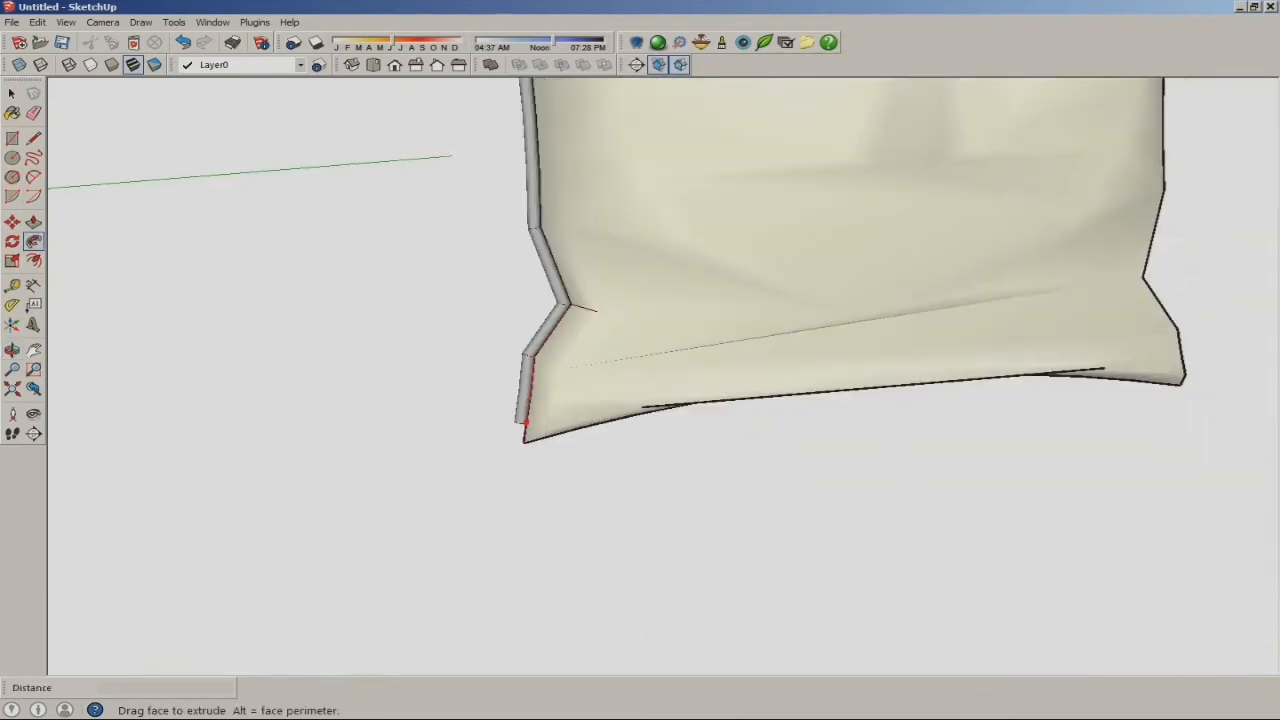
middle_click_drag(1180, 388, 1020, 400)
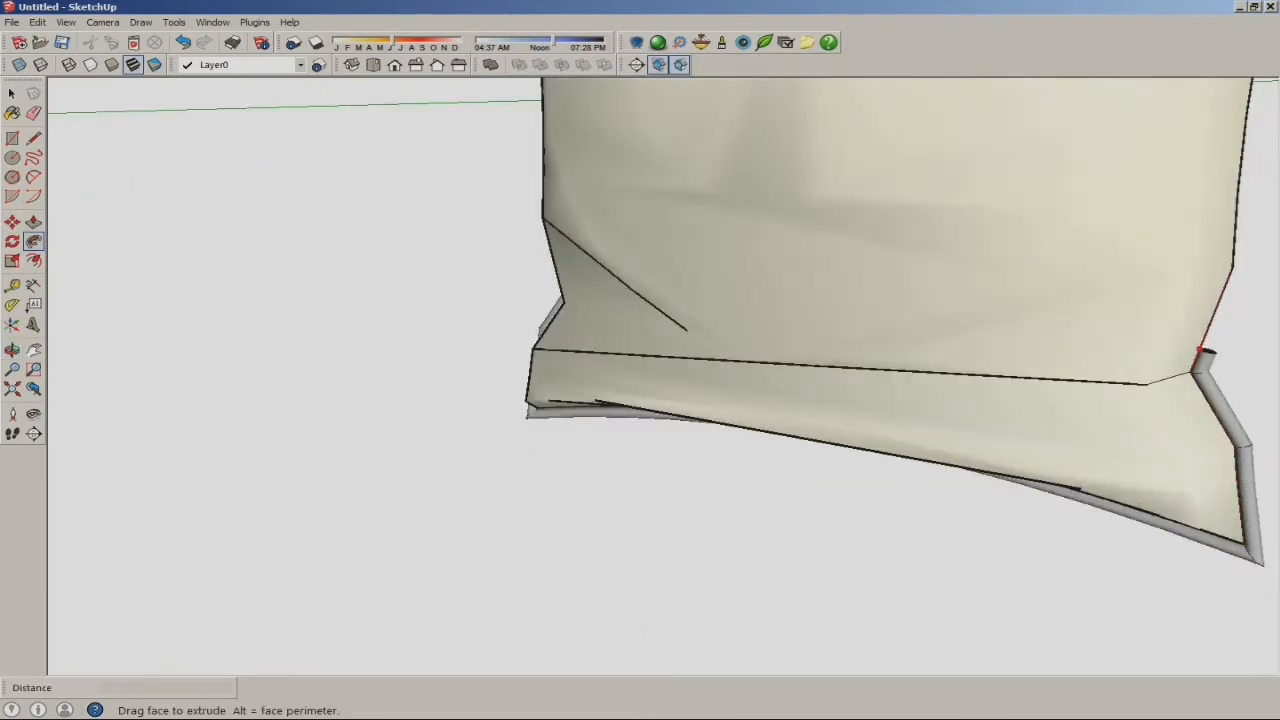
middle_click_drag(1240, 180, 1020, 600, "shift")
middle_click_drag(1108, 84, 1188, 294, "shift")
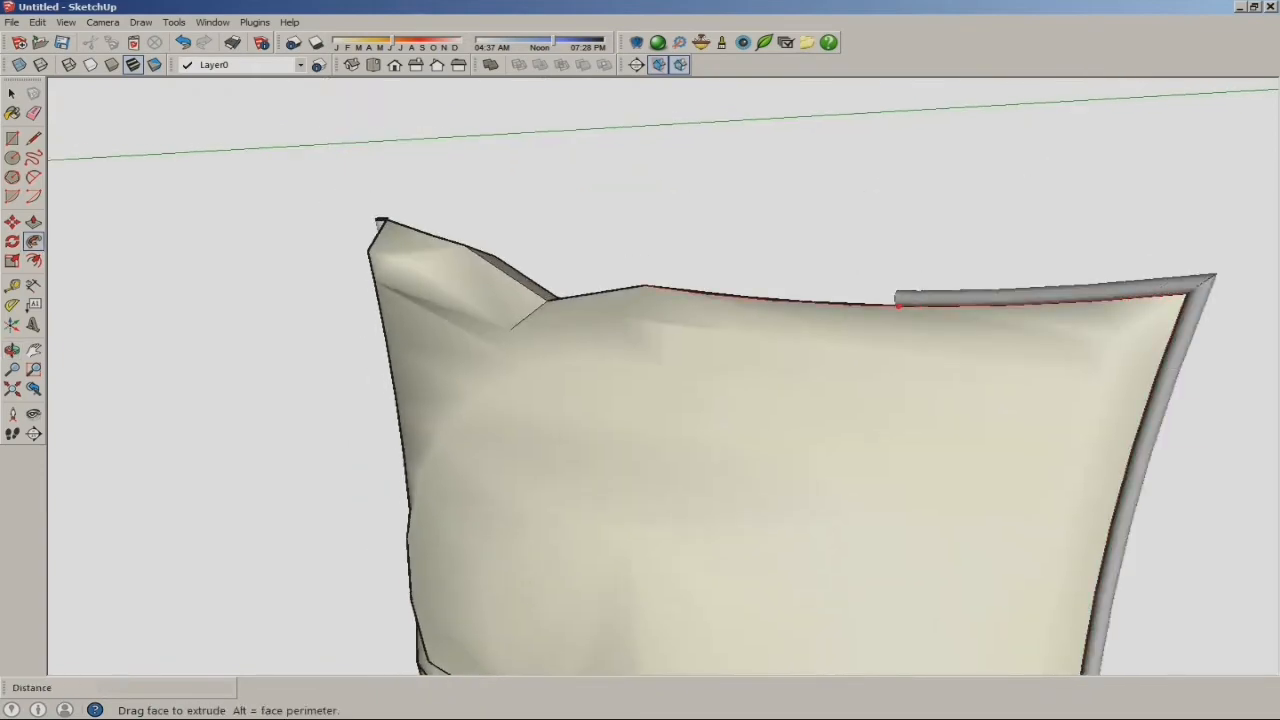
left_click(382, 225)
scroll(566, 245, "down", 8)
middle_click_drag(566, 250, 745, 335)
scroll(745, 335, "down", 1)
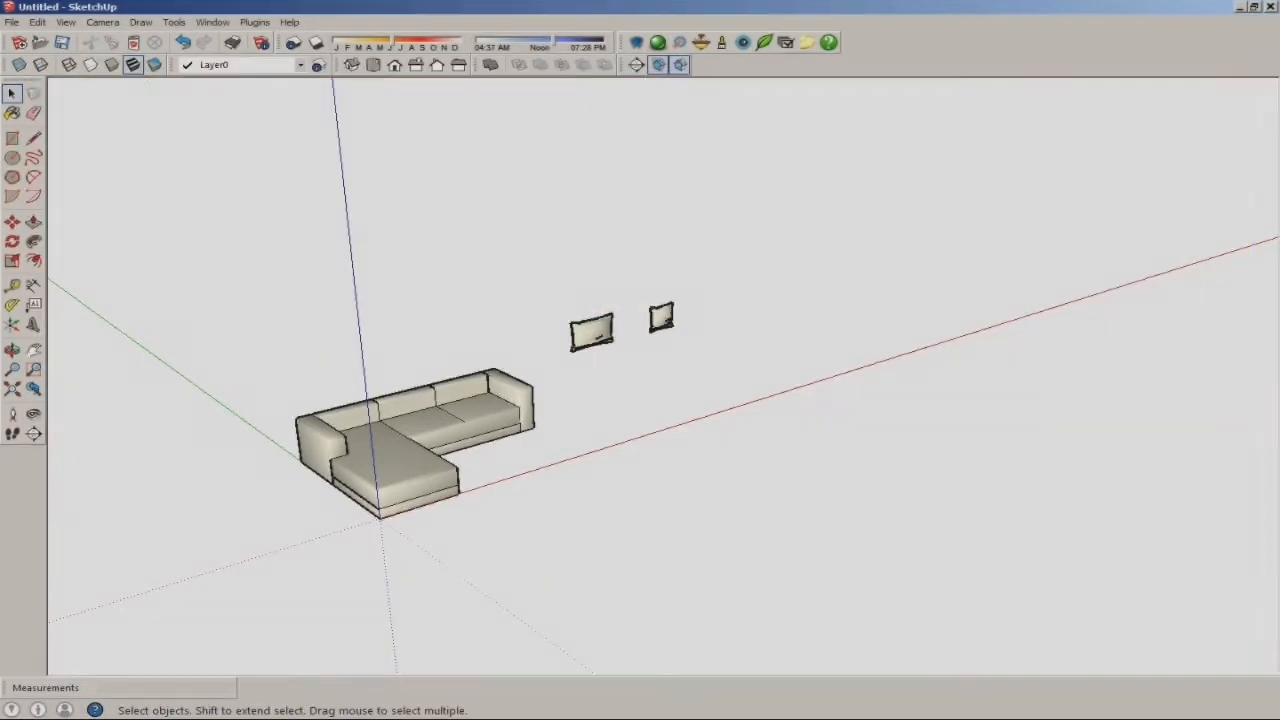
- Select the whole sofa and paint it with the dark fabric Material12
middle_click_drag(330, 330, 200, 340)
left_click_drag(92, 286, 514, 548)
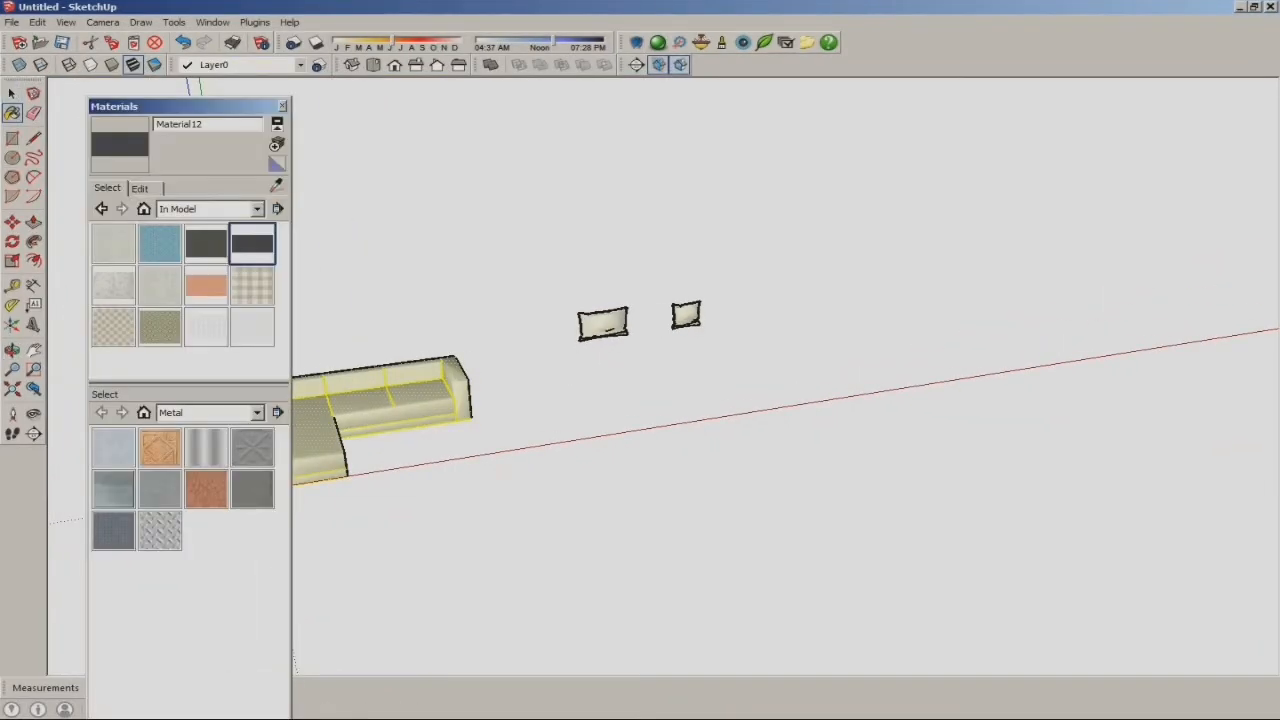
left_click(108, 248)
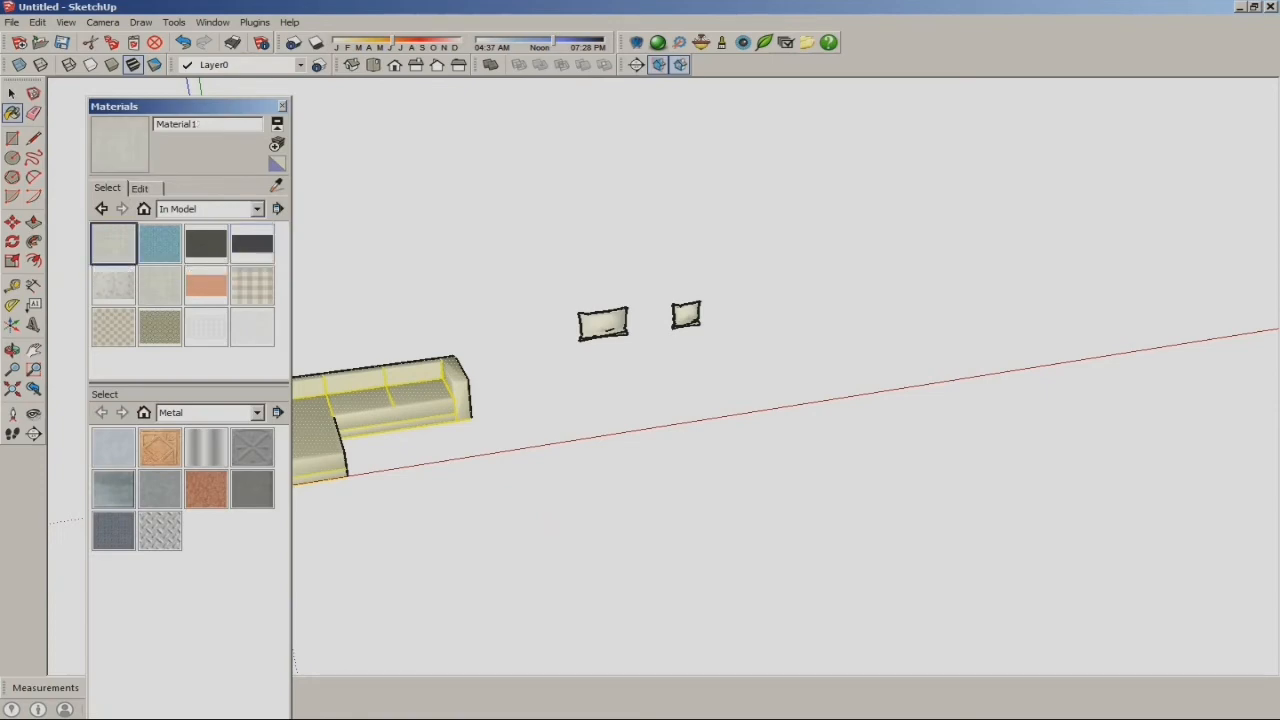
scroll(345, 411, "up", 7)
scroll(920, 352, "down", 3)
left_click(252, 244)
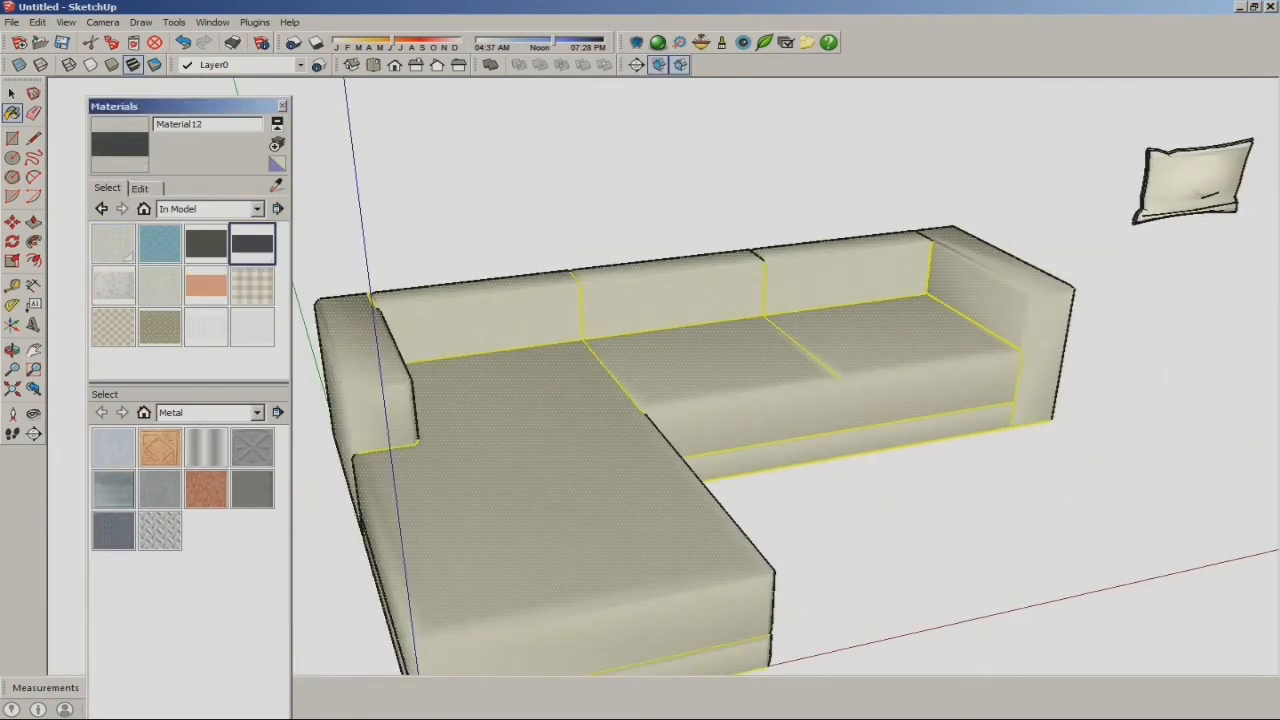
left_click(570, 385)
scroll(570, 385, "down", 3)
middle_click_drag(570, 385, 490, 360)
key("space")
left_click(622, 428)
- Set the texture width of Material12 to 1500 mm
scroll(622, 428, "down", 4)
scroll(466, 435, "up", 9)
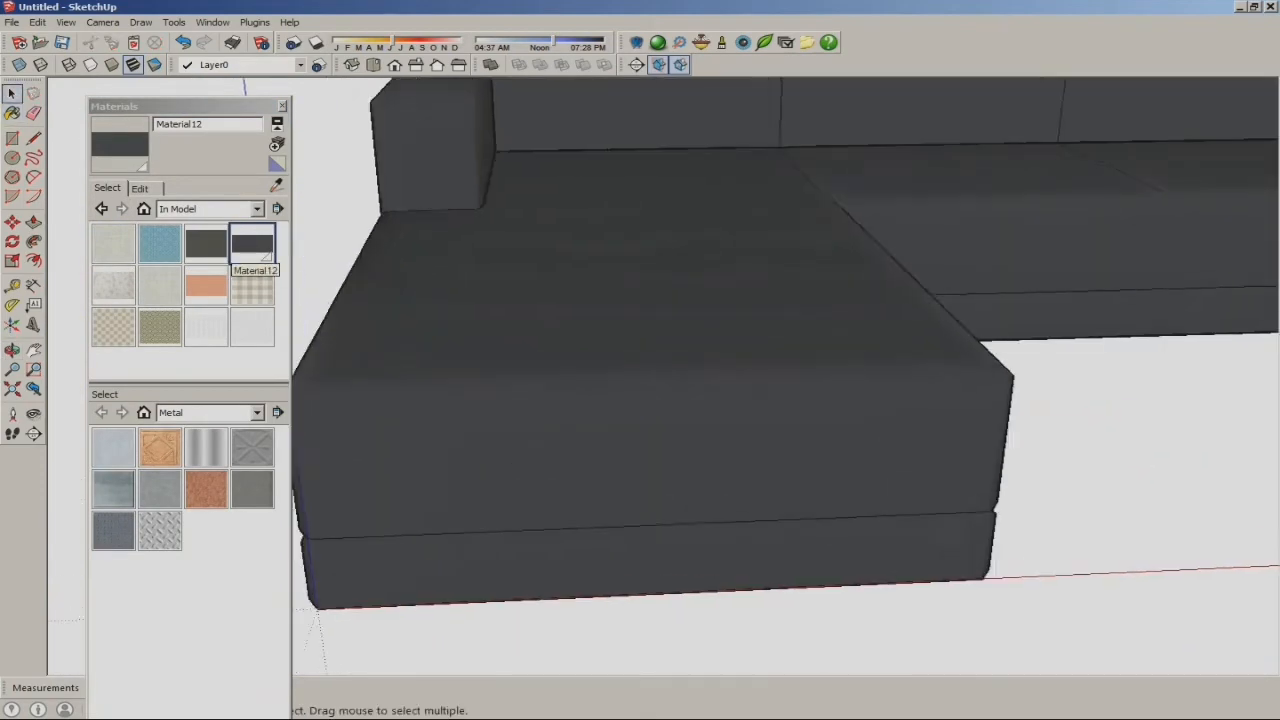
left_click(140, 189)
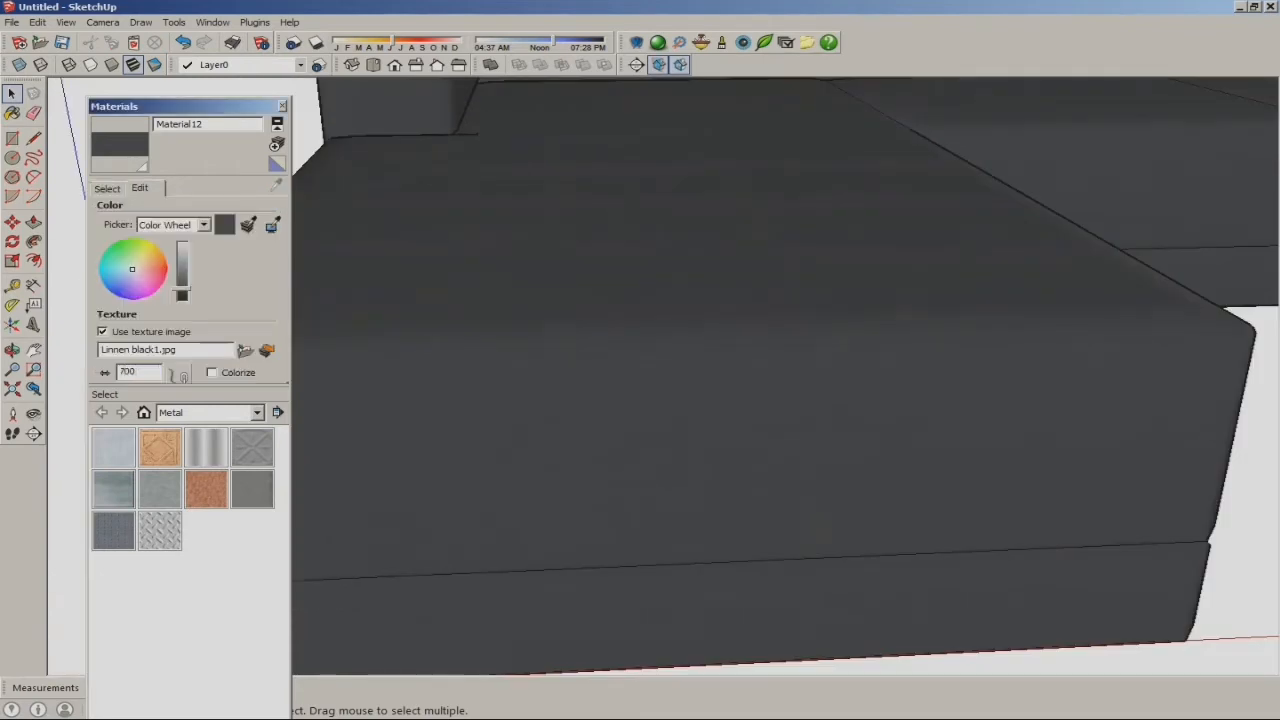
scroll(640, 400, "down", 3)
middle_click_drag(700, 360, 520, 410)
scroll(545, 400, "up", 7)
scroll(545, 400, "down", 7)
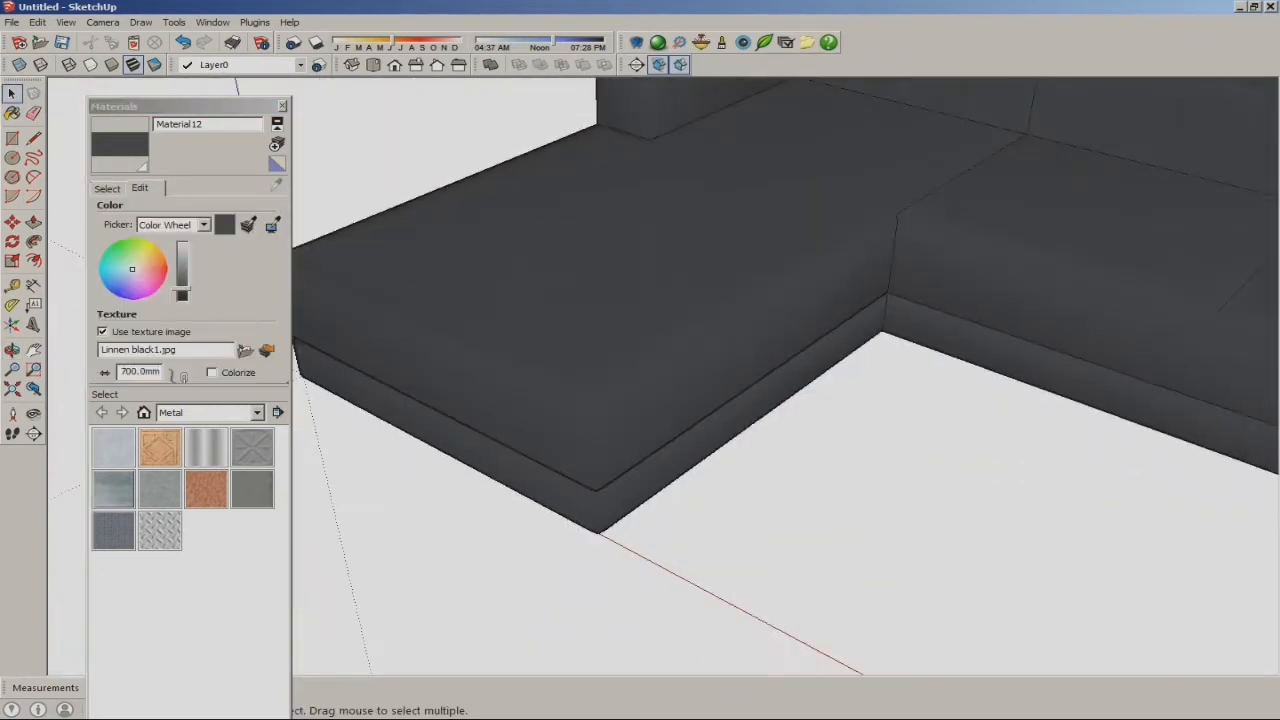
left_click(12, 93)
scroll(640, 382, "down", 7)
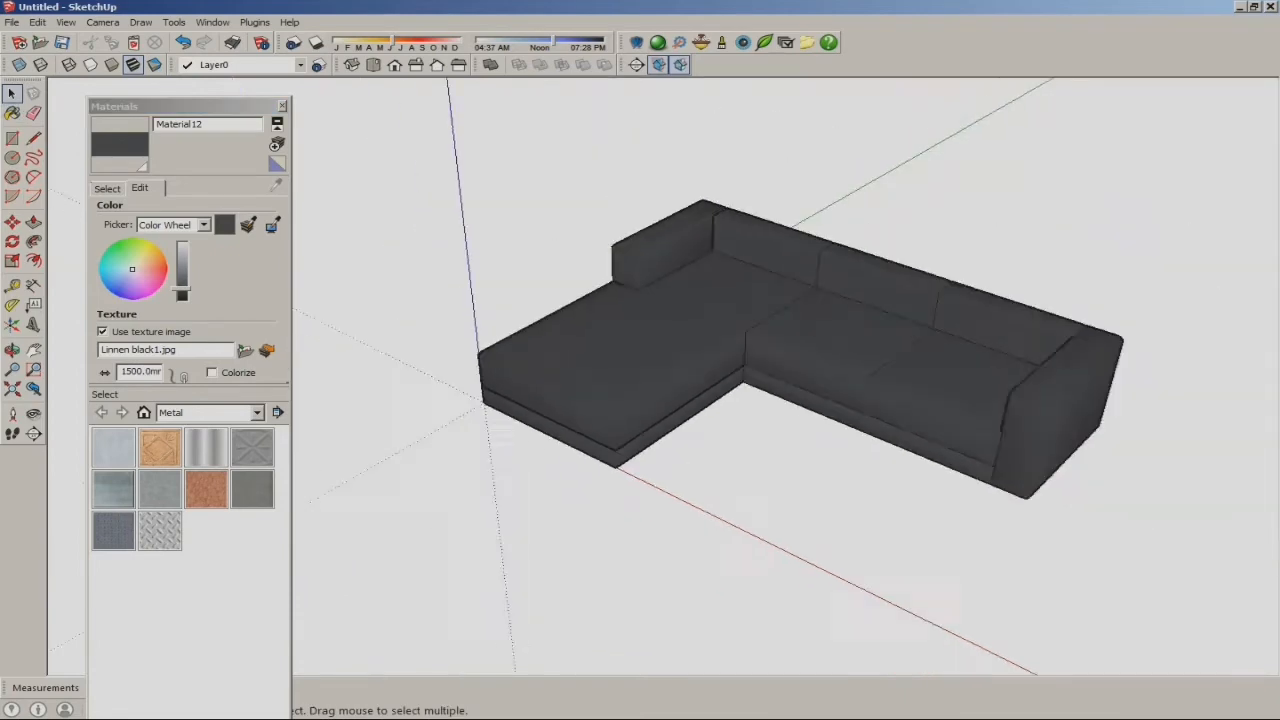
- Select the rectangular pillow's cover without its piping and paint it with the plaid Material5
middle_click_drag(640, 390, 820, 370)
scroll(1030, 272, "up", 7)
scroll(725, 190, "down", 2)
left_click_drag(713, 167, 813, 250)
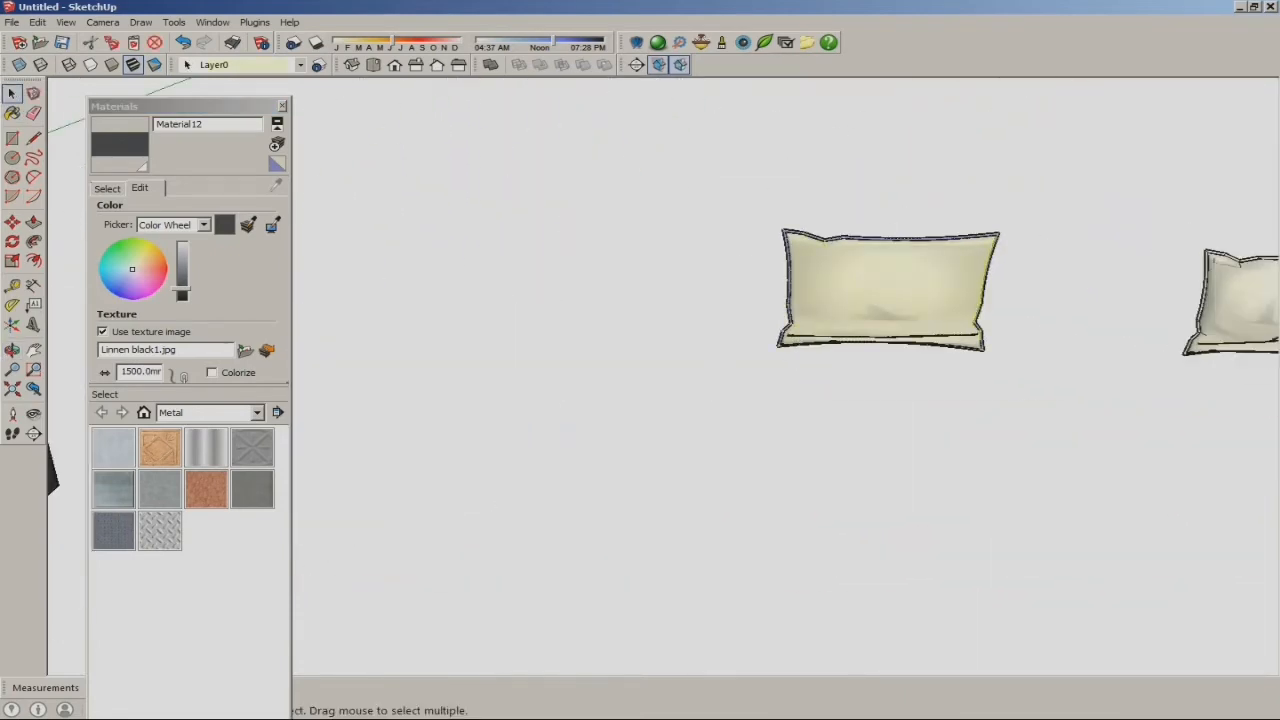
left_click(107, 189)
left_click(252, 286)
left_click(853, 275)
scroll(853, 275, "up", 8)
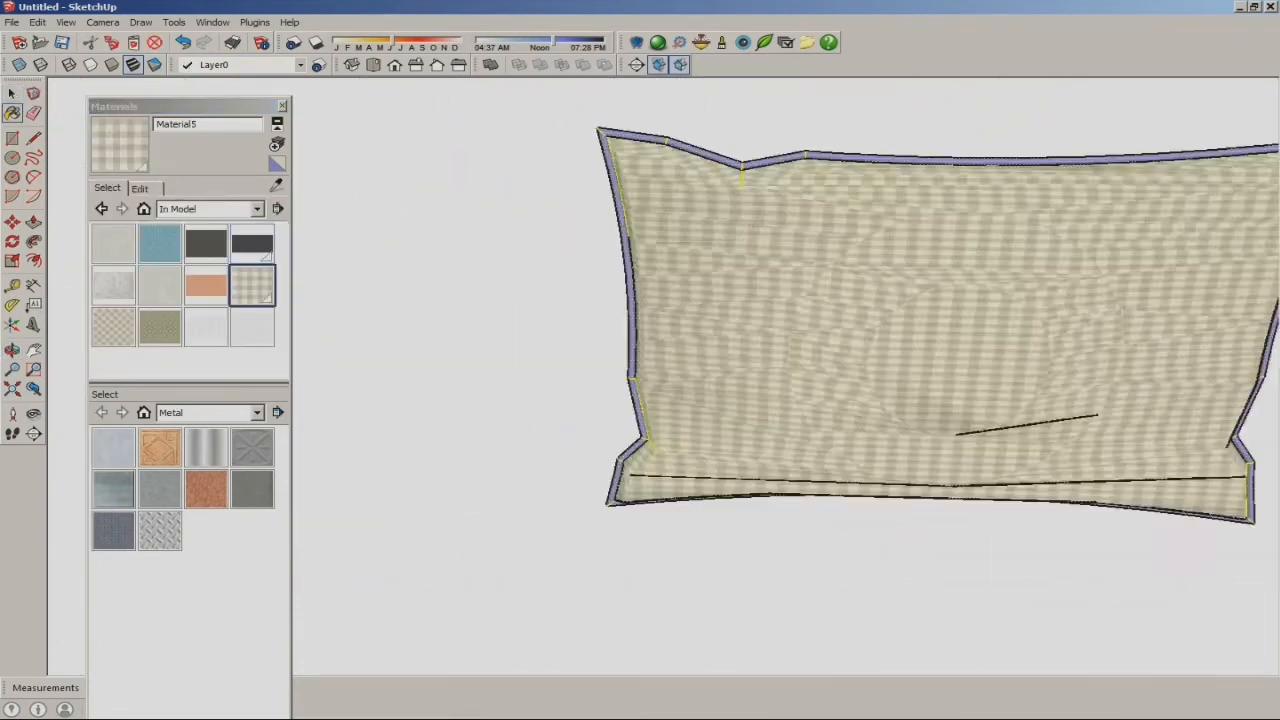
- Try Material8, Material9 and the checked Material6 on the rectangular pillow's cover
left_click(206, 328)
left_click(700, 300)
scroll(705, 325, "down", 3)
middle_click_drag(705, 325, 820, 395)
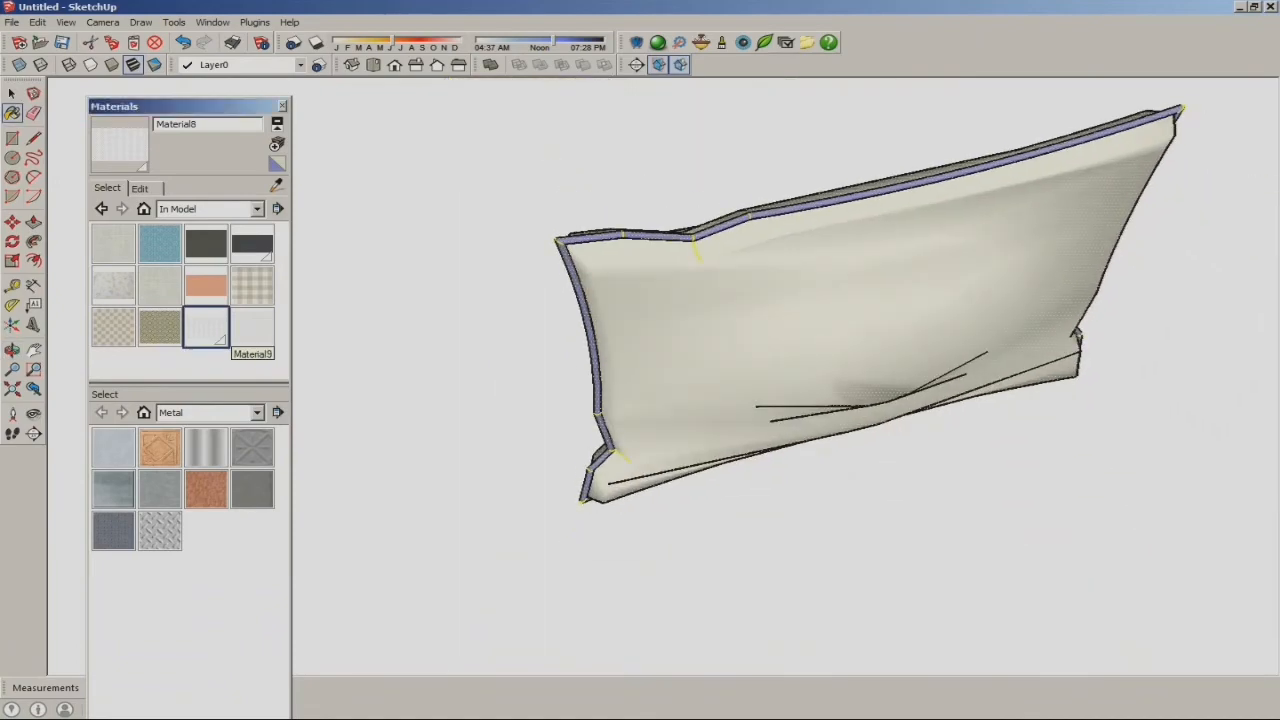
left_click(252, 328)
left_click(740, 310)
middle_click_drag(740, 310, 640, 255)
left_click(114, 328)
left_click(700, 315)
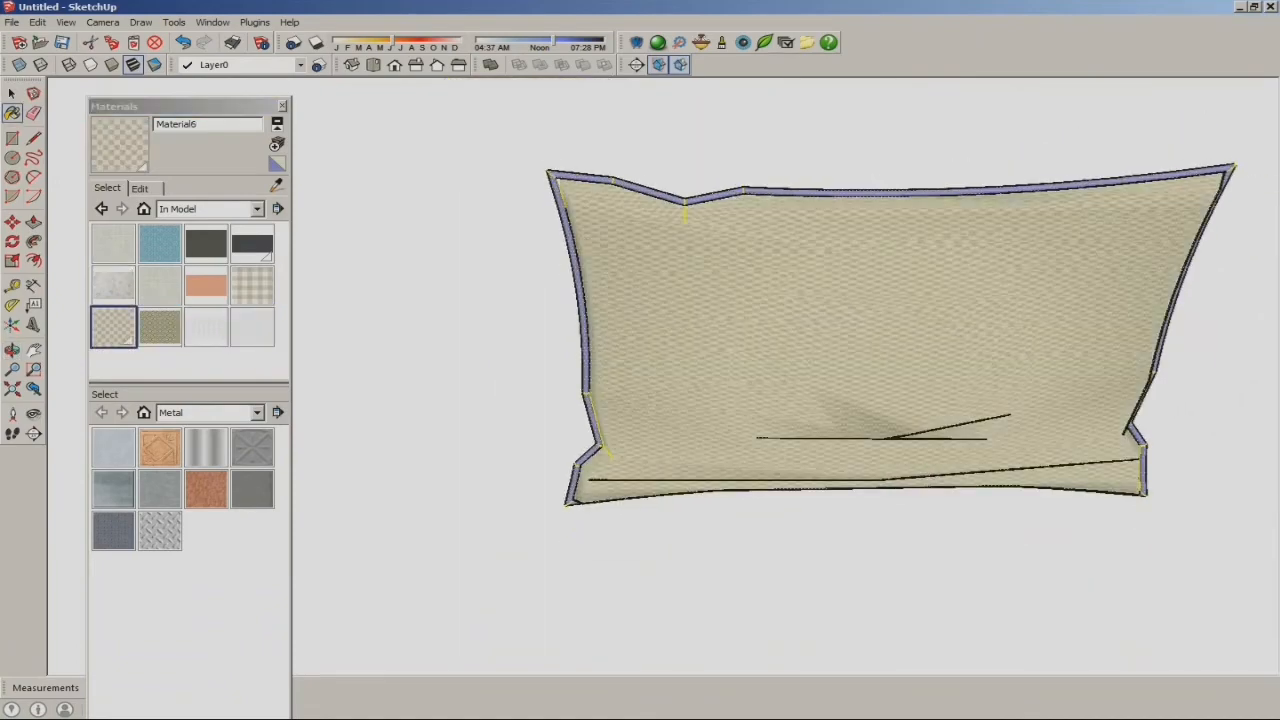
- Paint the rectangular pillow's cover with the dark fabric Material12
left_click(246, 246)
left_click(680, 310)
middle_click_drag(680, 310, 890, 345)
scroll(740, 310, "down", 3)
middle_click_drag(800, 320, 670, 290)
left_click(12, 93)
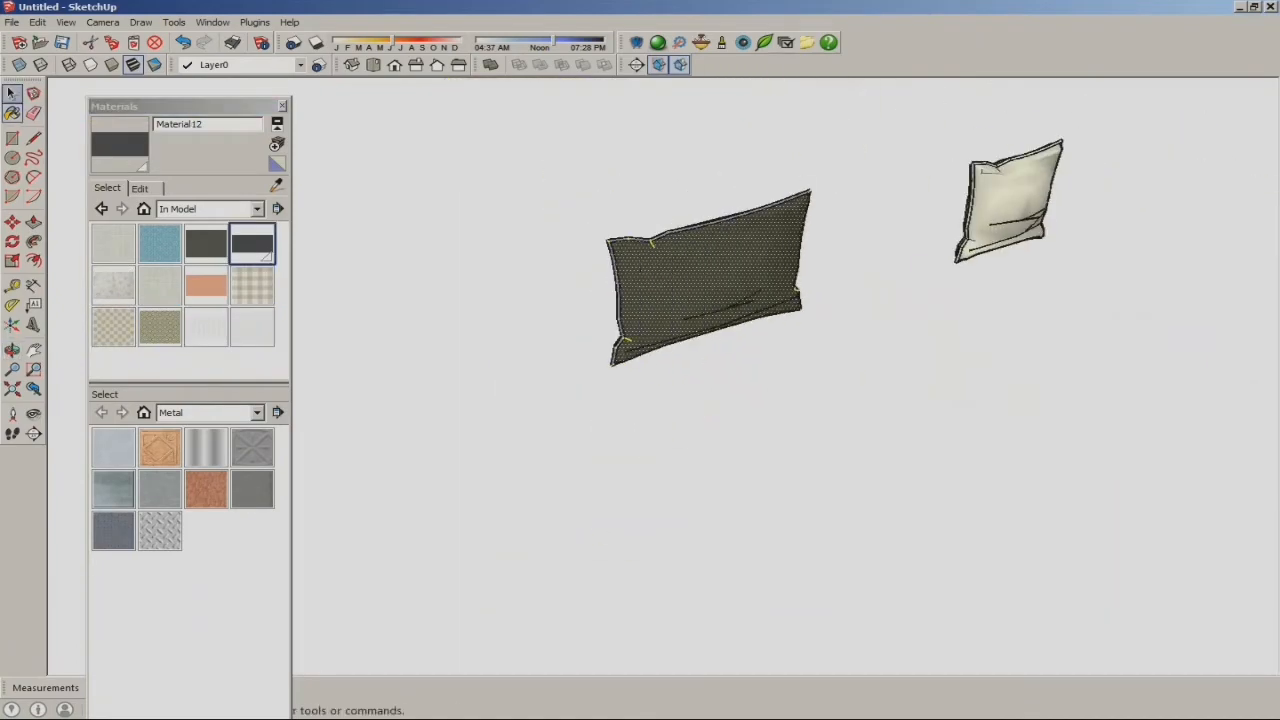
- Deselect the rectangular pillow's cover and start painting its upper piping with the dark Material12
left_click(635, 205)
scroll(654, 228, "up", 3)
scroll(570, 250, "up", 1)
key("b")
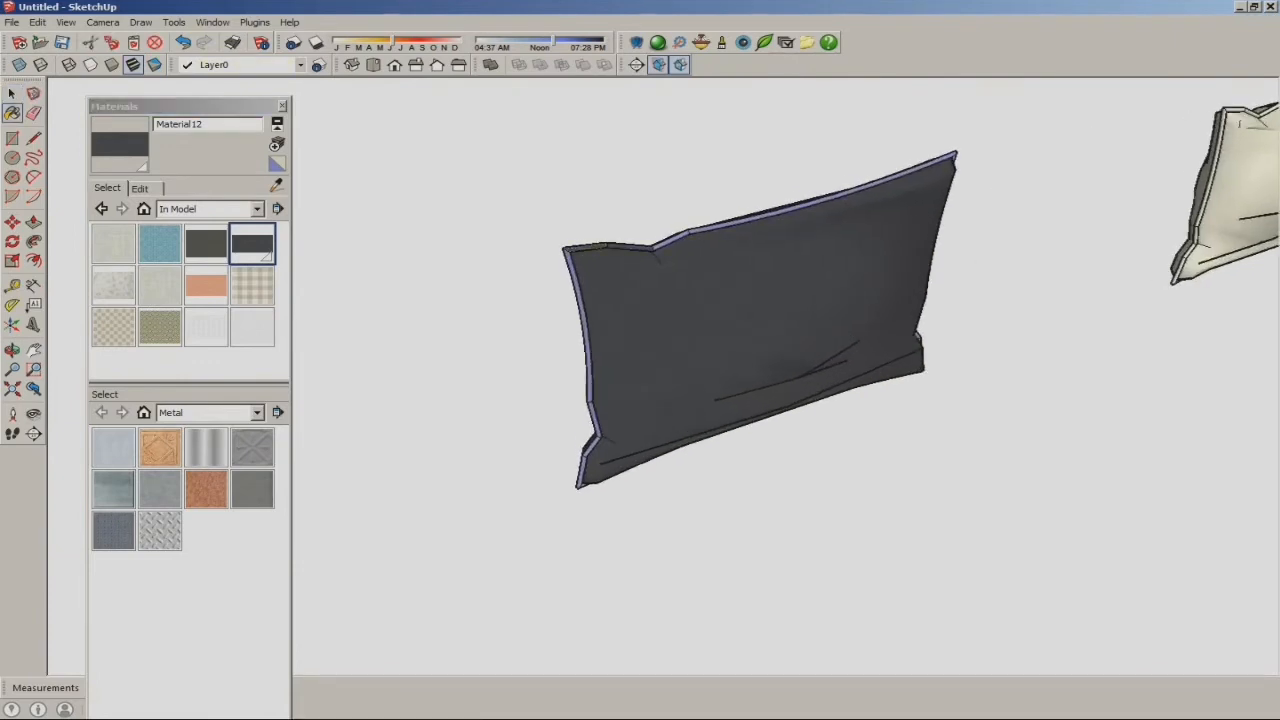
left_click(257, 209)
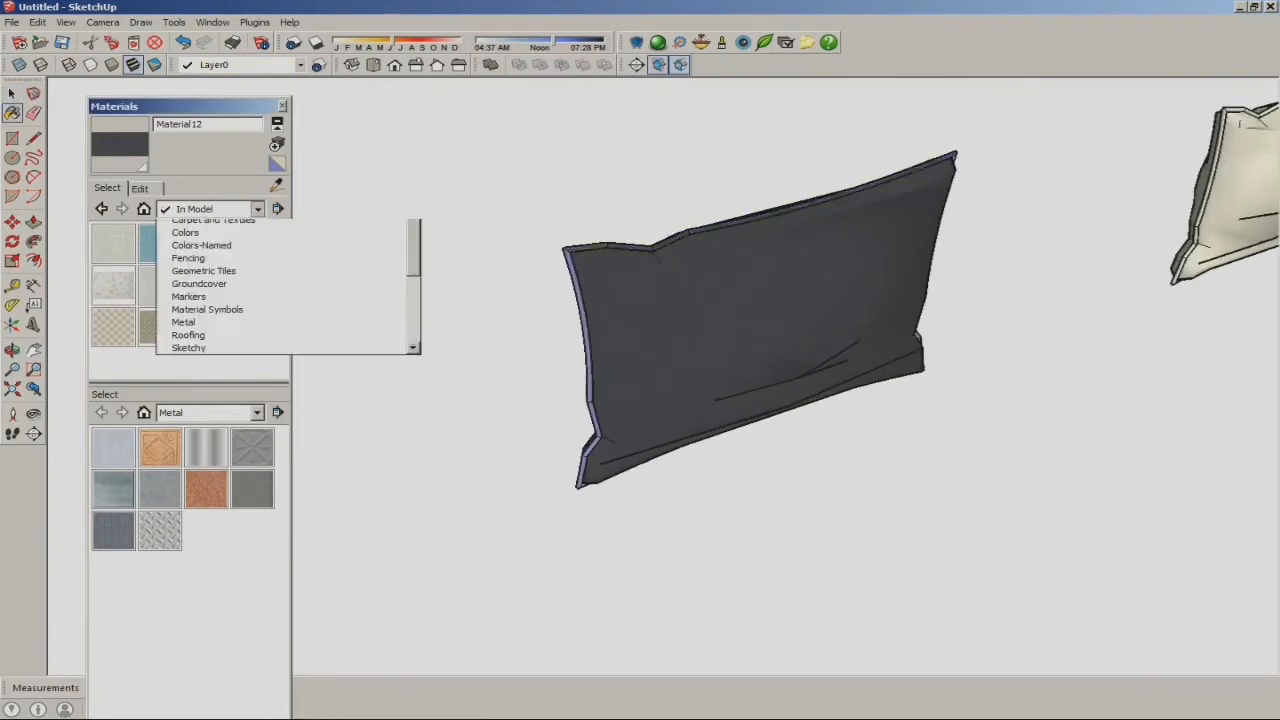
scroll(260, 328, "down", 1)
left_click(282, 106)
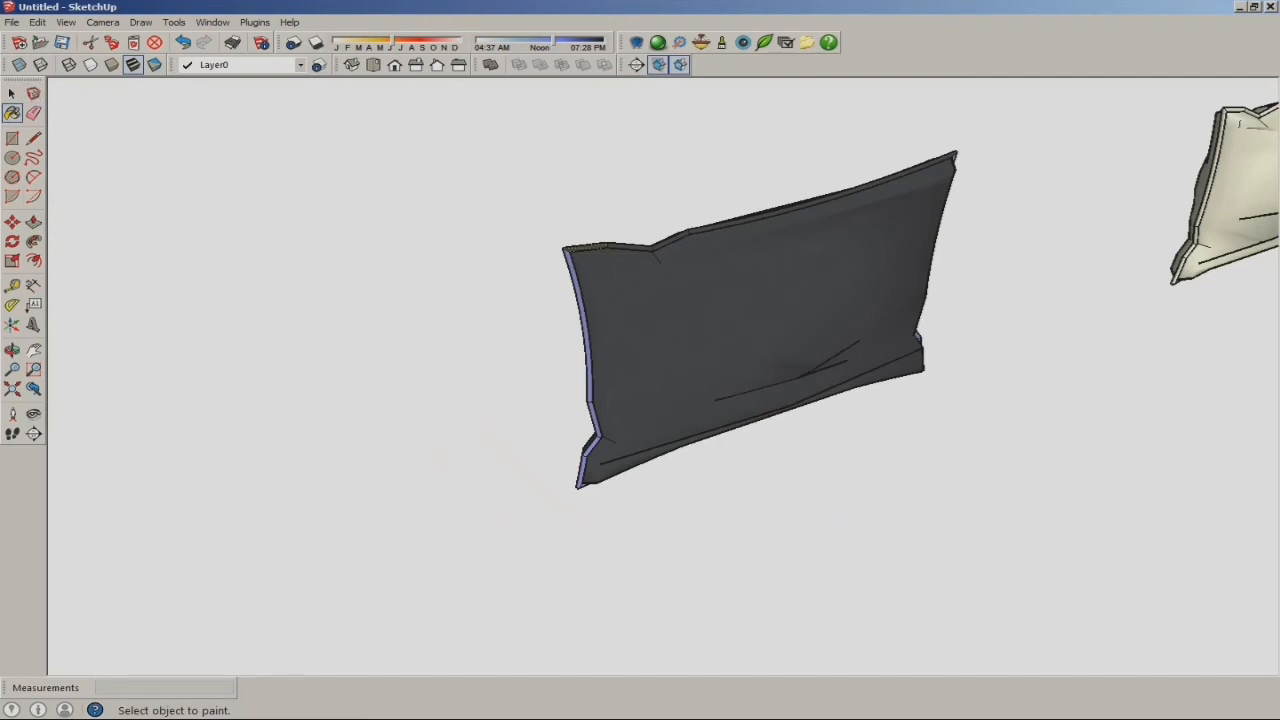
left_click(12, 113)
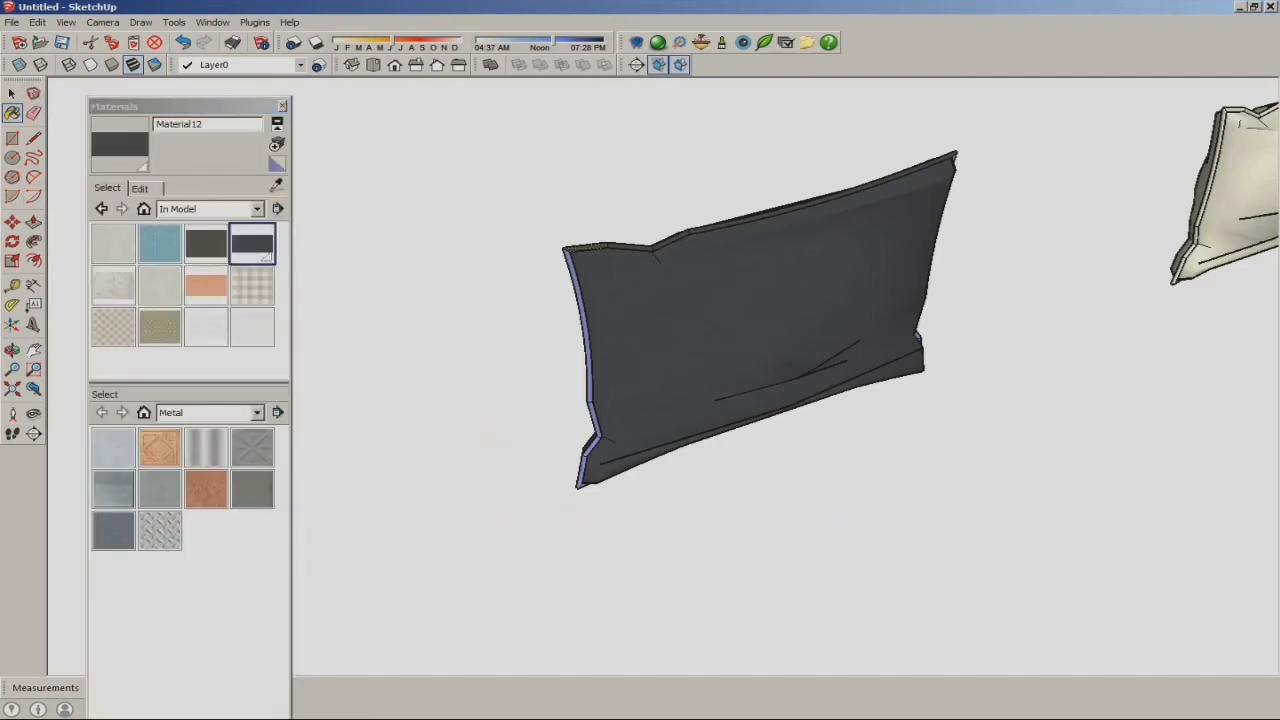
- Paint the rectangular pillow's piping all around with the light linen Material1
left_click(113, 244)
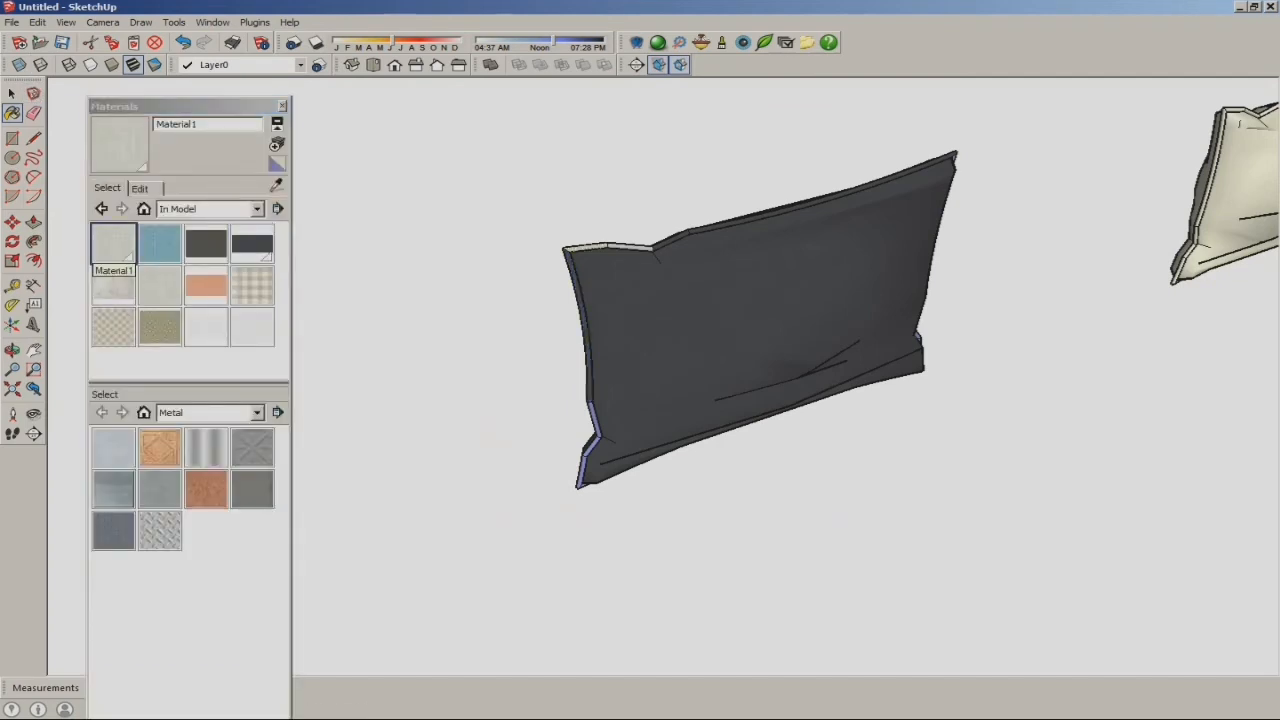
middle_click_drag(1000, 330, 810, 335)
scroll(811, 334, "up", 2)
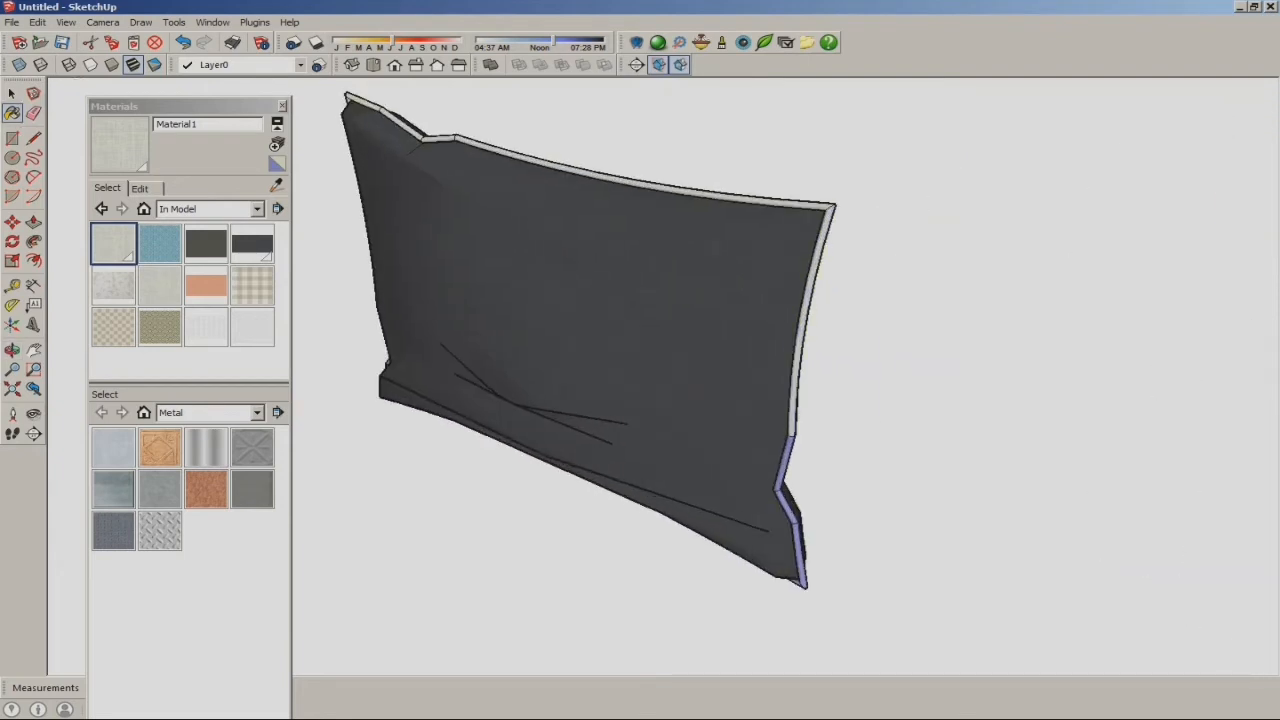
left_click(799, 556)
mouse_move(799, 556)
middle_mouse_down()
mouse_move(830, 430)
mouse_move(520, 410)
mouse_move(535, 500)
middle_mouse_up()
scroll(820, 475, "up", 1)
left_click(820, 466)
scroll(860, 470, "down", 2)
left_click(466, 325)
scroll(520, 425, "down", 3)
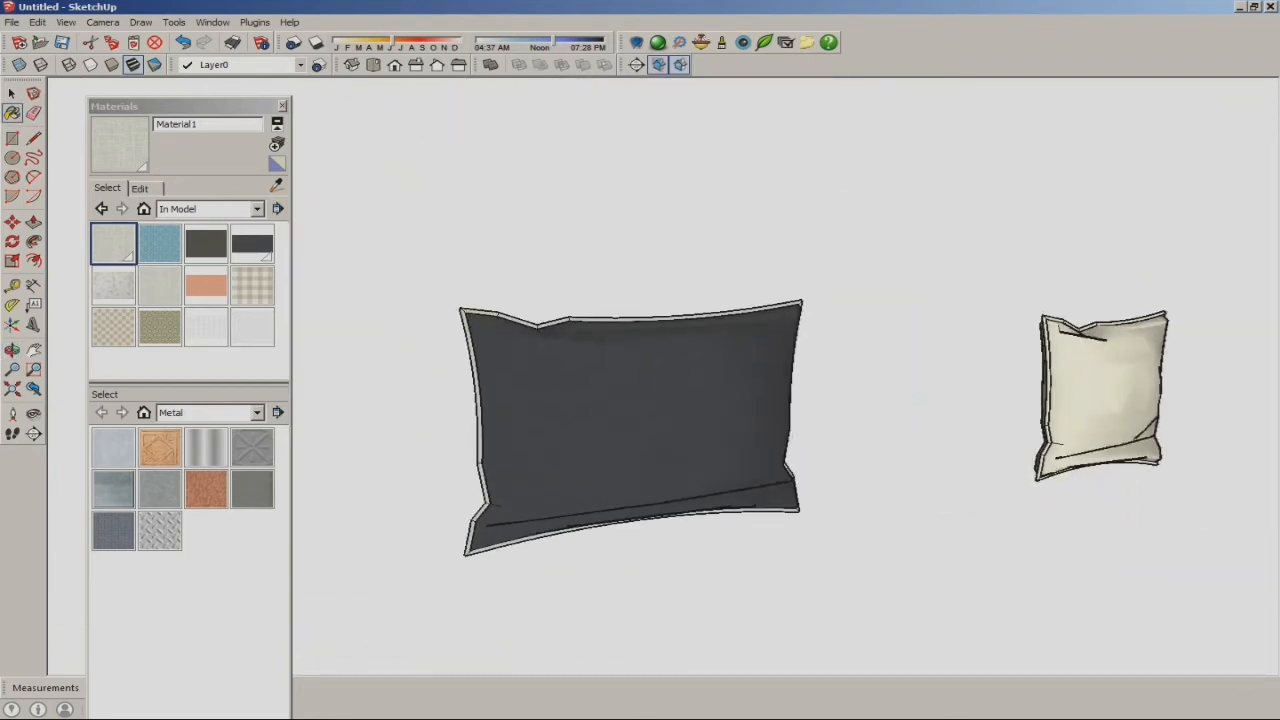
- Try the checked Material6 and the plaid Material5 on the square pillow's cover
key("space")
scroll(530, 300, "down", 2)
middle_click_drag(650, 350, 400, 335)
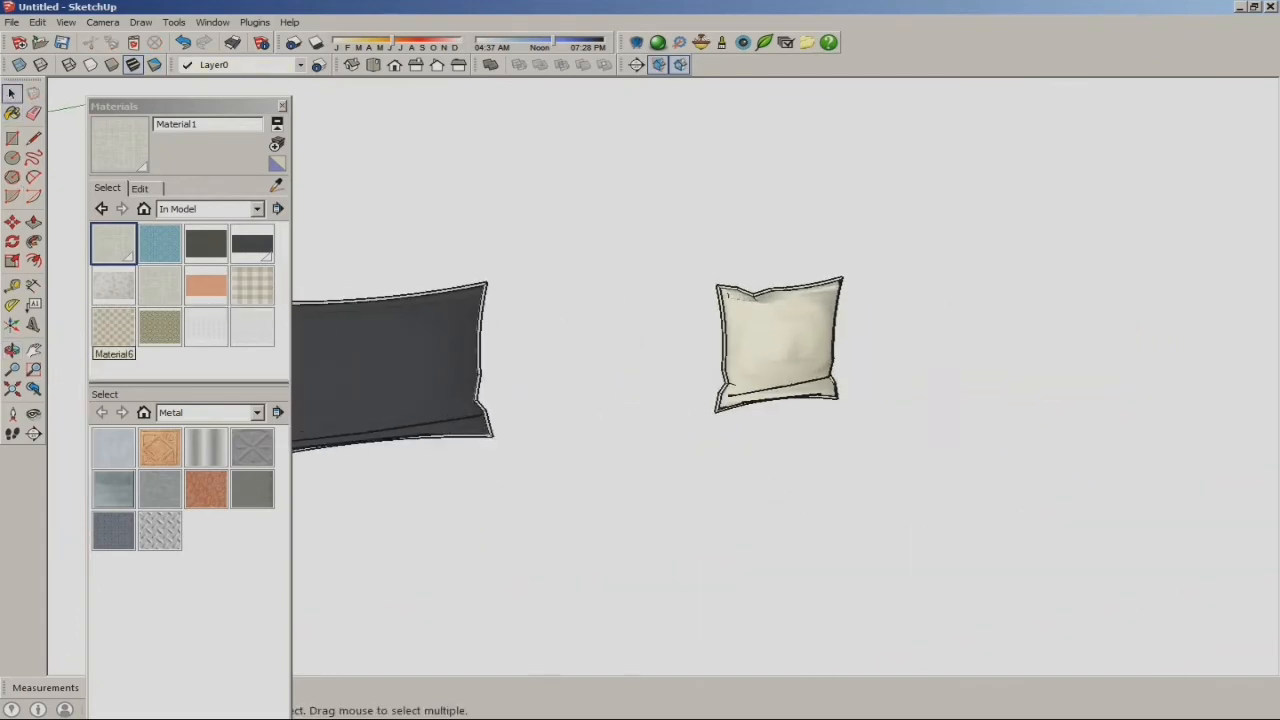
left_click(113, 330)
left_click(778, 342)
mouse_move(778, 342)
middle_mouse_down()
mouse_move(785, 420)
mouse_move(760, 340)
mouse_move(470, 370)
mouse_move(850, 350)
middle_mouse_up()
scroll(780, 320, "up", 3)
scroll(900, 270, "up", 2)
left_click(248, 288)
left_click(709, 309)
scroll(709, 309, "down", 3)
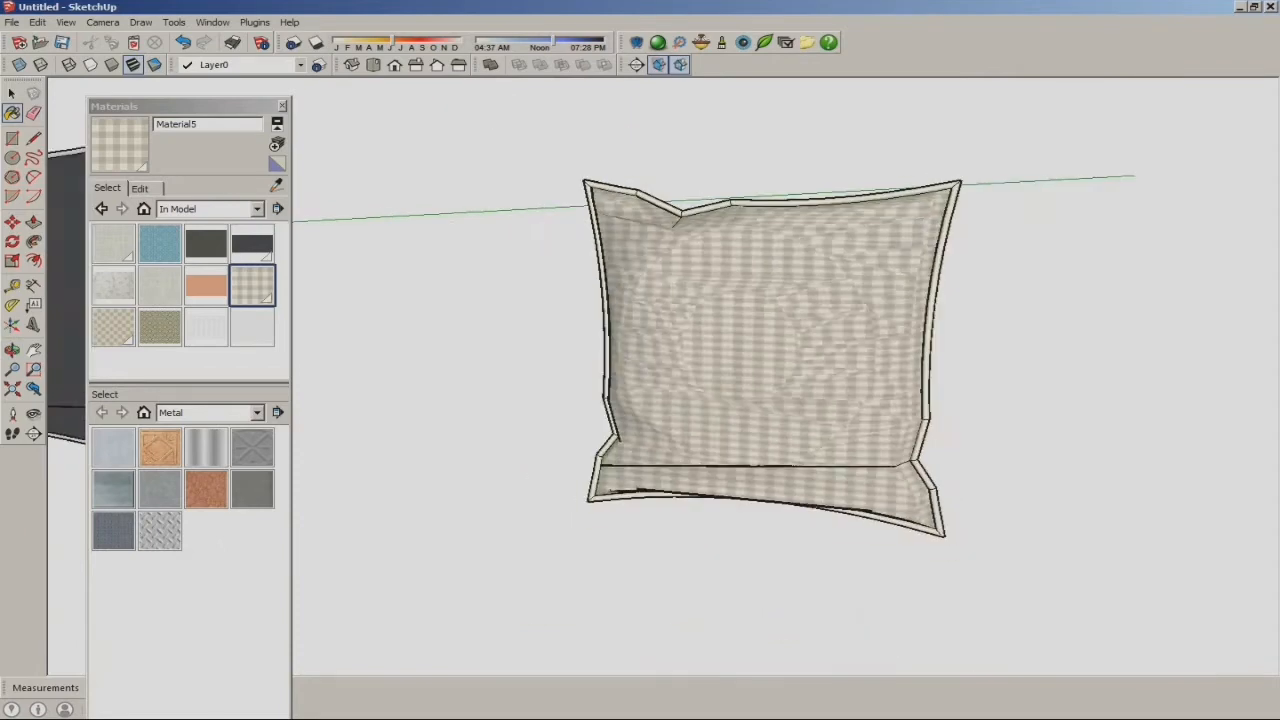
- Paint the square pillow's cover with the light linen Material1
mouse_move(709, 309)
middle_mouse_down()
mouse_move(700, 385)
mouse_move(560, 420)
middle_mouse_up()
left_click(118, 246)
left_click(730, 370)
mouse_move(730, 370)
middle_mouse_down()
mouse_move(520, 370)
mouse_move(710, 275)
middle_mouse_up()
- Paint sections of the square pillow's piping with the dark Material12
scroll(704, 262, "up", 3)
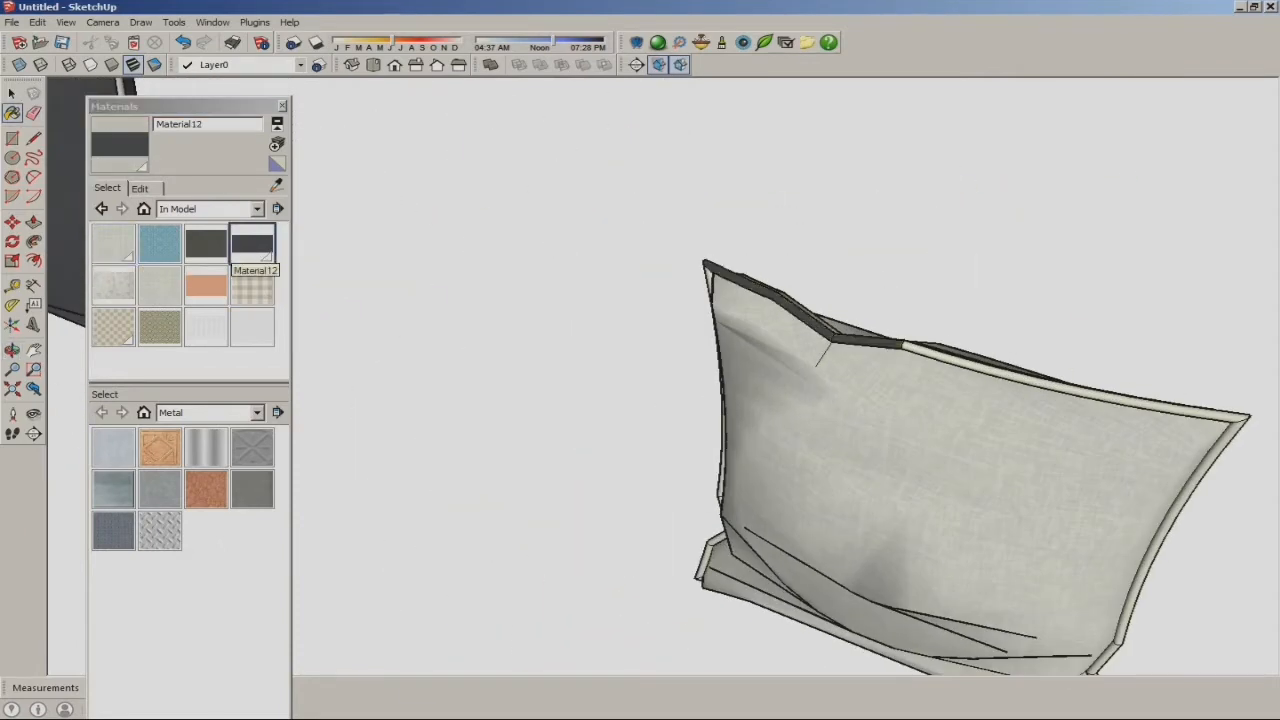
scroll(680, 200, "down", 3)
left_click(934, 516)
middle_click_drag(934, 516, 1080, 450)
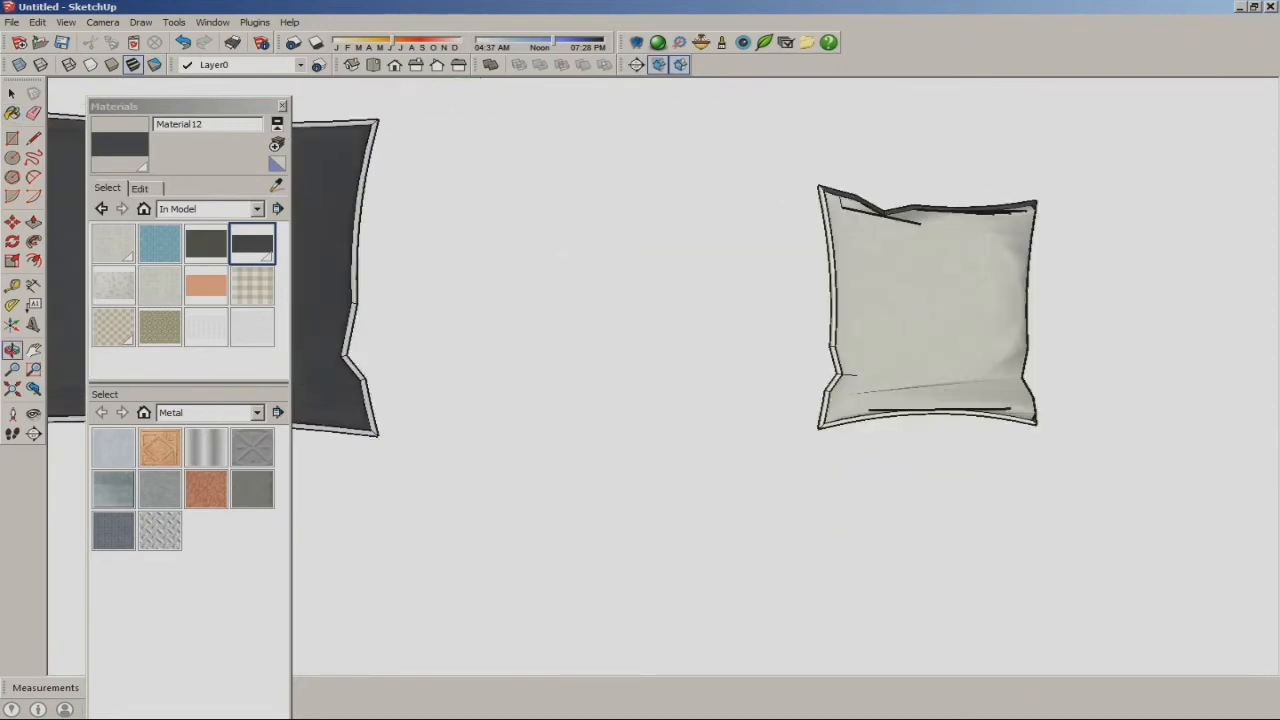
scroll(823, 409, "up", 2)
left_click(825, 411)
left_click(839, 270)
scroll(903, 430, "up", 3)
mouse_move(839, 270)
middle_mouse_down()
mouse_move(903, 420)
mouse_move(850, 305)
middle_mouse_up()
left_click(903, 434)
scroll(848, 300, "down", 2)
scroll(975, 294, "down", 2)
middle_click_drag(1125, 235, 1030, 208)
scroll(1030, 208, "up", 3)
- Repaint the dark sections of the square pillow's piping with Material1
left_click(114, 244)
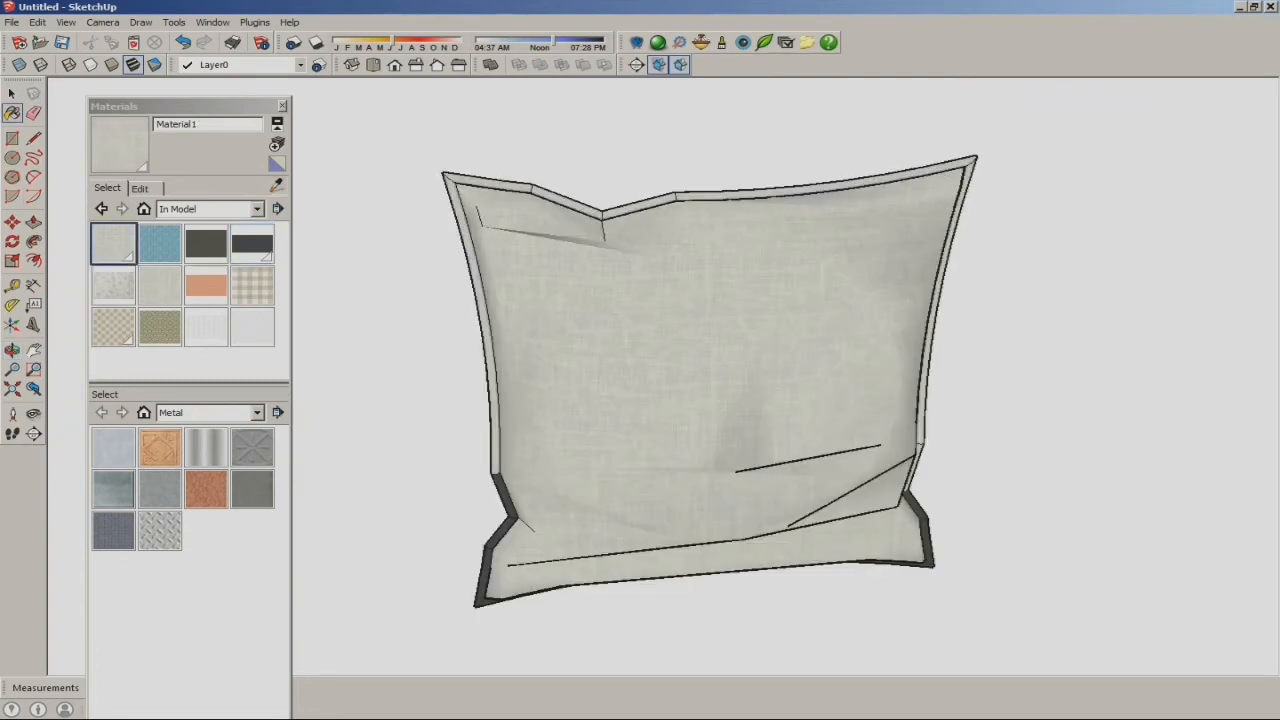
left_click(928, 544)
middle_click_drag(928, 544, 1010, 490)
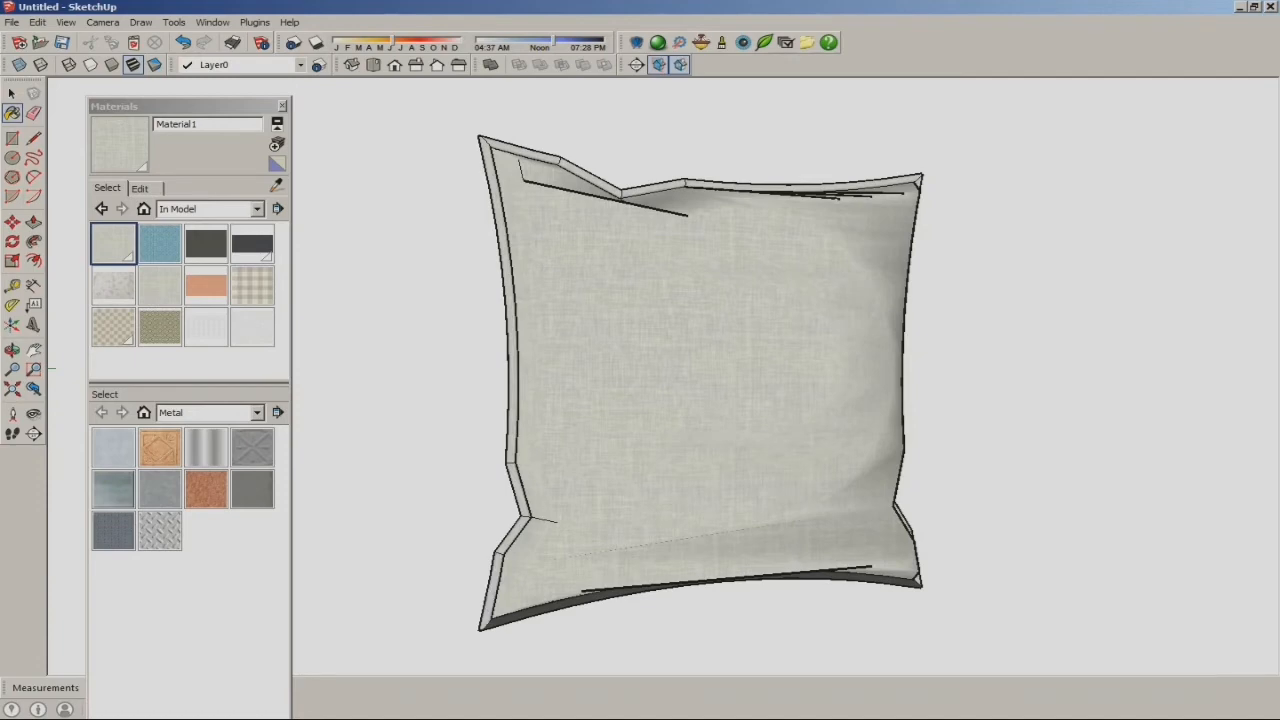
left_click(640, 588)
middle_click_drag(640, 588, 645, 640)
- Copy the whole square pillow to the side facing away from the rectangular pillow
left_click(12, 93)
scroll(753, 332, "down", 5)
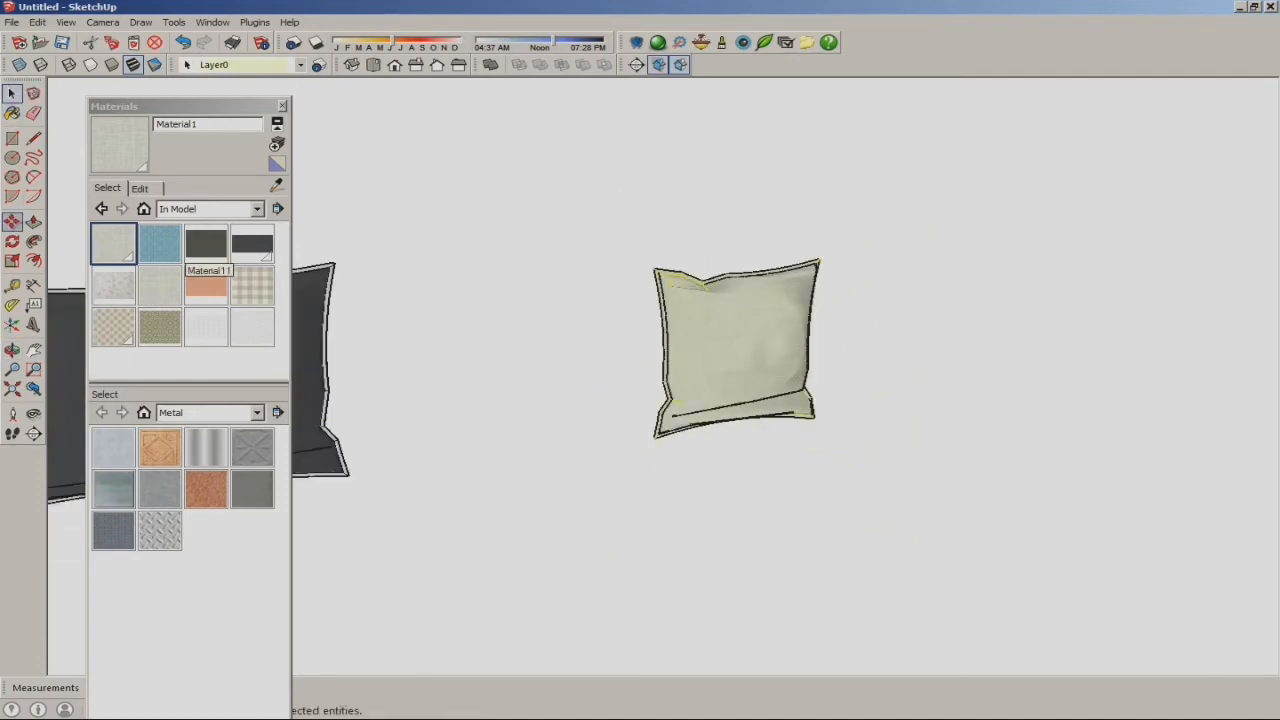
left_click(12, 222)
left_click(735, 350)
key("Escape")
left_click(12, 93)
left_click(920, 450)
left_click(12, 222)
left_click(704, 315)
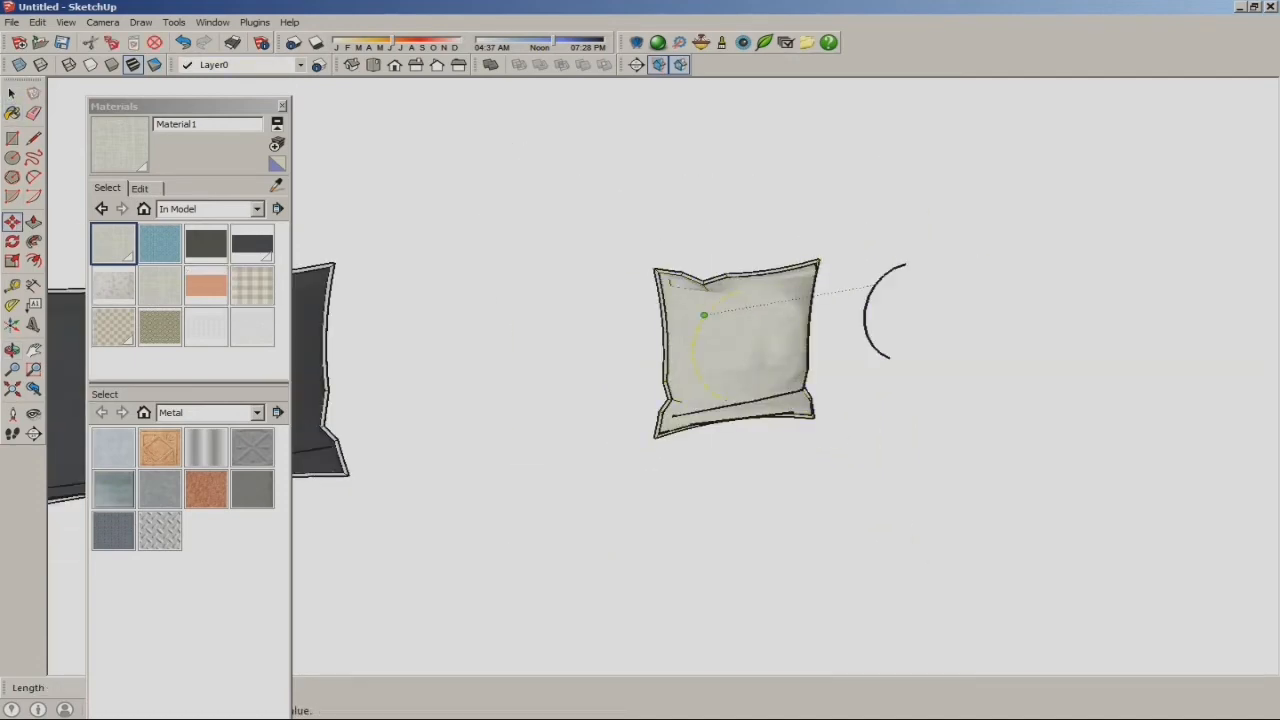
key("ctrl+v")
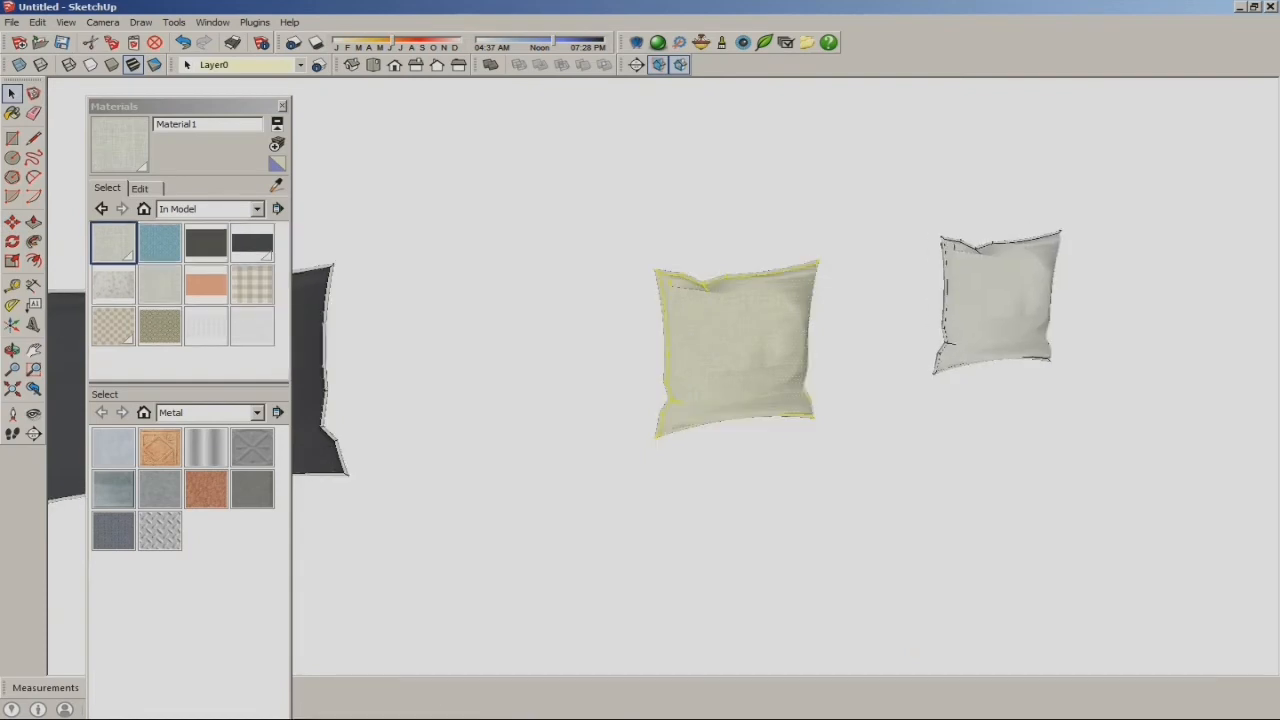
left_click(908, 396)
scroll(160, 326, "up", 1)
- Paint the copied square pillow's cover with the patterned Material7, leaving its piping light
left_click(160, 326)
middle_click_drag(1000, 370, 950, 375)
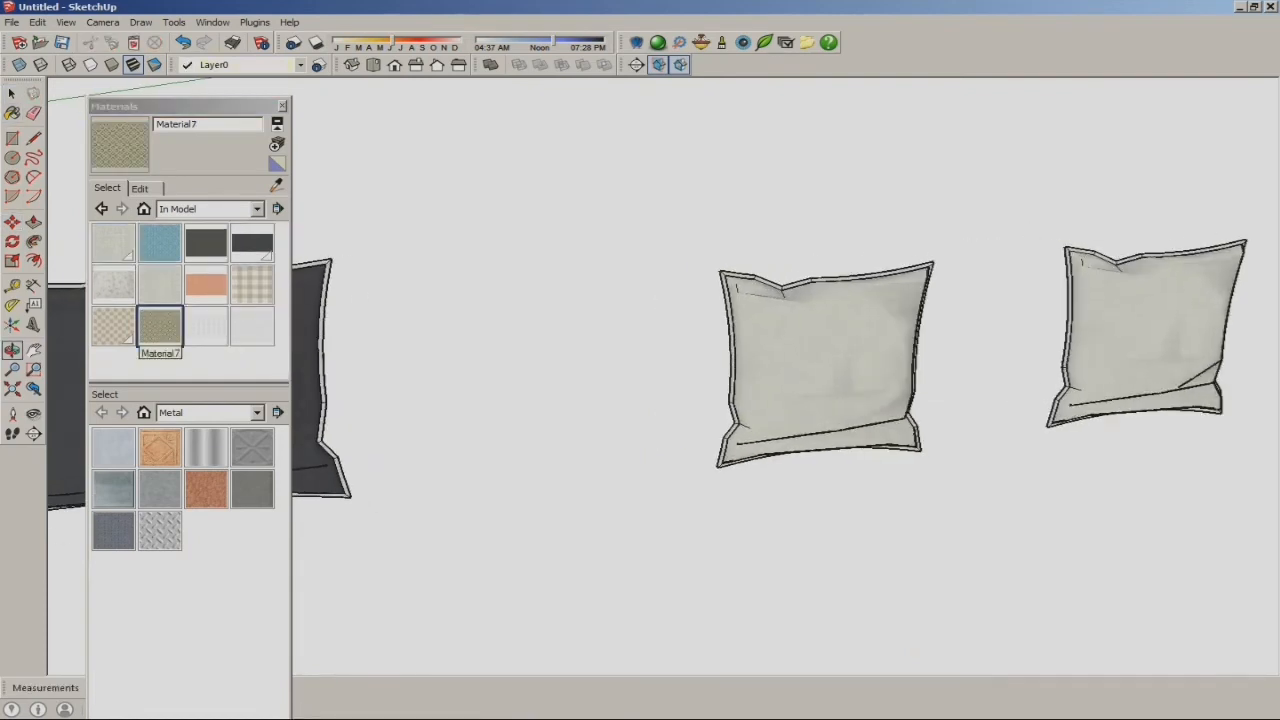
left_click(1150, 330)
mouse_move(1150, 330)
middle_mouse_down()
mouse_move(1090, 360)
mouse_move(900, 540)
middle_mouse_up()
scroll(640, 400, "down", 4)
middle_click_drag(640, 400, 810, 330)
scroll(645, 335, "up", 3)
scroll(650, 320, "down", 1)
- Set the texture width of Material7 to 700 mm
left_click(140, 189)
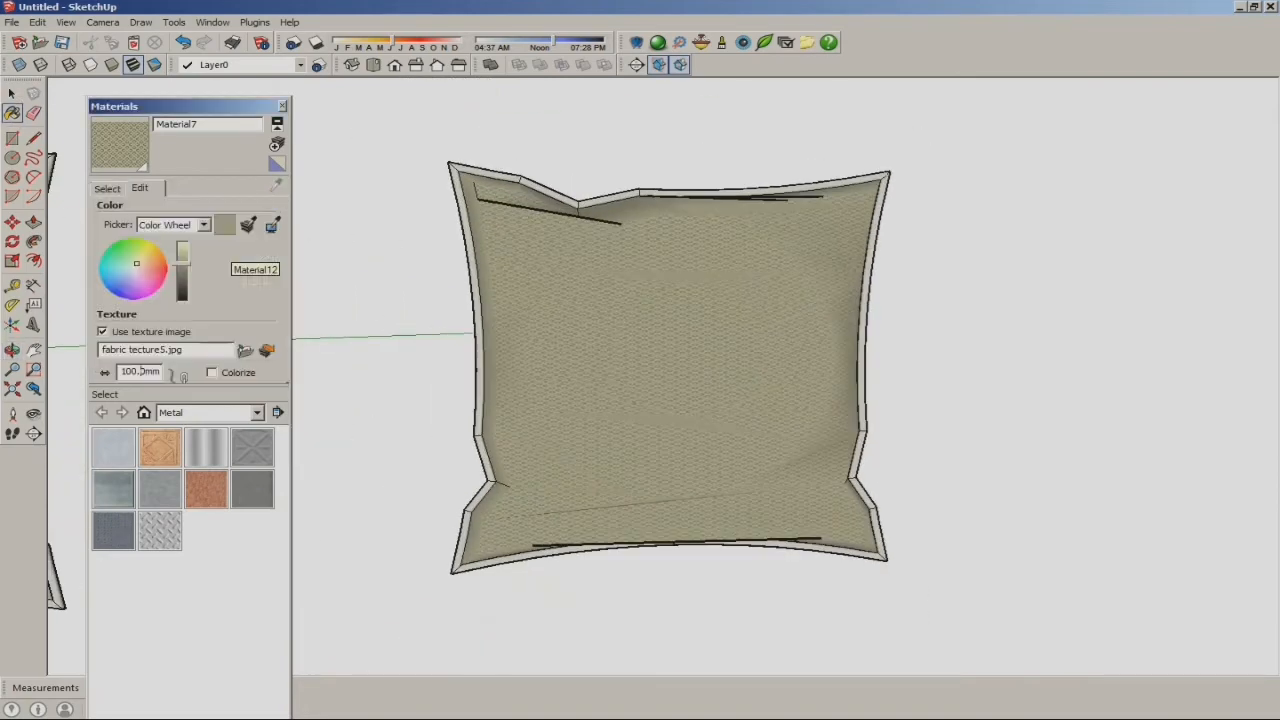
type("700")
left_click(12, 93)
scroll(801, 331, "down", 2)
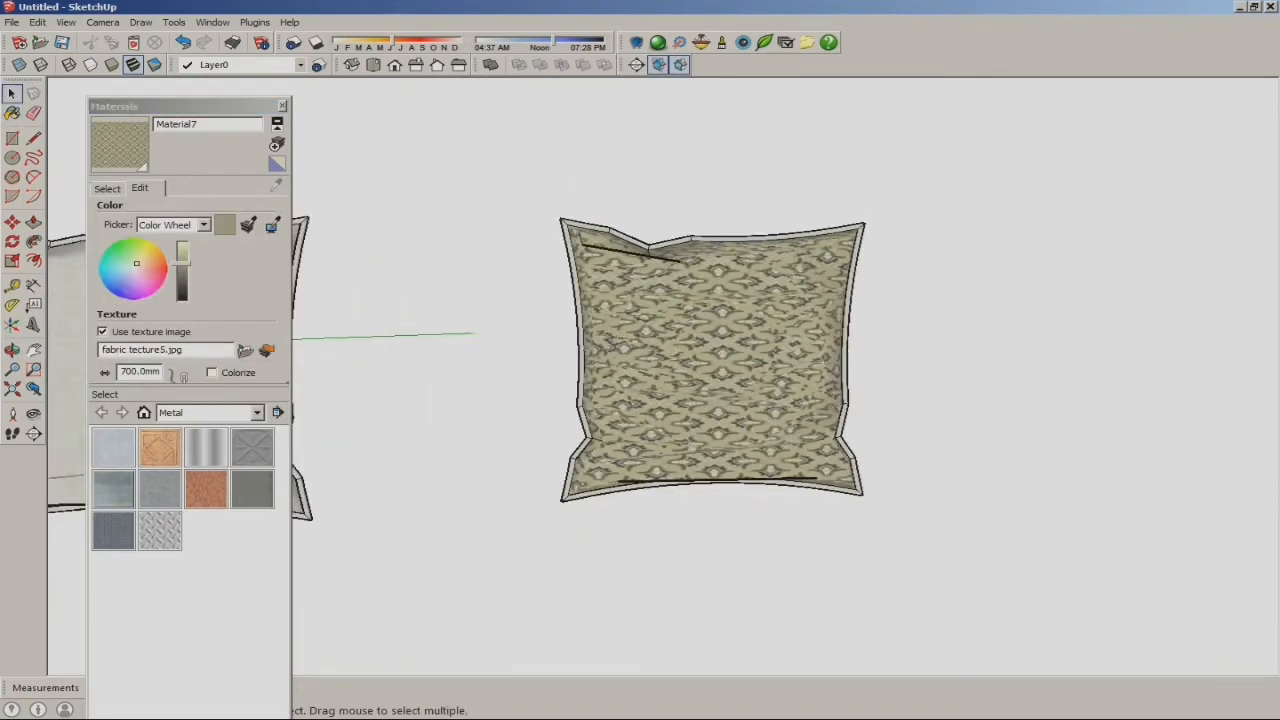
middle_click_drag(801, 331, 833, 322)
scroll(833, 322, "down", 5)
scroll(420, 440, "up", 5)
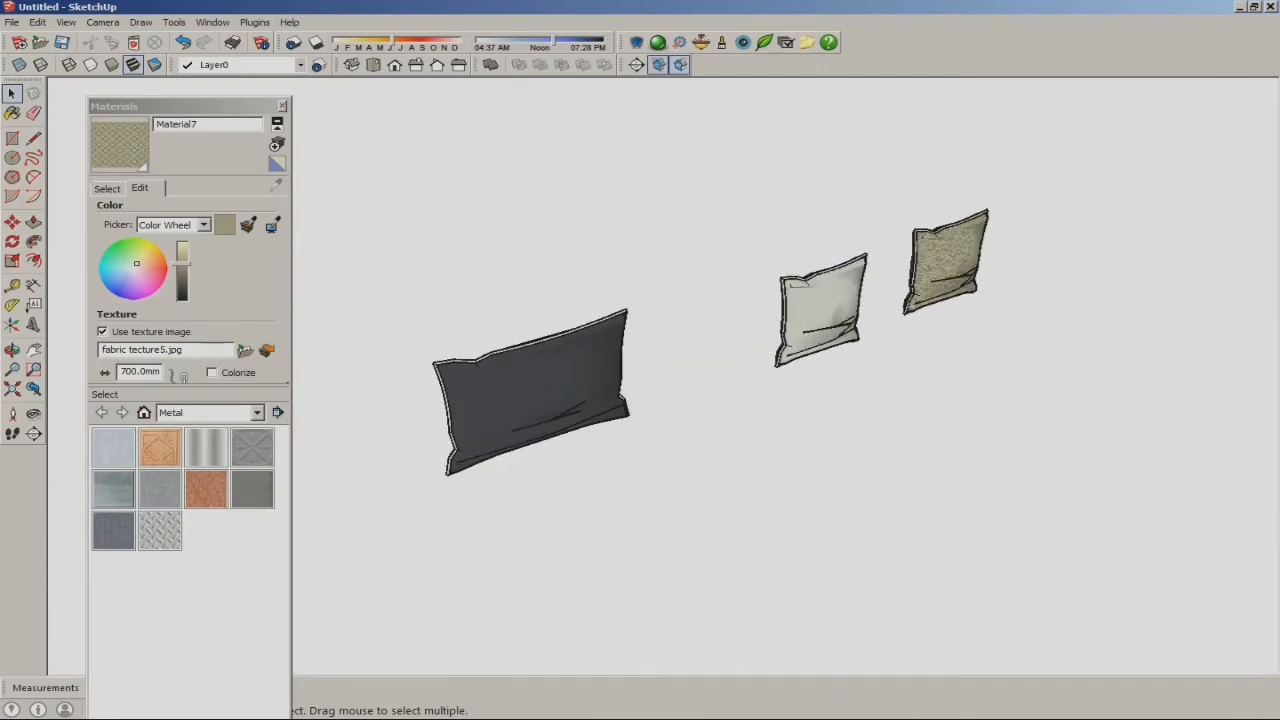
- Sample the dark Material12 from the rectangular pillow's cover and apply it to the selected upper part of the pillow
left_click(107, 188)
left_click(277, 186)
left_click(490, 357)
scroll(490, 357, "up", 5)
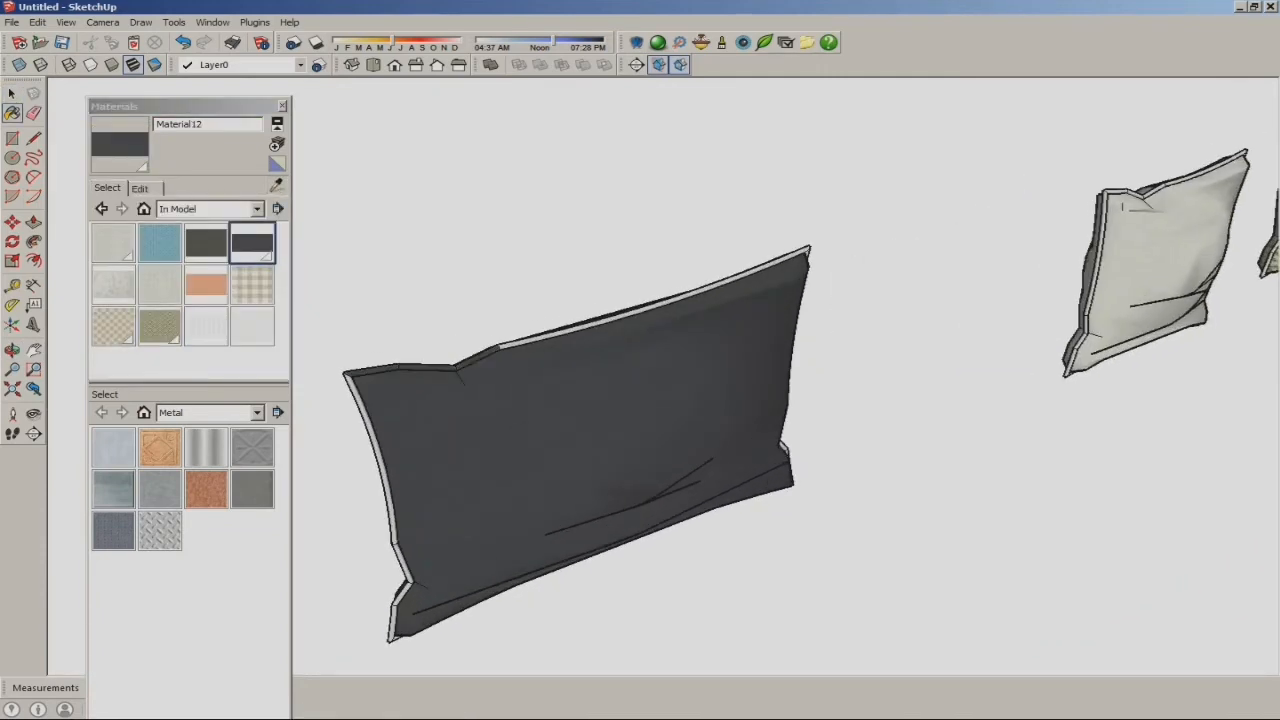
left_click(12, 93)
left_click_drag(429, 167, 915, 407)
left_click(121, 146)
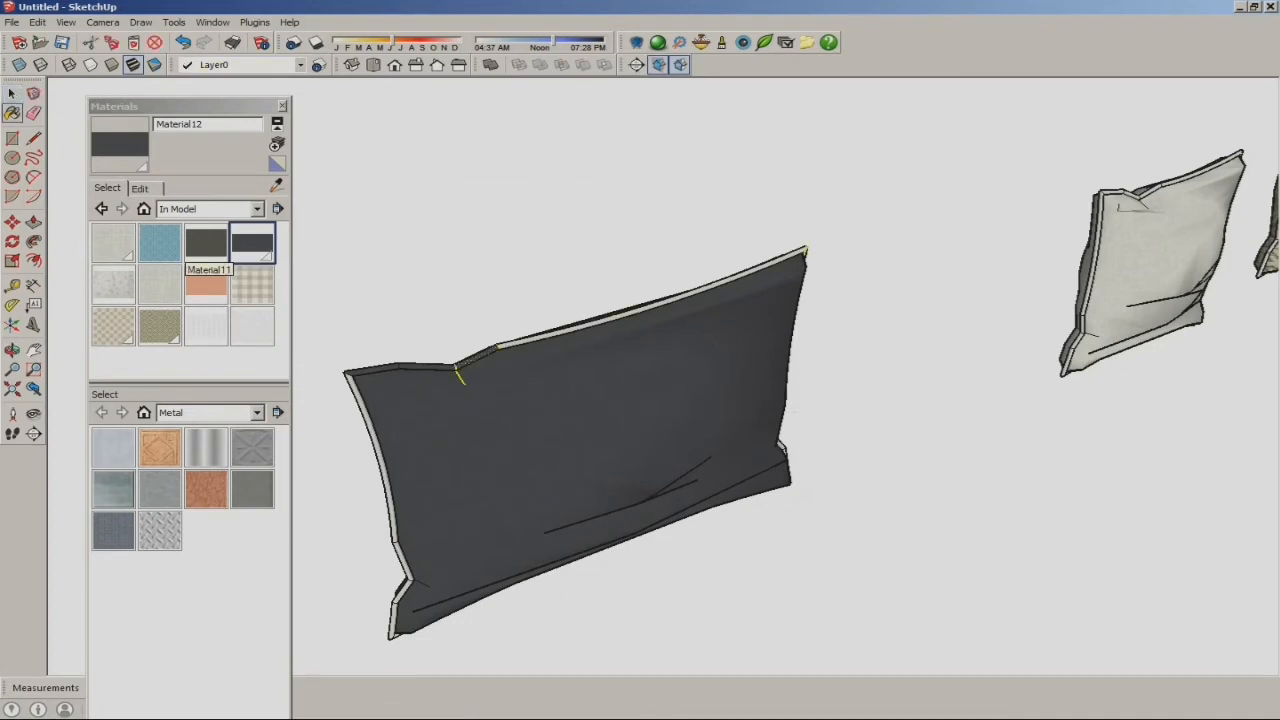
left_click(650, 304)
middle_click_drag(650, 304, 530, 240)
scroll(530, 240, "down", 2)
- Select the whole rectangular pillow and paint it, piping included, with Material12
left_click(12, 93)
left_click_drag(544, 146, 781, 364)
left_click_drag(811, 461, 405, 147)
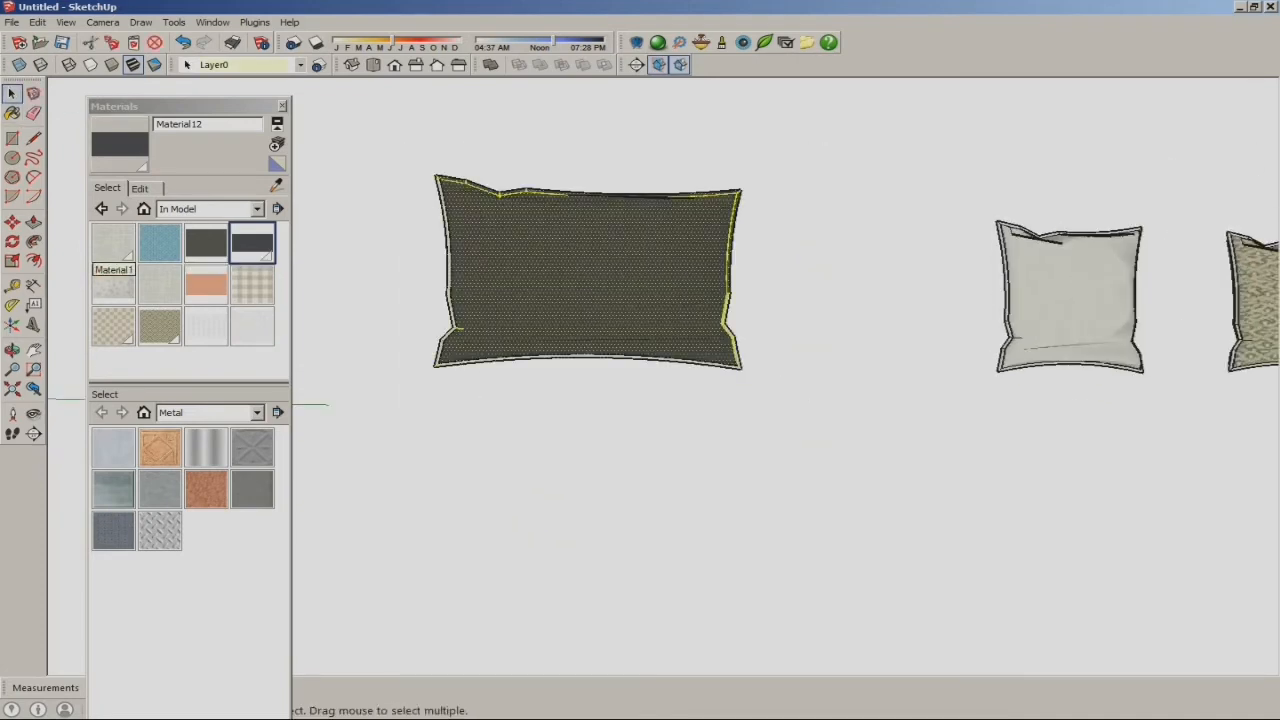
left_click(120, 146)
left_click(590, 280)
key("space")
scroll(760, 375, "down", 5)
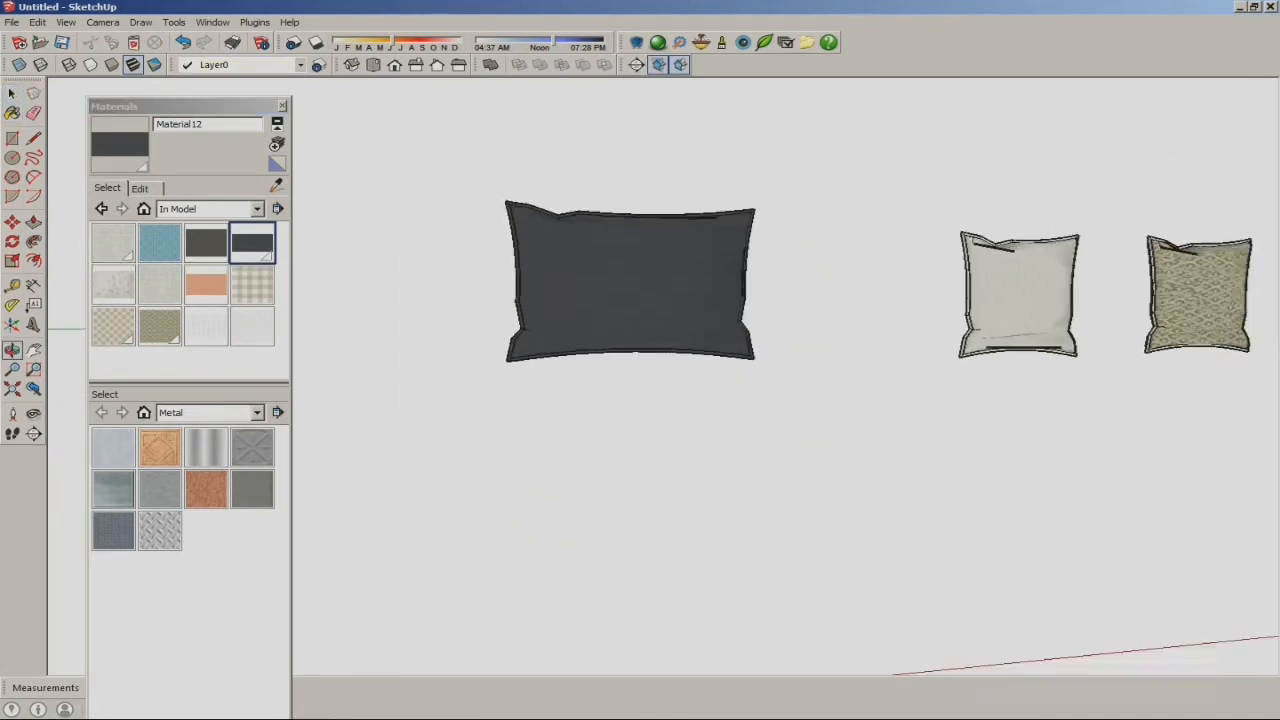
- Make a separate group of each pillow: the dark rectangular one, the light square one and the patterned square one
right_click(700, 358)
left_click(740, 467)
left_click_drag(804, 240, 914, 390)
right_click(877, 329)
left_click(919, 440)
left_click_drag(916, 242, 1020, 366)
right_click(959, 303)
left_click(1000, 414)
left_click(1000, 414)
- Move the dark rectangular pillow group onto the sofa's end seat beside the armrest
scroll(985, 400, "down", 5)
scroll(520, 480, "up", 3)
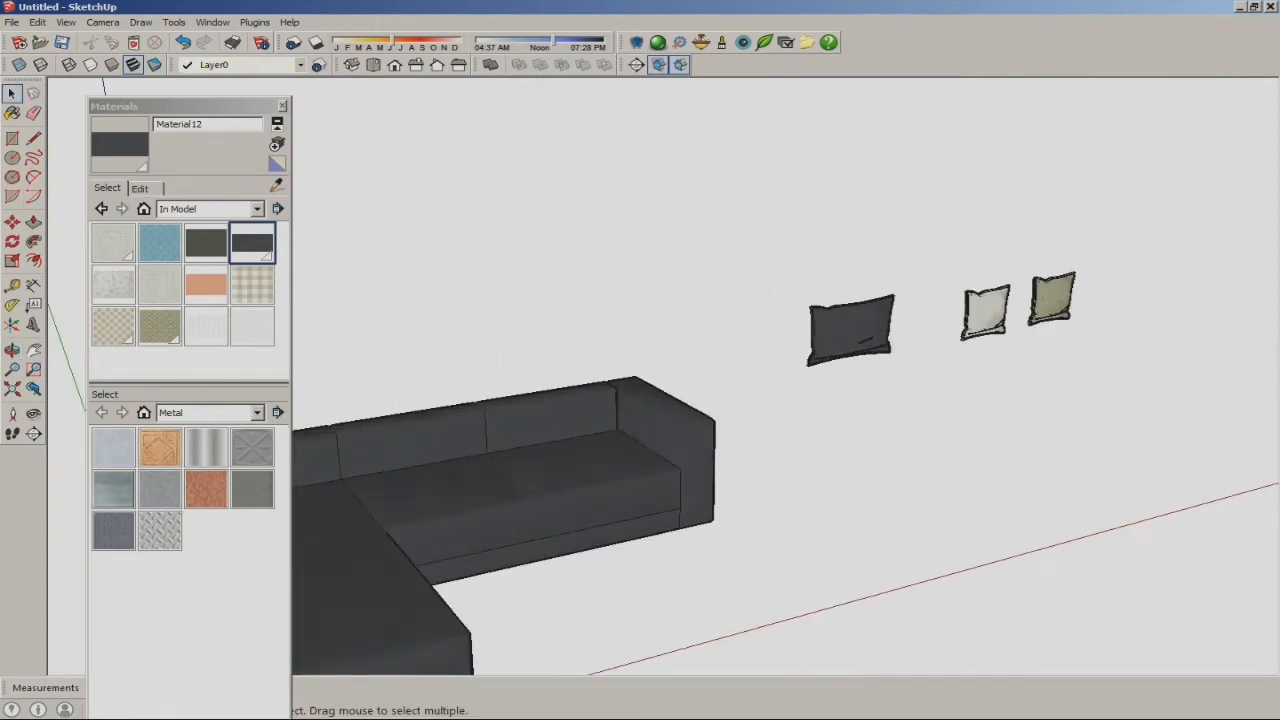
left_click(12, 222)
left_click(845, 350)
left_click(550, 440)
middle_click_drag(550, 440, 780, 500)
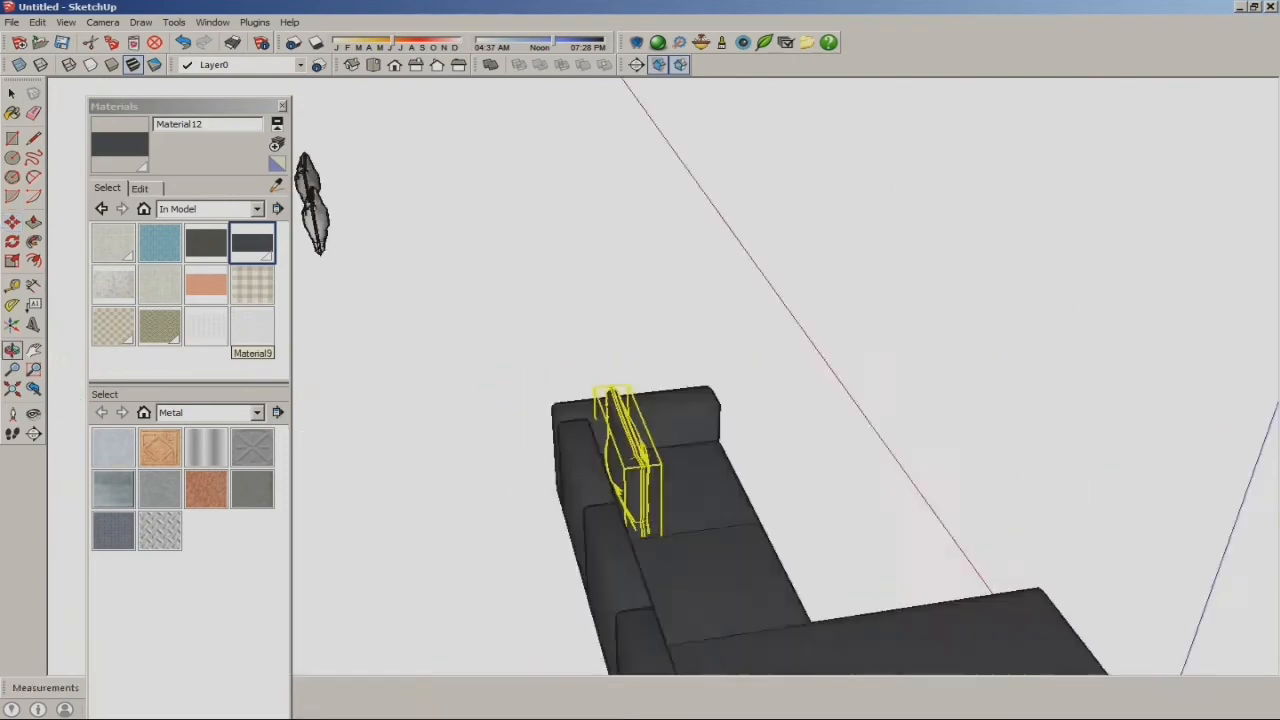
- Adjust the rectangular pillow's position on the end seat and tilt it back towards the backrest
scroll(630, 470, "up", 4)
middle_click_drag(630, 470, 495, 342)
left_click(628, 430)
left_click(592, 424)
scroll(580, 465, "up", 2)
key("q")
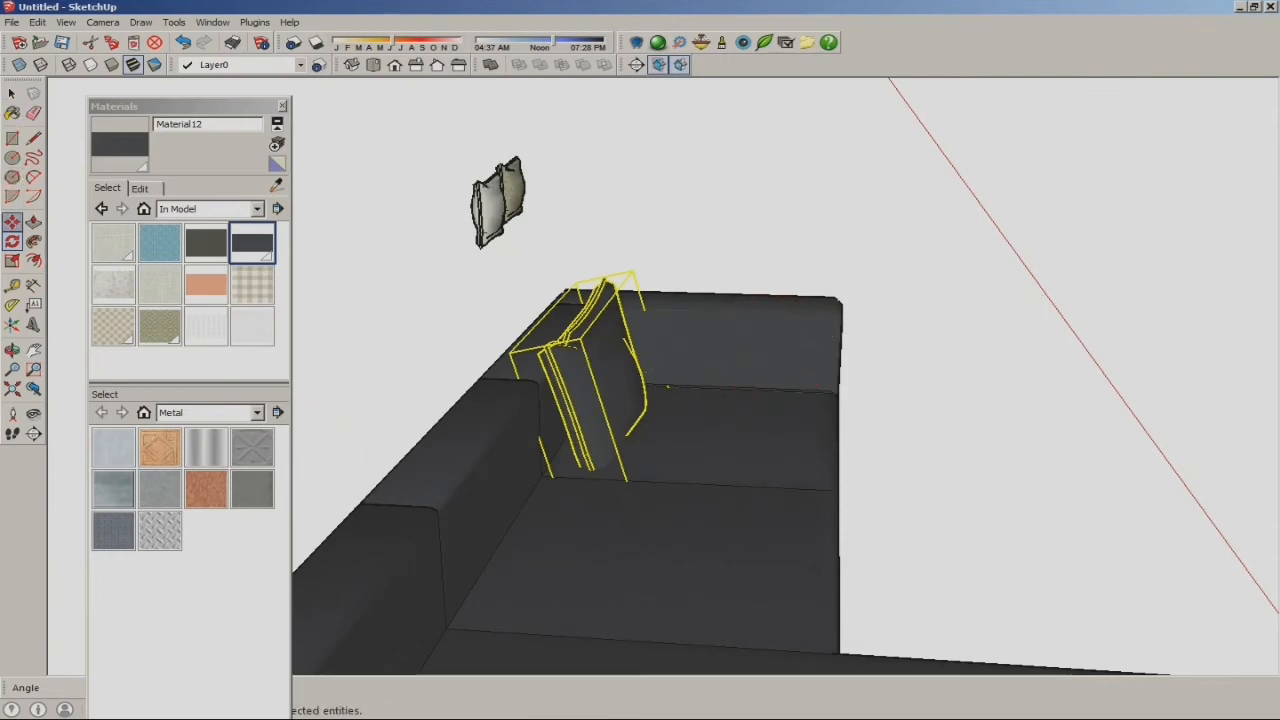
- Move the tilted rectangular pillow so it rests on the end seat and leans against the backrest
left_click(12, 222)
left_click(580, 430)
middle_click_drag(562, 400, 604, 295)
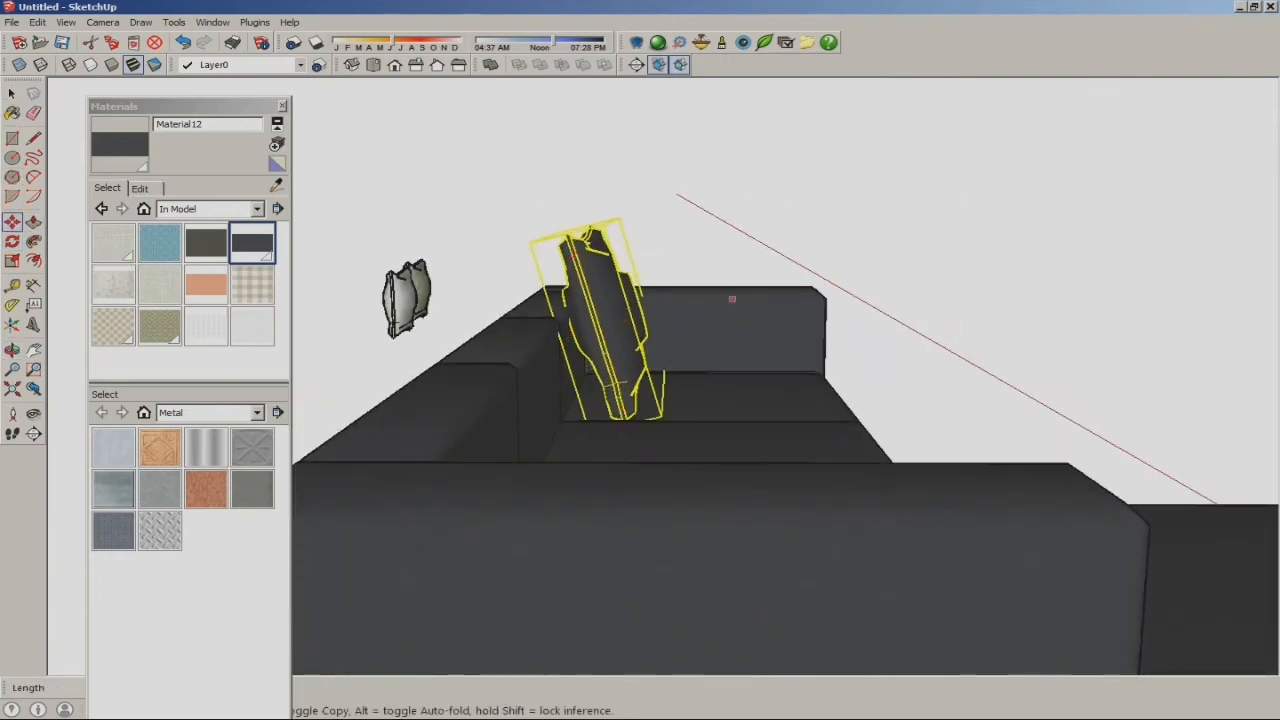
middle_click_drag(732, 299, 660, 400)
scroll(680, 330, "down", 3)
middle_click_drag(860, 270, 775, 263)
scroll(775, 263, "up", 2)
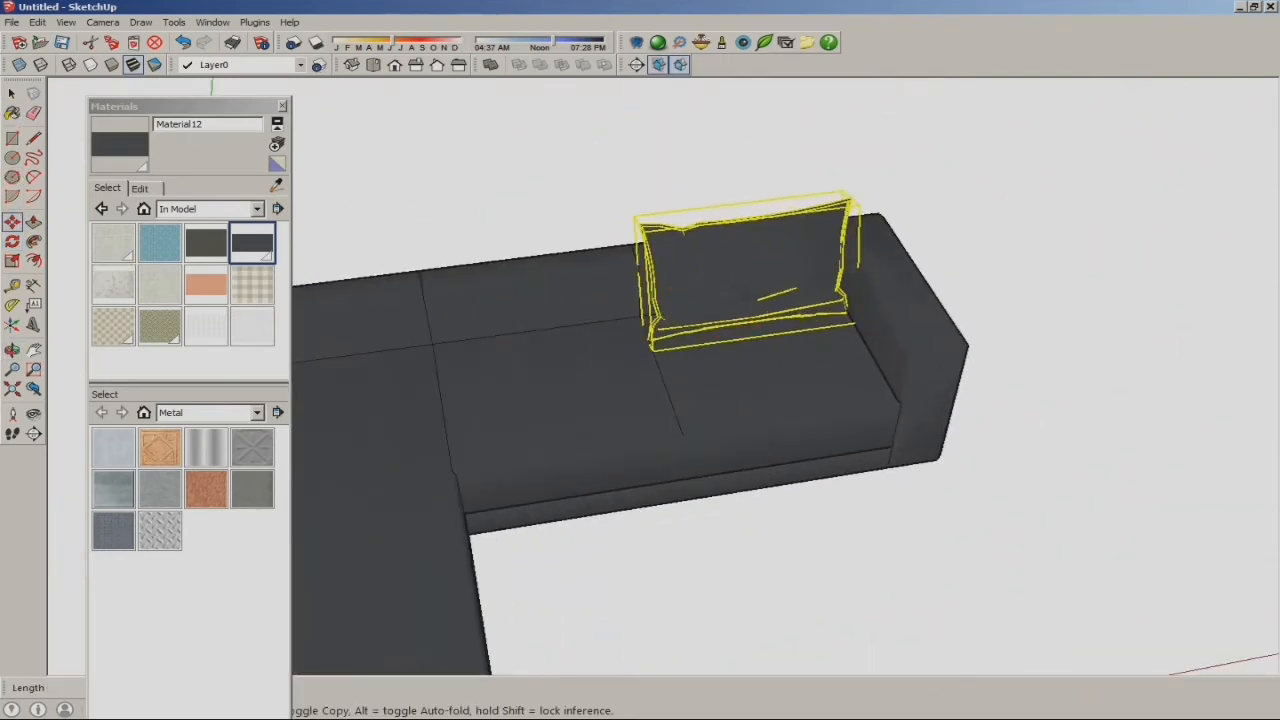
- Copy the leaning rectangular pillow along the backrest onto the middle seat
key("ctrl")
left_click(728, 277)
left_click(508, 304)
scroll(511, 304, "down", 5)
- Try a further copy of the rectangular pillow above the chaise seat and undo that copy
key("ctrl")
left_click(514, 302)
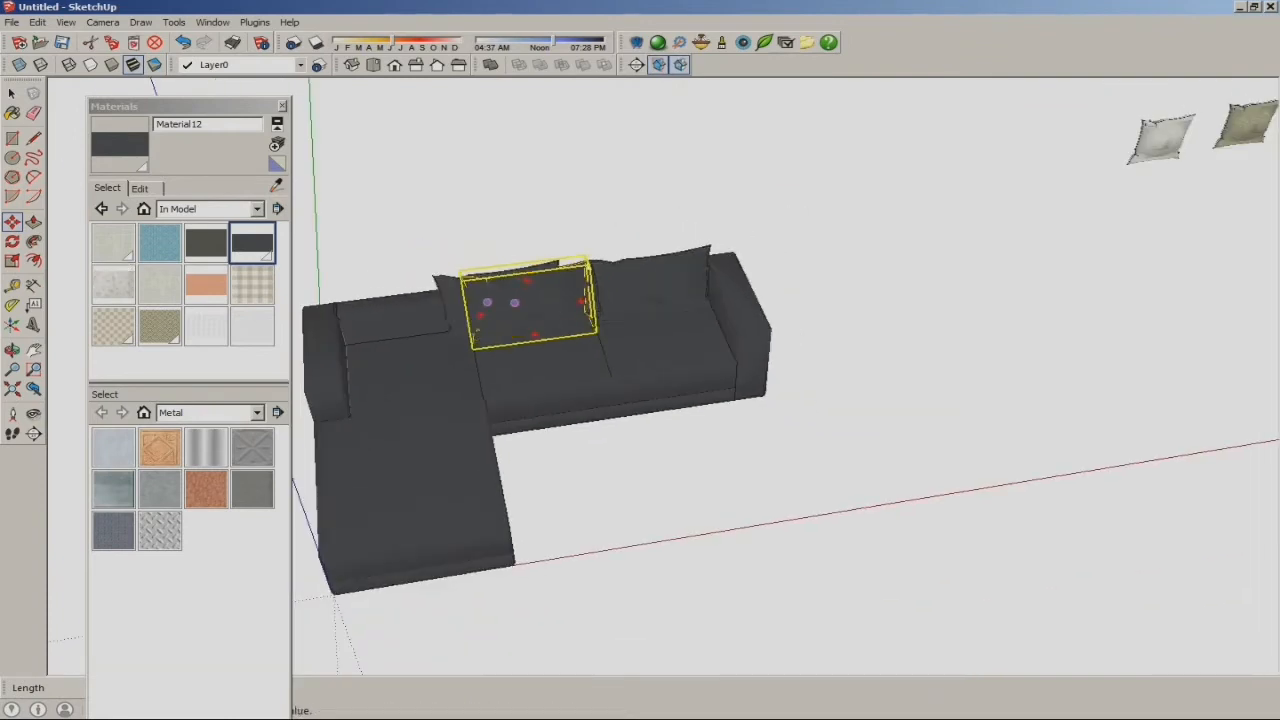
left_click(398, 318)
left_click(37, 22)
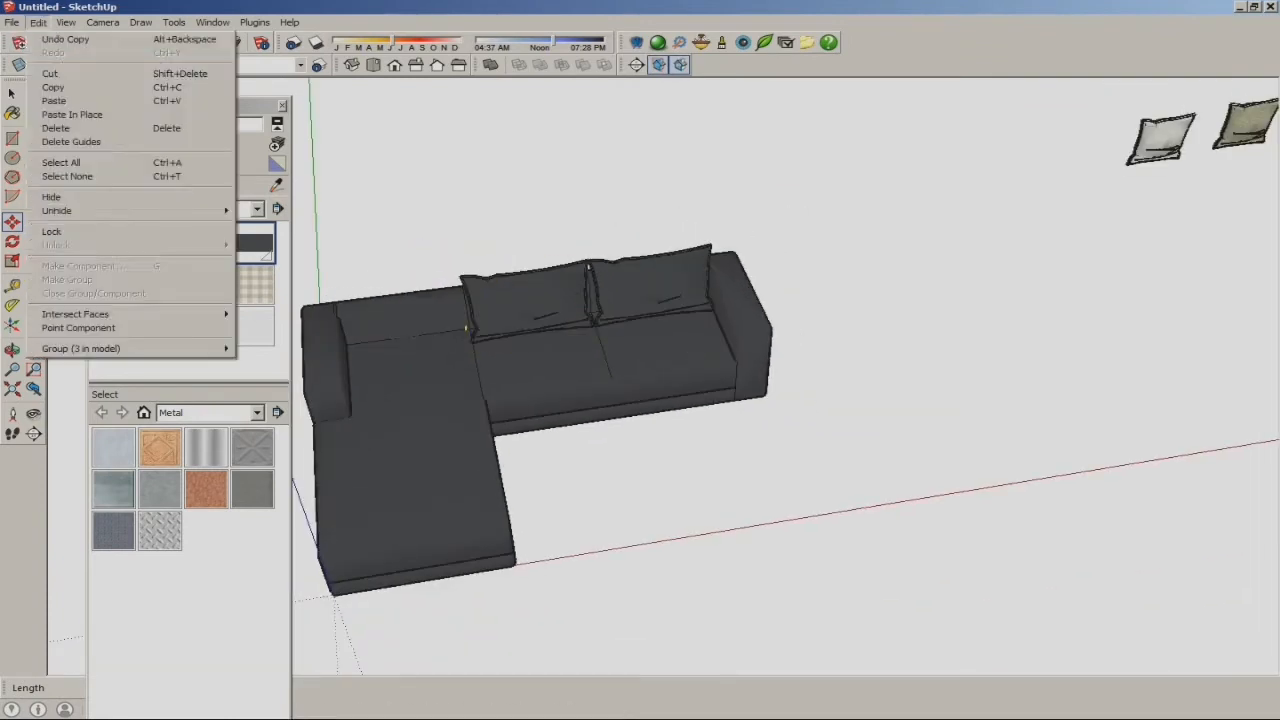
left_click(62, 40)
- Copy the middle rectangular pillow along the backrest to the head of the chaise, beside the armrest
key("ctrl")
left_click(546, 303)
left_click(416, 316)
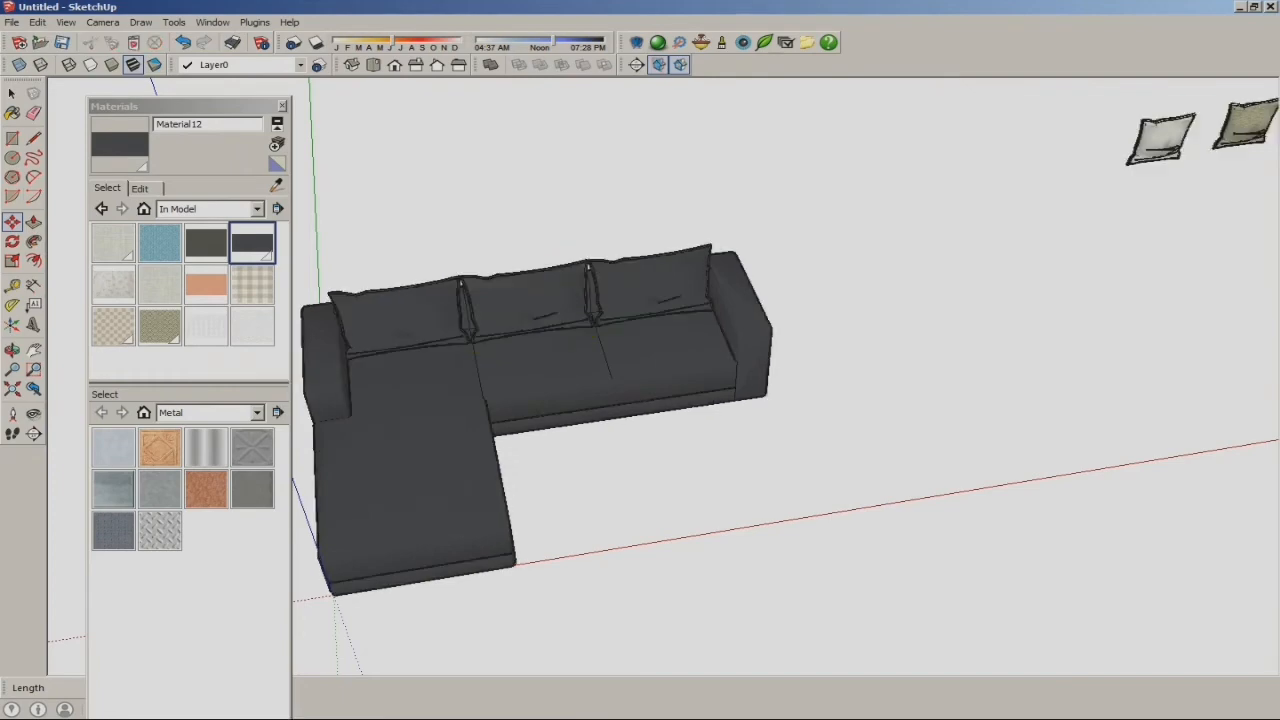
- Move the patterned square pillow to the chaise, in front of the dark back pillow
scroll(730, 330, "up", 2)
middle_click_drag(760, 330, 600, 305)
scroll(640, 291, "down", 3)
middle_click_drag(1150, 370, 640, 350, "shift")
left_click(1003, 358)
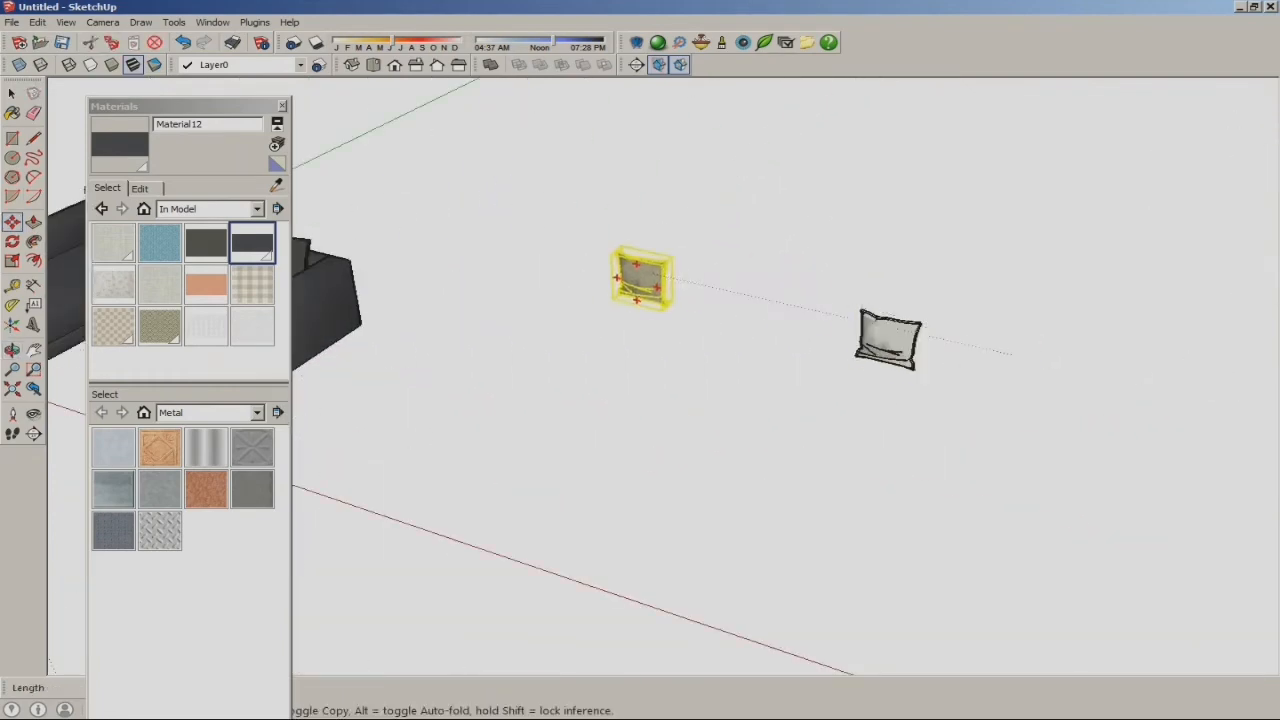
middle_click_drag(645, 278, 800, 310)
scroll(800, 310, "down", 5)
scroll(555, 402, "up", 5)
left_click(508, 385)
left_click(506, 388)
middle_click_drag(480, 395, 600, 375)
left_click(545, 420)
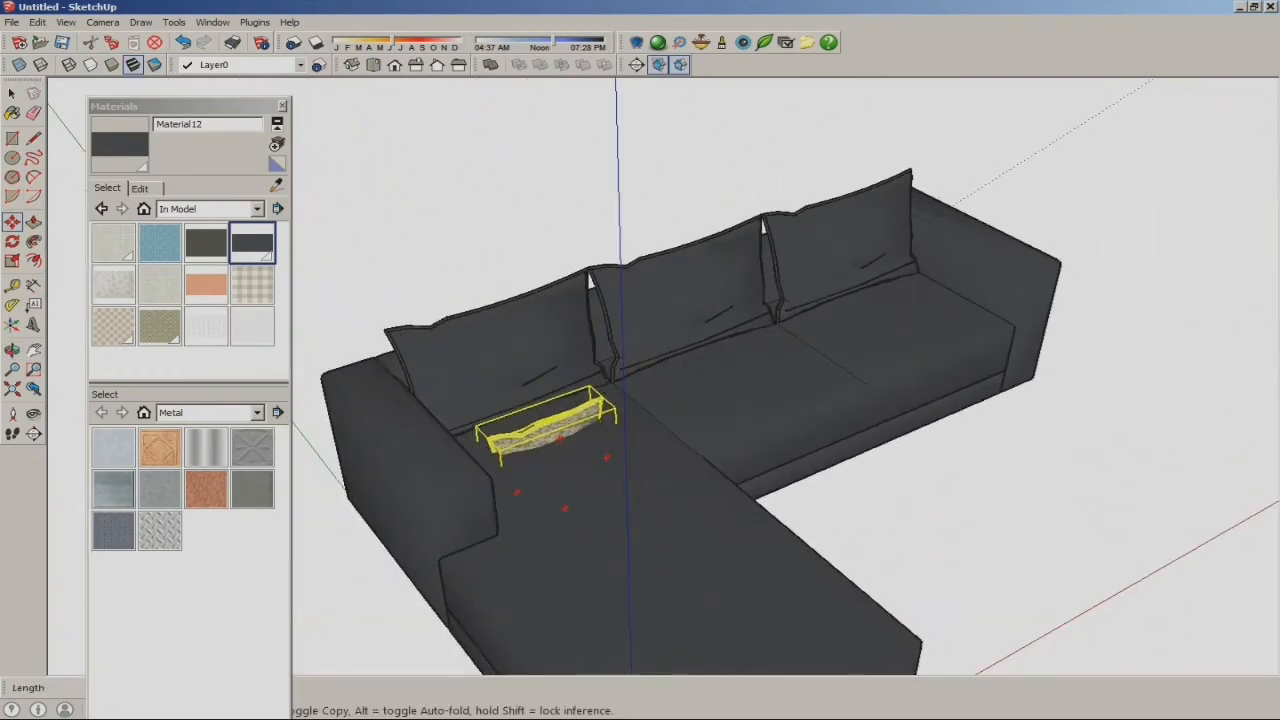
- Raise the patterned pillow vertically out of the chaise cushion so it sits on top of the seat
middle_click_drag(548, 465, 550, 382)
left_click(572, 374)
left_click(572, 281)
middle_click_drag(560, 300, 487, 465)
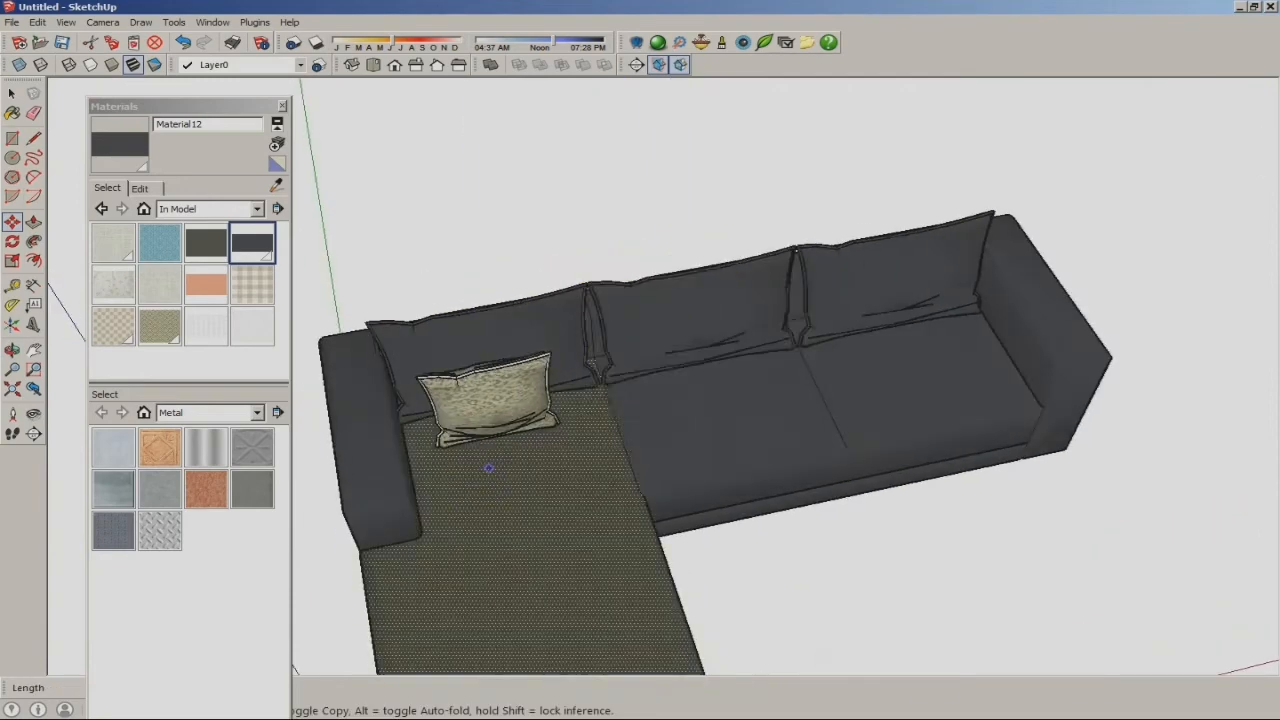
- Rotate the patterned pillow on the chaise to face diagonally and move it into the corner beside the armrest
scroll(470, 390, "up", 5)
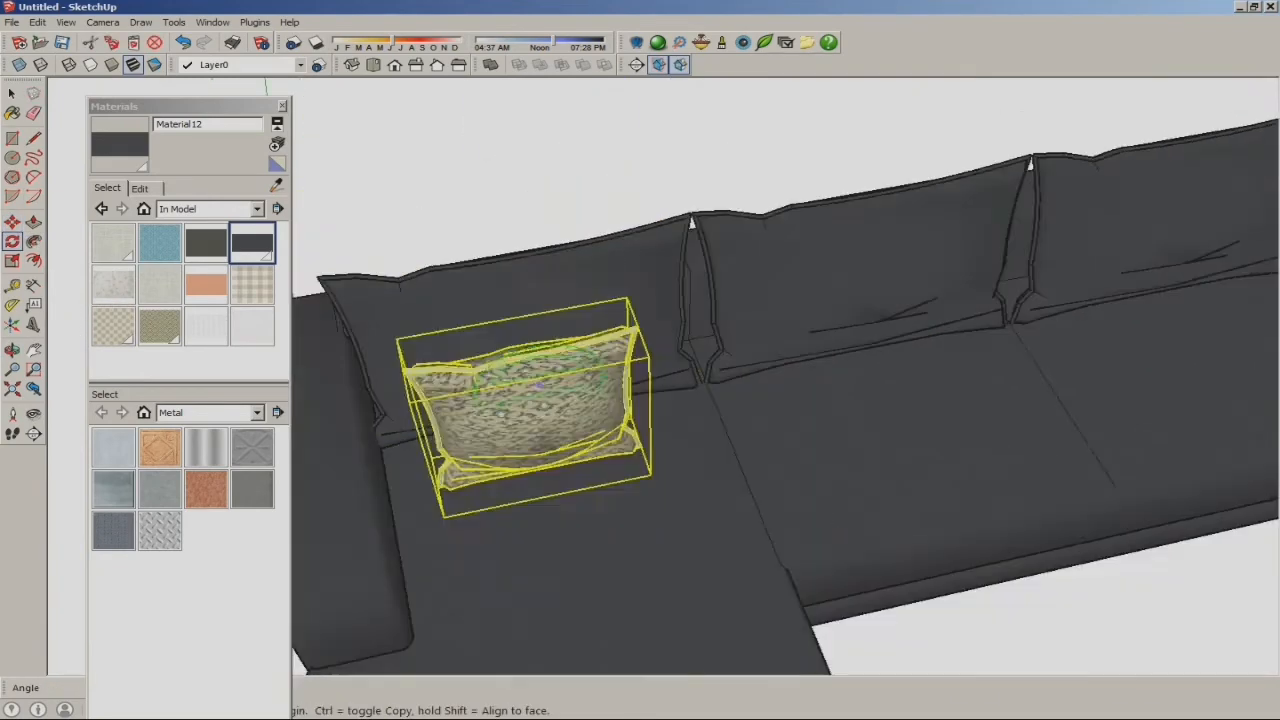
left_click(523, 357)
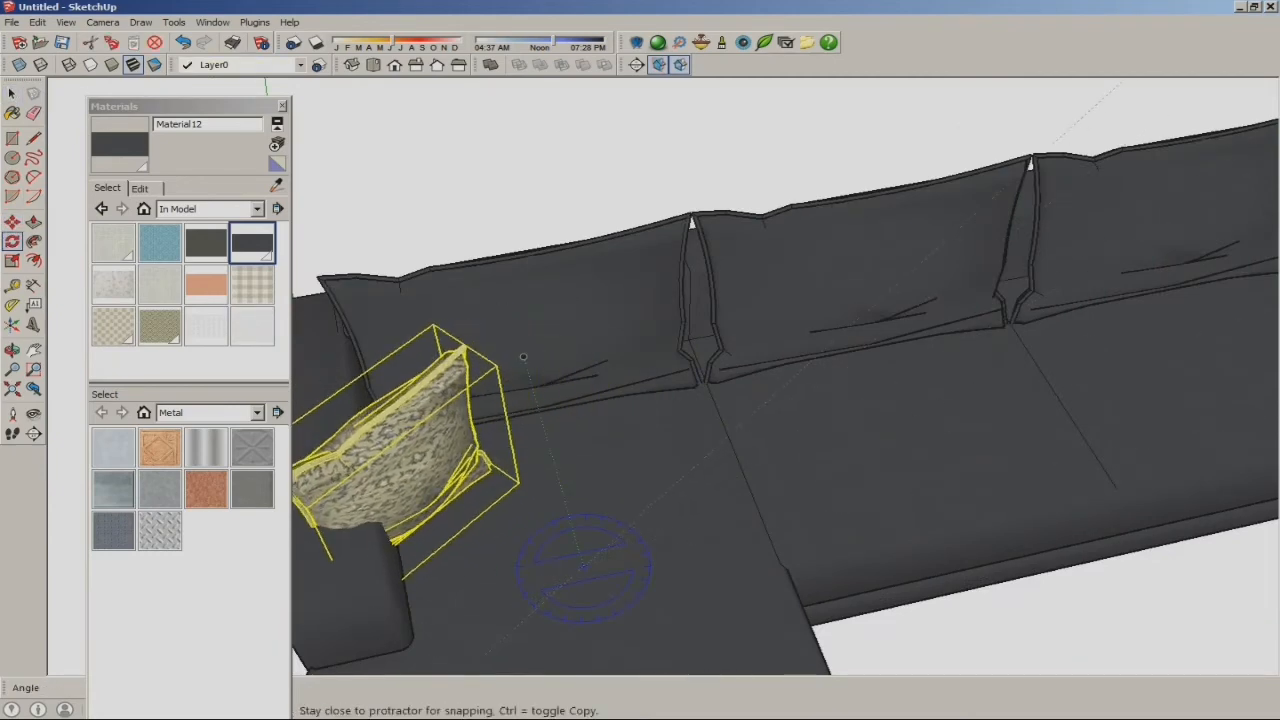
left_click(360, 508)
left_click(12, 222)
left_click(400, 460)
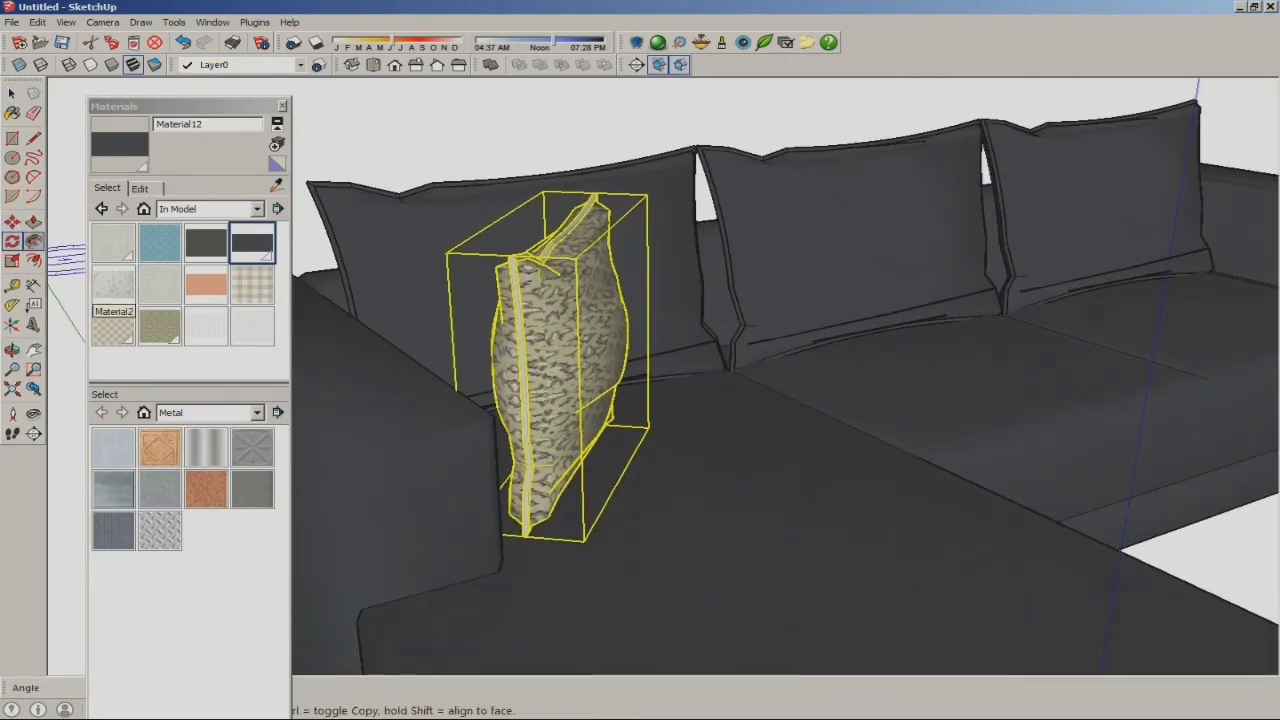
- Try tilting the diagonal patterned pillow backward with Rotate and undo that rotation
middle_click_drag(610, 460, 725, 410)
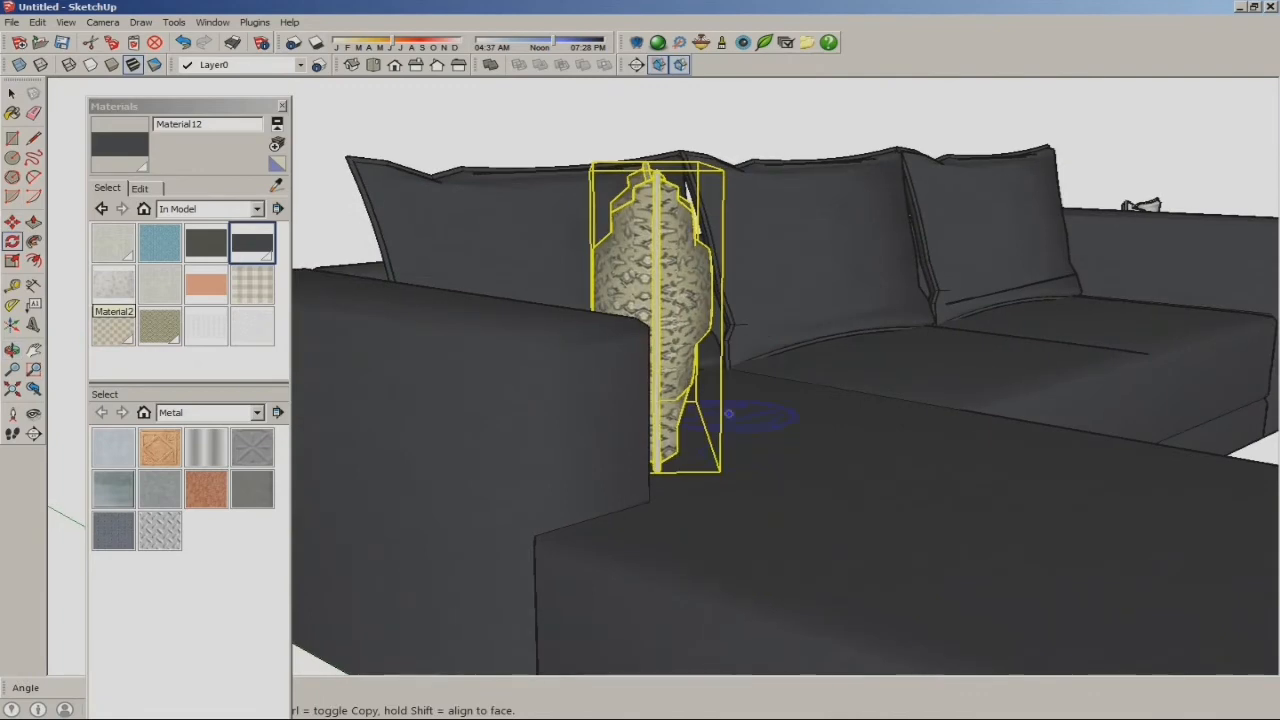
left_click(688, 286)
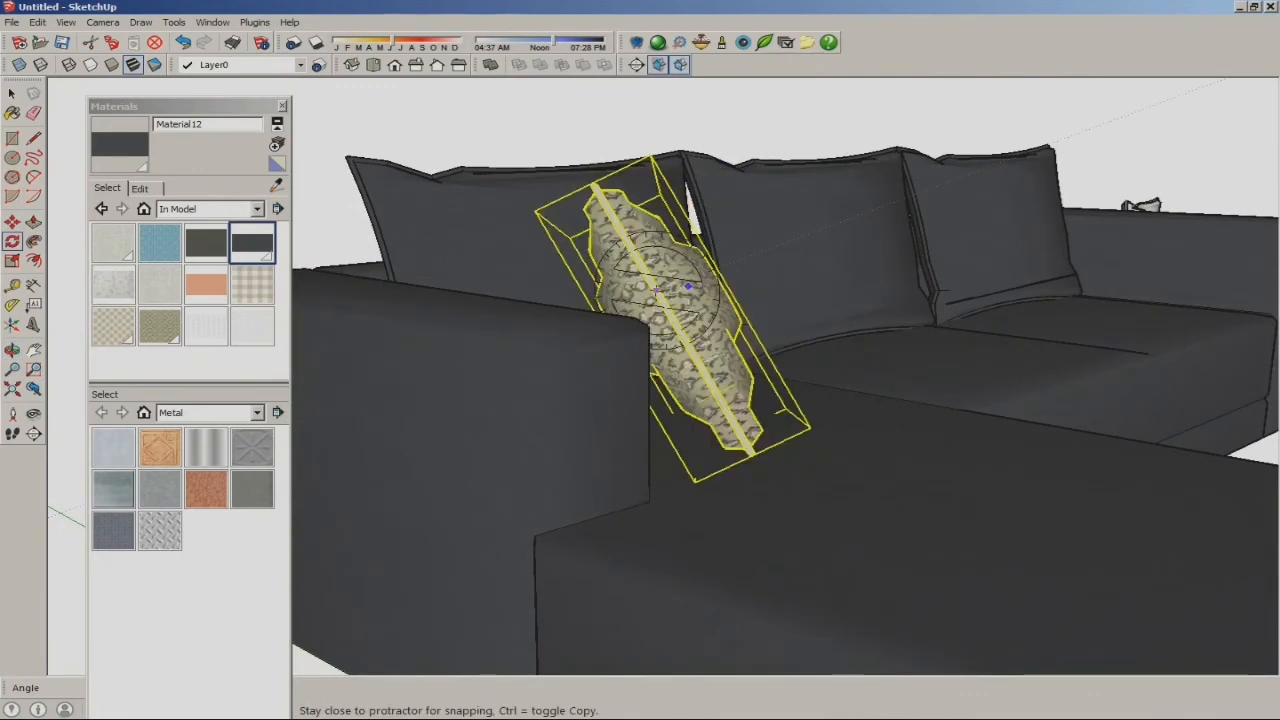
left_click(691, 272)
middle_click_drag(700, 276, 785, 395)
left_click(37, 22)
left_click(60, 34)
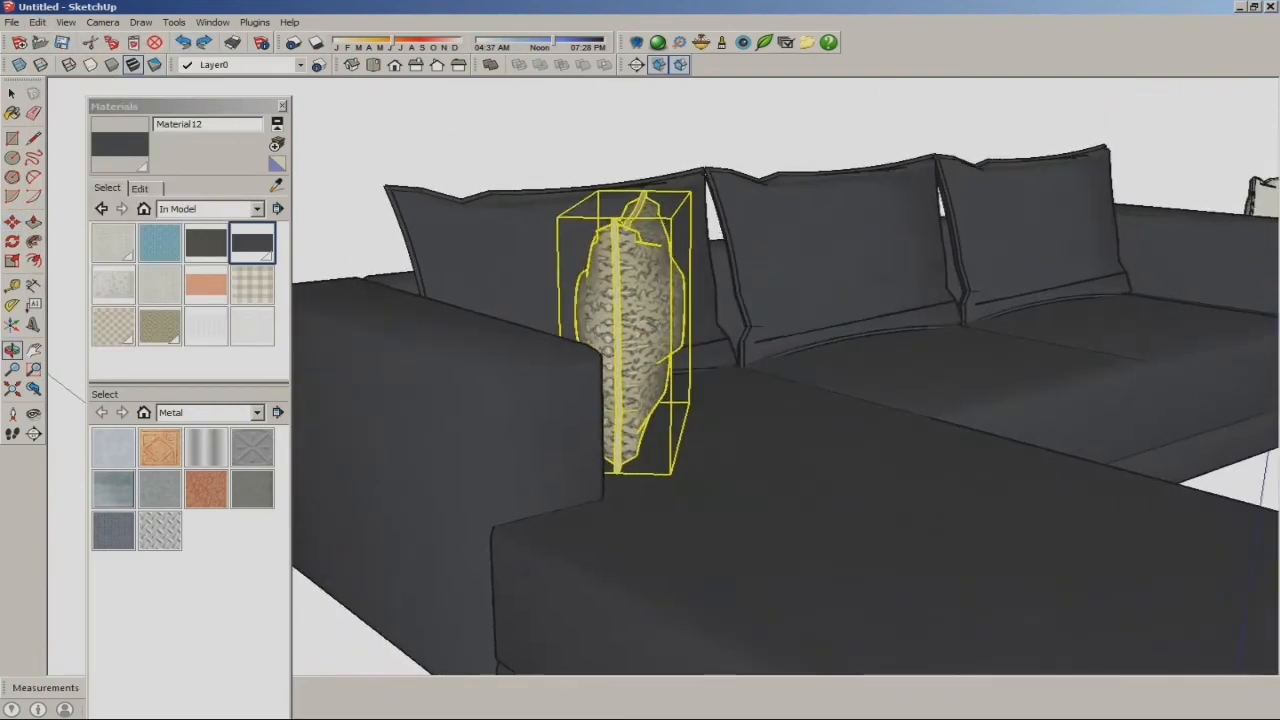
- Tilt the patterned pillow back about its lower corner and shift it to lean in the chaise corner
scroll(620, 339, "down", 3)
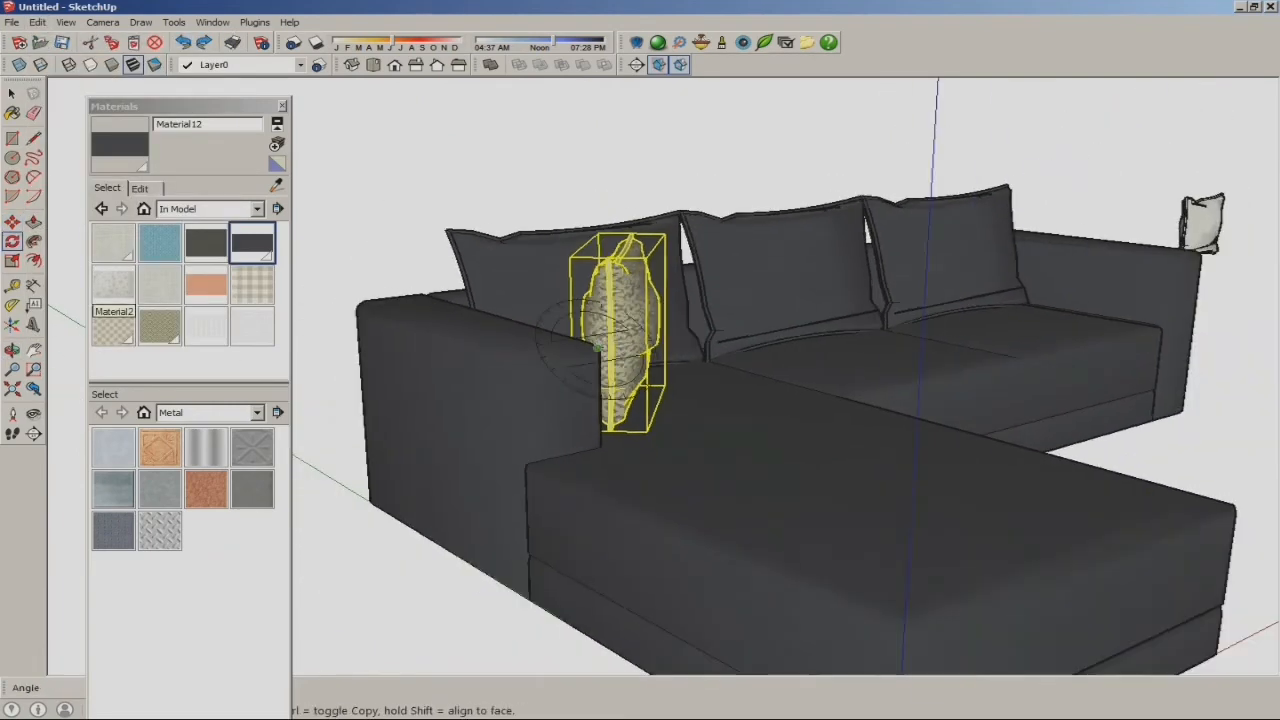
middle_click_drag(620, 340, 510, 318)
scroll(548, 248, "up", 3)
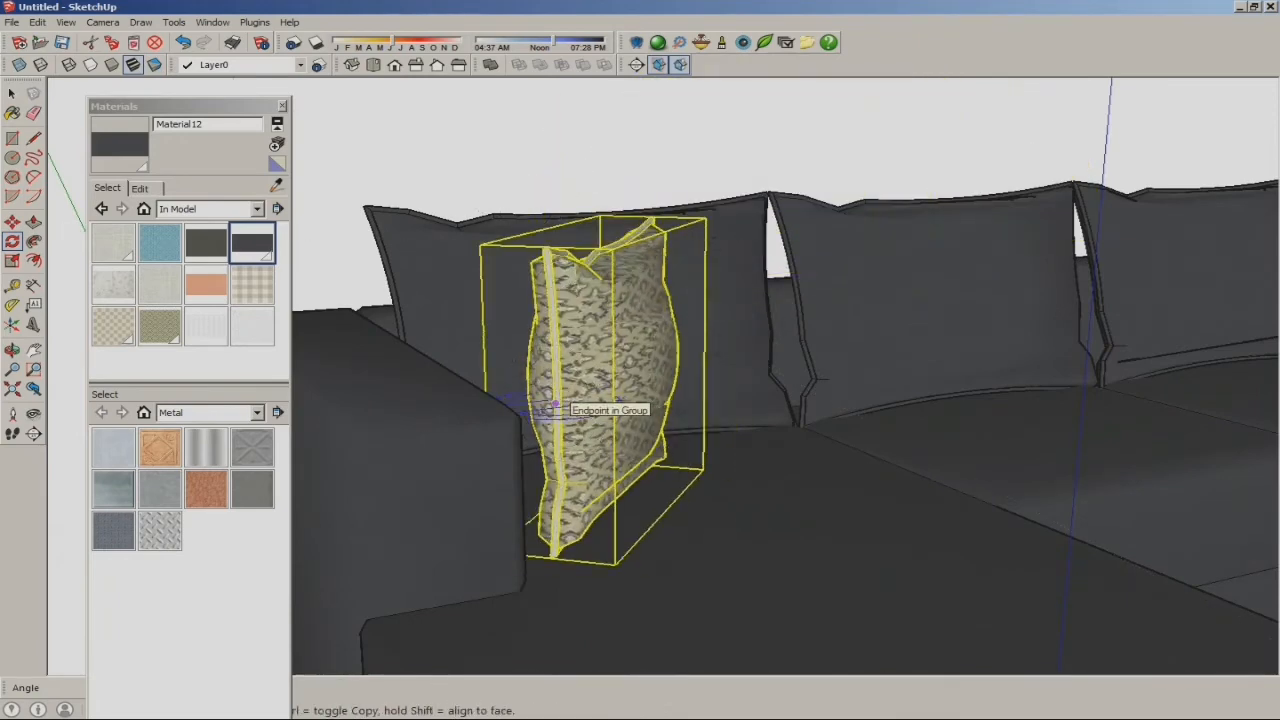
scroll(585, 395, "up", 2)
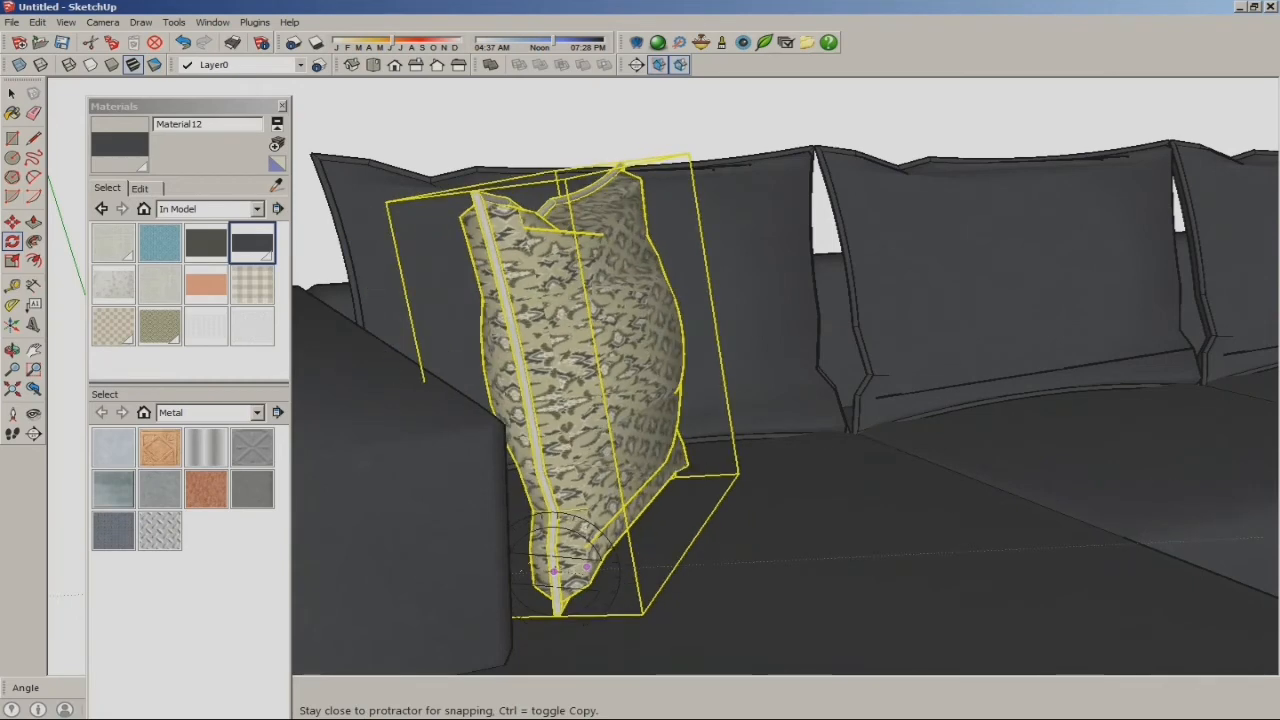
scroll(555, 570, "down", 5)
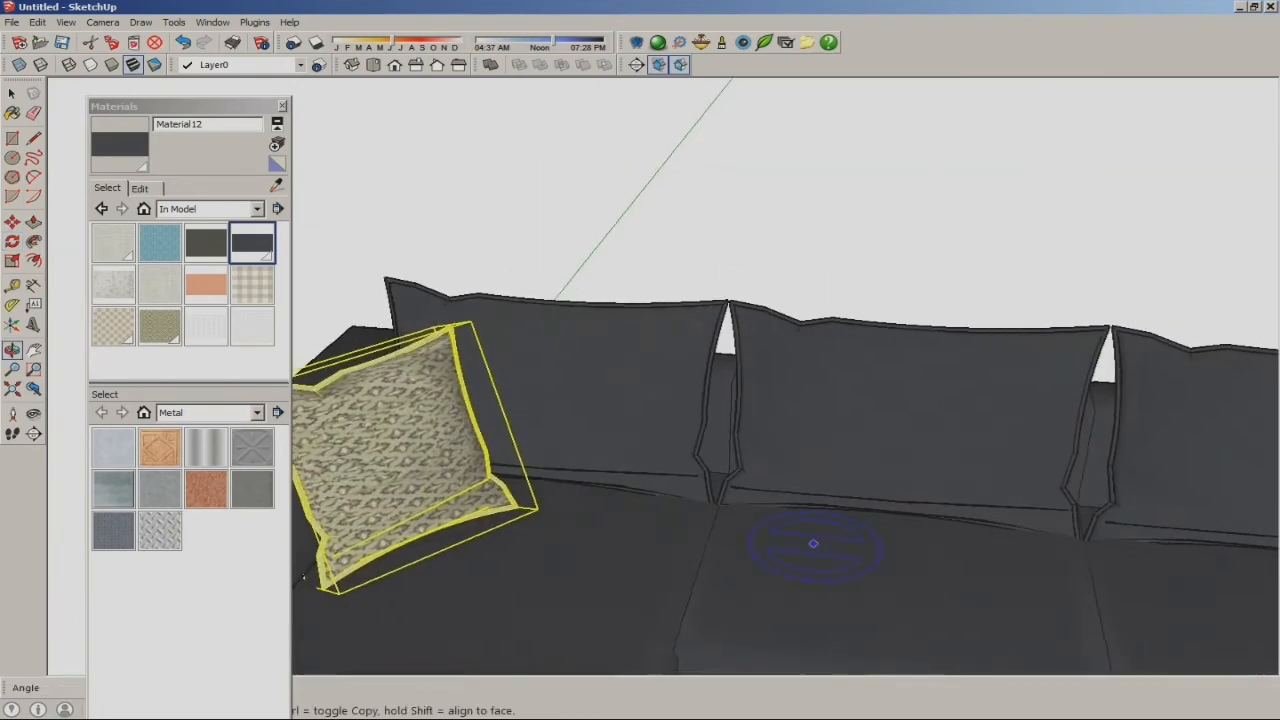
key("m")
middle_click_drag(632, 440, 571, 480)
left_click(718, 460)
left_click(694, 466)
- Copy the loose white square pillow from beside the sofa onto the chaise, in front of the patterned pillow
scroll(590, 474, "down", 5)
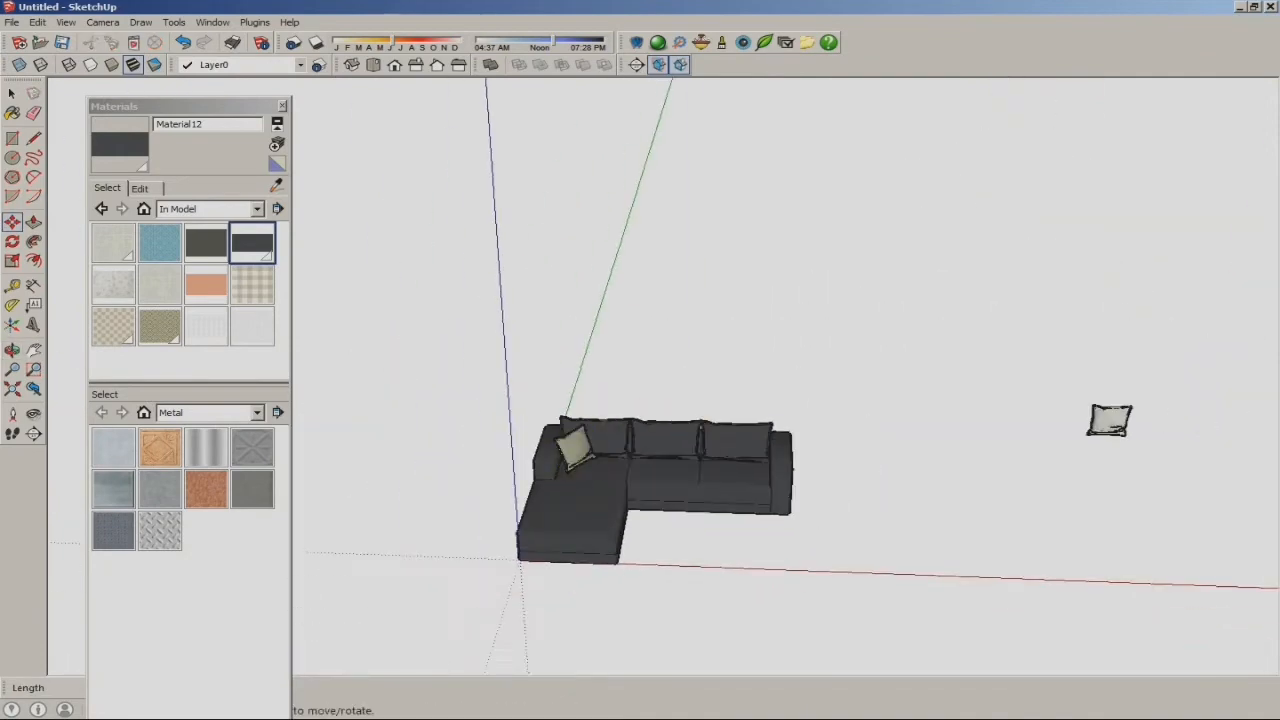
scroll(1105, 422, "up", 3)
left_click(1105, 422)
key("ctrl")
scroll(924, 452, "down", 2)
scroll(365, 498, "up", 5)
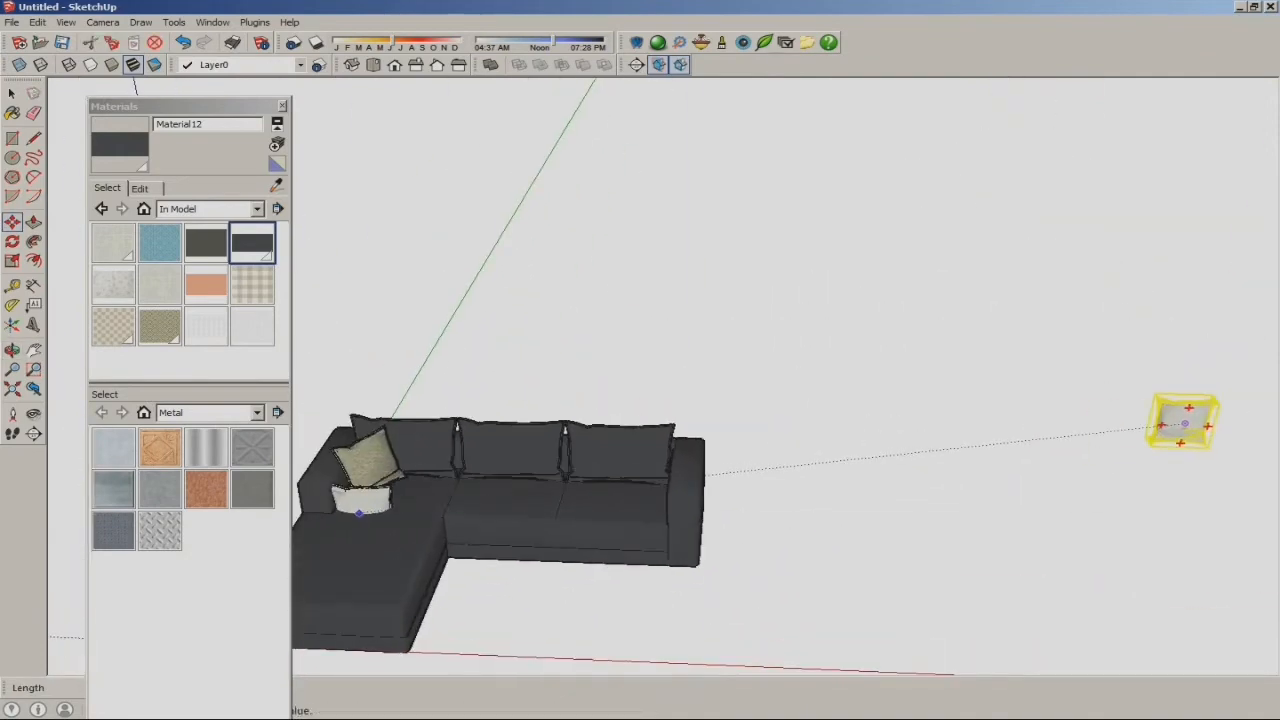
left_click(383, 490)
middle_click_drag(440, 545, 465, 455)
left_click(390, 440)
- Tilt the white pillow on the chaise slightly backward with Rotate, viewed from the armrest side
left_click(12, 242)
middle_click_drag(410, 500, 690, 472)
left_click(692, 472)
key("Escape")
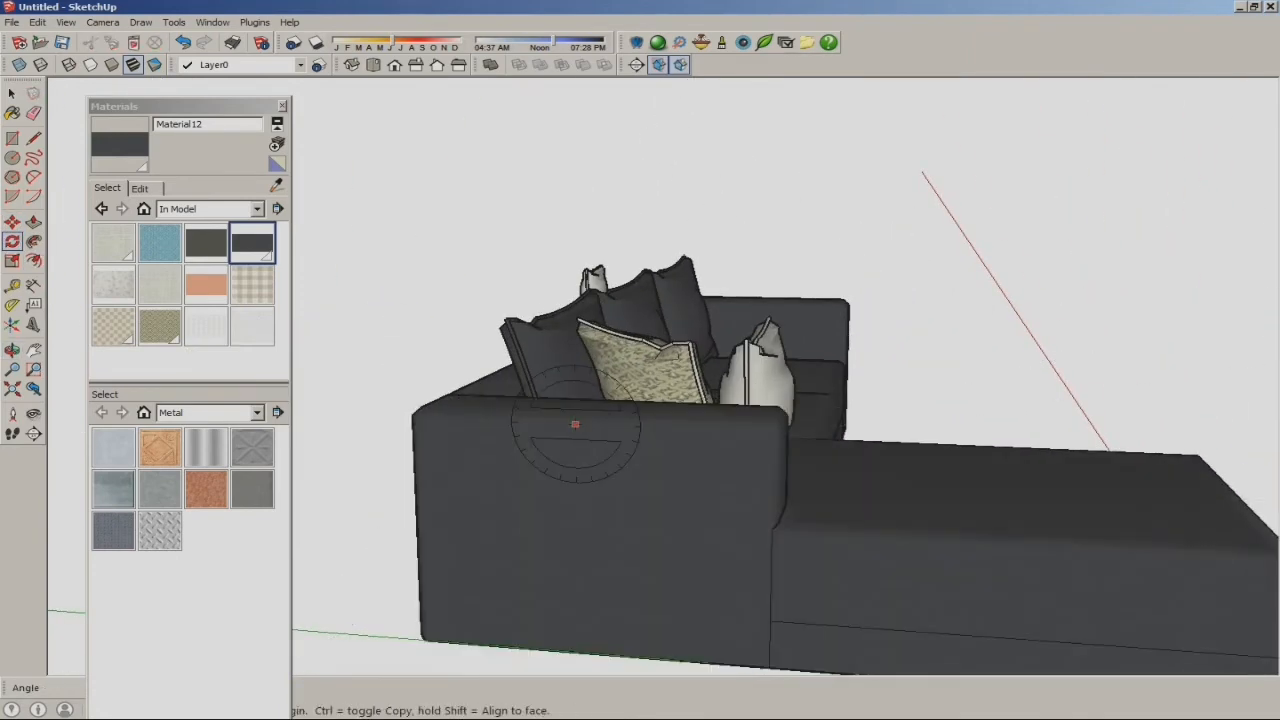
key("space")
left_click(762, 376)
left_click(687, 487)
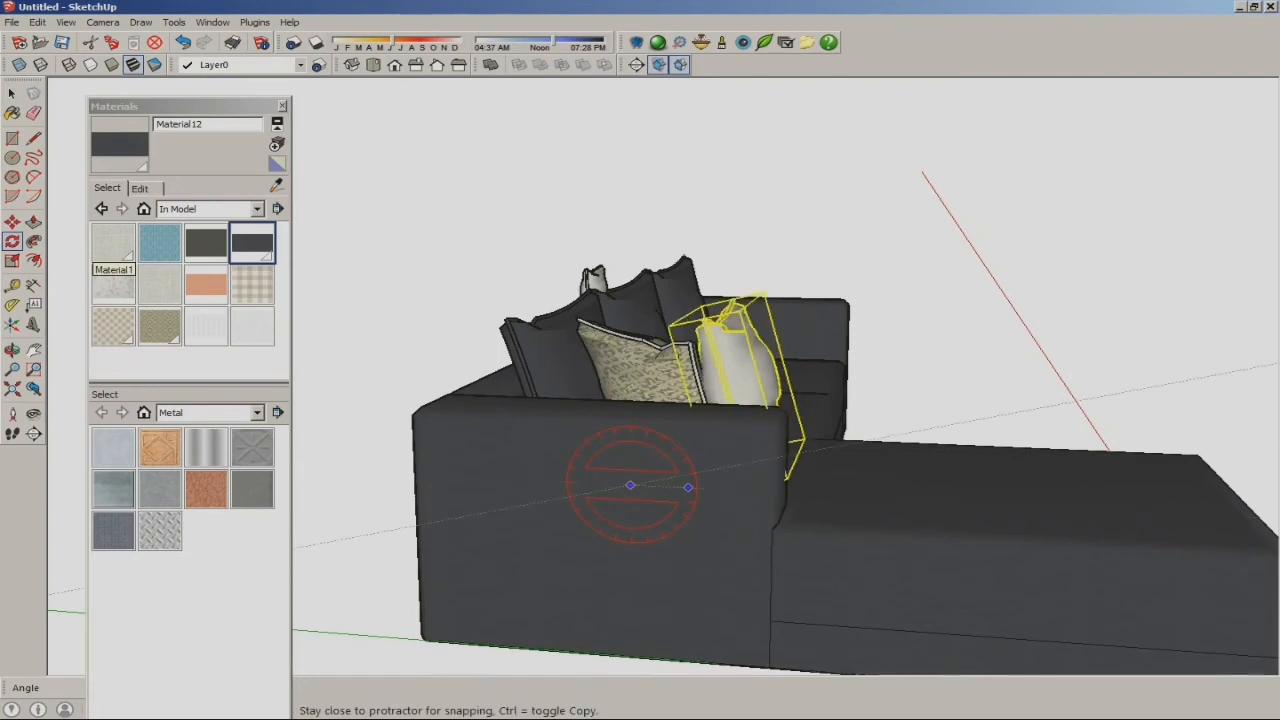
left_click(688, 458)
- Move the tilted white pillow across the chaise seat so it sits close to the patterned pillow
middle_click_drag(688, 458, 425, 532)
left_click(12, 222)
middle_click_drag(560, 510, 400, 560)
left_click(425, 400)
left_click(435, 420)
left_click(391, 410)
left_click(437, 432)
middle_click_drag(437, 432, 535, 505)
scroll(535, 505, "up", 2)
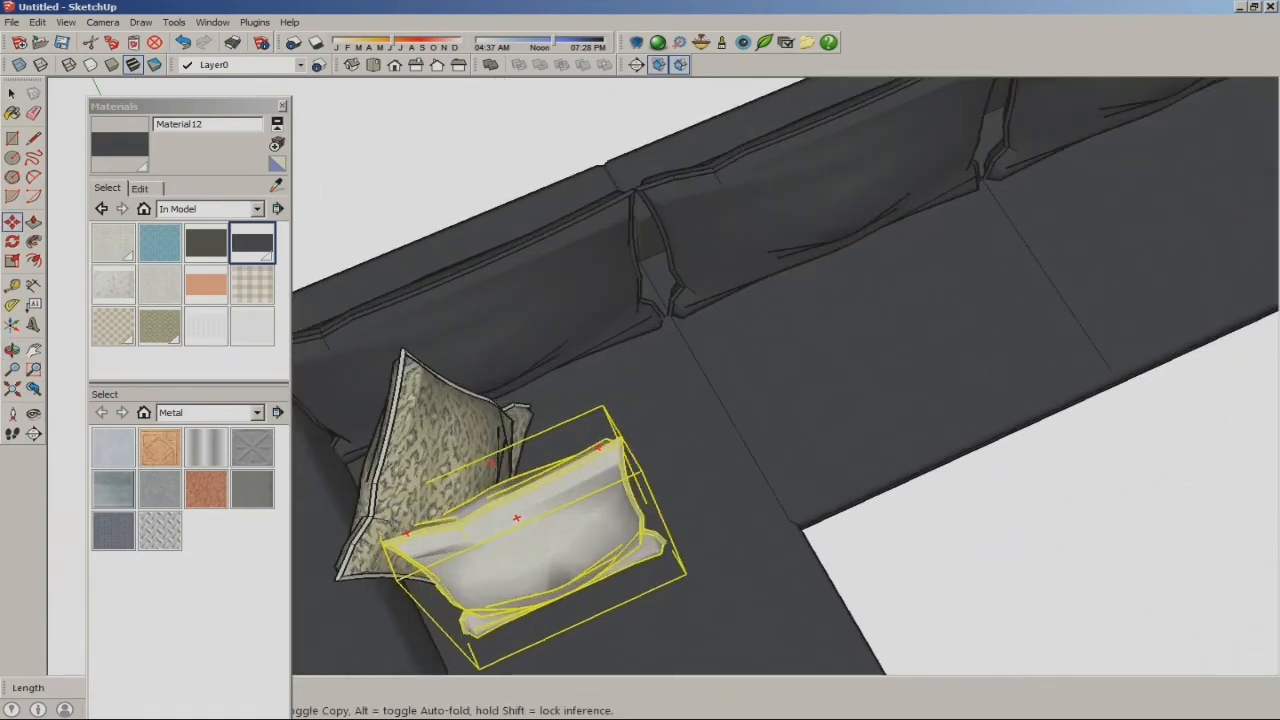
- Rotate the white pillow horizontally to face diagonally and move it against the front of the patterned pillow
scroll(668, 486, "down", 5)
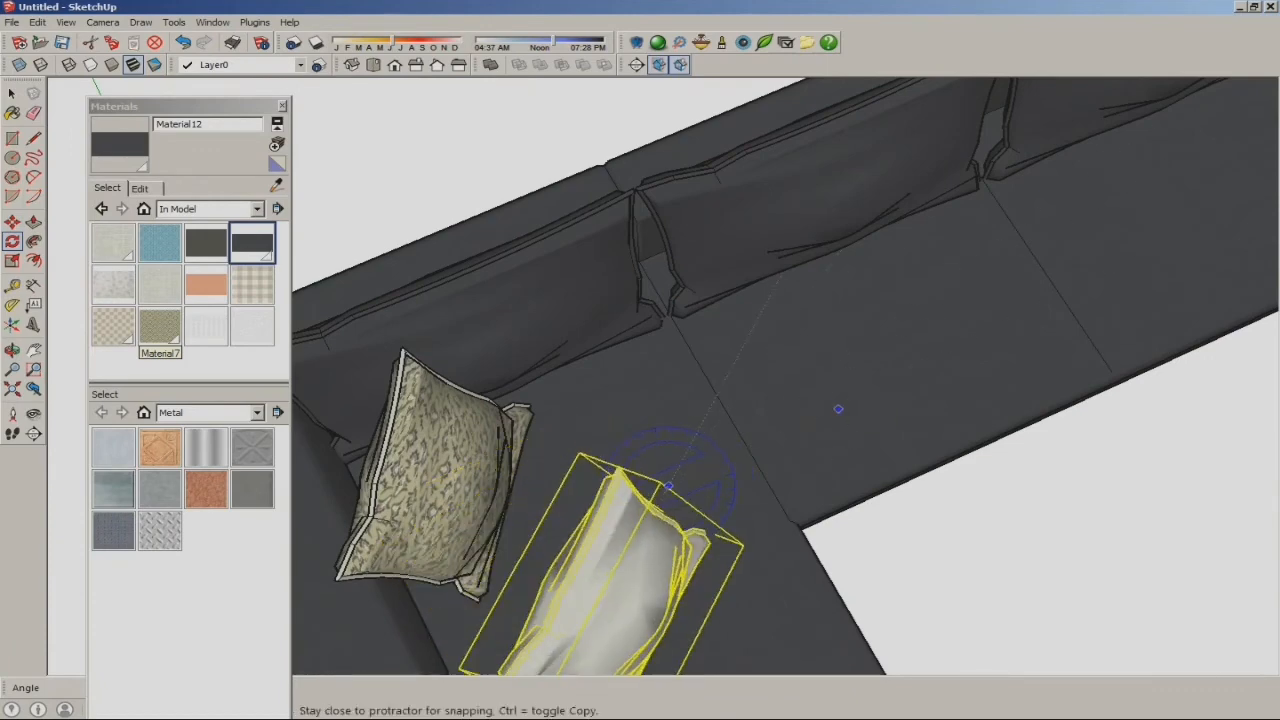
key("m")
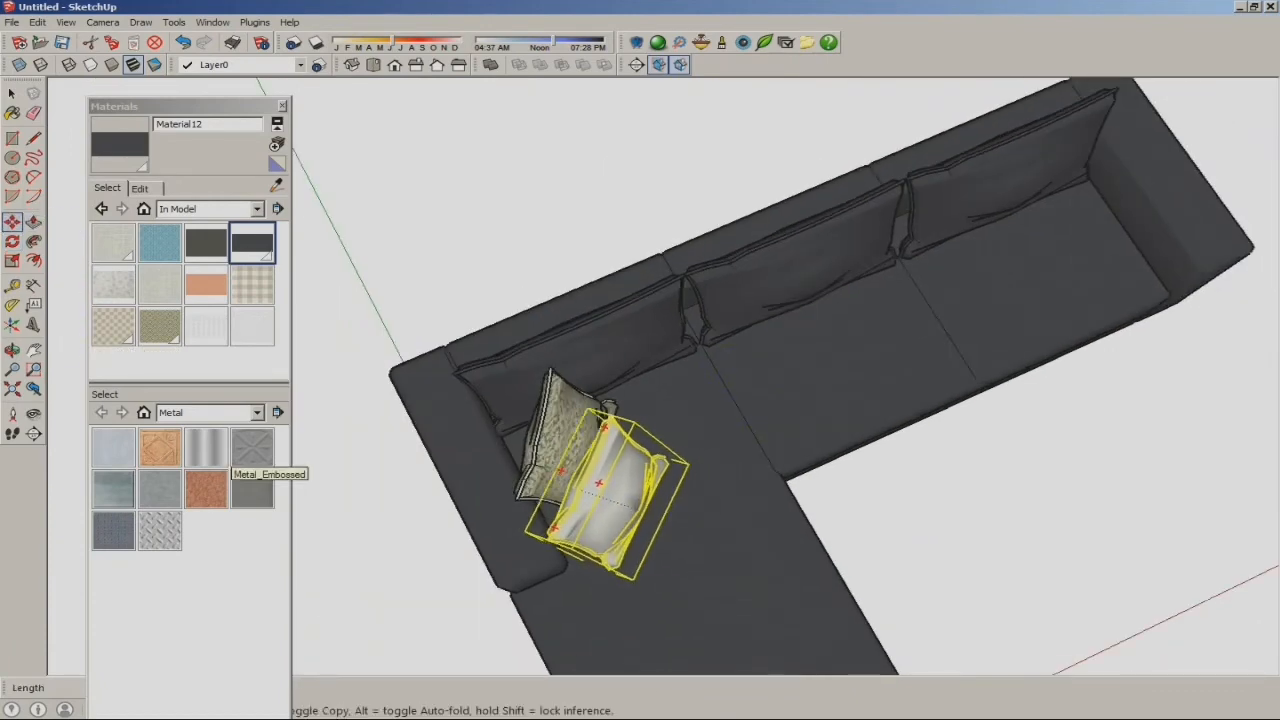
left_click(578, 489)
mouse_move(578, 489)
middle_mouse_down()
mouse_move(588, 368)
mouse_move(670, 395)
mouse_move(720, 450)
mouse_move(611, 437)
mouse_move(680, 465)
middle_mouse_up()
scroll(670, 395, "up", 2)
scroll(670, 395, "up", 2)
left_click(670, 395)
left_click(691, 403)
scroll(691, 403, "down", 5)
- Copy the patterned and white pillow pair from the chaise to the empty space beyond the opposite armrest
key("ctrl+t")
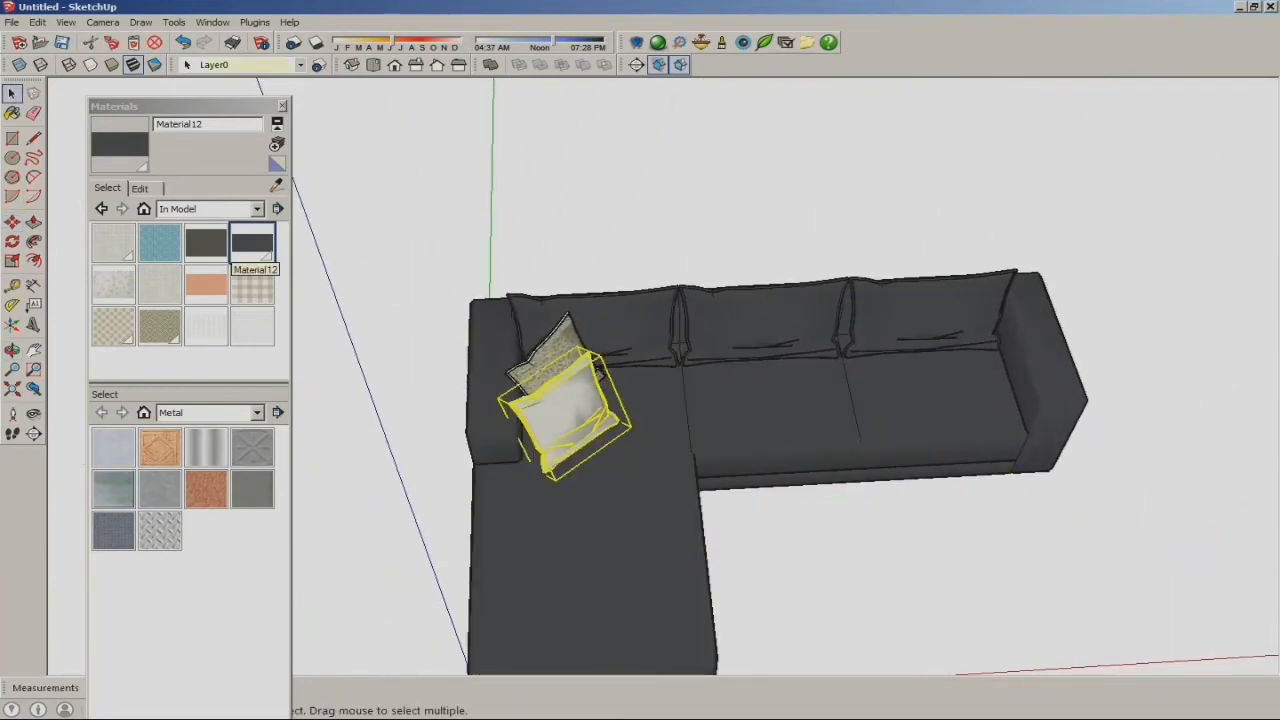
scroll(820, 360, "down", 4)
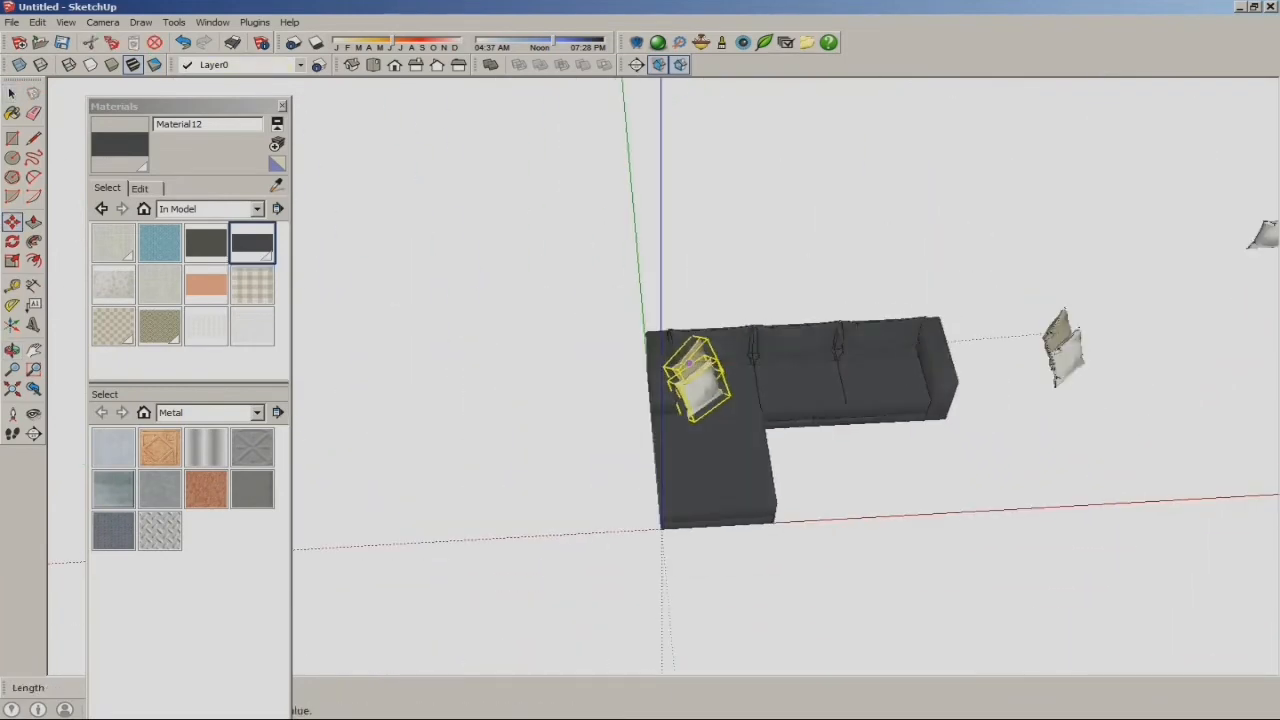
left_click(1046, 336)
scroll(1056, 342, "up", 3)
middle_click_drag(1056, 342, 1048, 354)
- Flip the copied pillow pair along the red direction and move it into the sofa corner by the opposite armrest
left_click(12, 222)
middle_click_drag(700, 450, 740, 400)
right_click(1020, 322)
mouse_move(1060, 500)
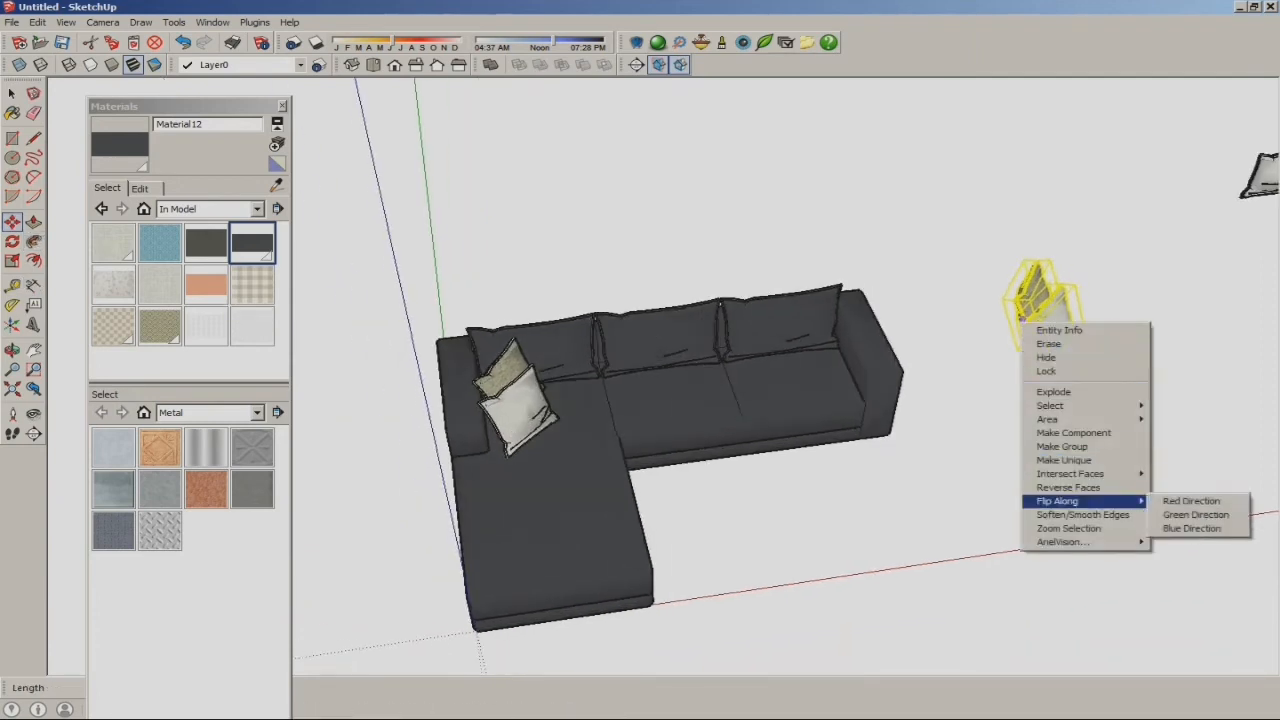
left_click(1191, 501)
left_click(1040, 310)
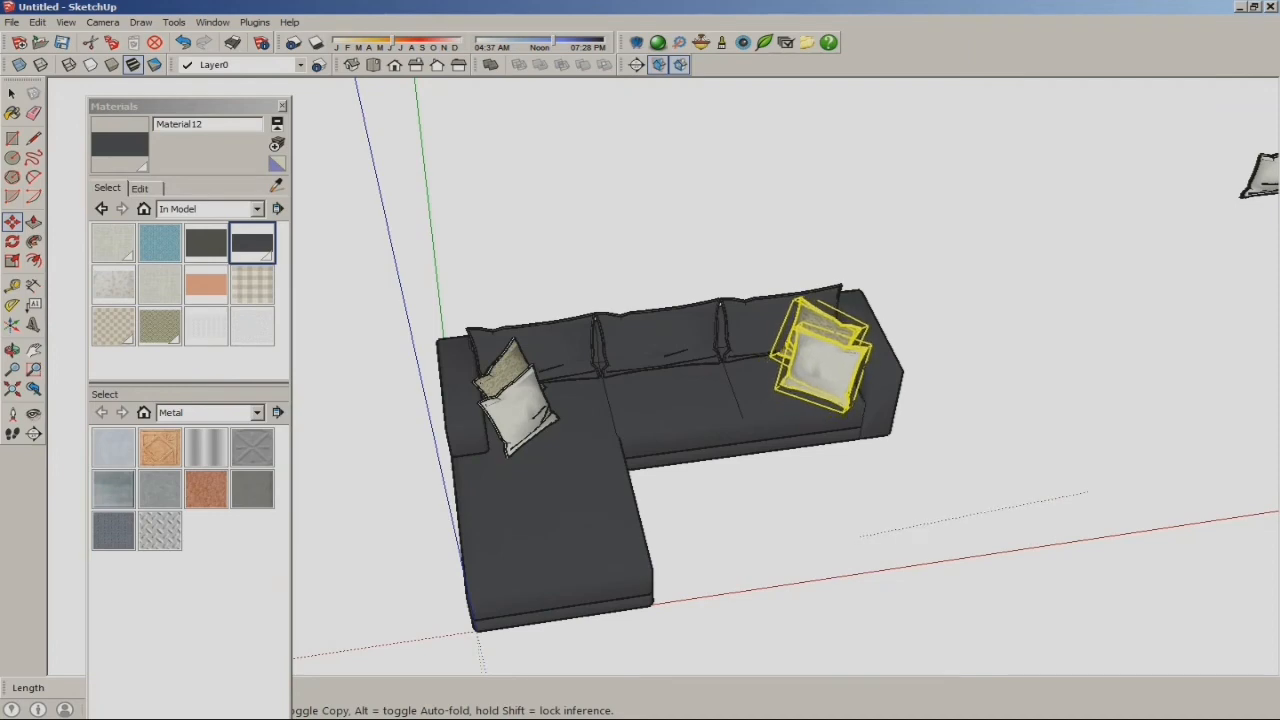
middle_click_drag(860, 400, 730, 385)
- Move the remaining loose white pillow from beside the sofa onto the middle seat
key("ctrl+t")
scroll(849, 337, "up", 3)
scroll(849, 337, "down", 5)
middle_click_drag(849, 337, 622, 330, "shift")
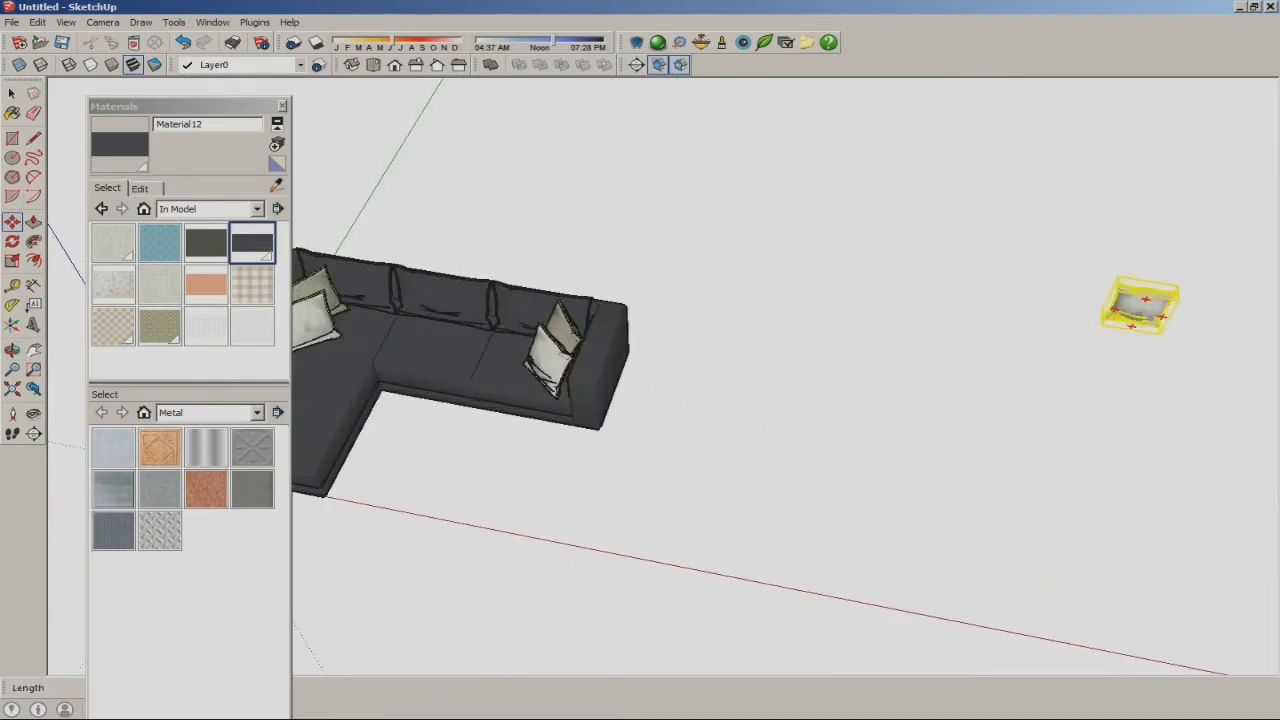
left_click(459, 323)
middle_click_drag(459, 323, 750, 362)
key("space")
scroll(475, 440, "up", 10)
key("m")
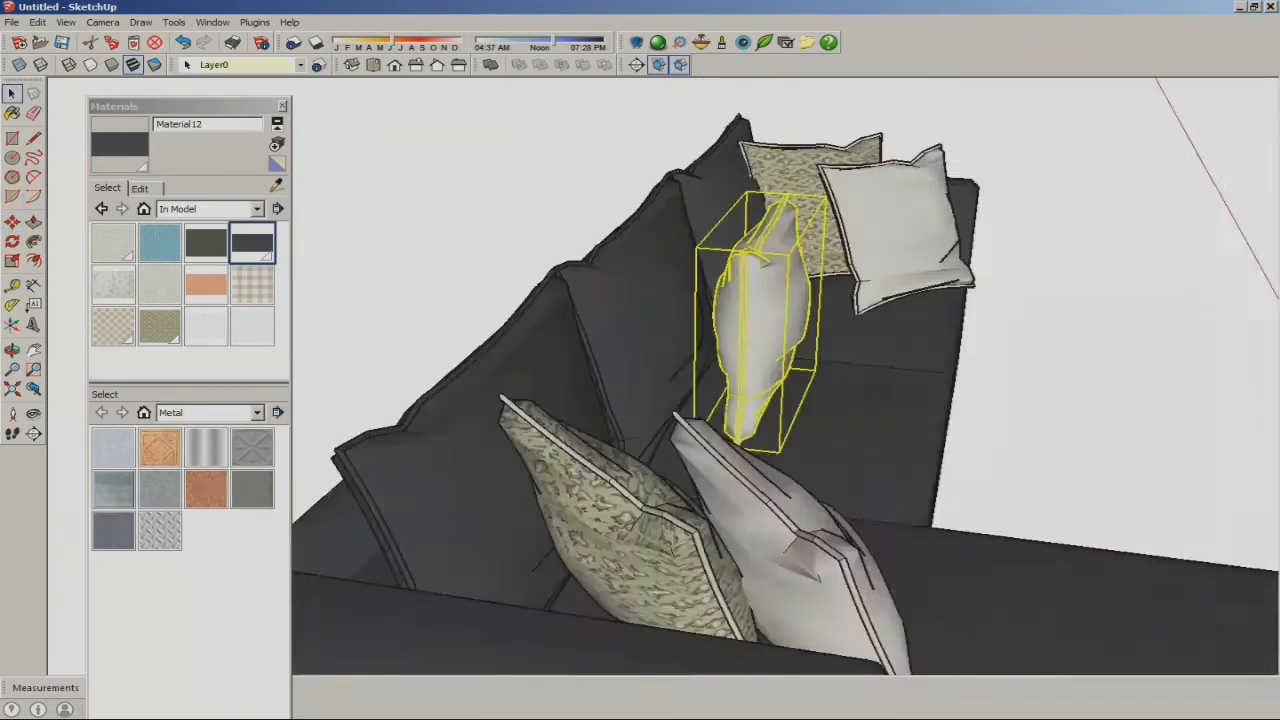
- Rotate the middle white pillow slightly backward to match the lean of the back pillows
middle_click_drag(620, 385, 900, 300)
scroll(900, 300, "down", 4)
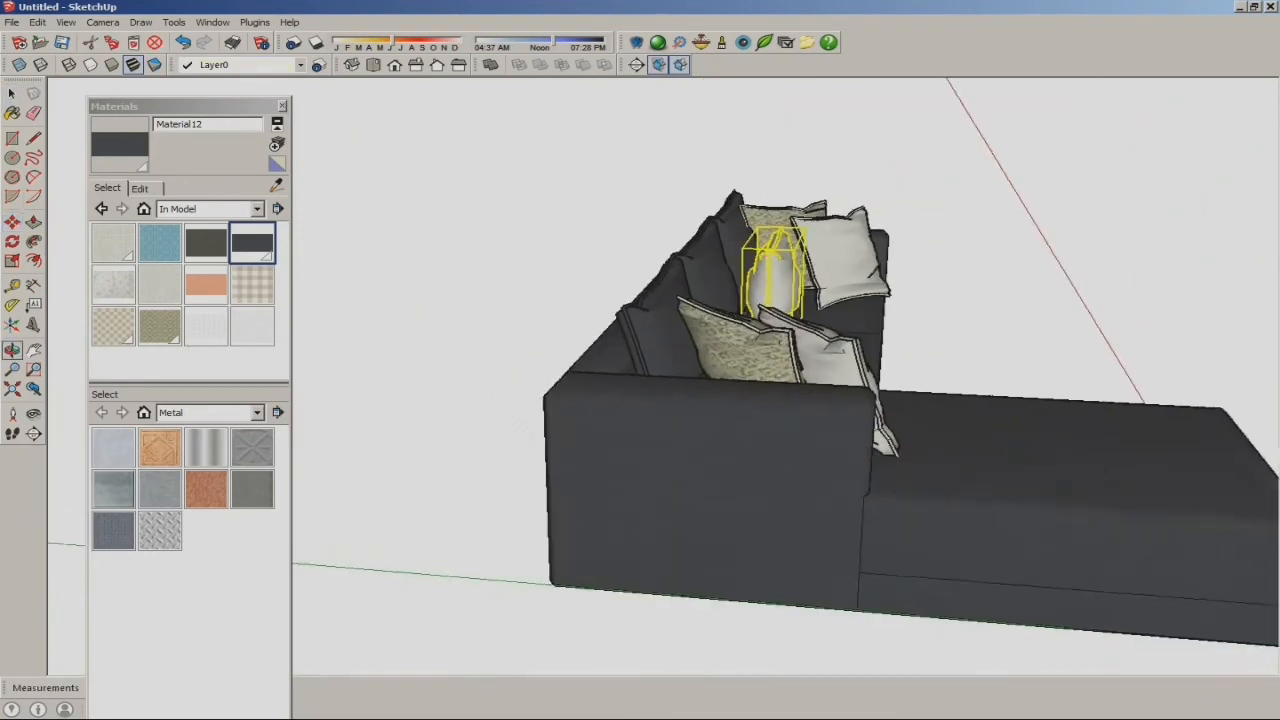
left_click(750, 503)
left_click(760, 485)
scroll(760, 454, "up", 3)
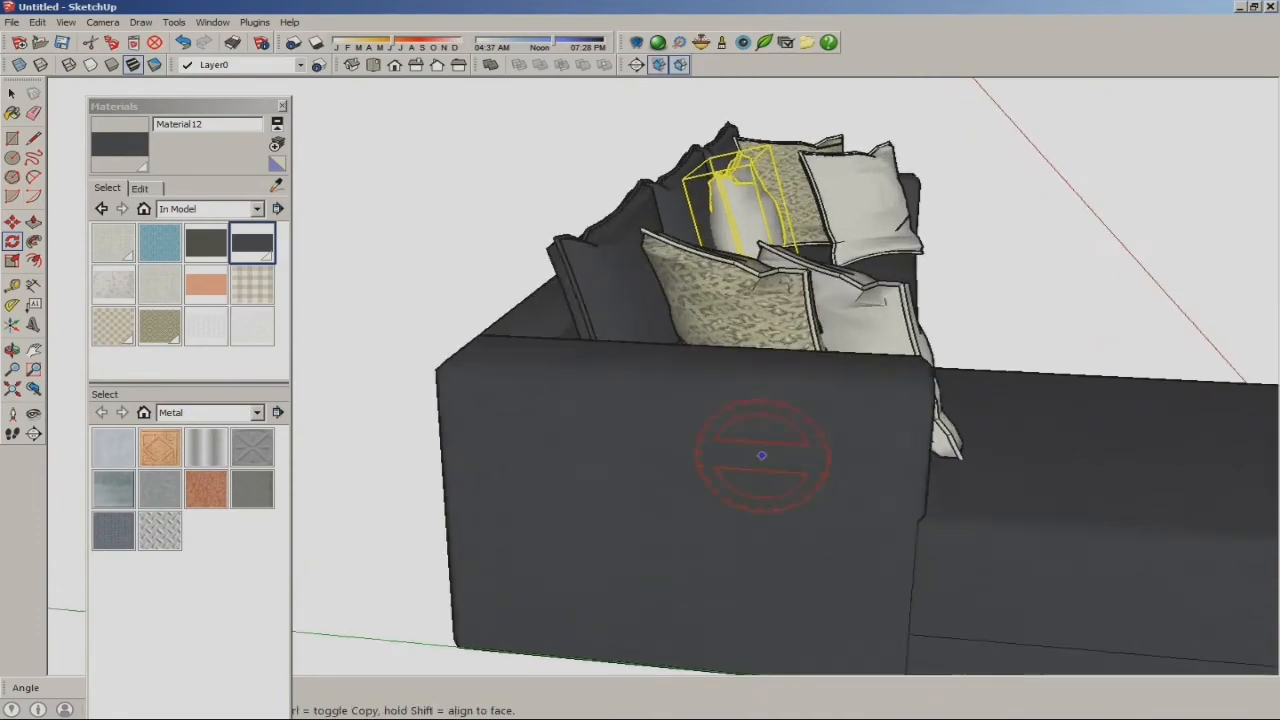
- Move the tilted white pillow so it rests on the middle seat against the dark back pillow
middle_click_drag(760, 454, 566, 580)
scroll(835, 340, "up", 5)
middle_click_drag(900, 420, 880, 450)
key("m")
left_click(834, 306)
left_click(834, 326)
scroll(834, 326, "down", 4)
scroll(950, 340, "down", 3)
middle_click_drag(780, 440, 674, 433)
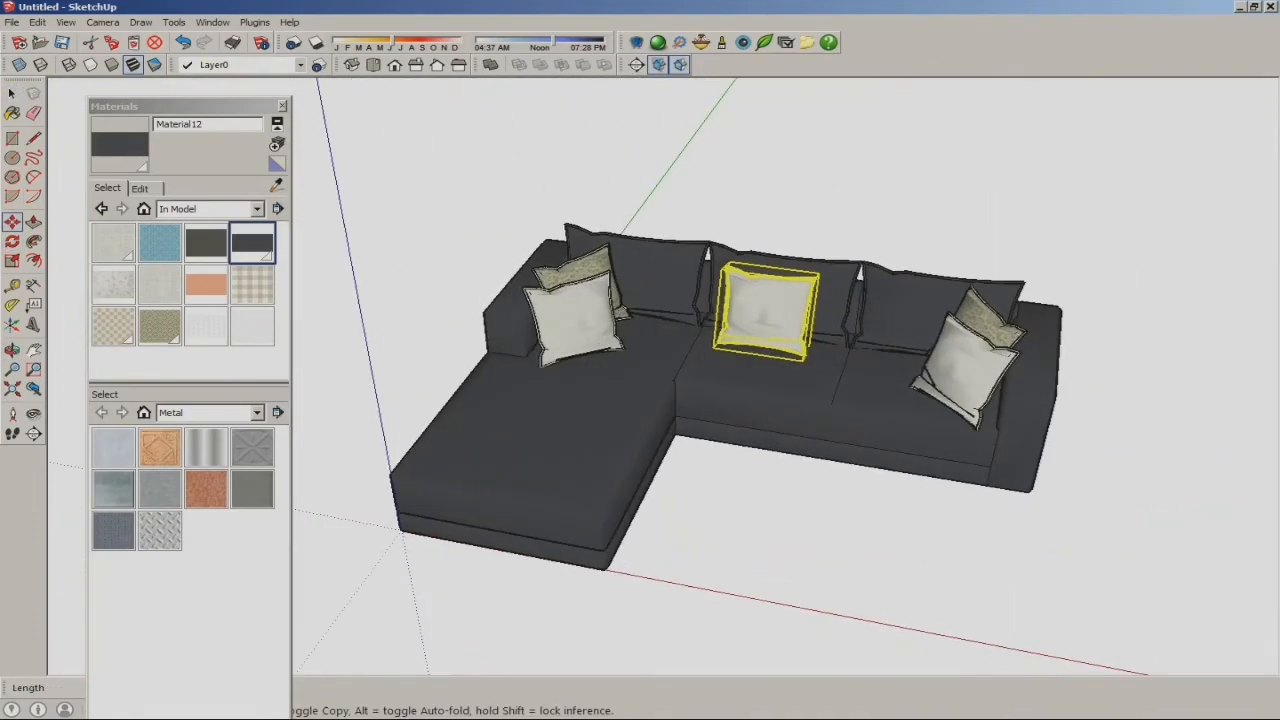
- Close the Materials window, clear the selection and examine the sofa's pillow arrangement from several angles
left_click(282, 106)
scroll(800, 340, "up", 1)
middle_click_drag(820, 450, 685, 390)
scroll(717, 408, "up", 3)
key("space")
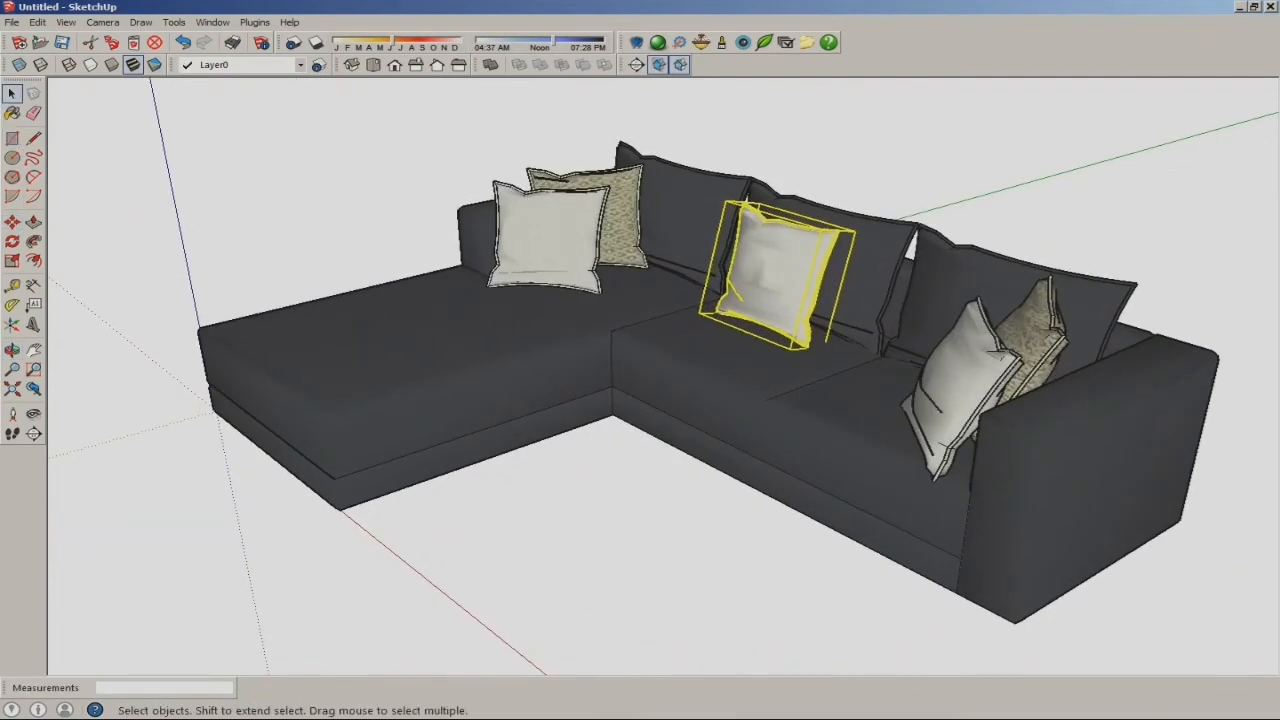
left_click(640, 540)
middle_click_drag(640, 540, 785, 610)
middle_click_drag(450, 500, 720, 415)
- Draw a 120 by 75 mm rectangle on the ground away from the sofa and delete the smaller rectangle beside it
scroll(500, 390, "down", 4)
scroll(615, 420, "up", 1)
left_click(12, 139)
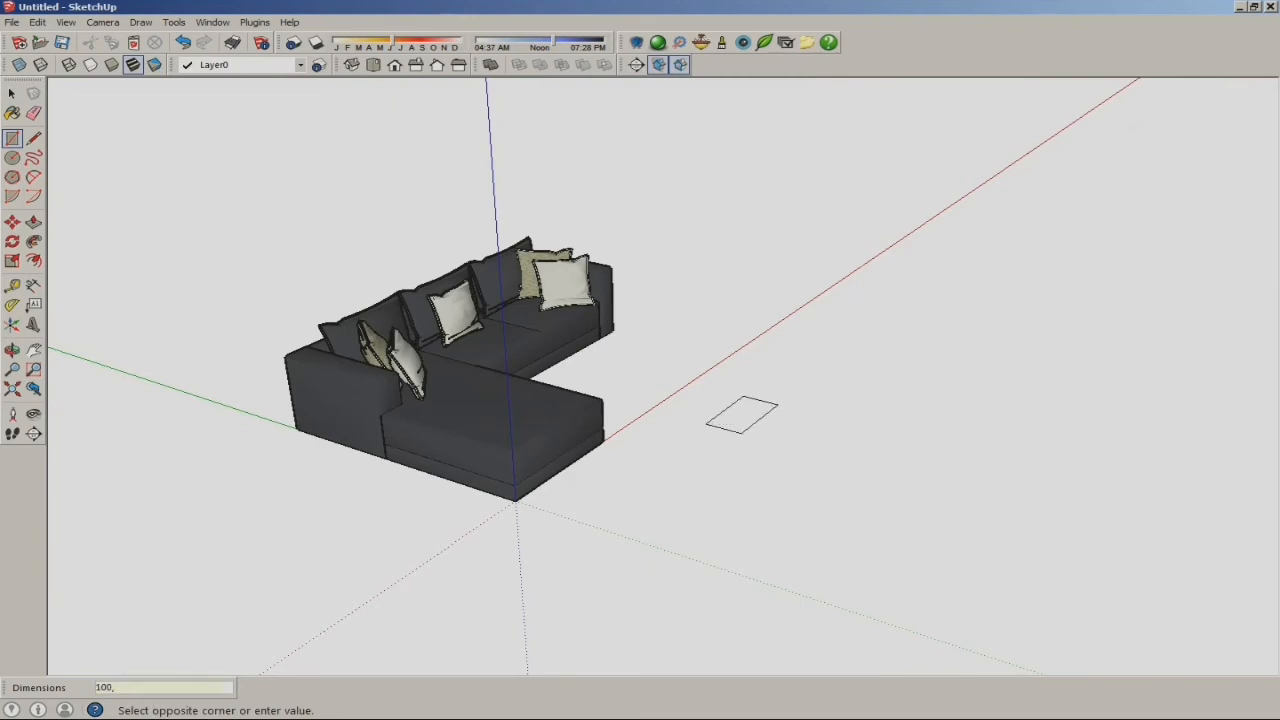
scroll(720, 417, "up", 10)
left_click(785, 503)
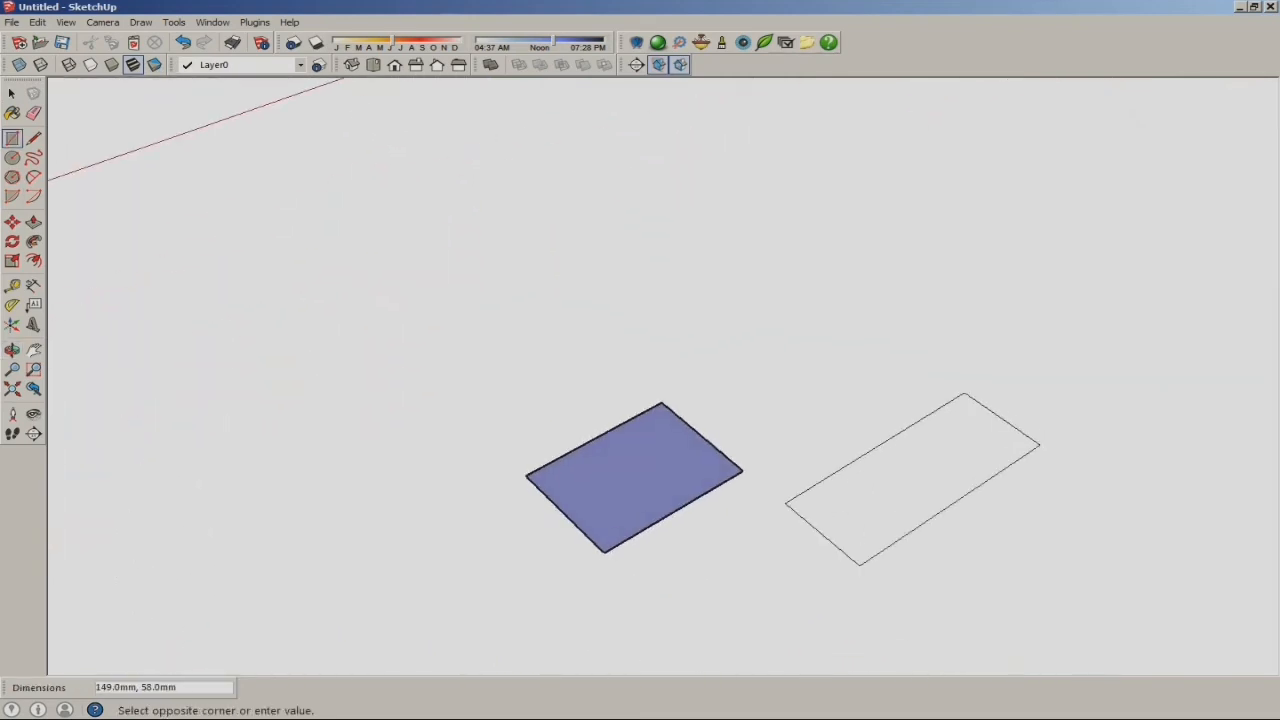
type("120,75")
key("Return")
left_click_drag(297, 275, 749, 597)
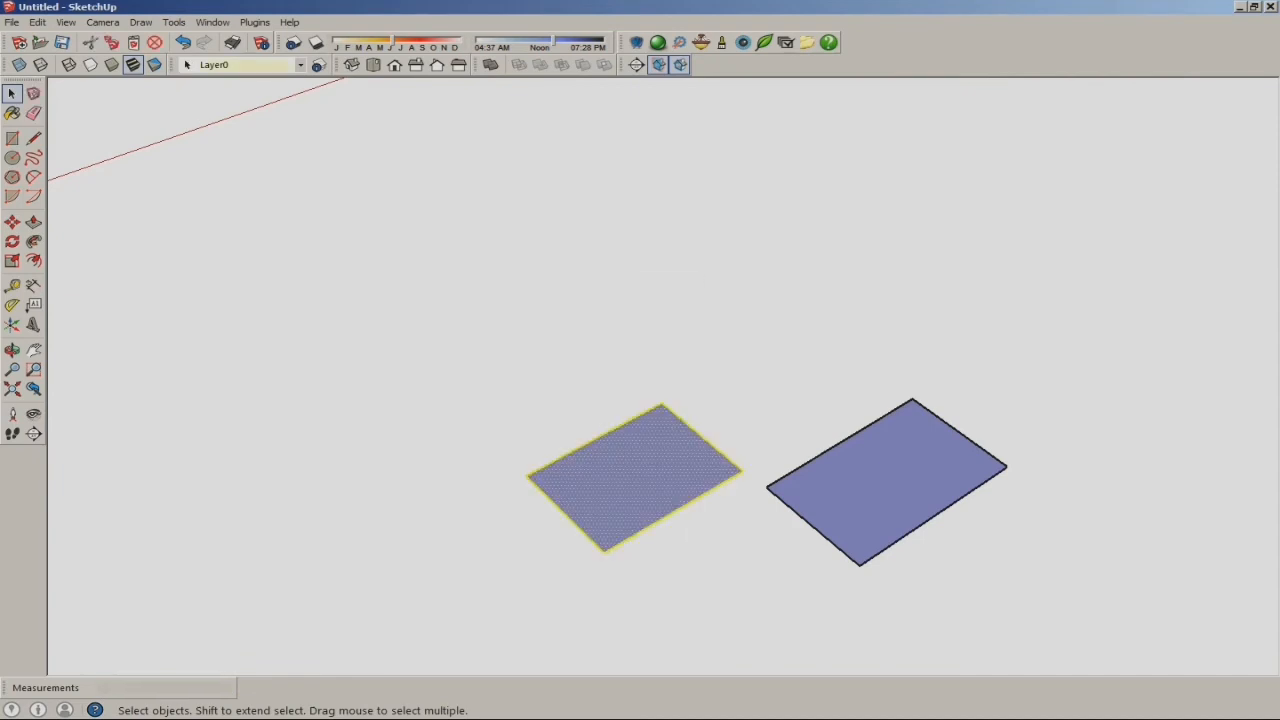
key("Delete")
- Offset the rectangle inward about 19 mm and move the inner face down 50 mm to form a tapered block
middle_click_drag(740, 590, 690, 450)
scroll(771, 225, "up", 4)
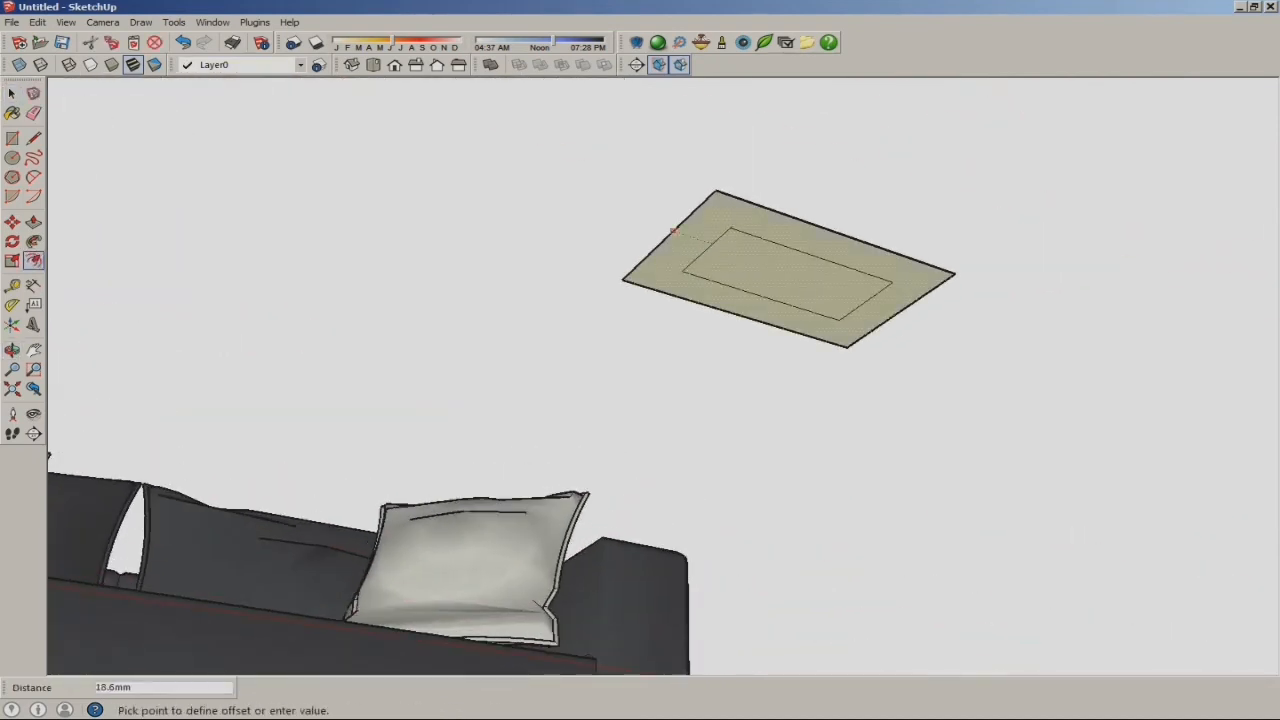
left_click(773, 271)
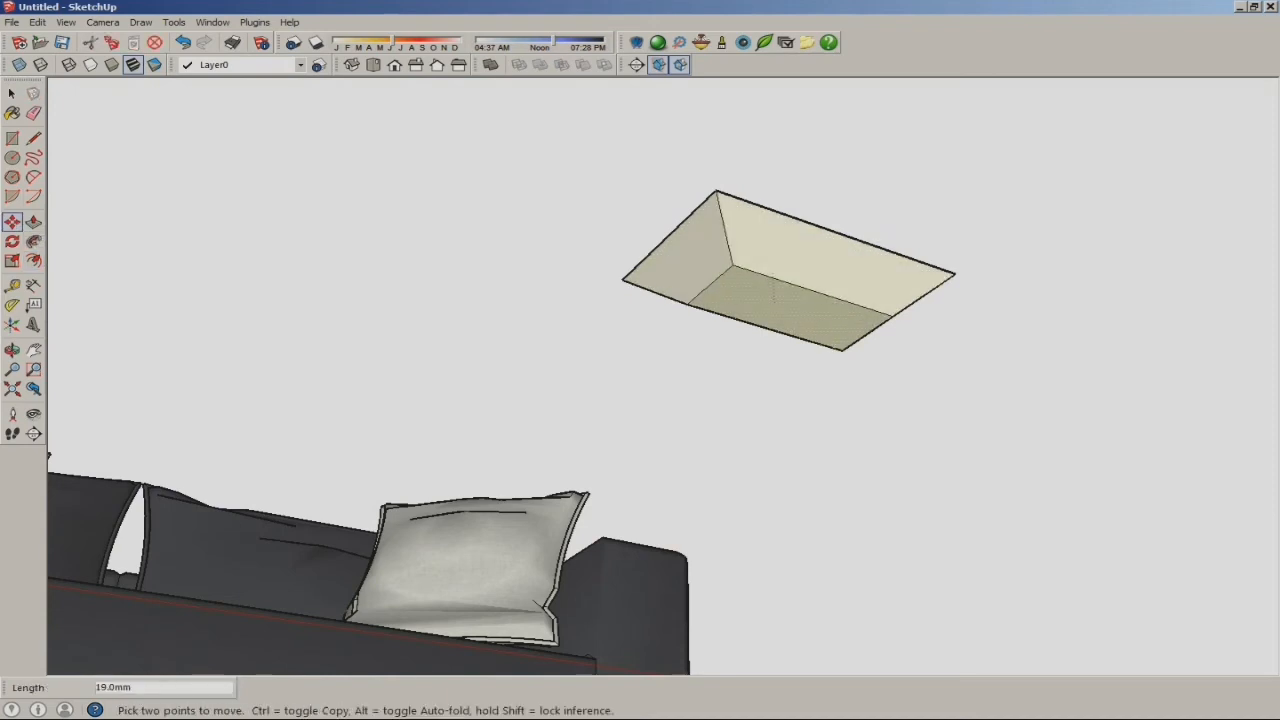
type("50")
key("Return")
- Move the bottom face of the tapered block slightly upward to reduce its depth
scroll(838, 357, "down", 7)
middle_click_drag(838, 357, 808, 232)
scroll(850, 520, "up", 5)
left_click(802, 240)
left_click(797, 226)
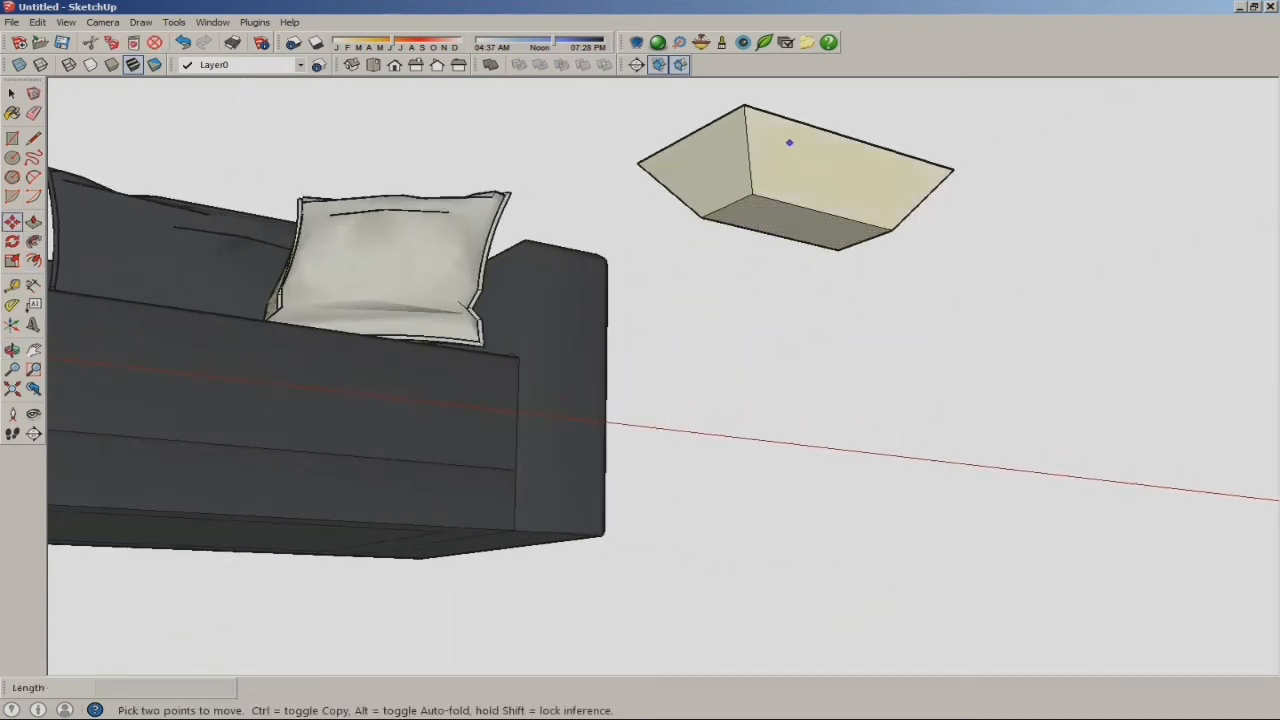
- Select the whole tapered block and paint it with the dark Material12
middle_click_drag(791, 143, 830, 410)
left_click(12, 113)
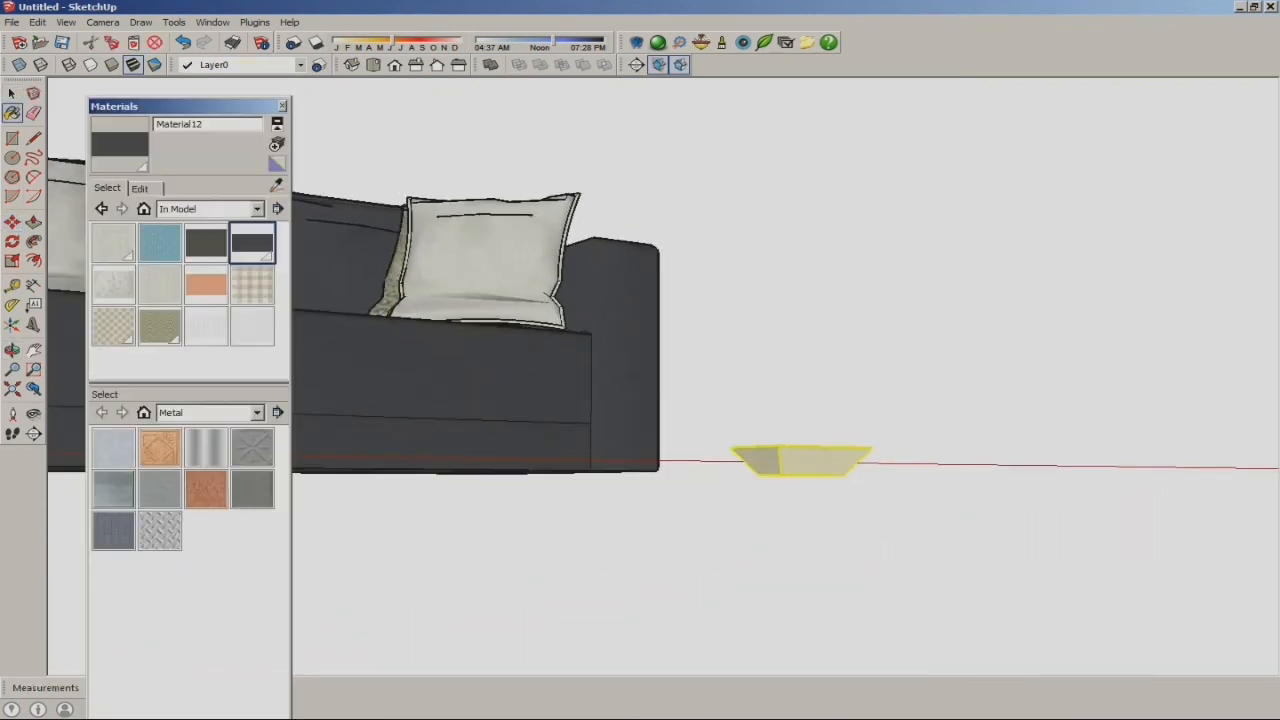
left_click(802, 462)
left_click(282, 106)
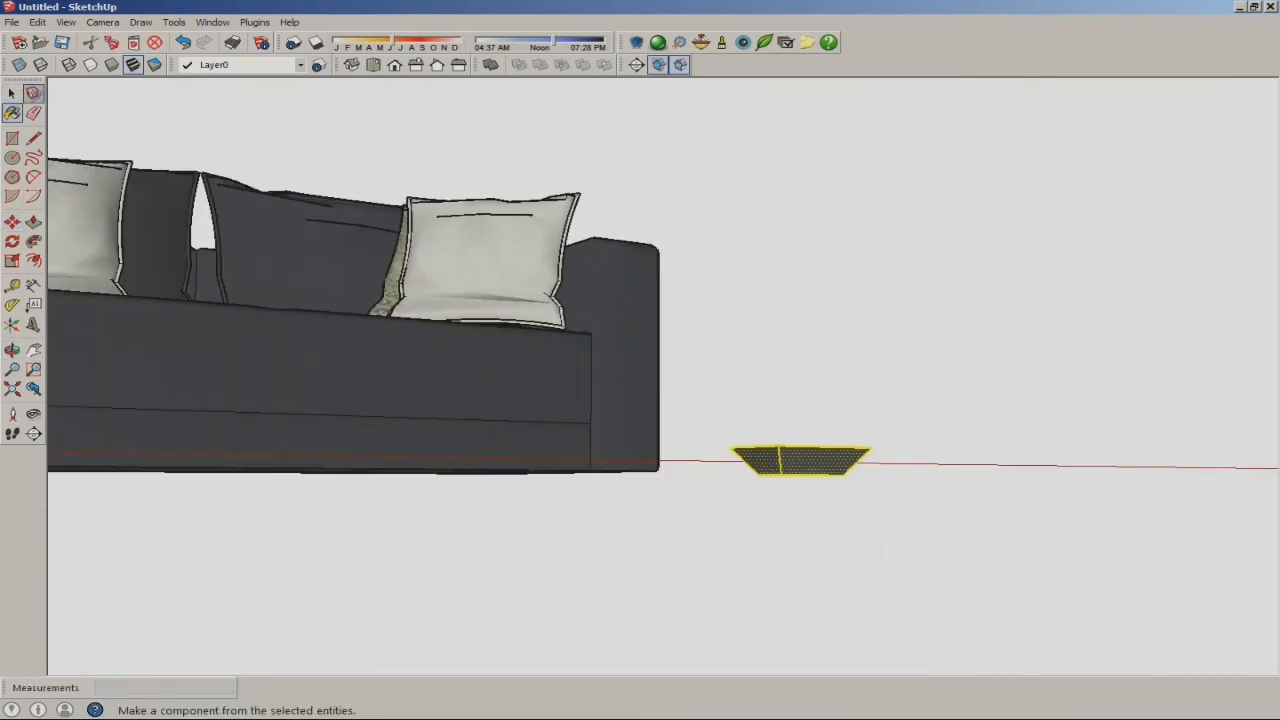
- Group the tapered block and cap its open top with a 120 by 75 mm rectangle inside the group
left_click_drag(918, 507, 919, 508)
right_click(807, 449)
left_click(848, 560)
middle_click_drag(780, 500, 630, 590)
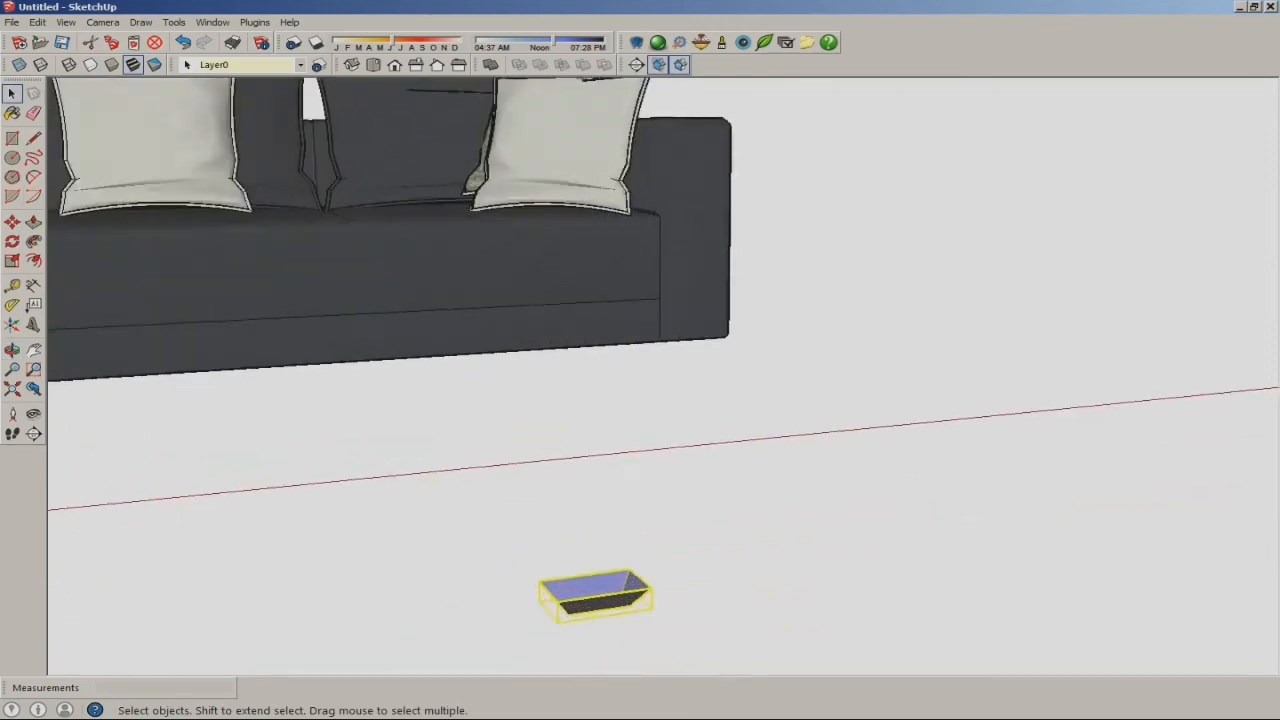
scroll(600, 580, "up", 3)
right_click(621, 577)
left_click(659, 415)
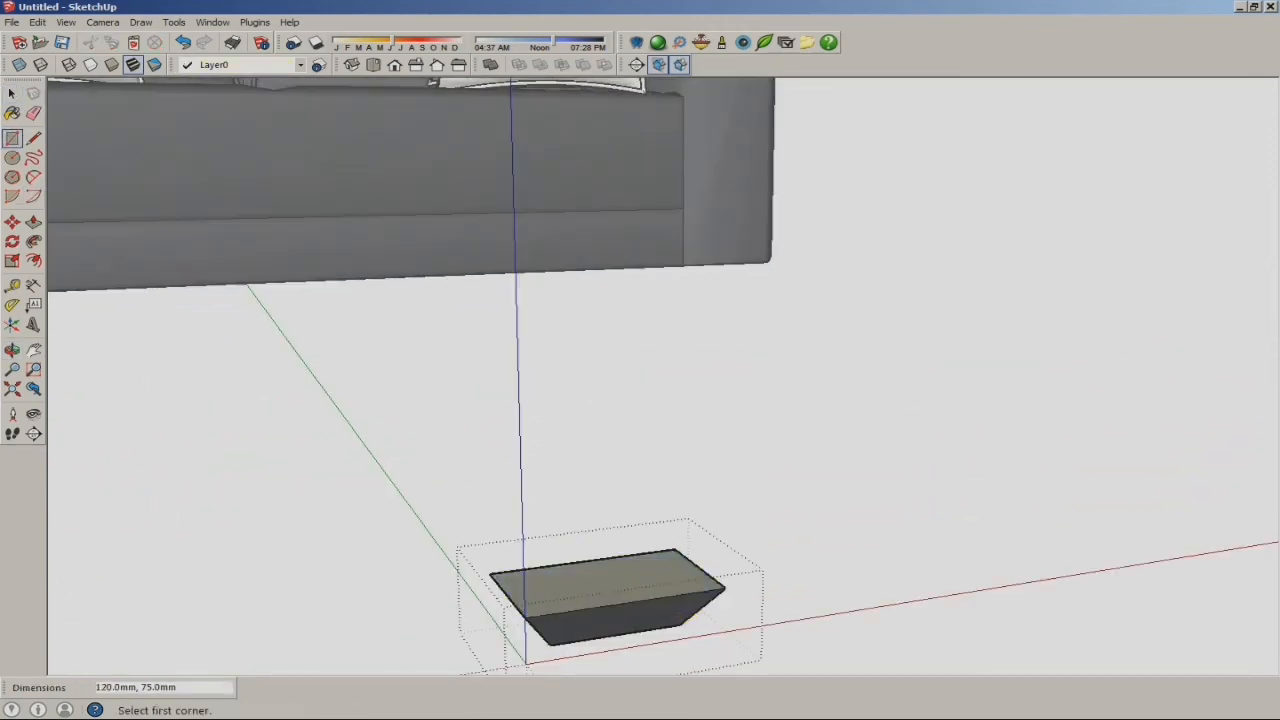
left_click(12, 94)
left_click(200, 400)
- Move the foot group from its top edge midpoint onto the sofa's underside, near the front corner of the right arm
left_click(12, 222)
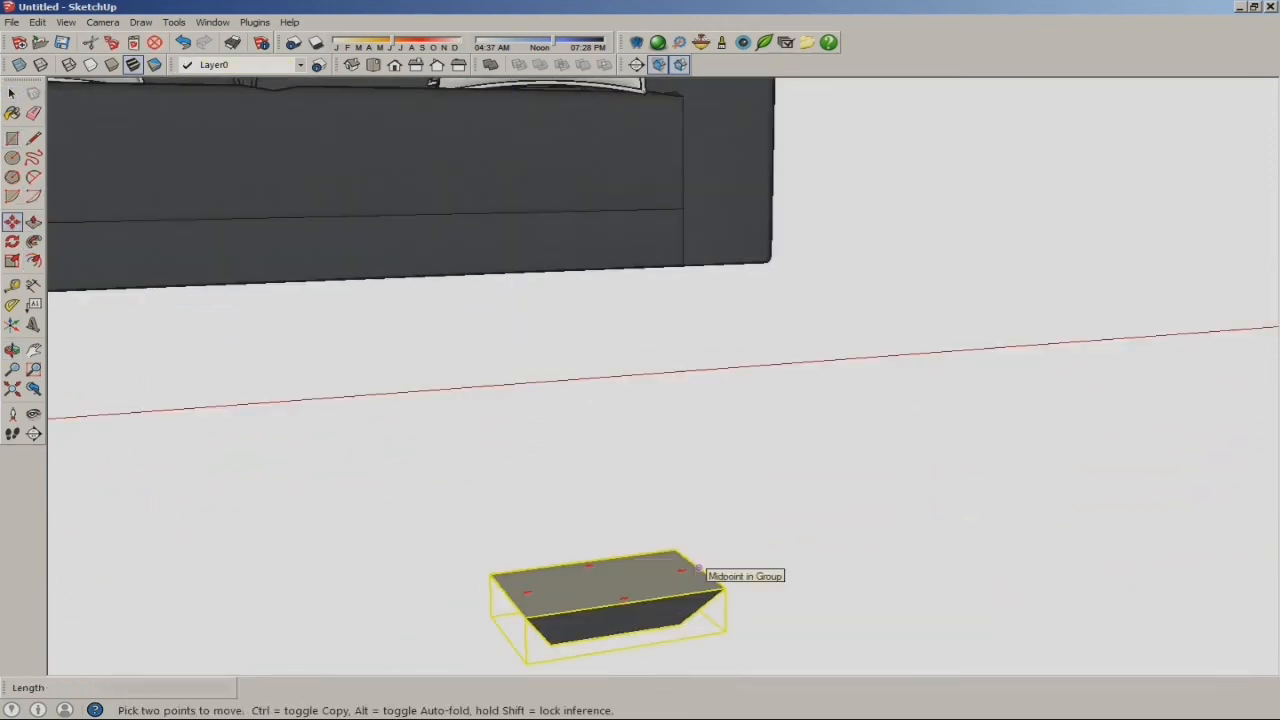
left_click(698, 566)
middle_click_drag(735, 540, 700, 300)
middle_click_drag(652, 260, 645, 325)
scroll(645, 325, "up", 4)
left_click(642, 330)
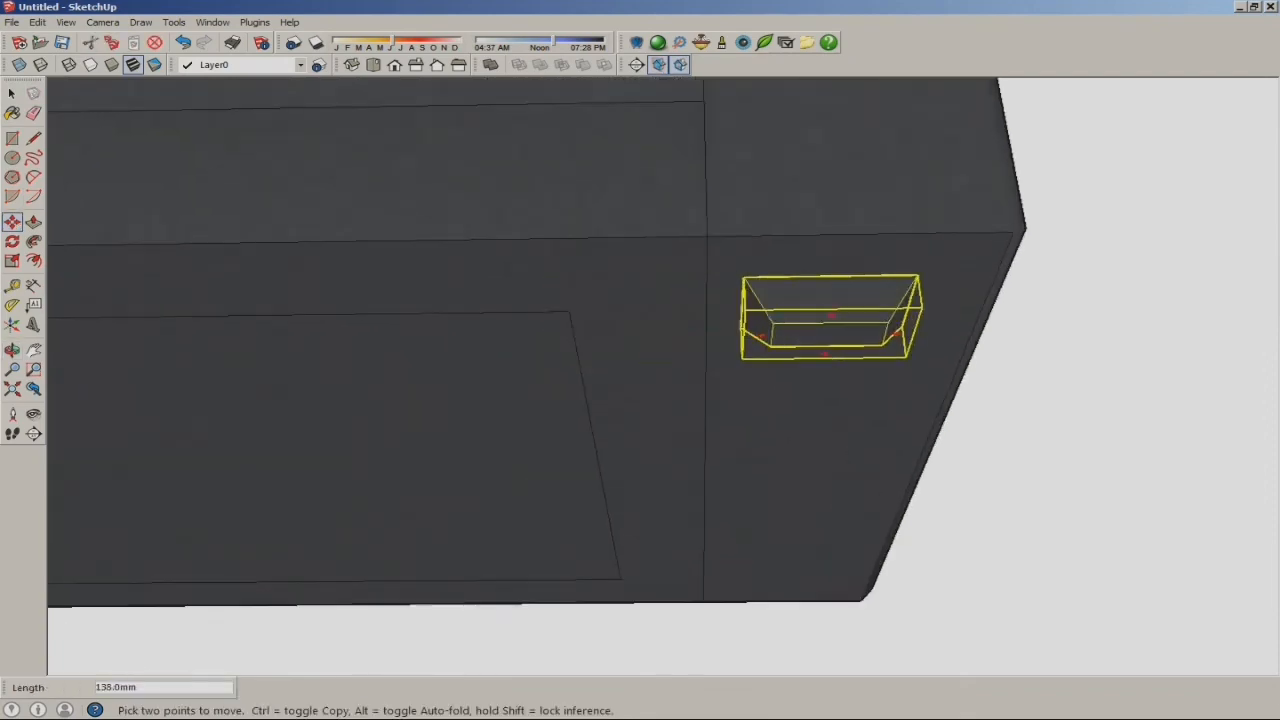
left_click(855, 340)
- Copy the foot to the right arm's back corner, and copy both feet about 1520 mm across to beside the sofa's inner corner
scroll(866, 371, "down", 3)
middle_click_drag(866, 371, 915, 230)
scroll(925, 425, "down", 3)
key("ctrl")
left_click(908, 278)
left_click(921, 453)
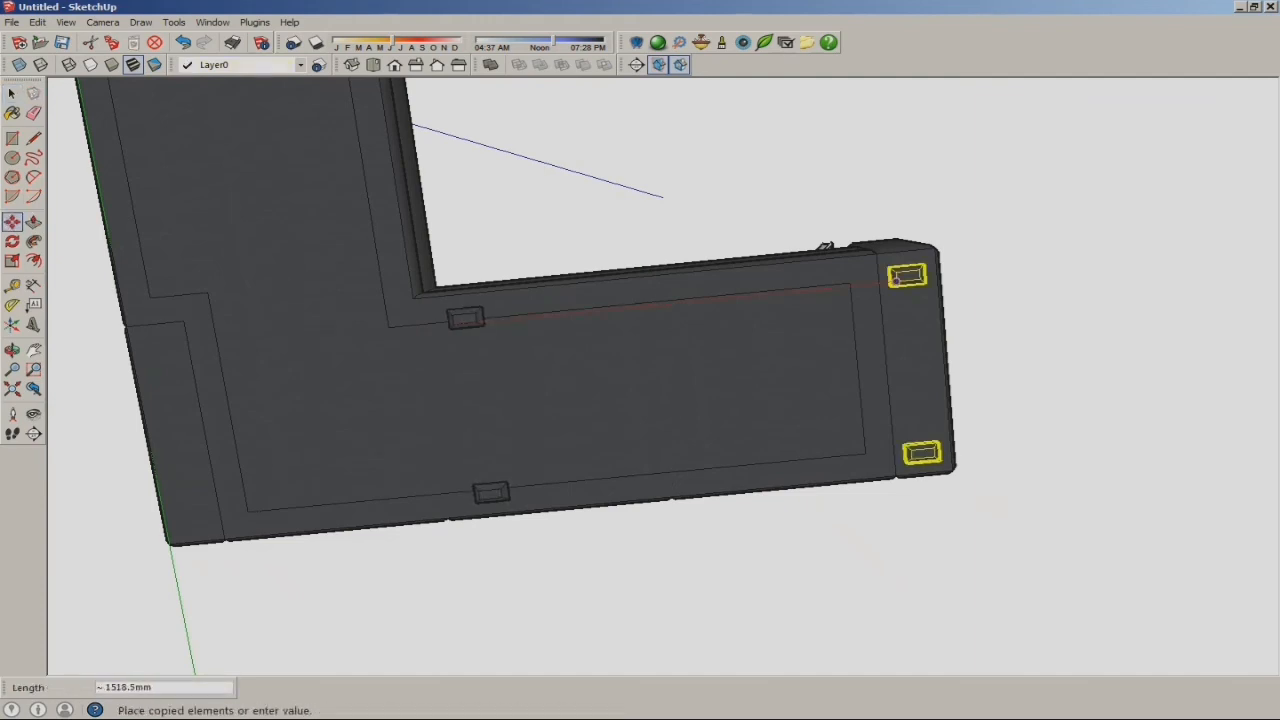
left_click(446, 323)
scroll(965, 330, "down", 2)
middle_click_drag(965, 330, 985, 275)
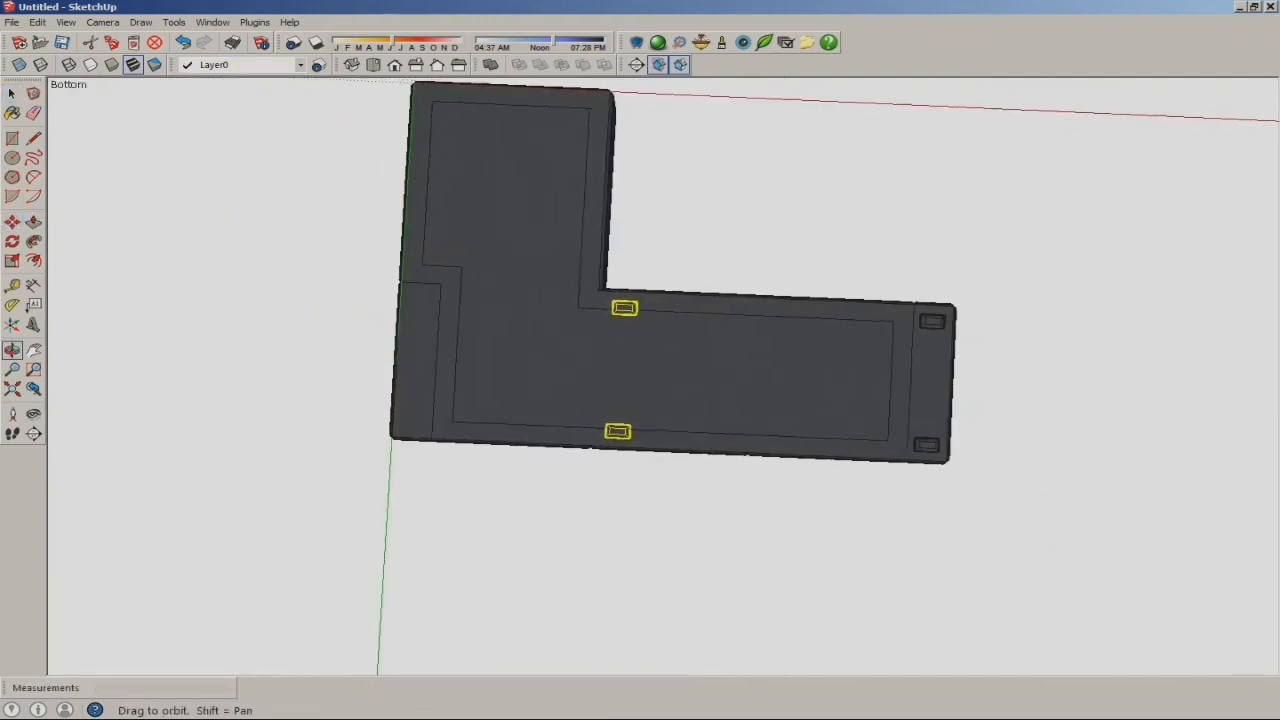
- Copy the rear middle foot to the back corner under the left arm and from there to the arm's front end
key("space")
left_click(617, 433)
key("m")
key("ctrl")
left_click(610, 436)
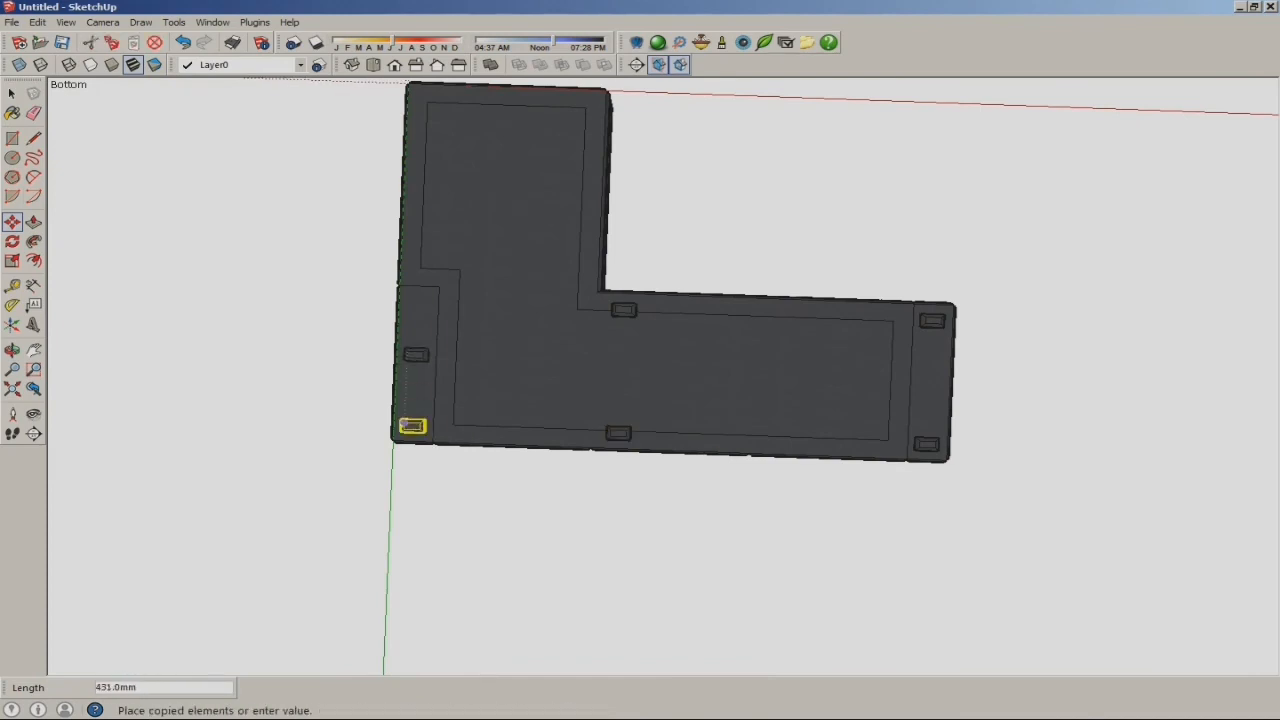
left_click(409, 303)
- Copy the left arm's front foot about 1180 mm forward to the chaise's outer front corner, and across to its inner front corner
middle_click_drag(409, 303, 437, 340)
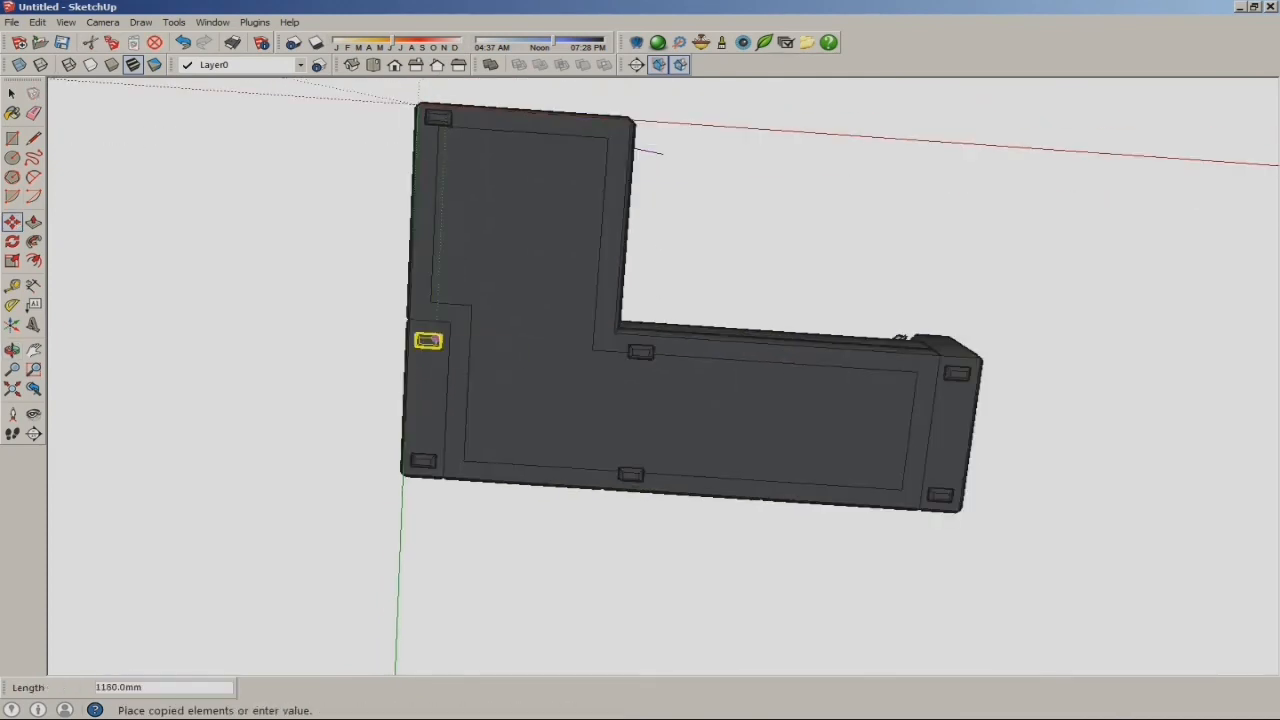
left_click(446, 116)
left_click(614, 127)
- Select the entire sofa with its pillows and feet and combine everything into one group
scroll(700, 232, "down", 2)
middle_click_drag(700, 232, 815, 480)
left_click_drag(351, 191, 951, 473)
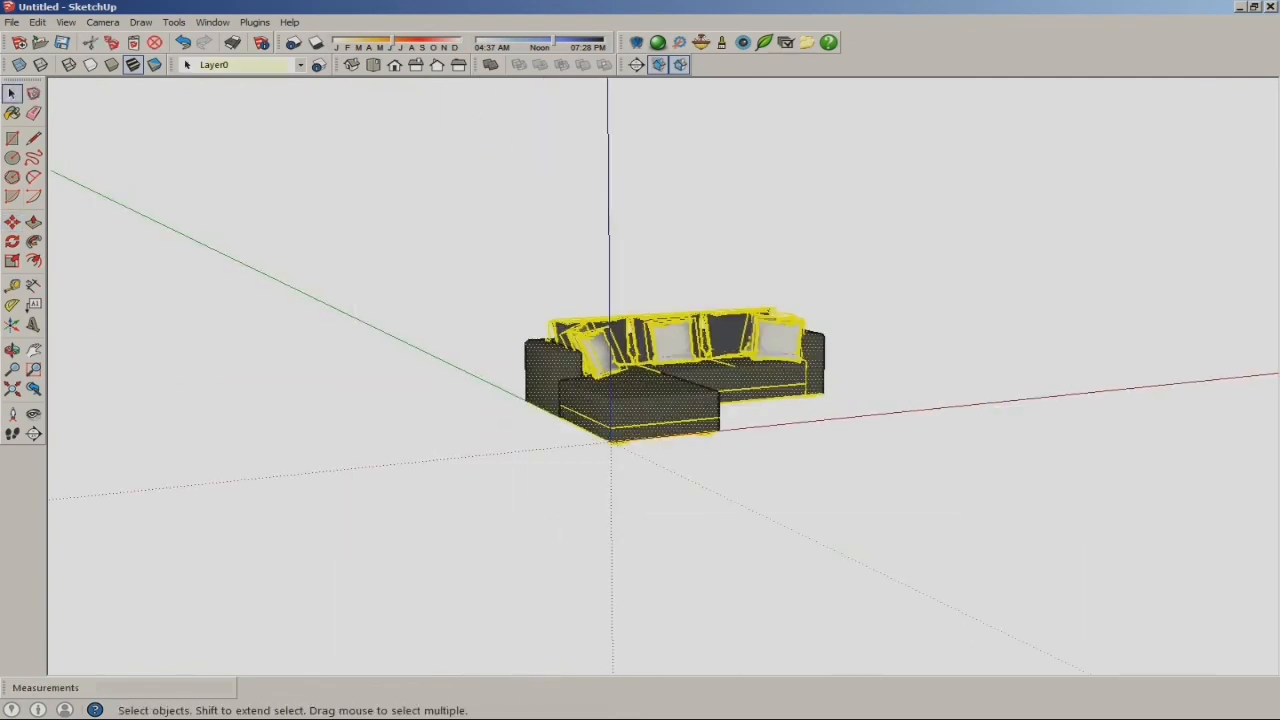
right_click(727, 370)
left_click(768, 496)
- Inspect the completed sectional sofa from the front, the back and above
scroll(662, 364, "up", 3)
middle_click_drag(662, 364, 590, 395)
left_click(857, 480)
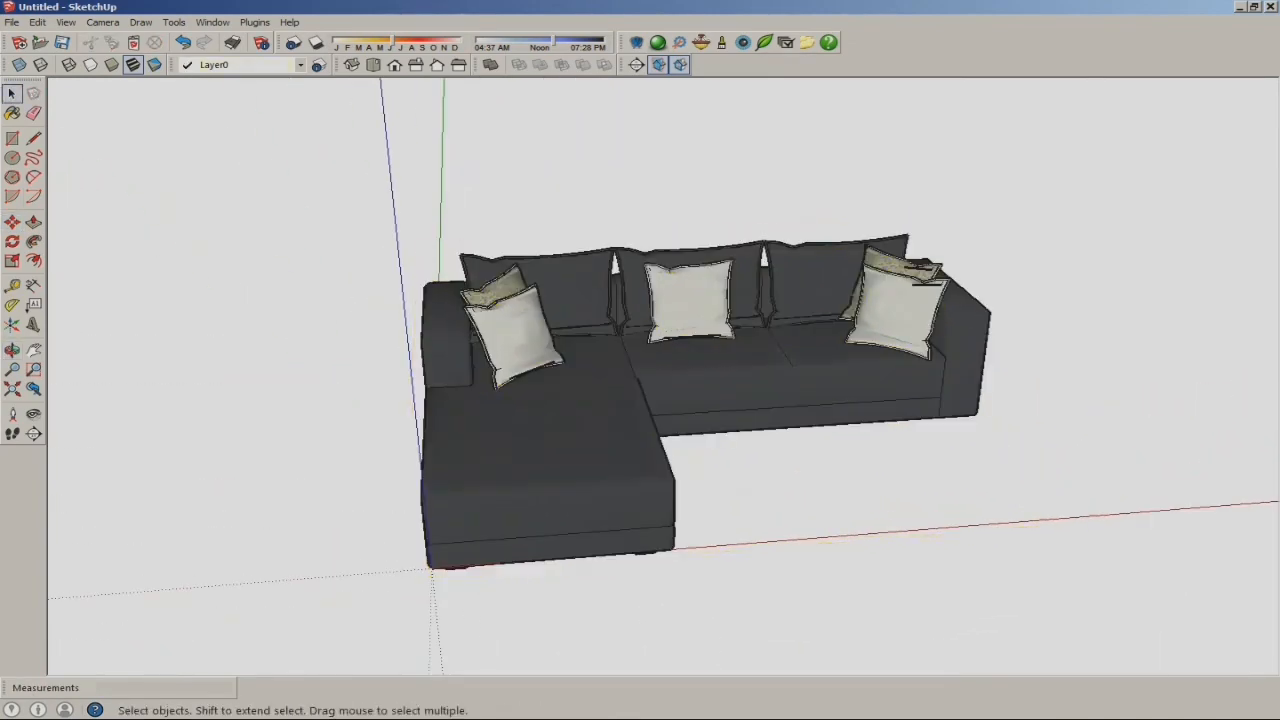
middle_click_drag(857, 480, 265, 520)
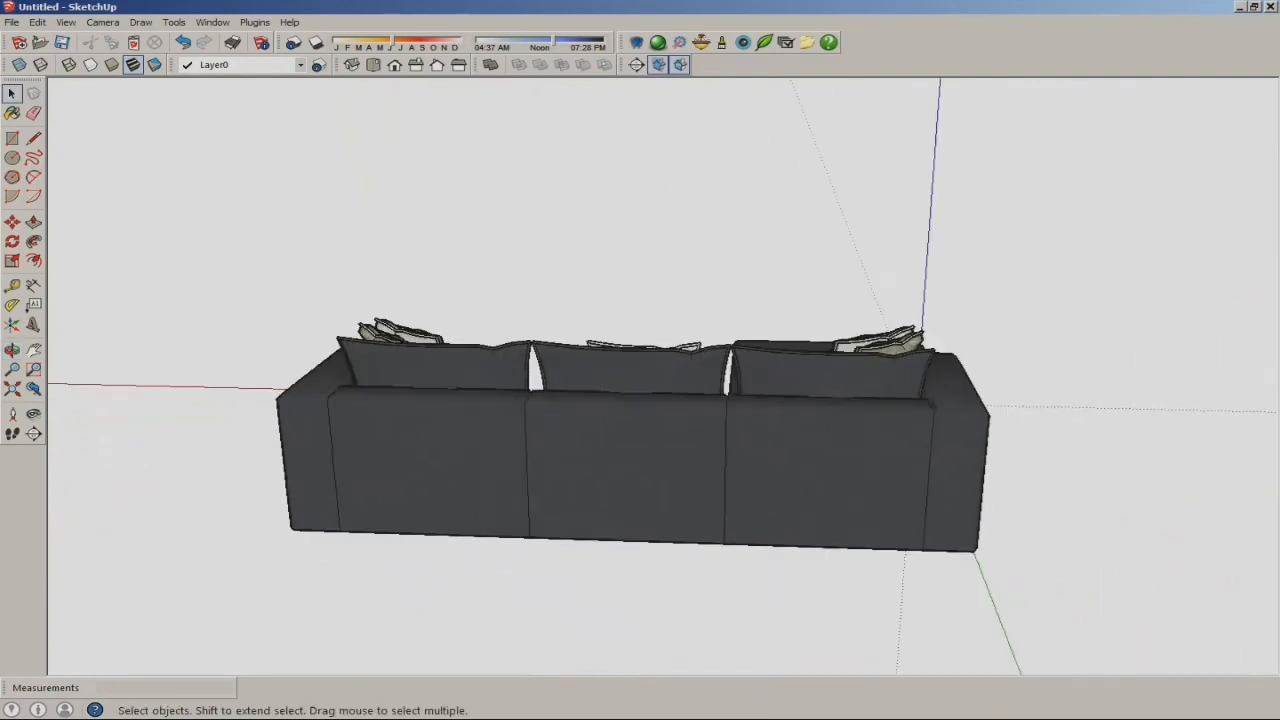
middle_click_drag(830, 500, 235, 490)
middle_click_drag(400, 430, 520, 475)
middle_click_drag(520, 420, 530, 555)
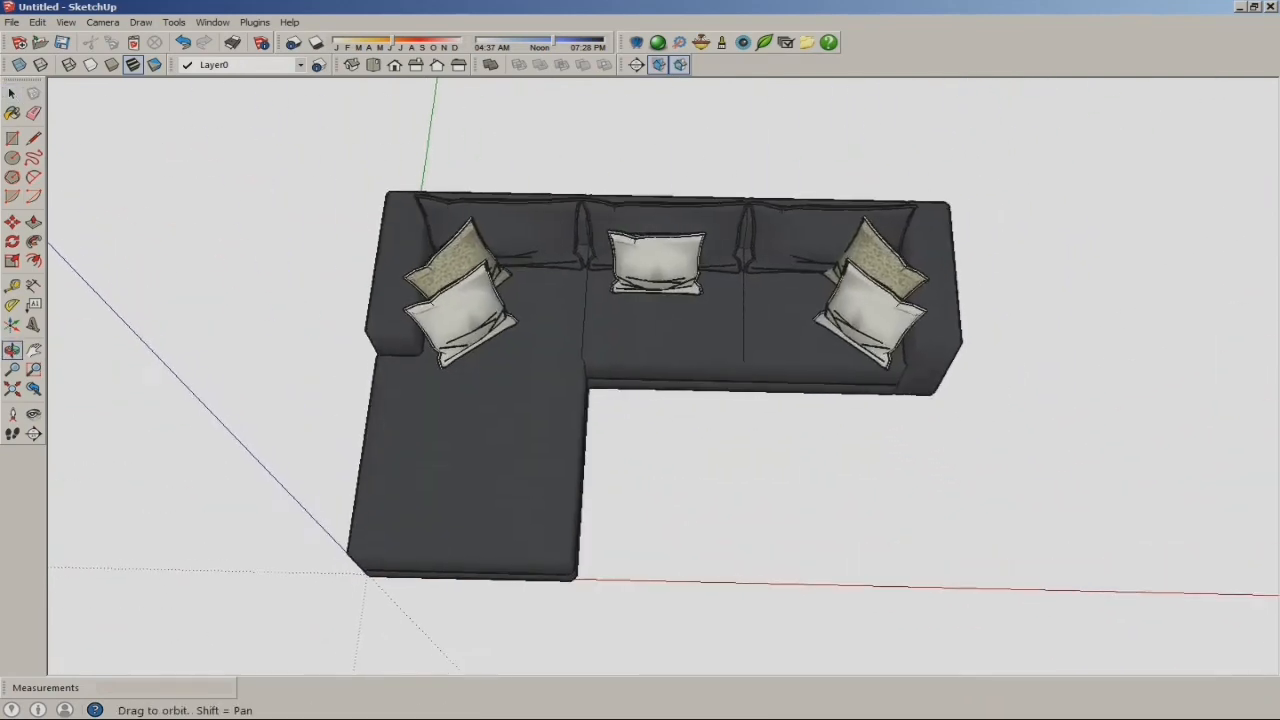
middle_click_drag(530, 500, 550, 545)
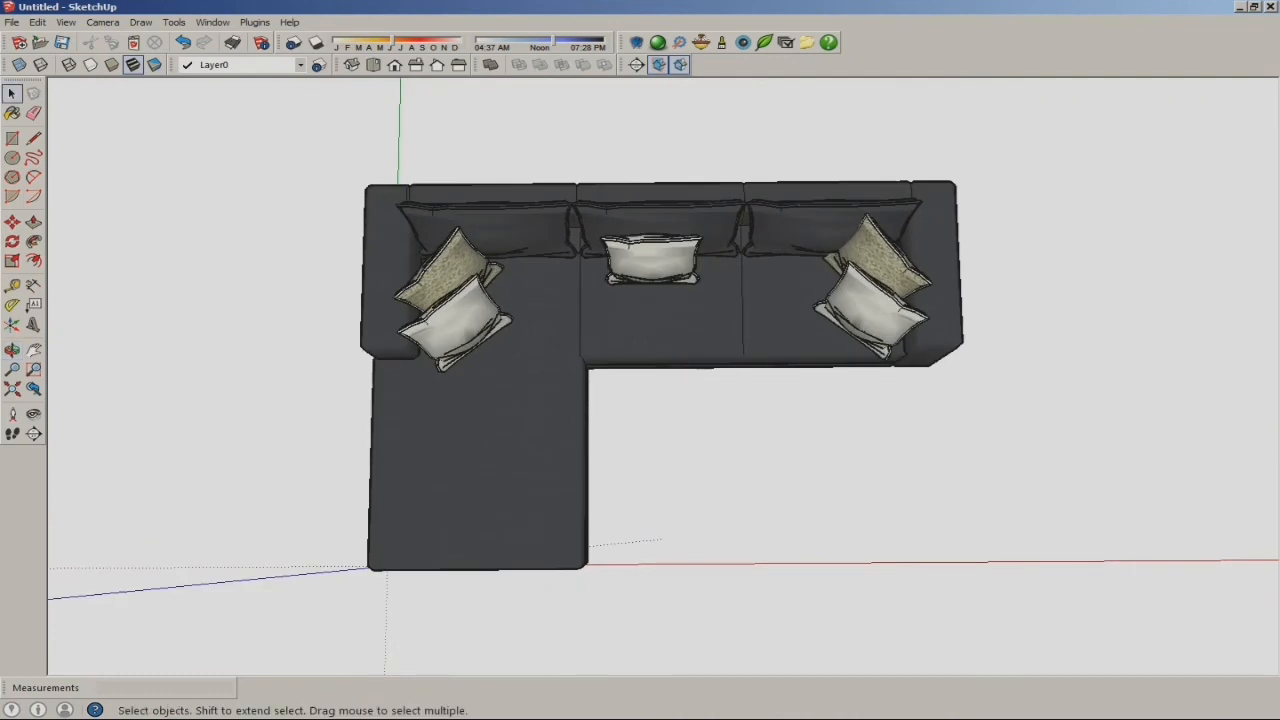